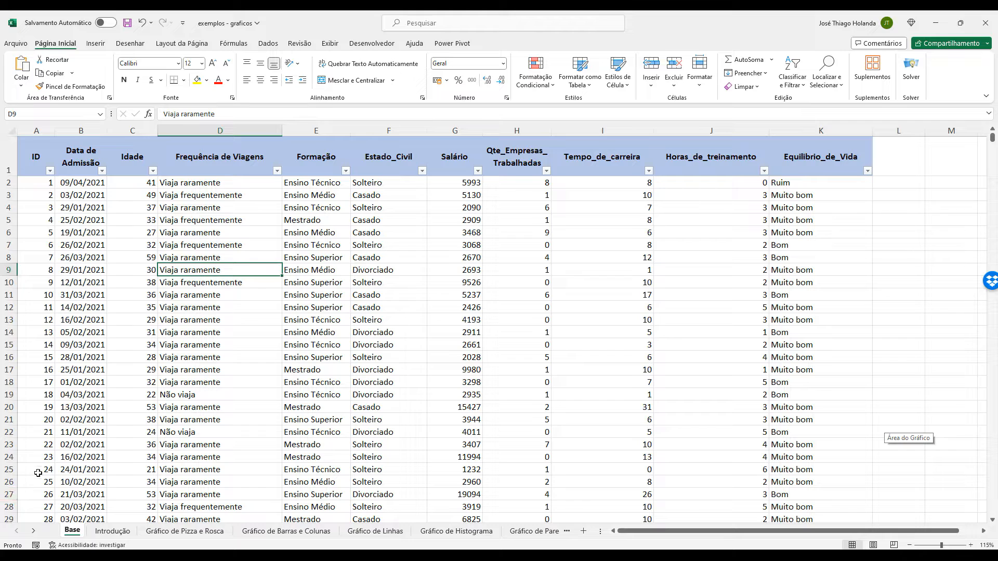
Open Bloco de Notas, shrink its window and place it over the lower middle of the Base sheet.
key(super)
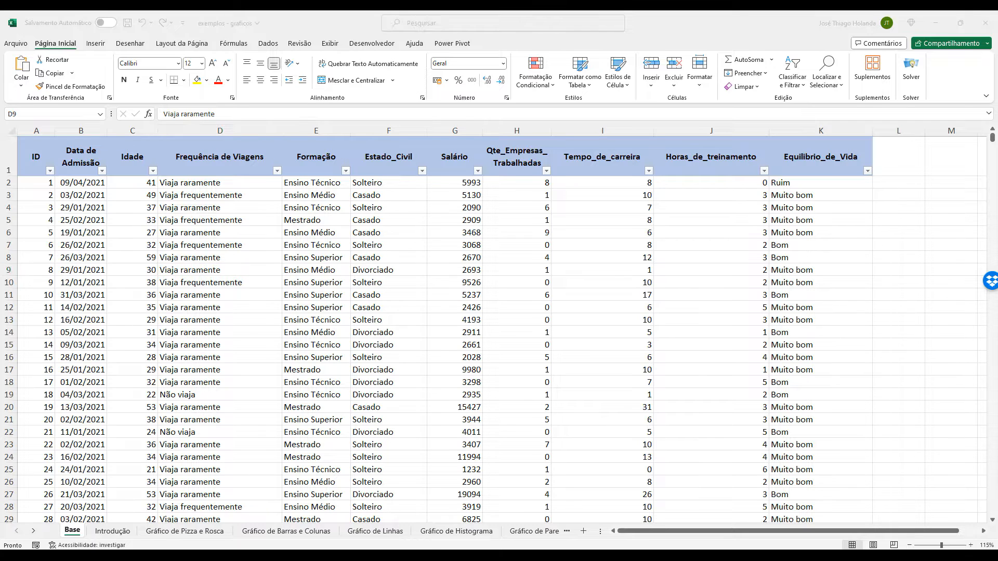
text(b)
key(BackSpace)
text(blco)
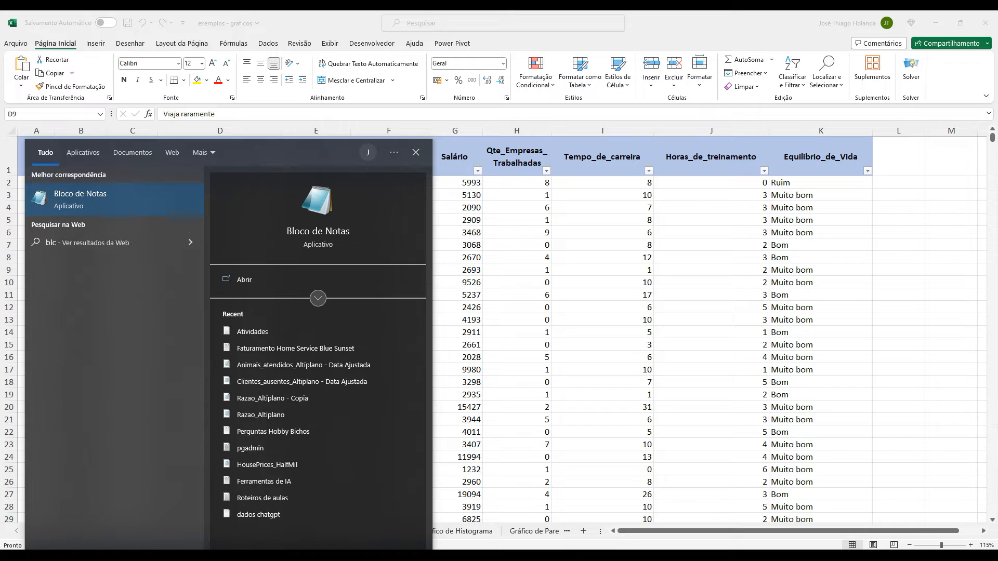
key(Return)
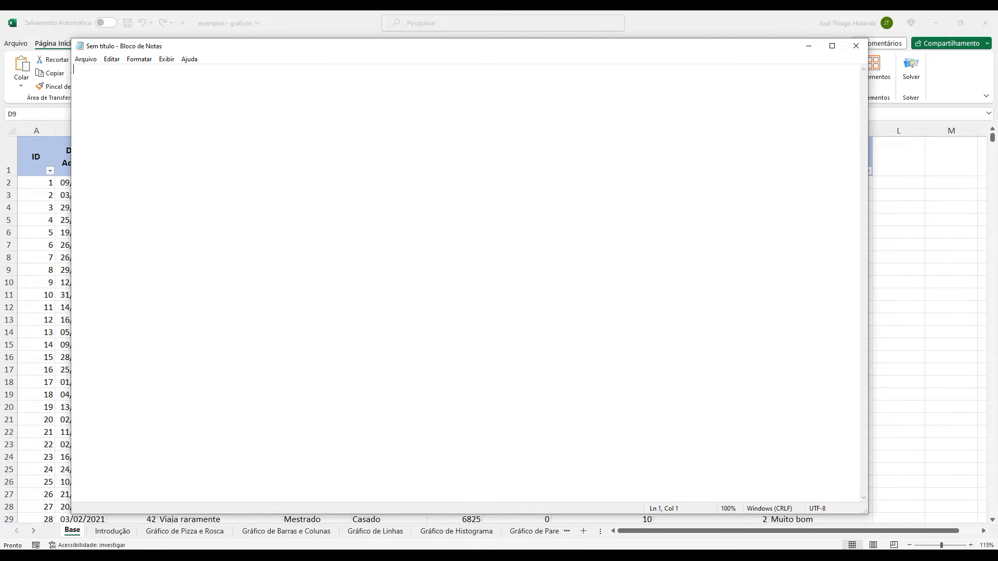
drag(866, 512, 511, 332)
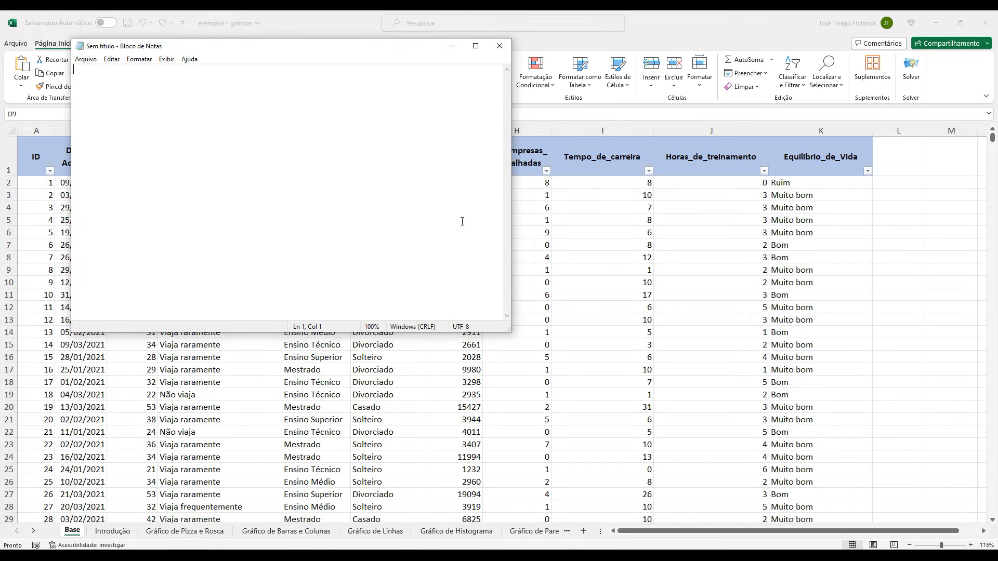
drag(382, 51, 709, 187)
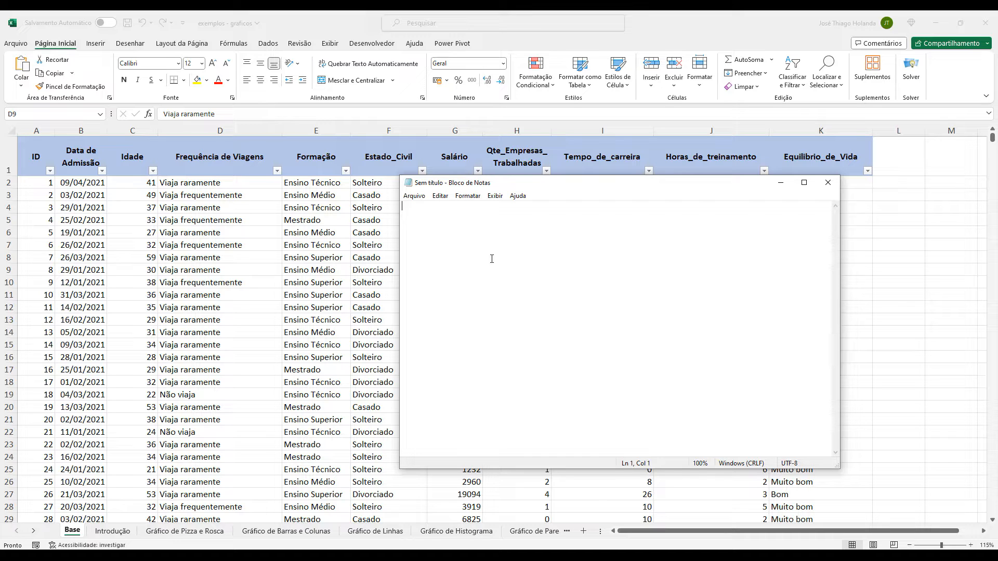
Write the heading "COMPARAÇÃO:" in the note with two bullets below it, "- ITENS" and "- NO TEMPO".
text(COMPARAÇÃO:)
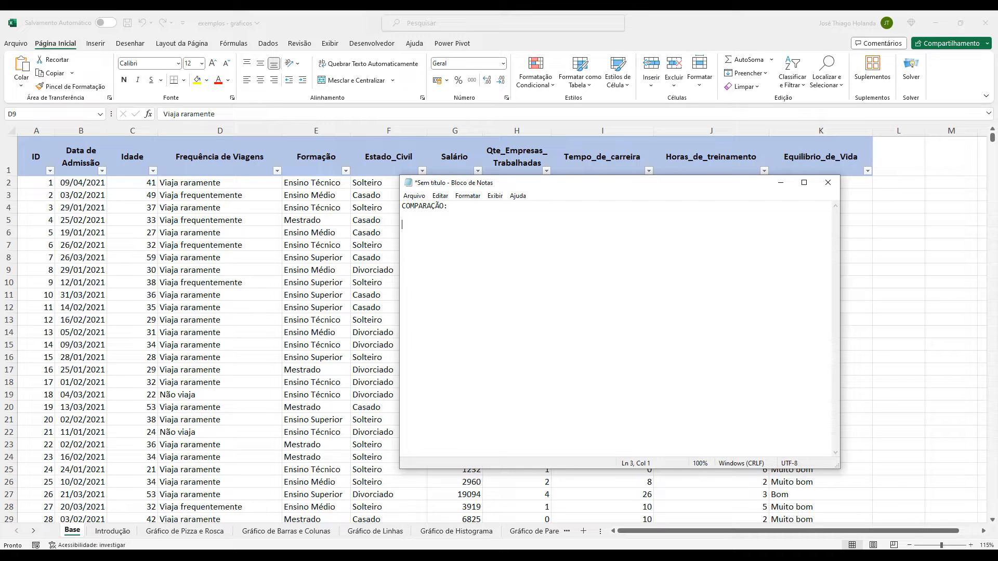
text(ÍTEMNS)
key(BackSpace)
key(BackSpace)
key(BackSpace)
key(BackSpace)
key(BackSpace)
key(BackSpace)
key(BackSpace)
text(ITENS)
key(Return)
text(- ITENS  )
text(- )
text(NO TEMPO)
Add the indented lines "COLUNAS" and "BARRAS" under the ITENS bullet.
key(Up)
key(Return)
text(COLUNAS)
key(Return)
key(Tab)
text(BARRAS  )
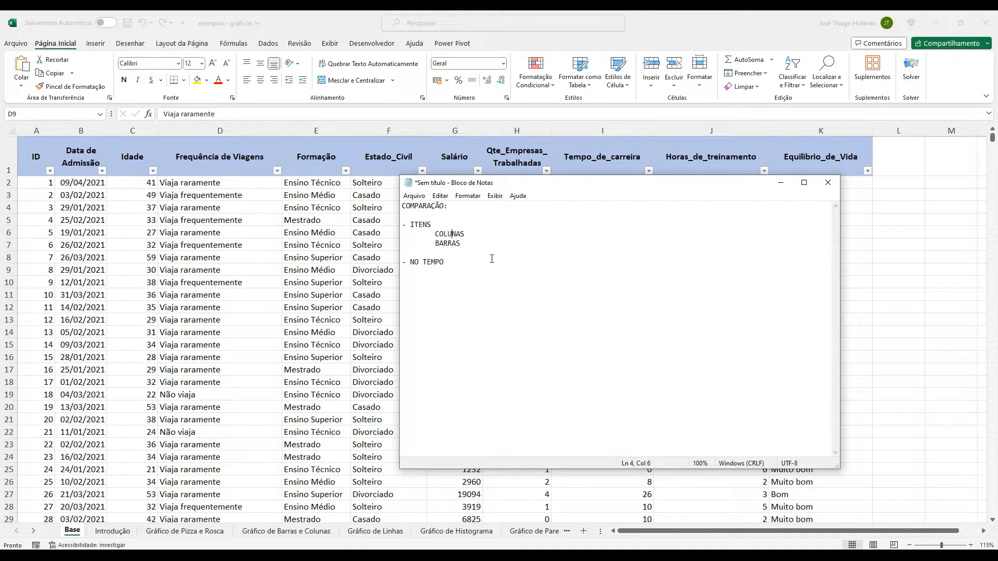
text(-)
Turn the COLUNAS and BARRAS lines into indented bullets by putting a hyphen before each.
key(Delete)
key(Delete)
key(BackSpace)
key(Tab)
text(-)
key(BackSpace)
key(Tab)
text(-)
Insert the indented line "SALÁRIO (HXM - GRAU DE INSTRUÇÃO)" between ITENS and the COLUNAS bullet.
key(Return)
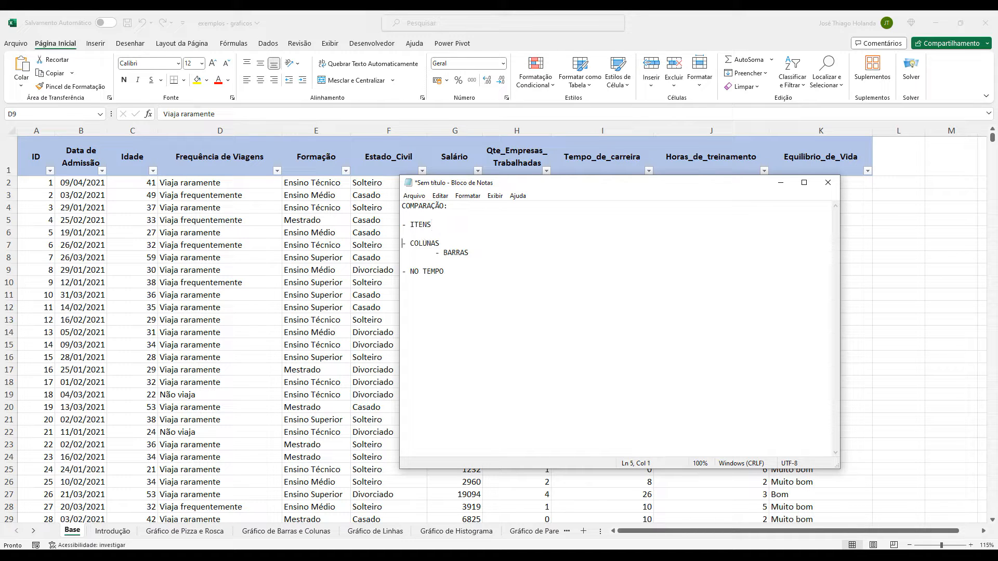
key(Tab)
text(SALÁRIO)
key(Up)
text((HXM - )
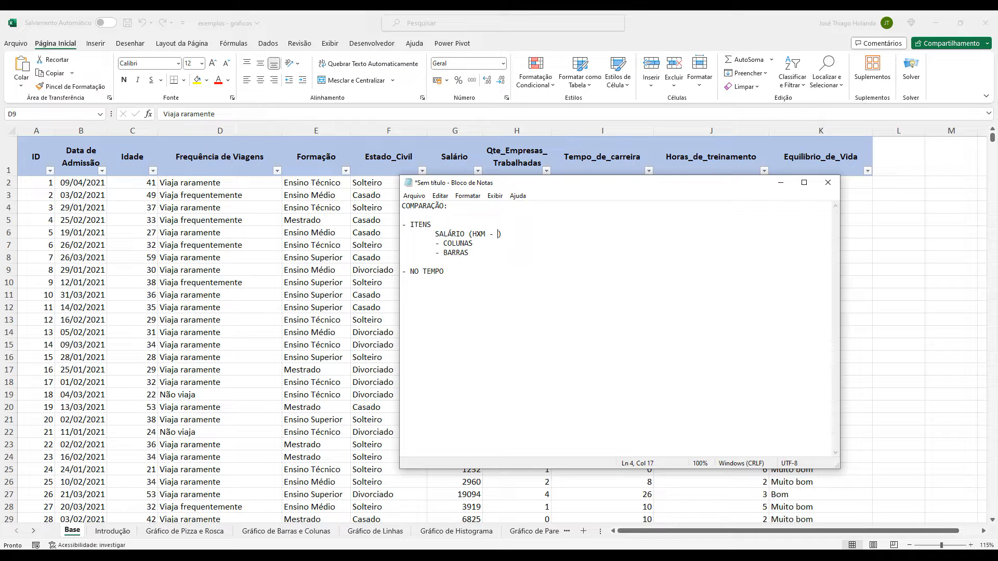
text(GRAUD)
key(BackSpace)
text(DE INSTRUÇÃO)
Replace "HXM" in the SALÁRIO line with "SEXO".
drag(473, 233, 570, 234)
drag(474, 233, 483, 234)
text(SEXO)
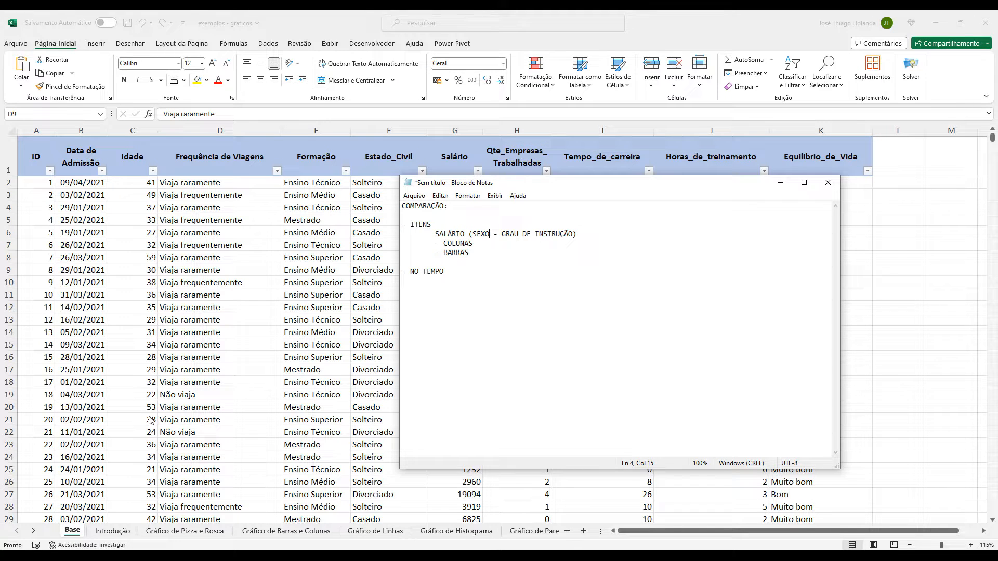
Switch back to Excel and examine the Base sheet's columns, from Data de Admissão to Qte_Empresas_Trabalhadas.
click(243, 266)
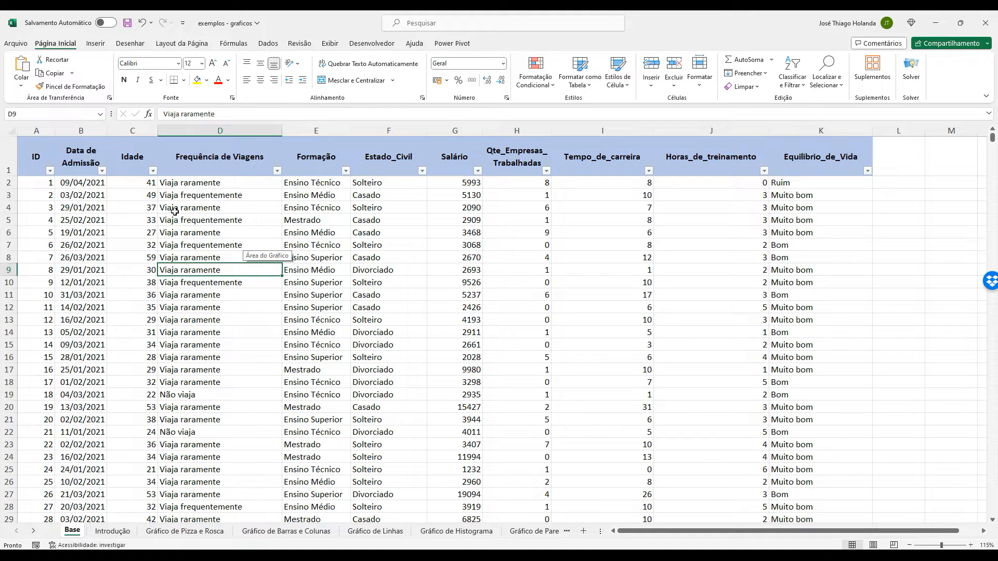
click(186, 196)
click(338, 207)
click(377, 198)
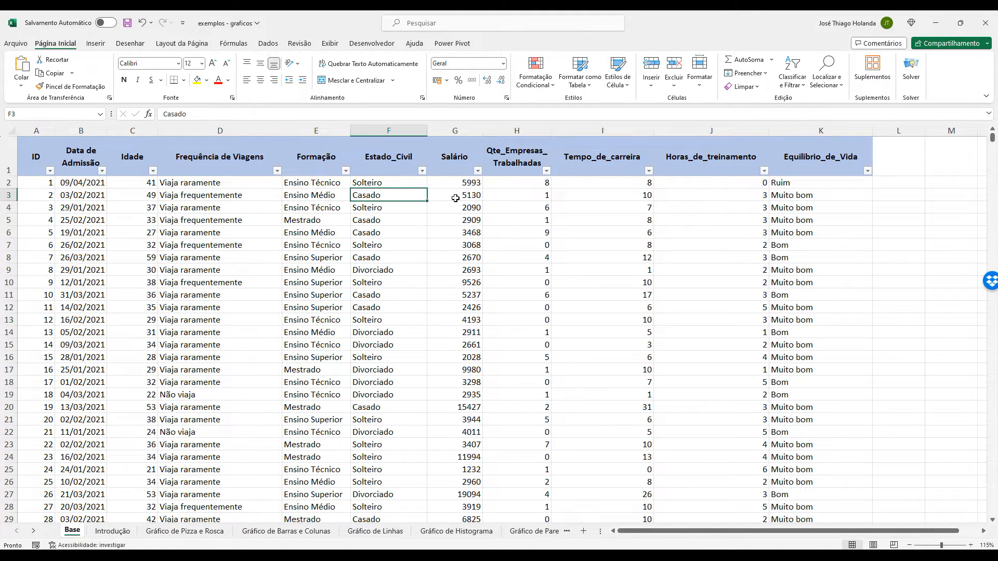
click(87, 182)
click(151, 183)
click(206, 184)
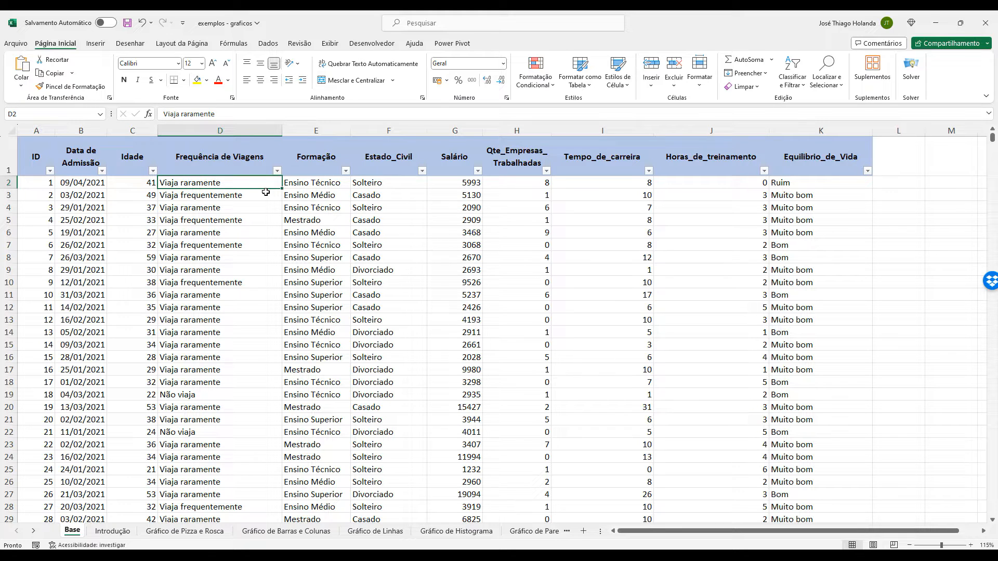
click(296, 186)
click(380, 185)
click(471, 185)
click(520, 186)
click(461, 184)
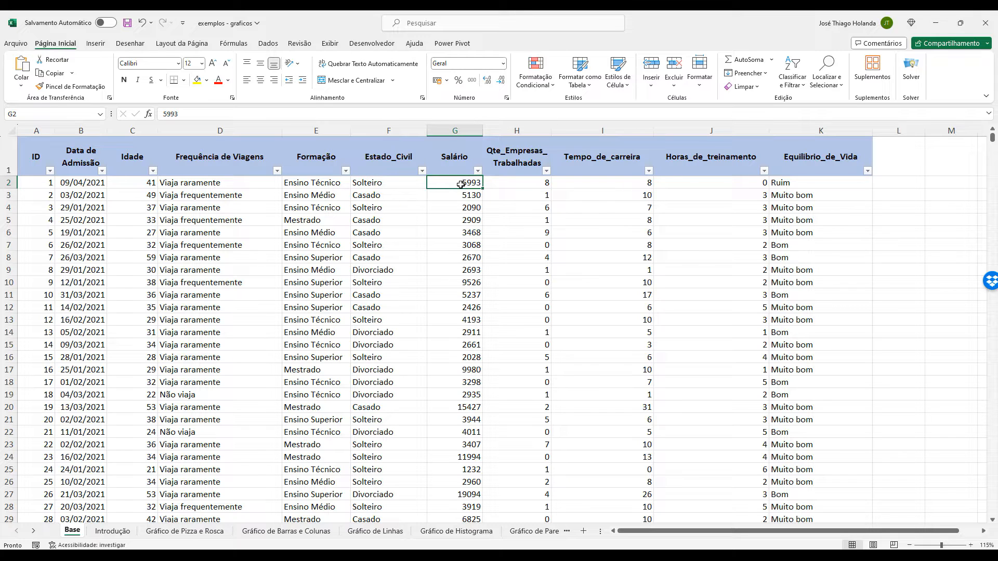
click(510, 185)
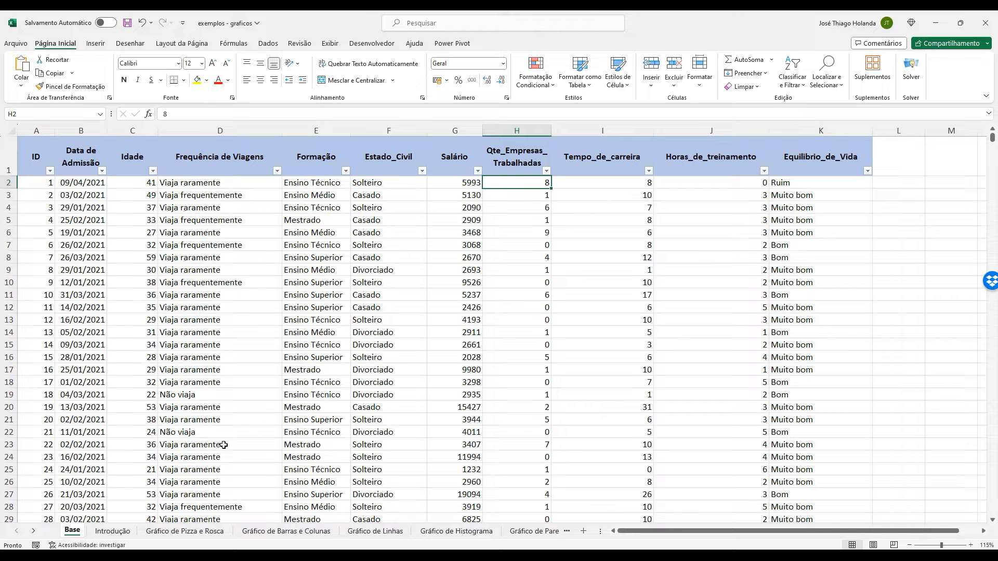
On the Introdução sheet, move the Nota do Aluno chart a little down and away from its data table.
click(122, 532)
click(157, 442)
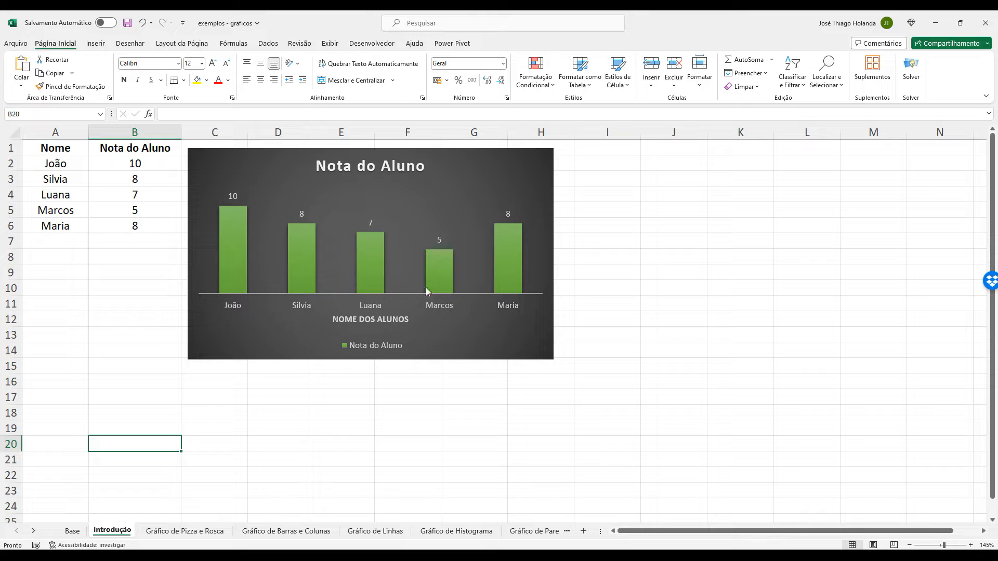
mouse_move(529, 153)
mouse_down()
mouse_move(550, 162)
mouse_move(541, 165)
mouse_up()
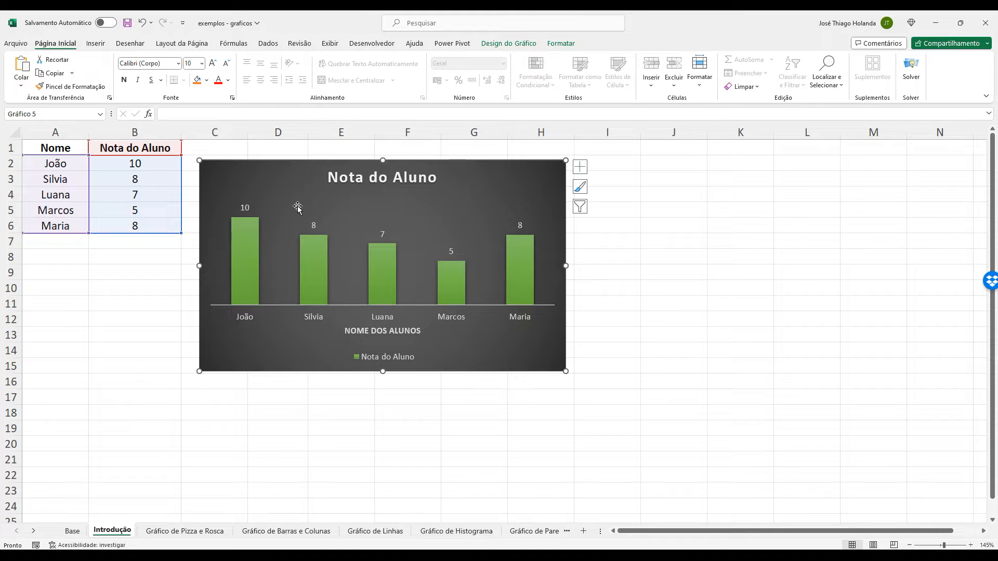
drag(74, 147, 152, 227)
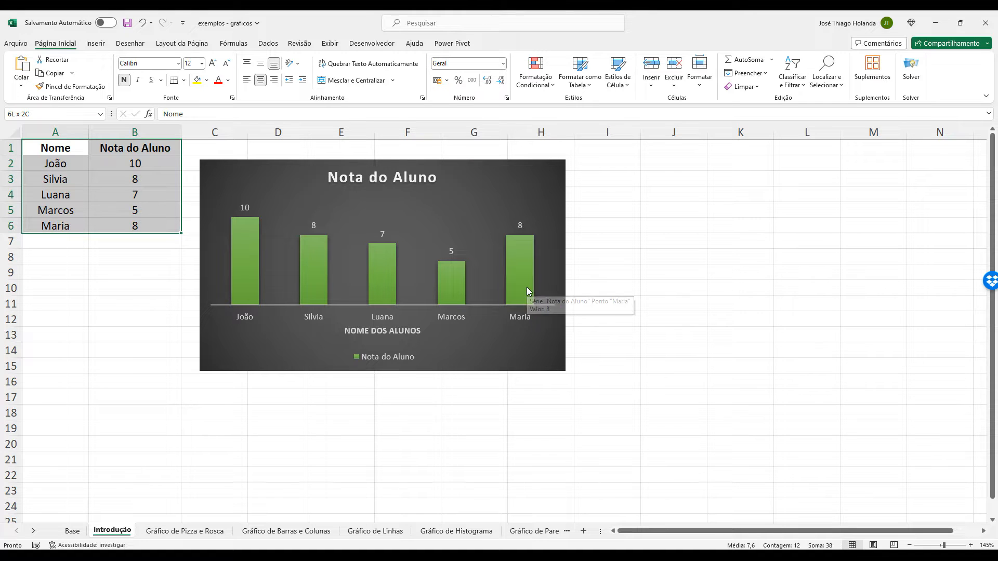
drag(460, 164, 473, 199)
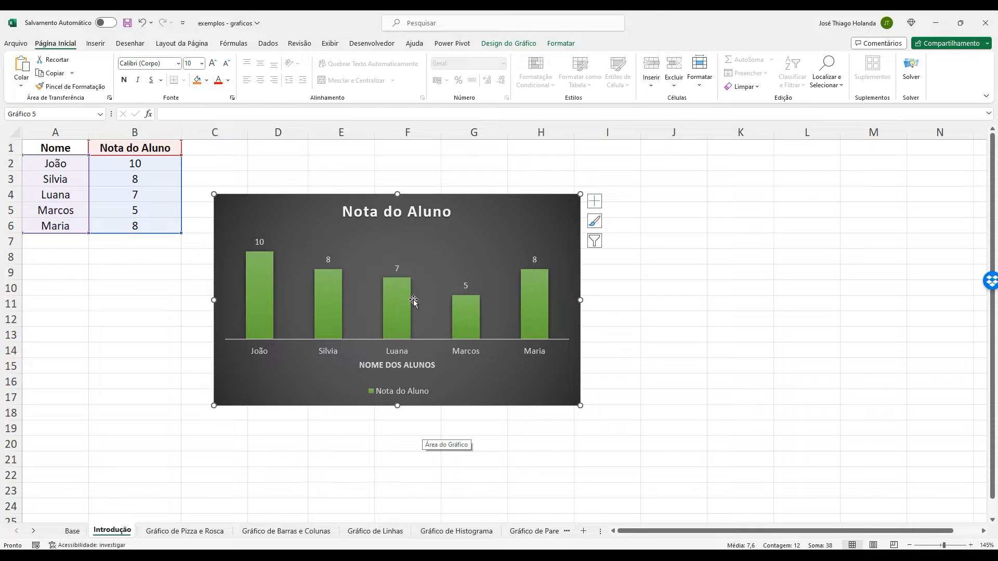
mouse_move(269, 296)
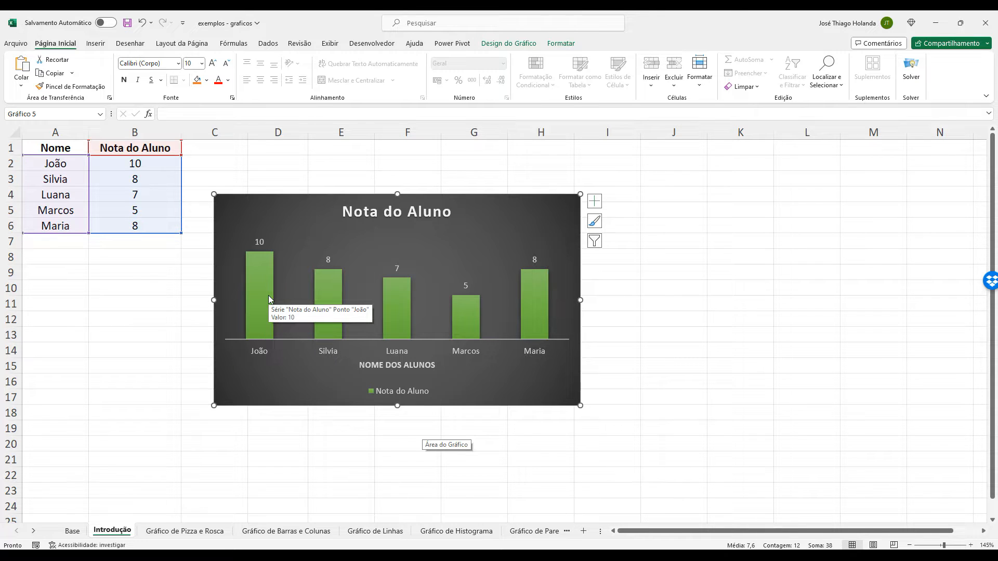
On the Gráfico de Barras e Colunas sheet, examine the Estado Civil count table and its column and bar charts.
click(286, 531)
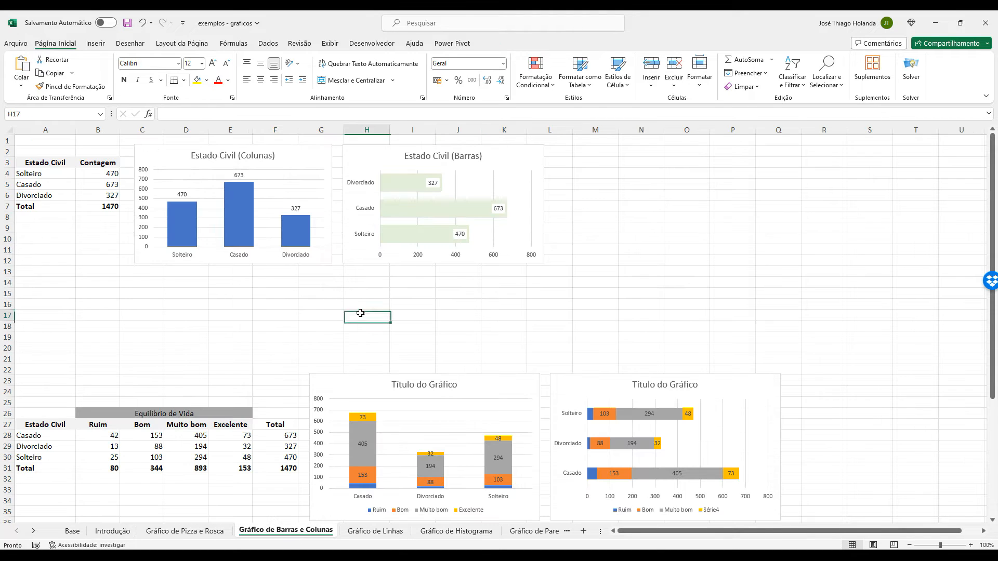
scroll(360, 312, down, 4)
scroll(361, 313, up, 4)
drag(50, 163, 96, 208)
click(181, 164)
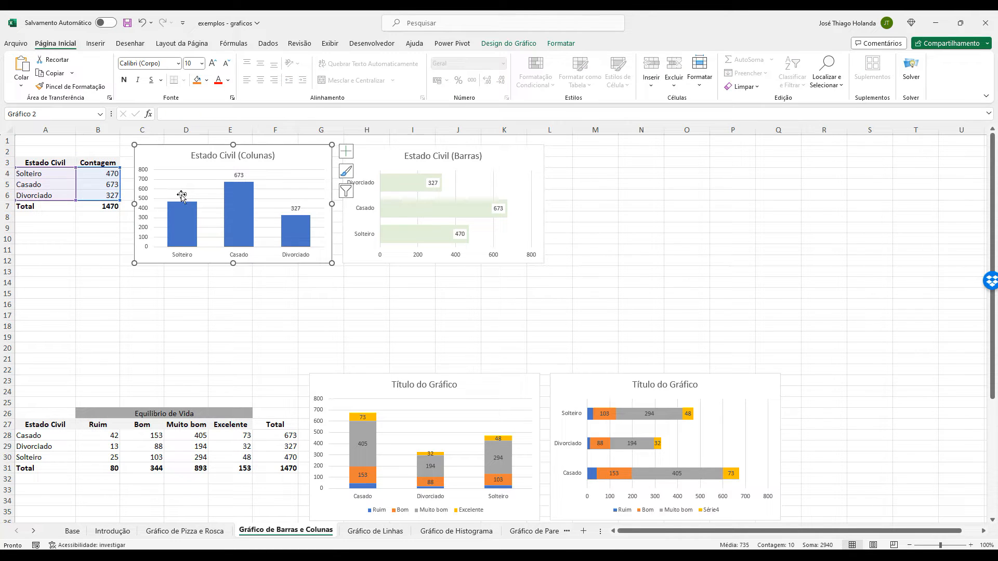
click(188, 284)
drag(52, 162, 103, 205)
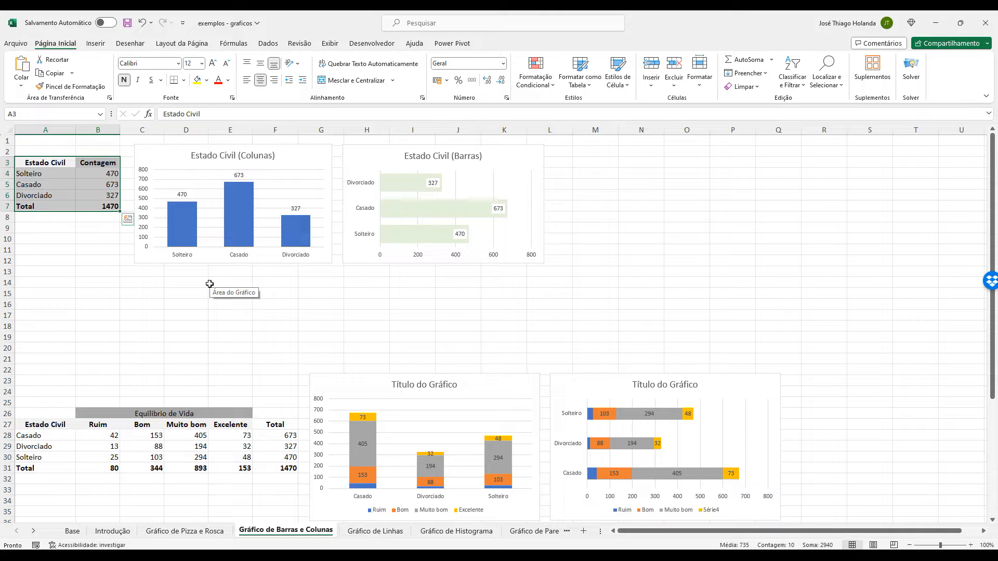
click(45, 178)
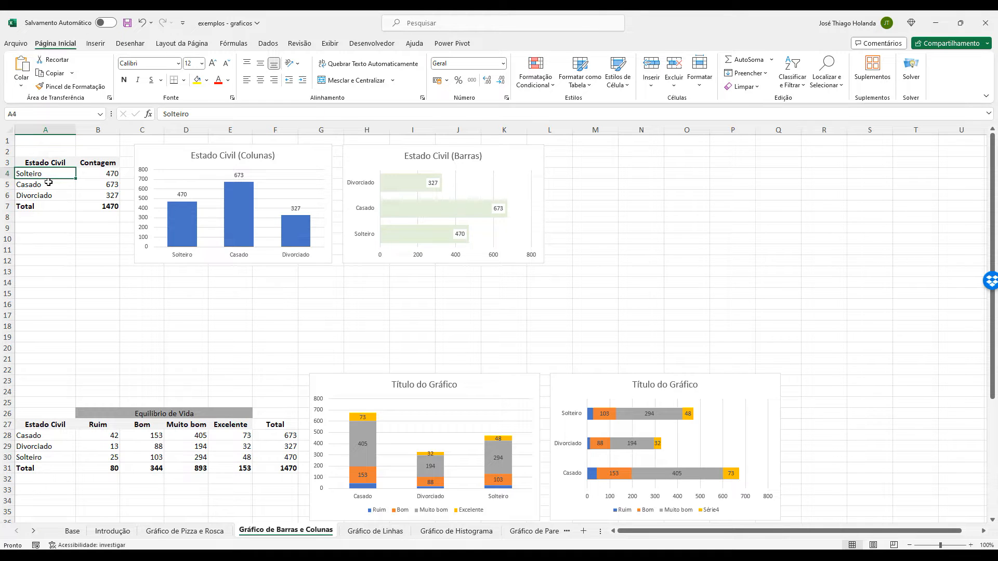
click(48, 184)
click(48, 196)
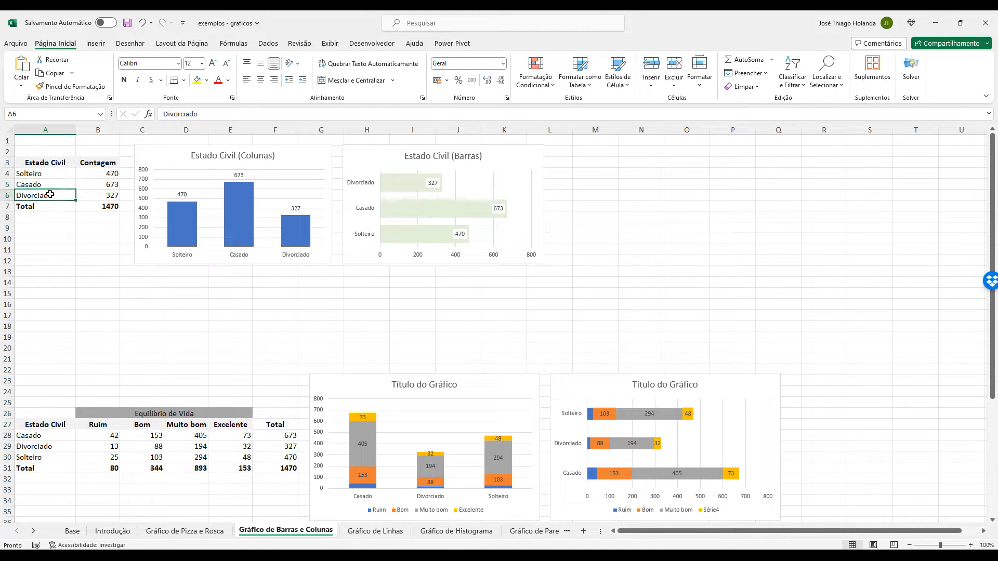
click(114, 171)
click(112, 195)
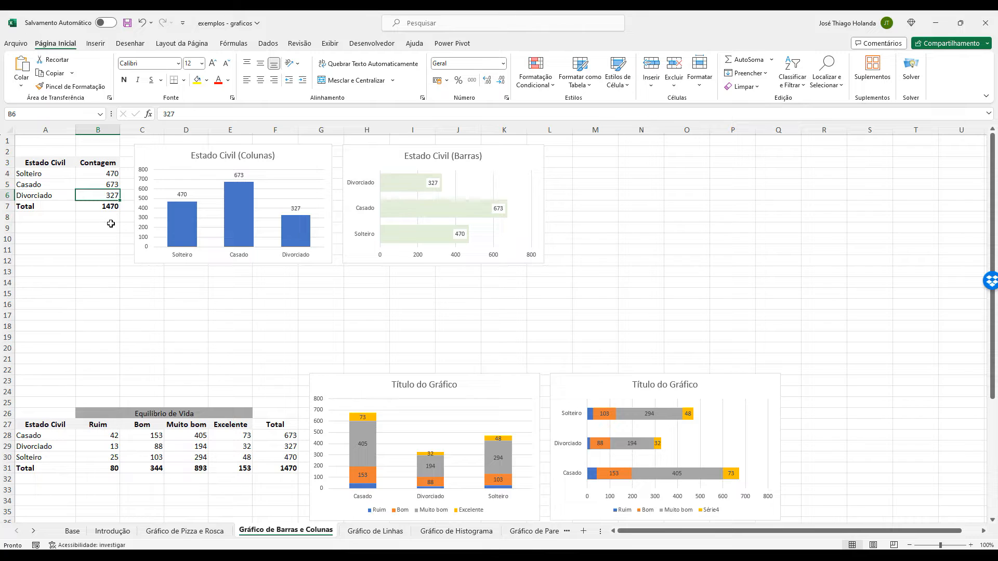
click(190, 152)
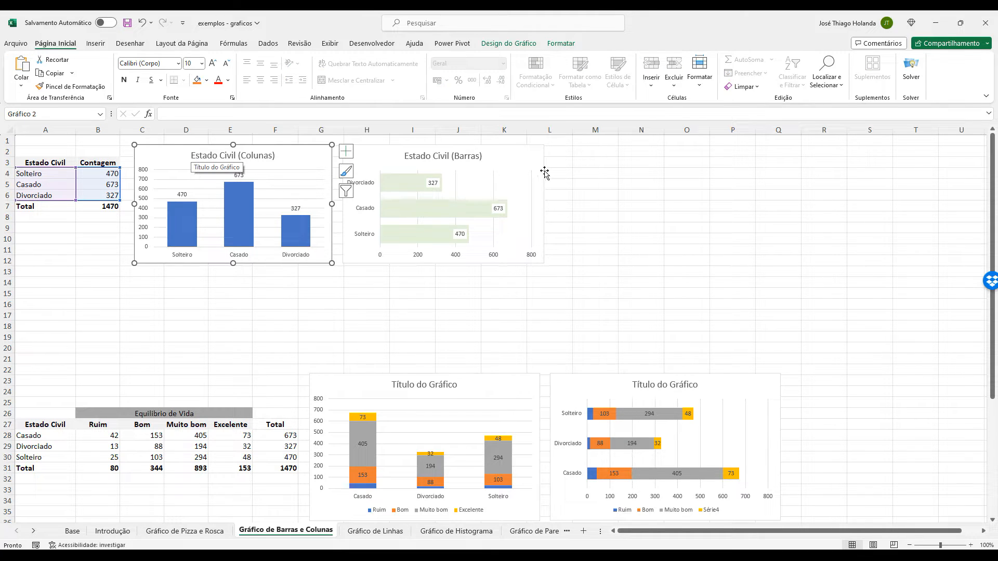
click(536, 148)
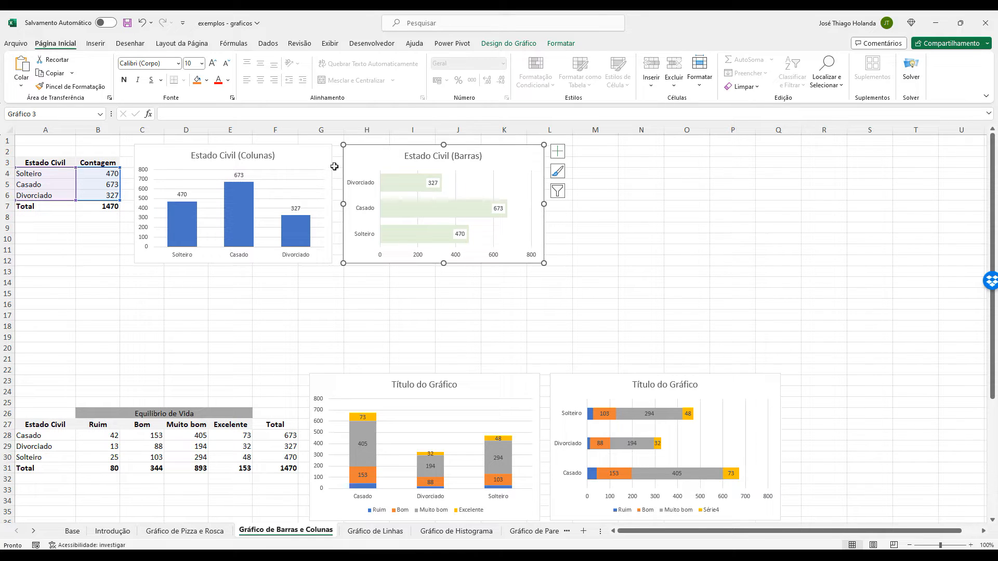
Remove the gridlines from the Estado Civil (Colunas) chart.
click(322, 154)
click(346, 151)
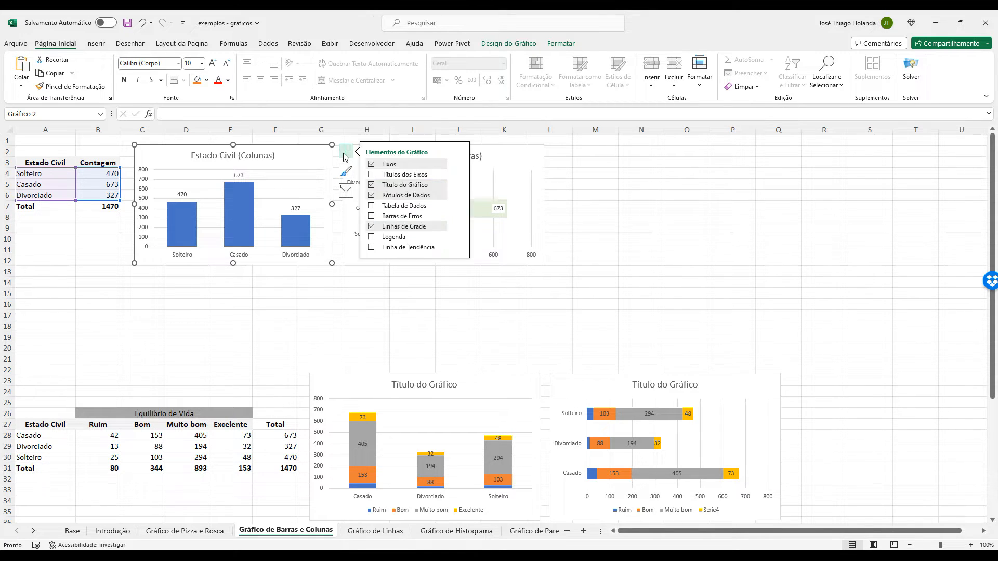
click(371, 227)
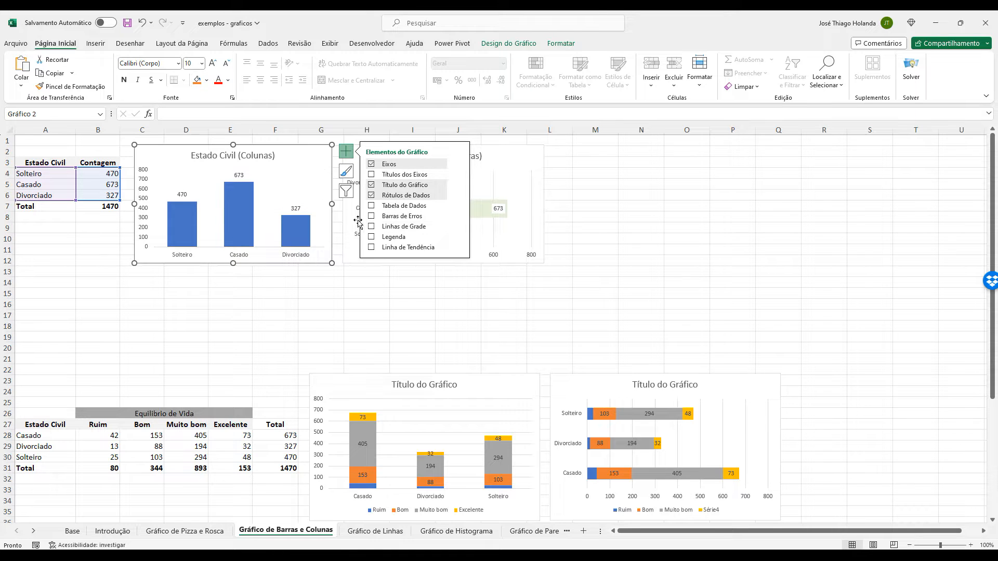
Examine the chart style, design and element options for the Estado Civil (Colunas) chart, including the data label positions.
click(346, 191)
click(346, 171)
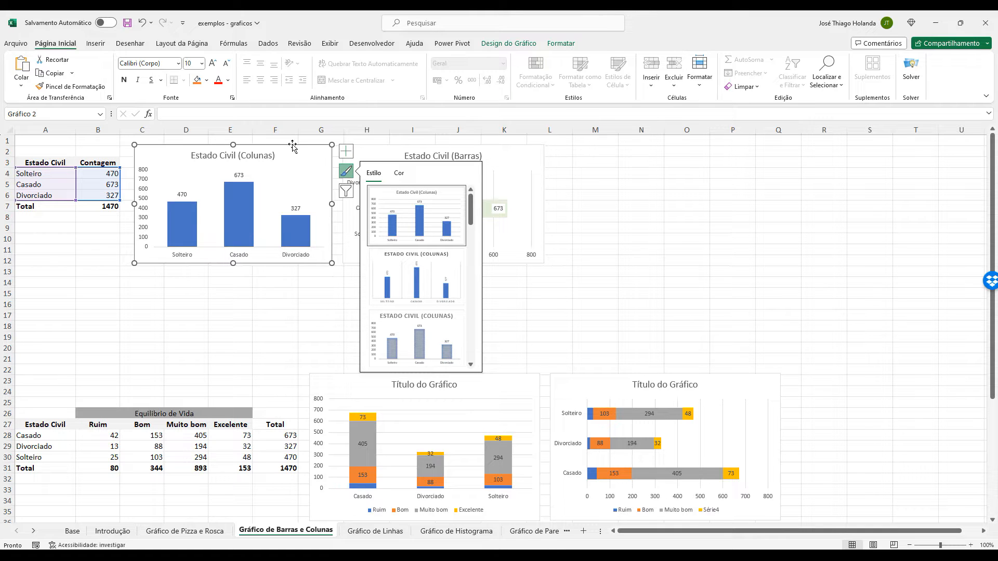
click(508, 43)
click(648, 223)
click(322, 145)
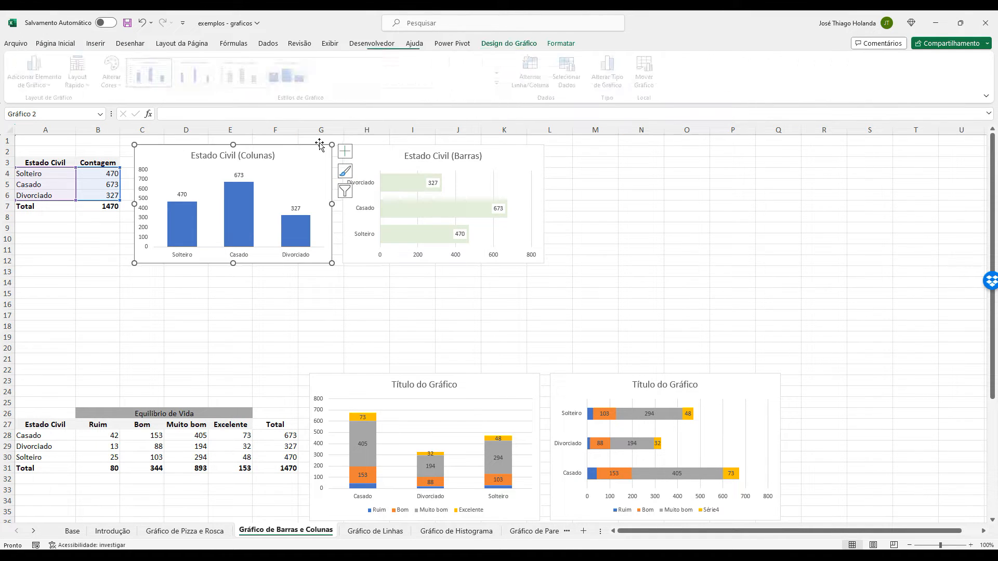
click(512, 43)
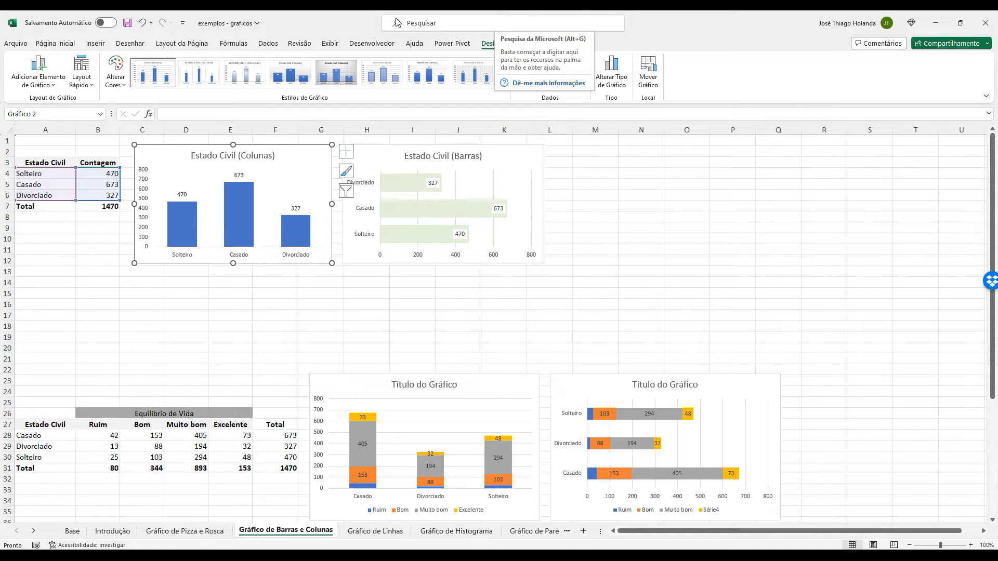
click(45, 86)
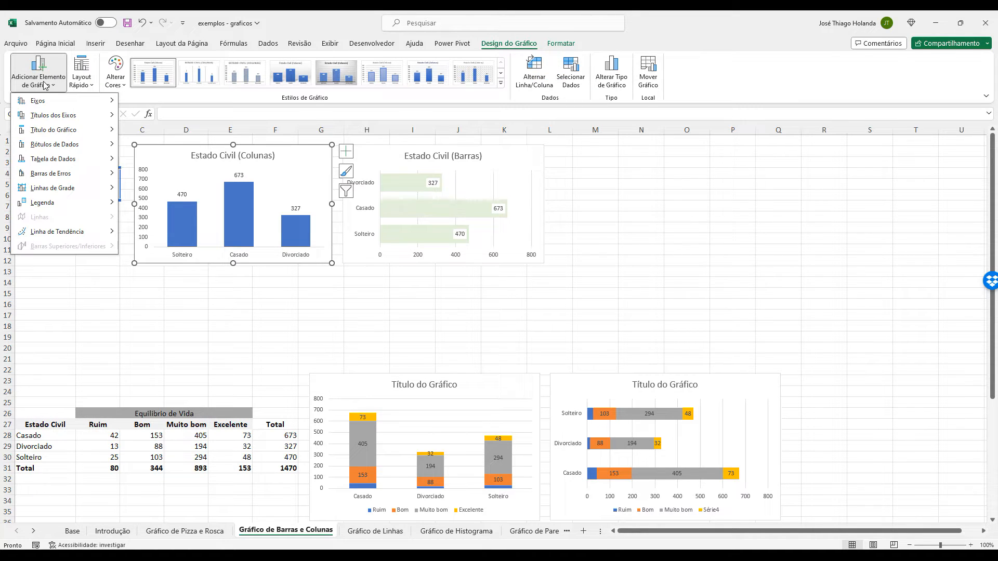
mouse_move(60, 150)
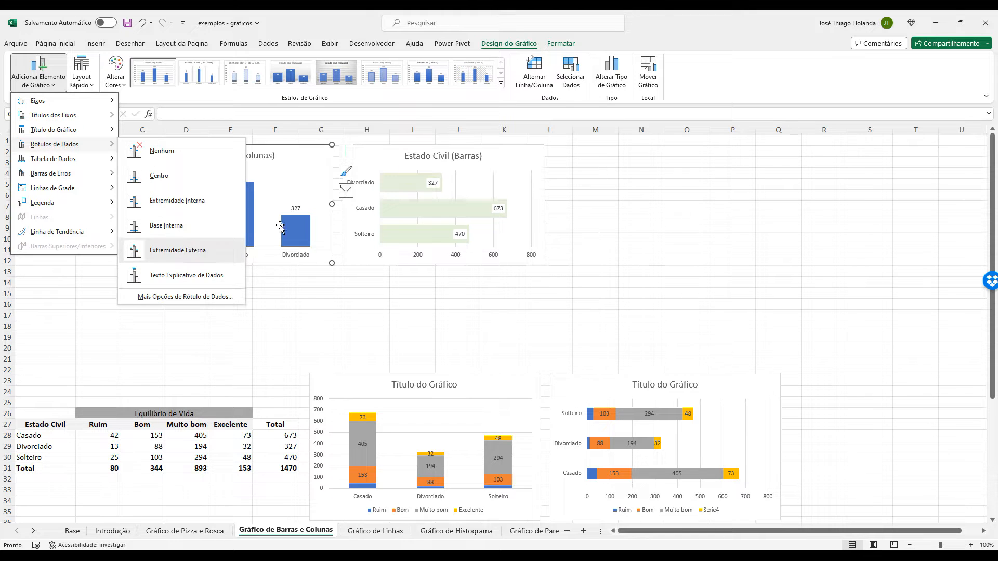
click(346, 151)
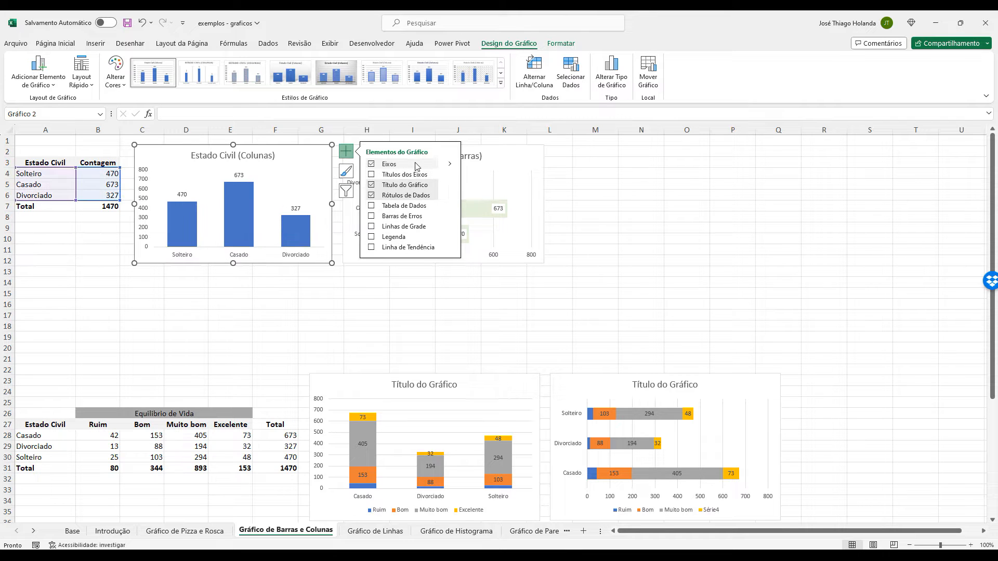
Fill only the Divorciado column of the Estado Civil (Colunas) chart with solid theme green, at 0% transparency.
click(192, 217)
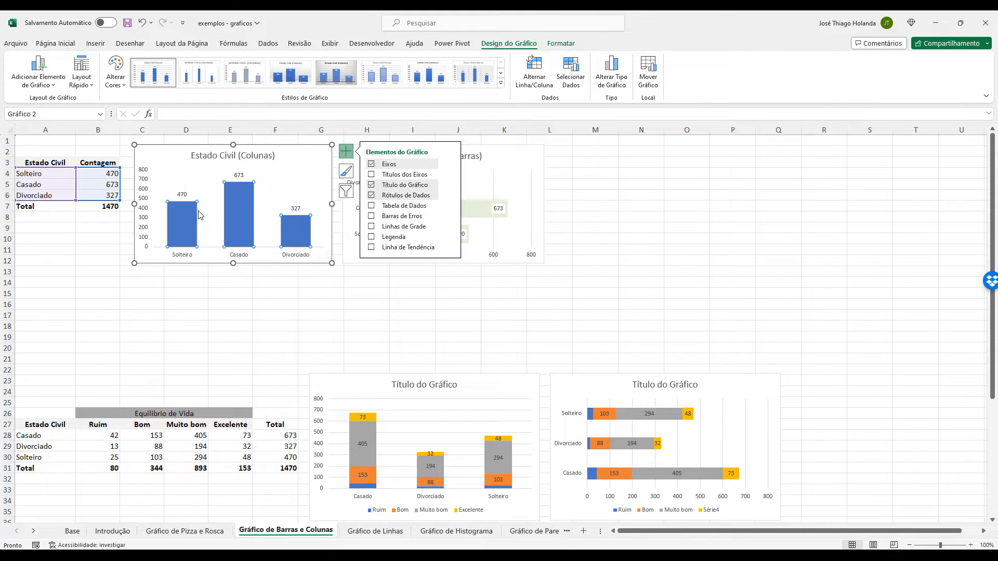
click(251, 208)
double_click(250, 205)
click(189, 220)
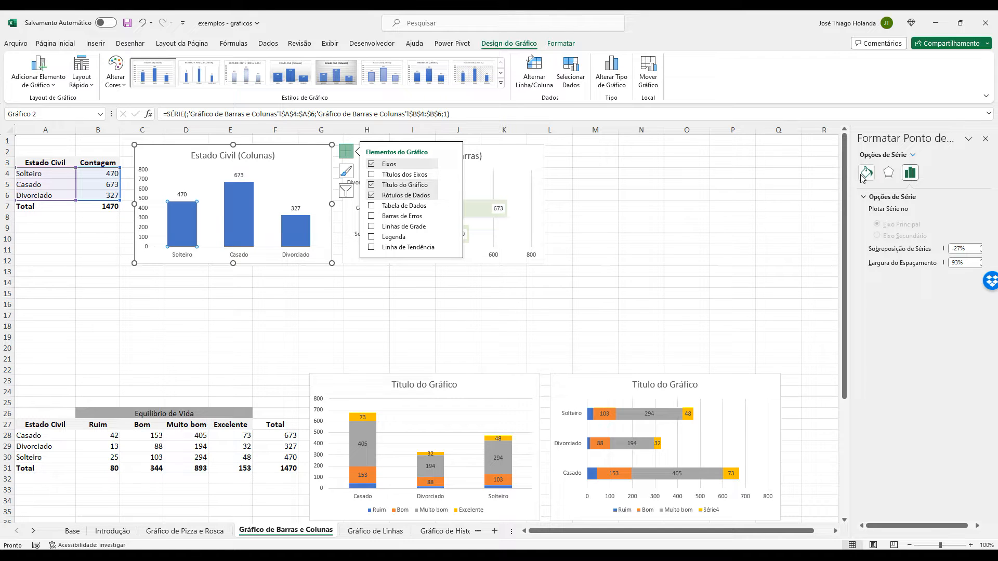
click(298, 239)
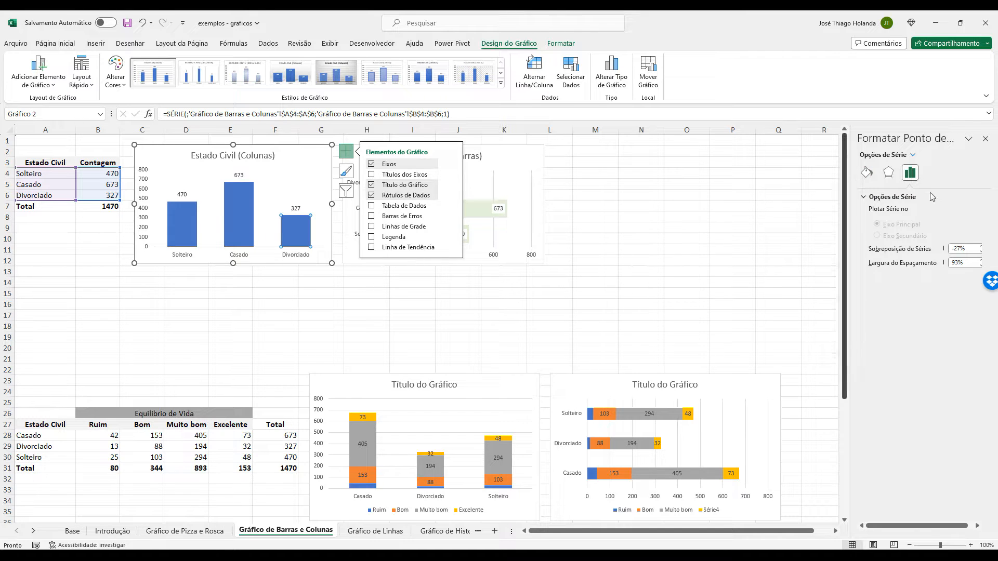
click(866, 173)
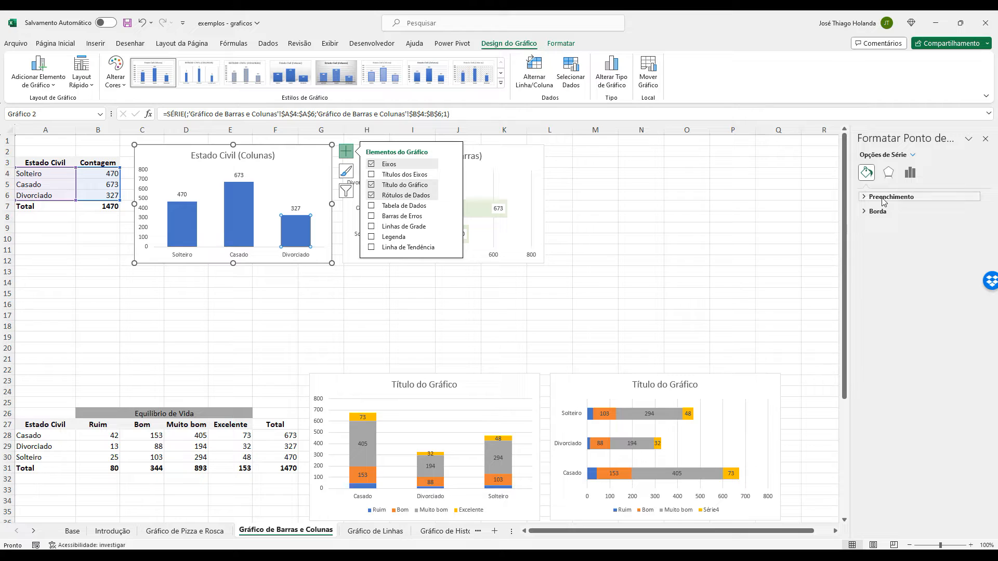
click(883, 198)
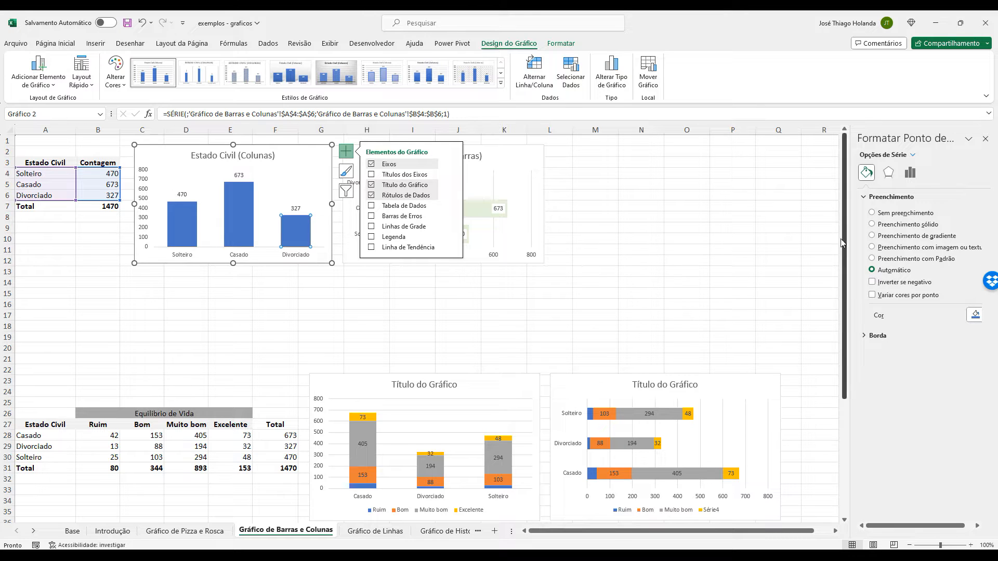
click(887, 225)
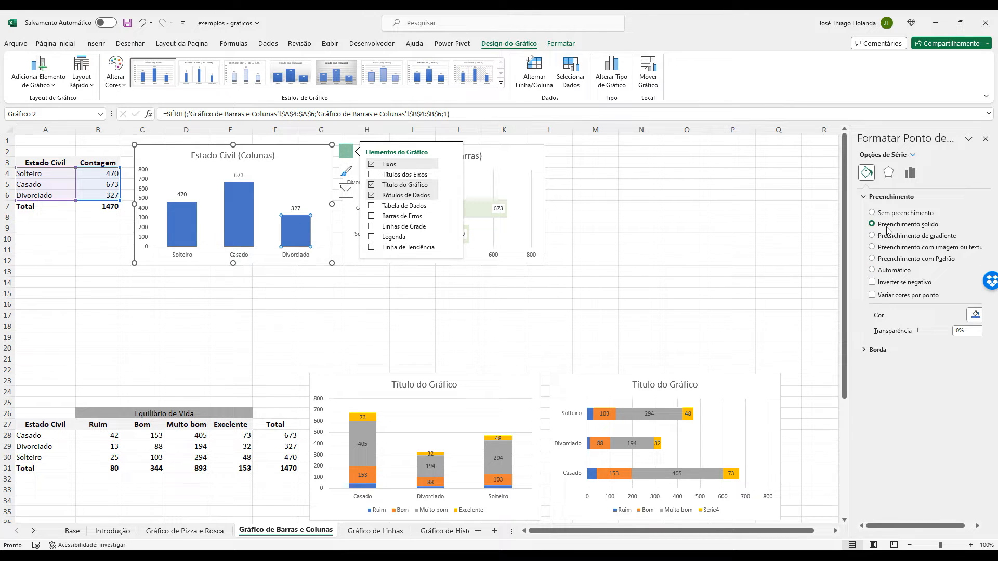
click(975, 315)
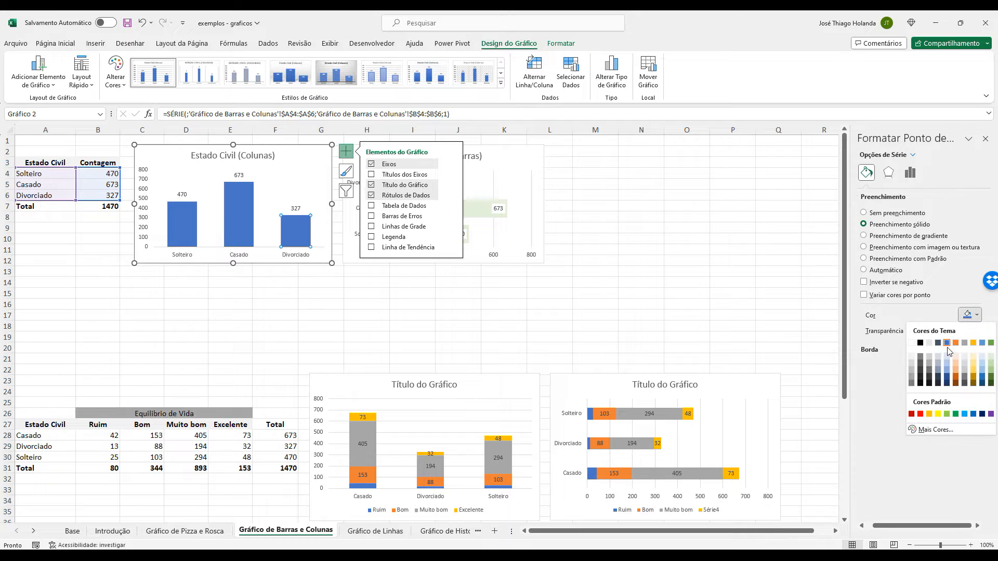
click(990, 344)
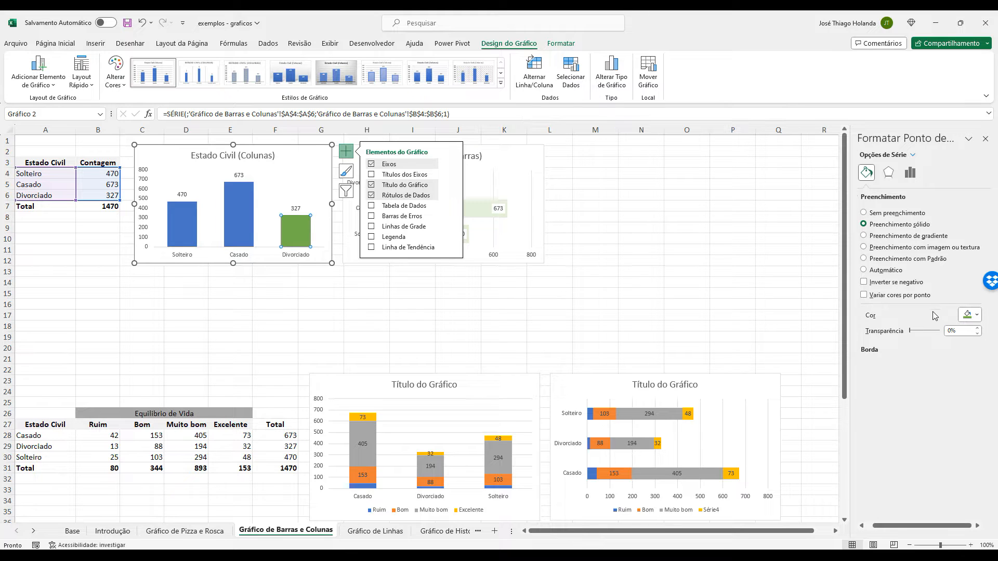
drag(910, 333, 926, 335)
drag(926, 334, 906, 334)
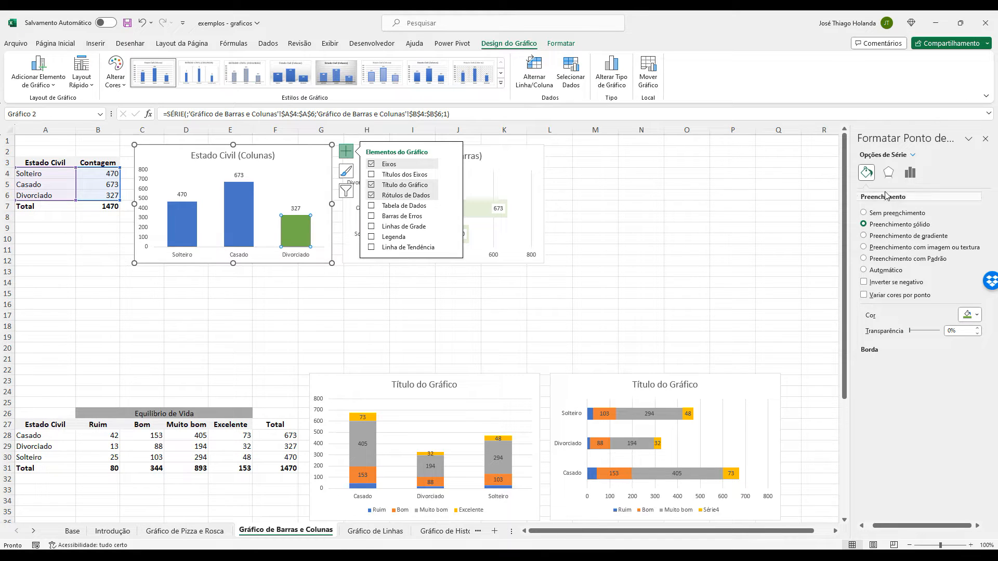
Give the Casado column of the Estado Civil (Colunas) chart a solid theme orange fill.
click(241, 216)
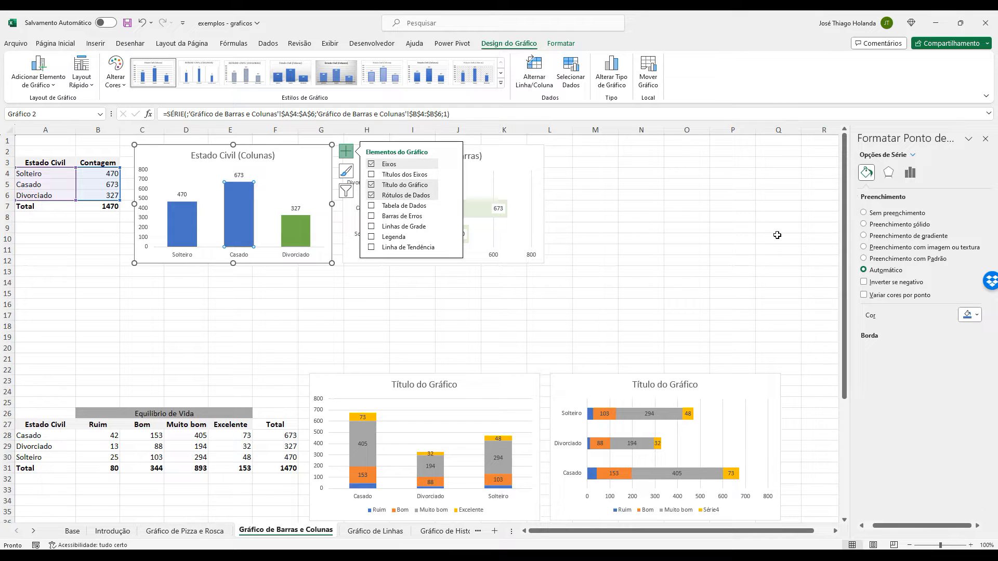
click(899, 225)
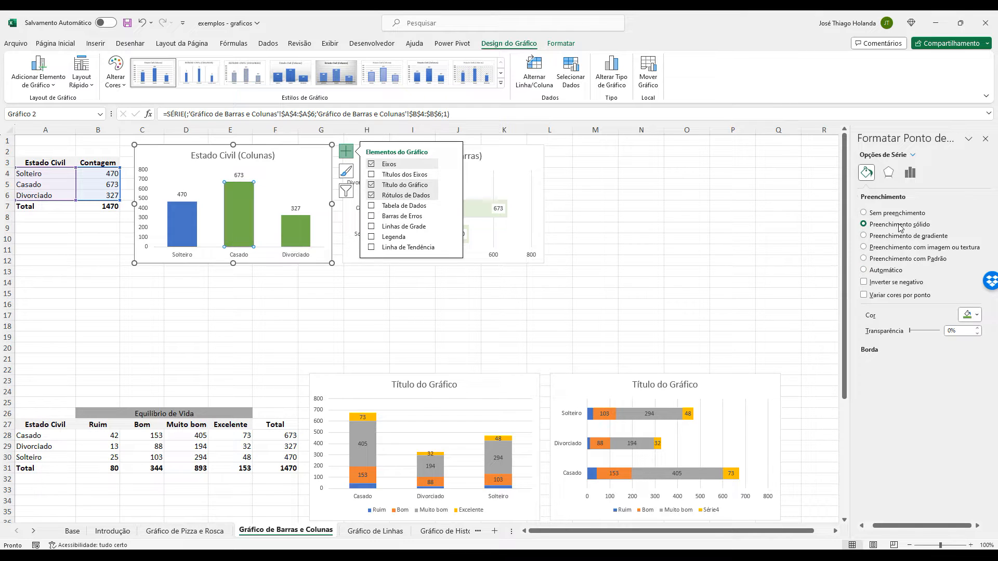
click(968, 315)
click(956, 343)
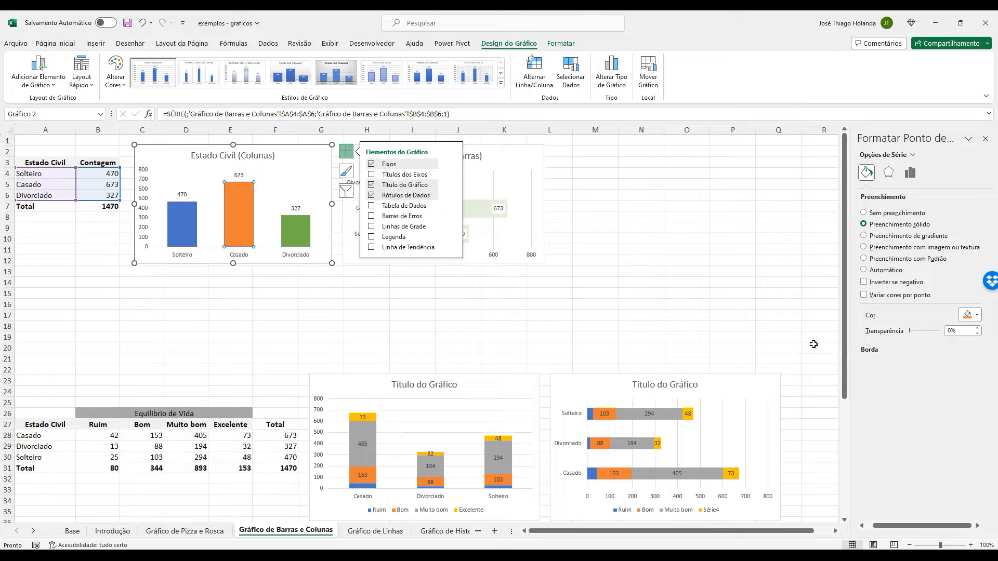
Color the Solteiro column of the Estado Civil (Colunas) chart theme light blue, and deselect the chart.
click(177, 231)
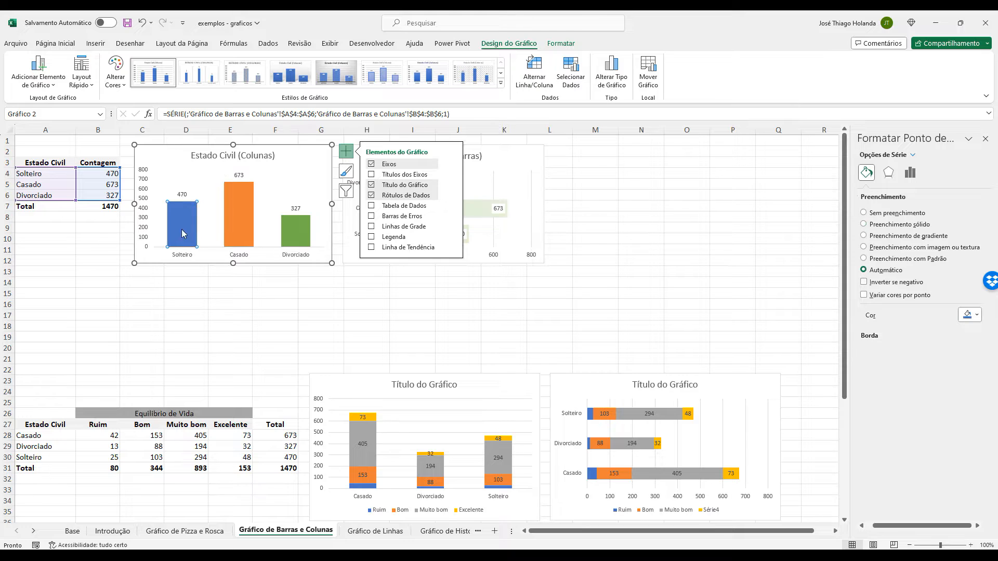
click(969, 314)
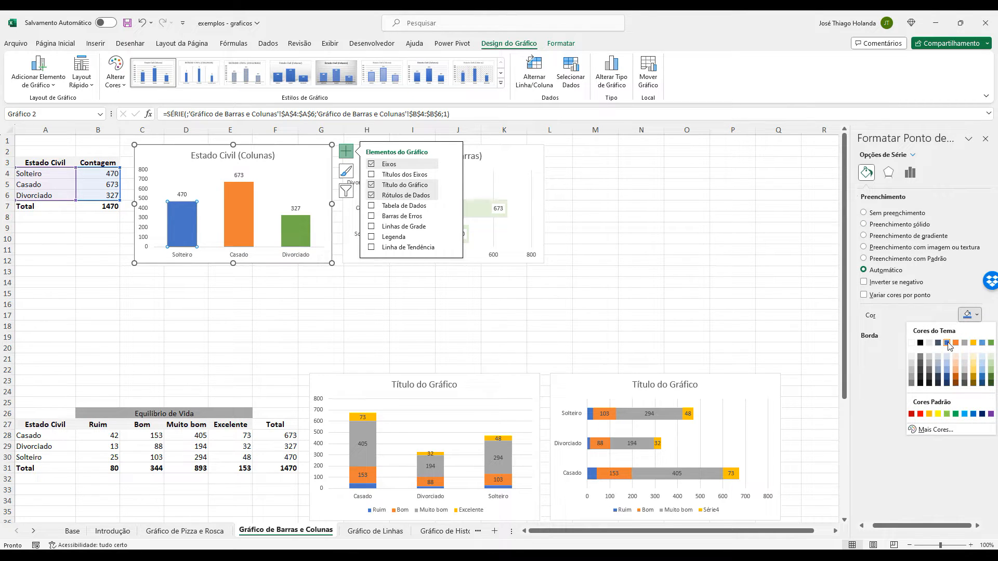
click(981, 343)
click(717, 202)
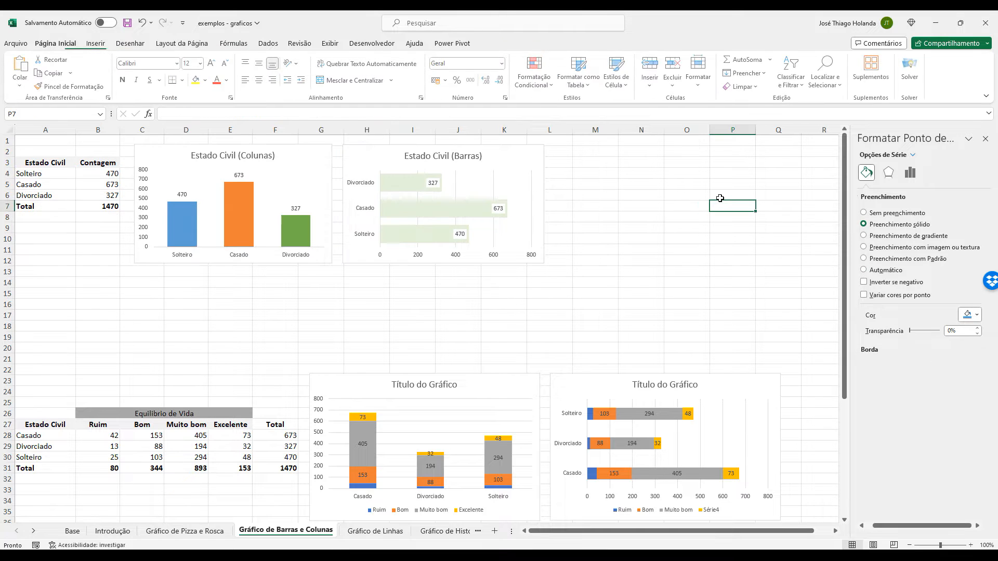
Examine the formatting options of the Estado Civil (Colunas) chart's category axis, including its axis type, tick marks and labels.
click(331, 151)
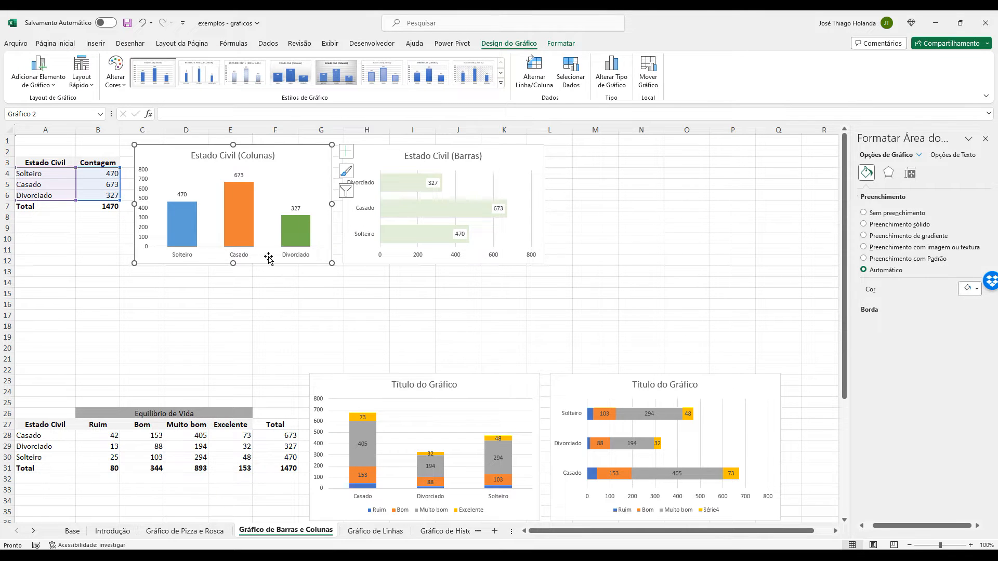
click(179, 259)
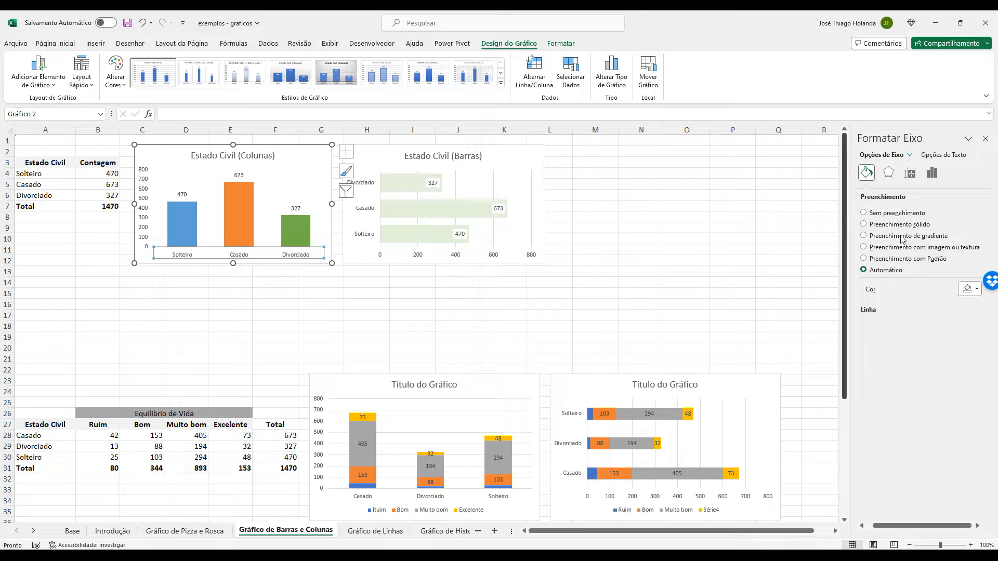
key(Escape)
key(Escape)
click(167, 258)
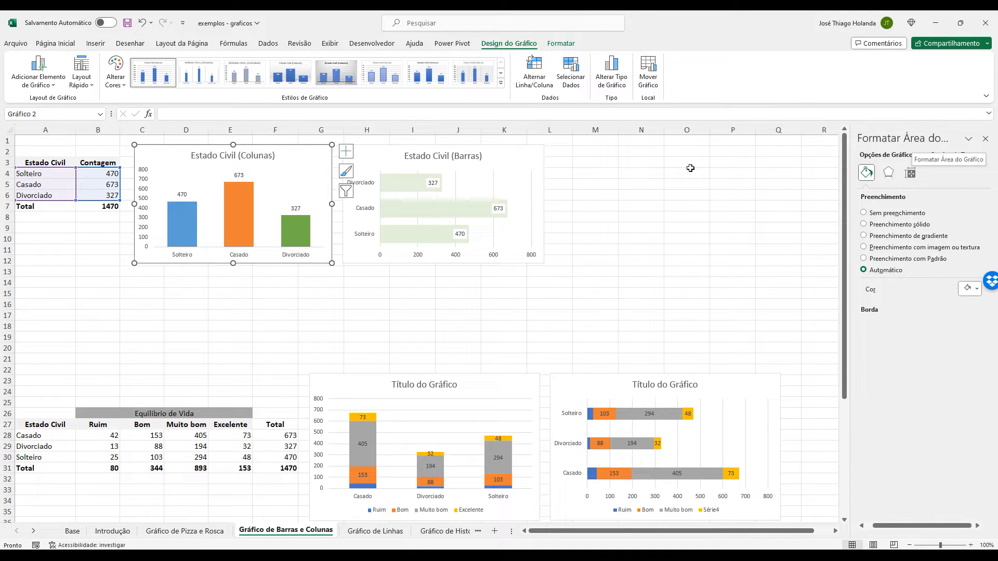
click(187, 256)
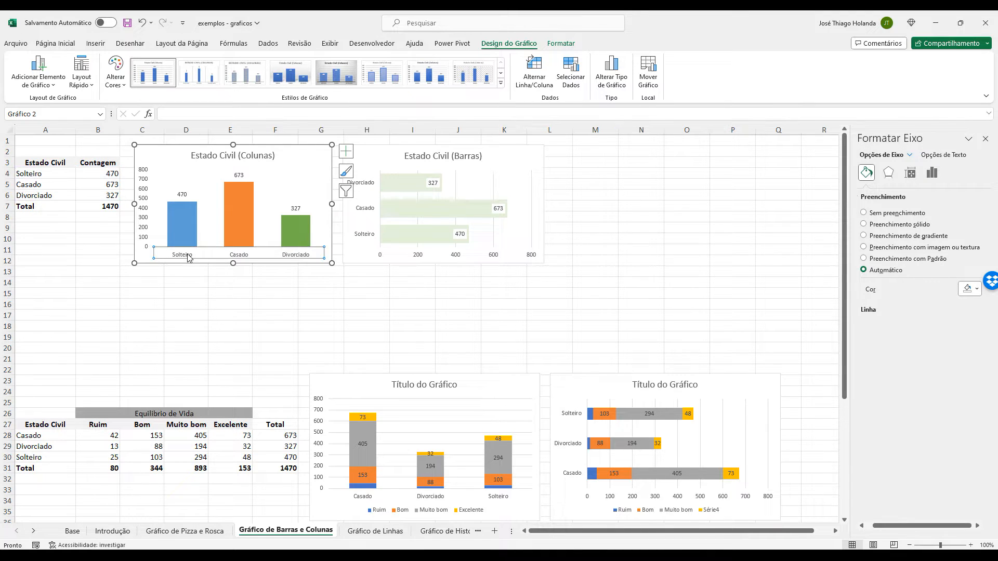
click(953, 156)
click(894, 156)
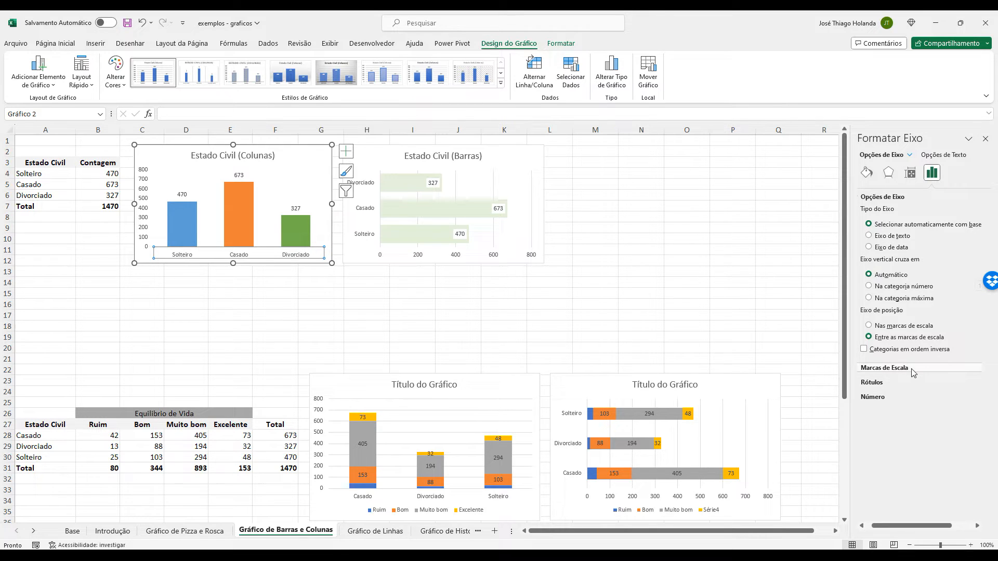
click(895, 382)
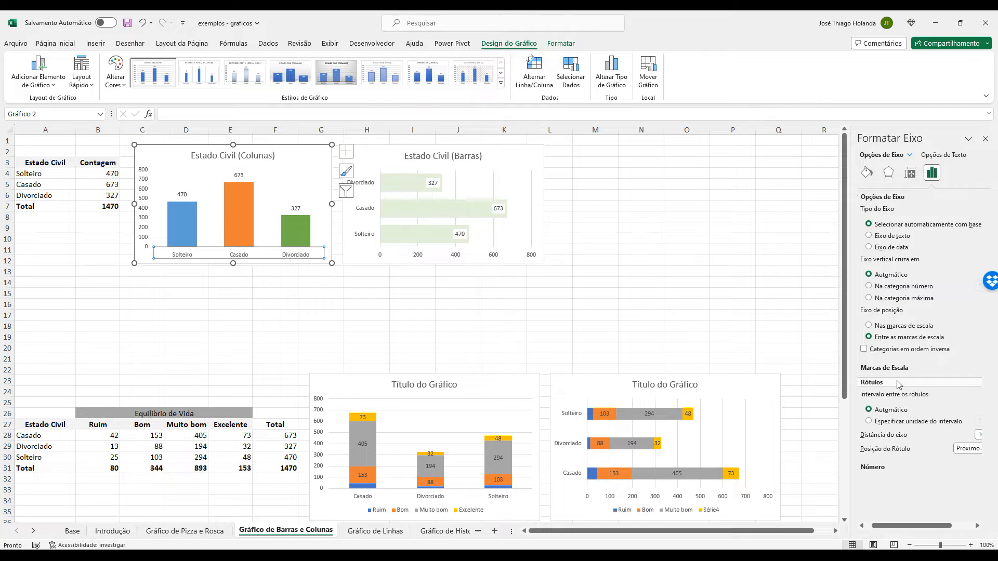
click(904, 367)
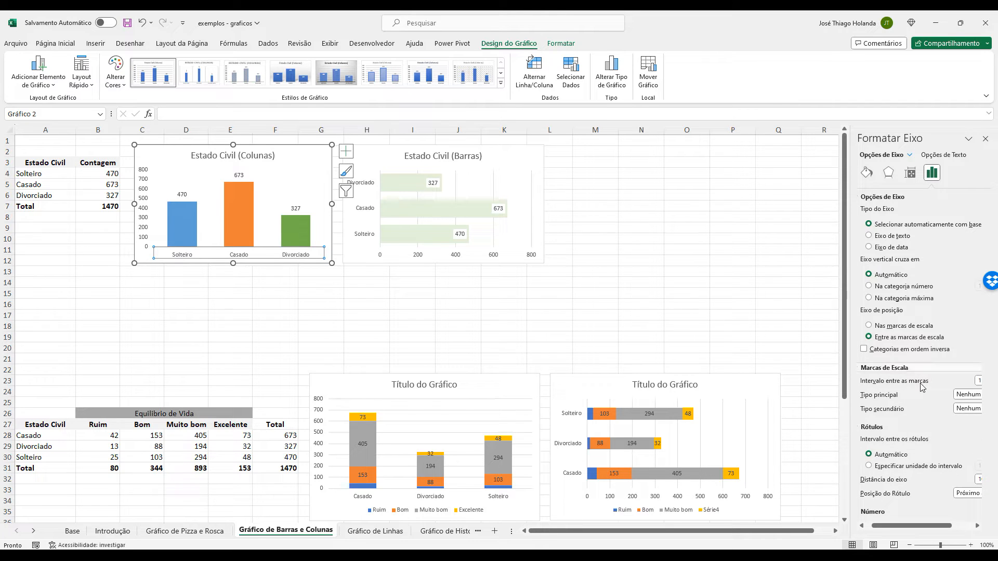
Widen the axis formatting pane, try the category labels at Superior, and set their position to Inferior.
drag(850, 265, 788, 260)
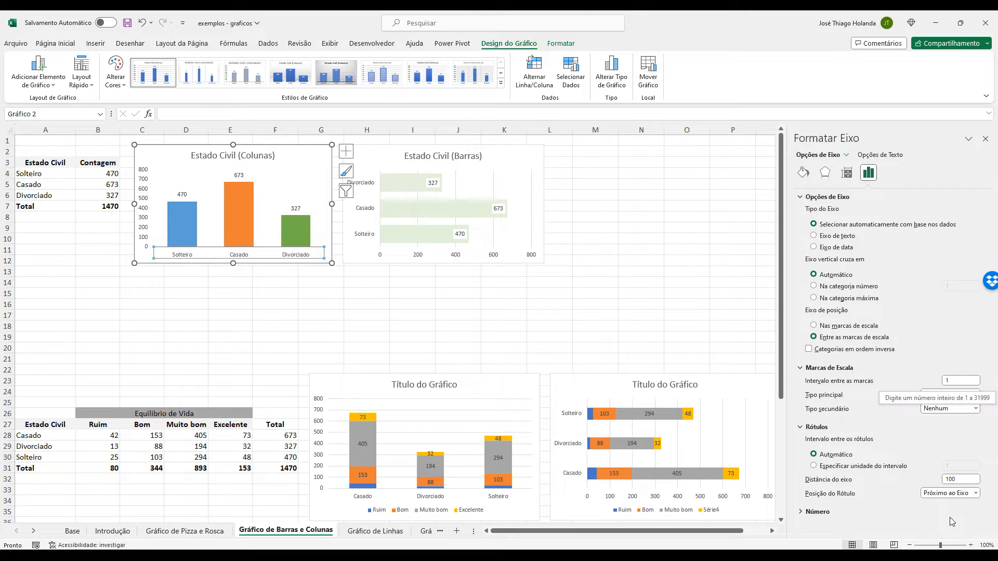
click(962, 480)
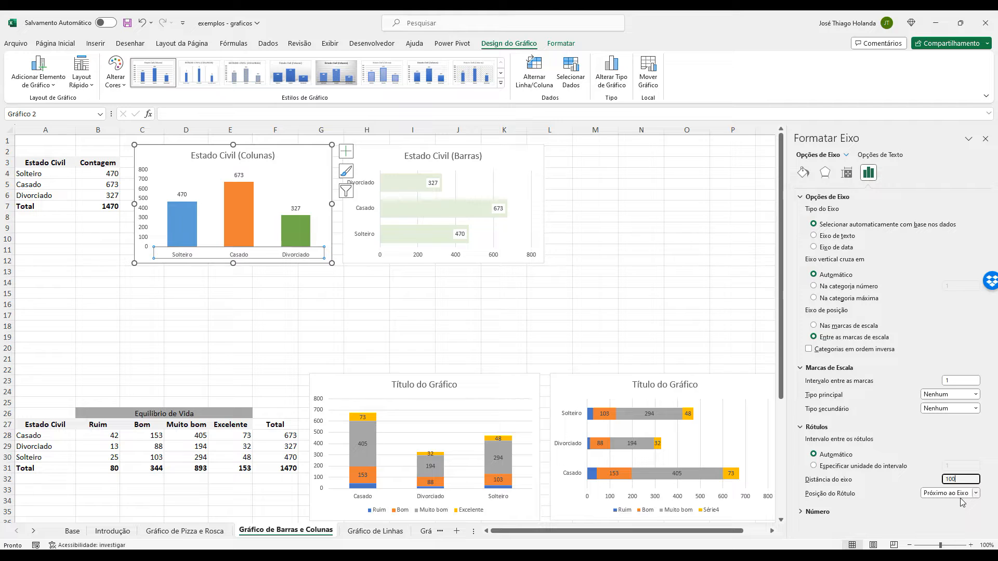
click(959, 494)
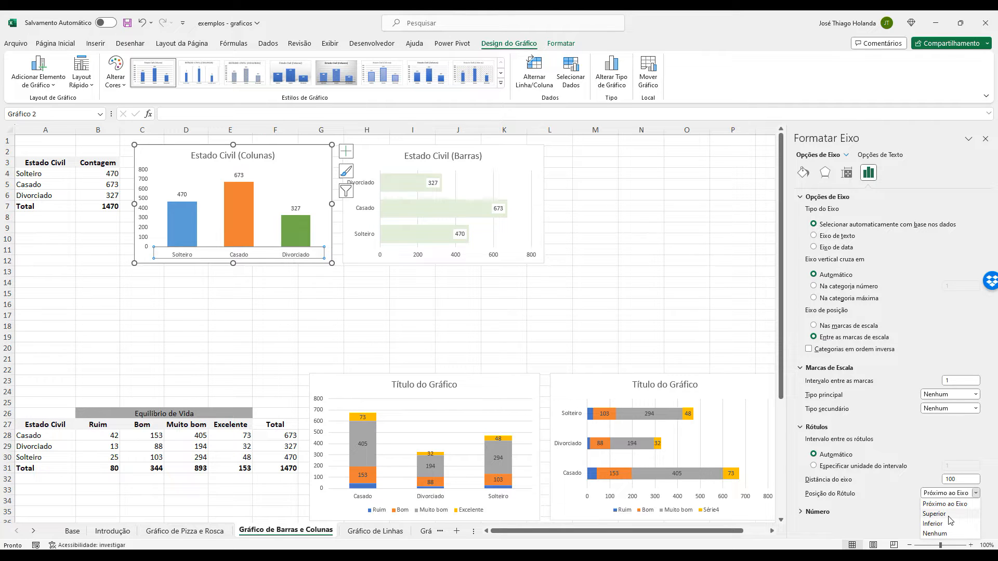
click(950, 520)
click(975, 494)
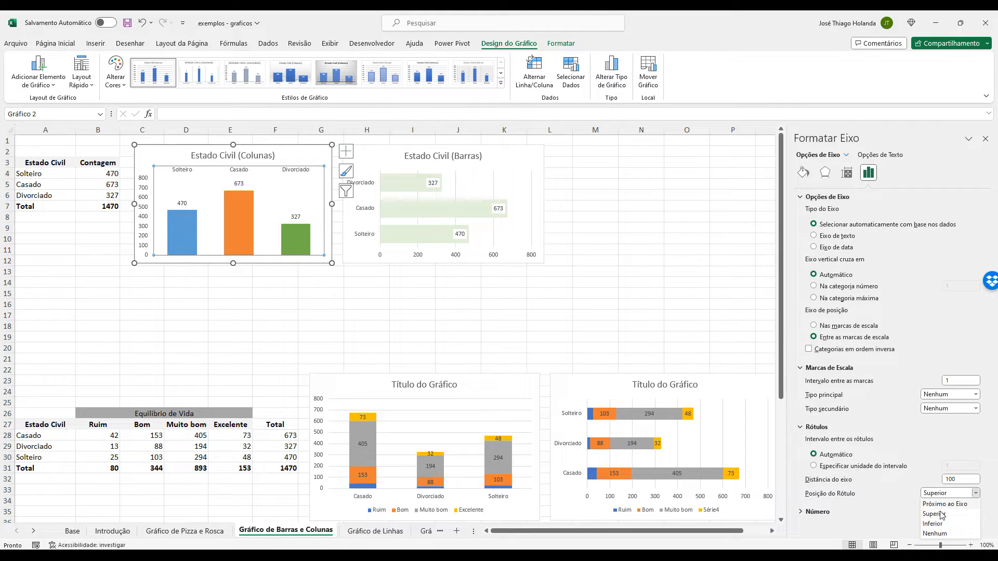
click(942, 525)
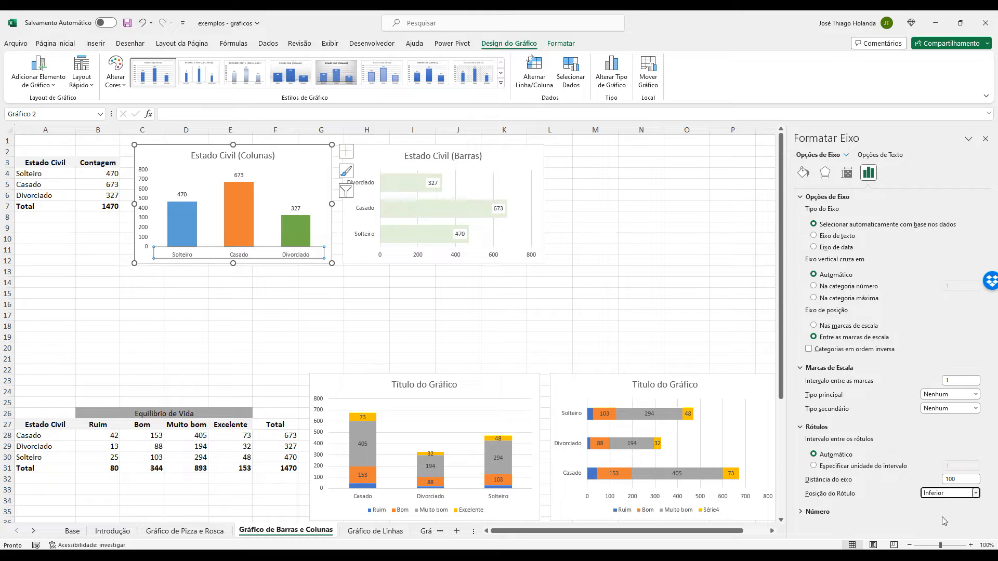
Examine the effects and alignment options of the Estado Civil (Colunas) chart's category axis.
click(825, 173)
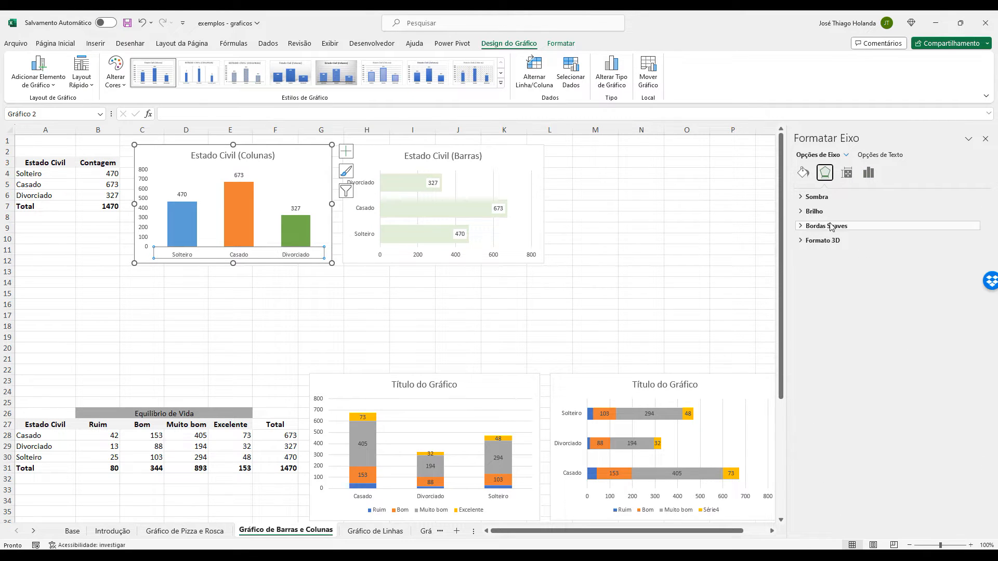
click(847, 174)
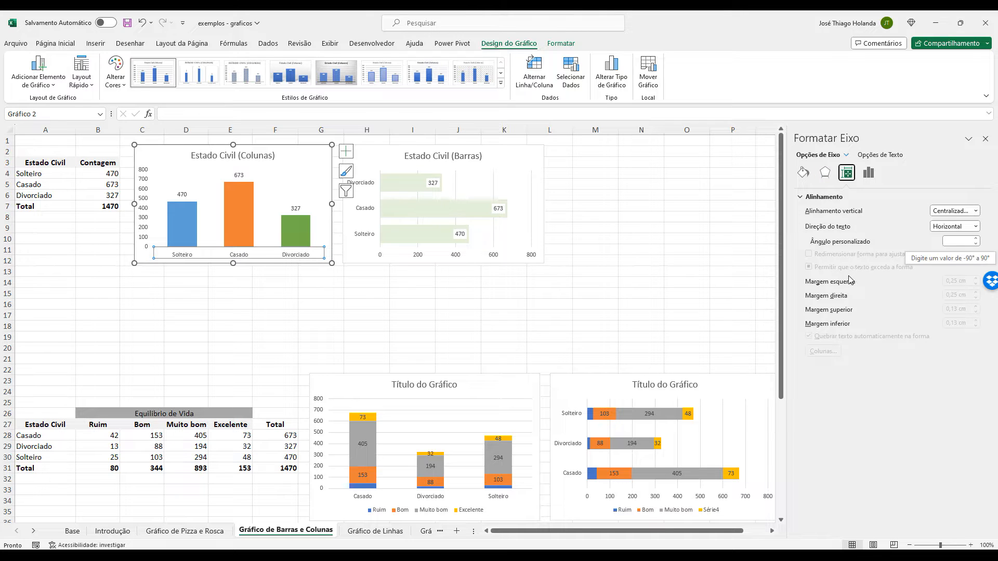
click(868, 173)
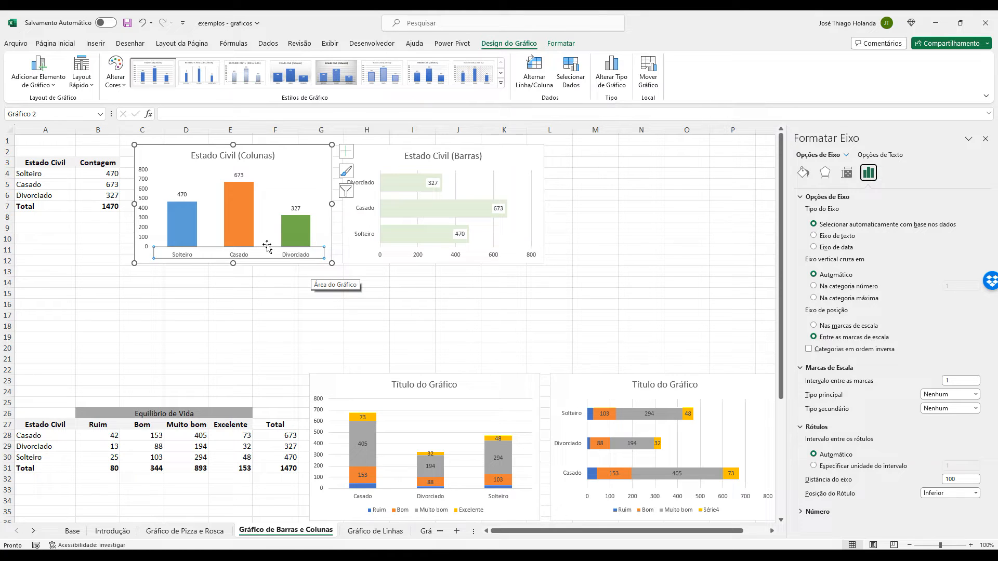
Examine the series, effects and fill options of the Estado Civil (Colunas) chart's data series.
click(190, 224)
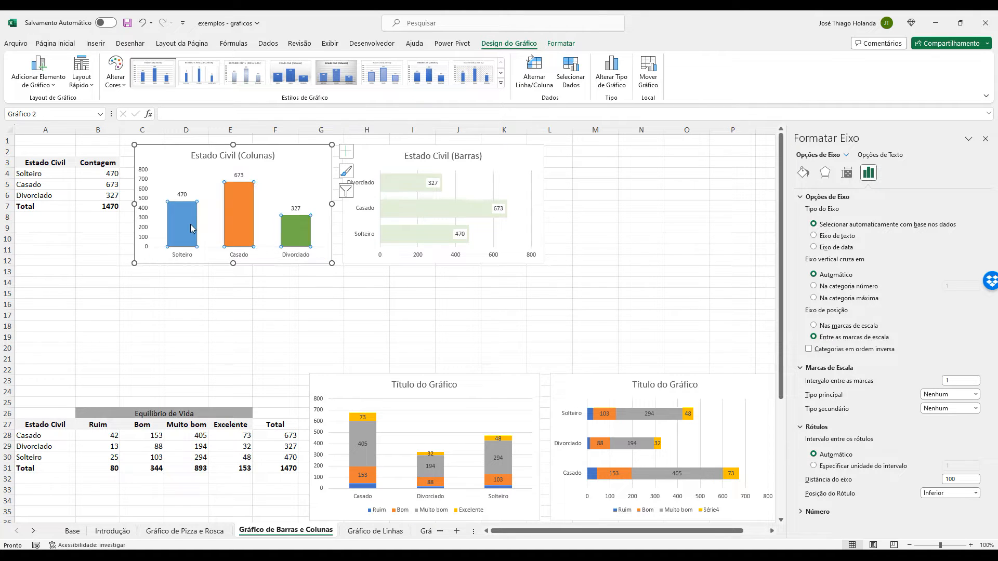
click(280, 182)
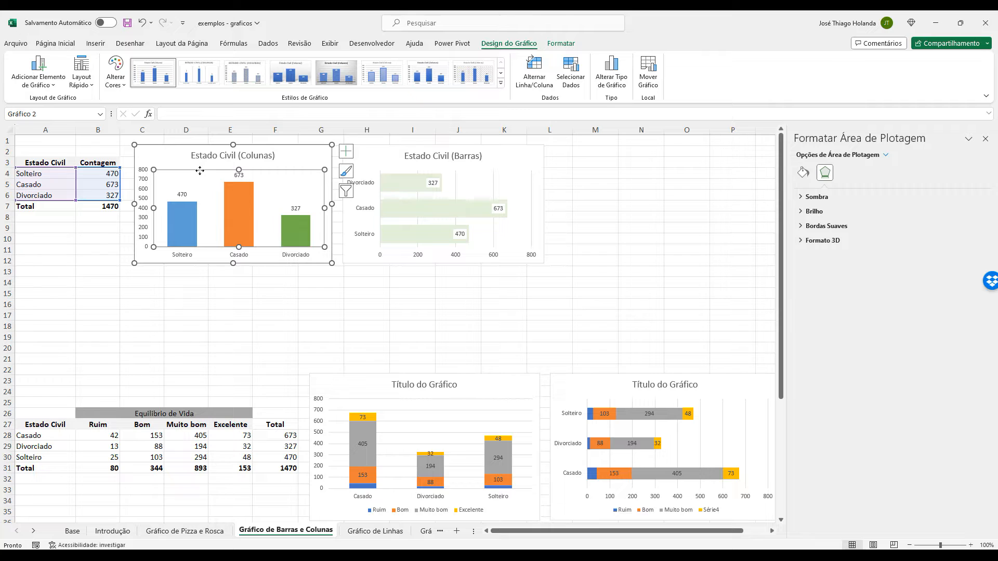
click(183, 223)
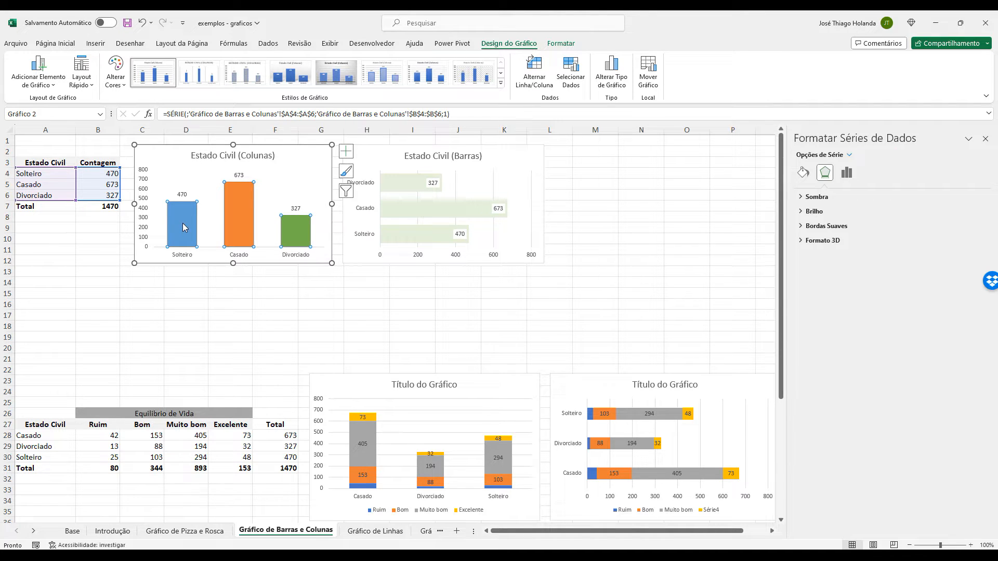
click(847, 172)
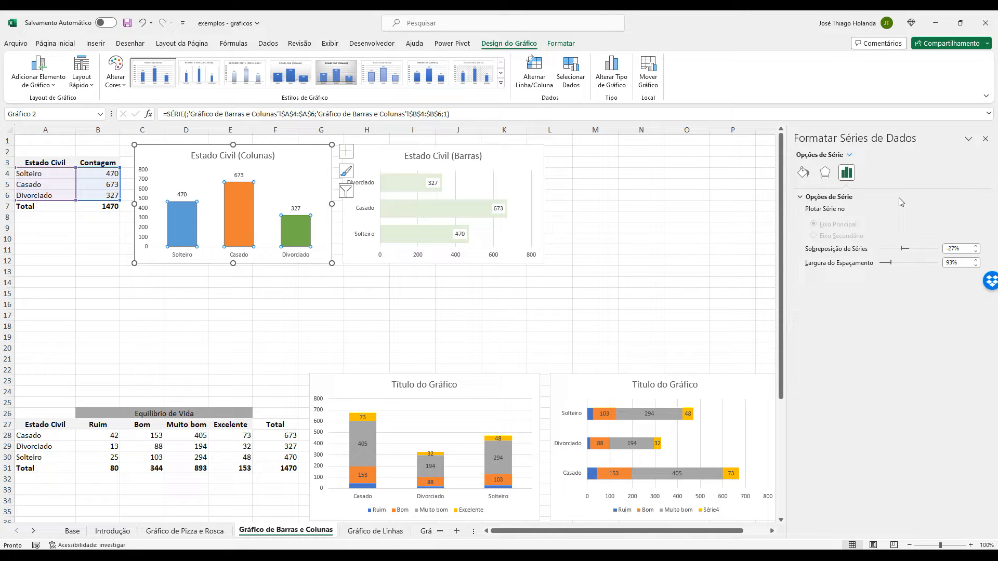
click(825, 172)
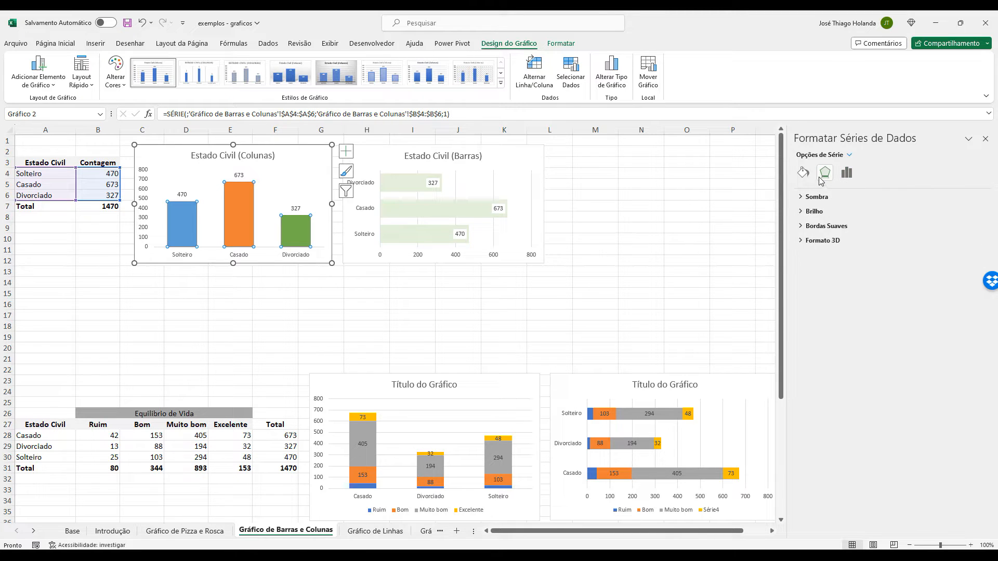
click(805, 175)
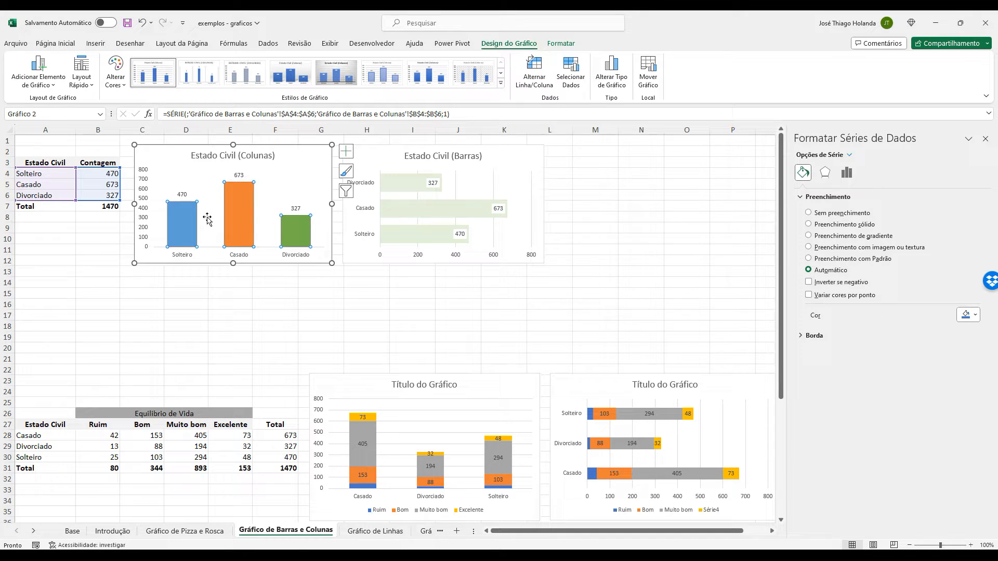
click(826, 174)
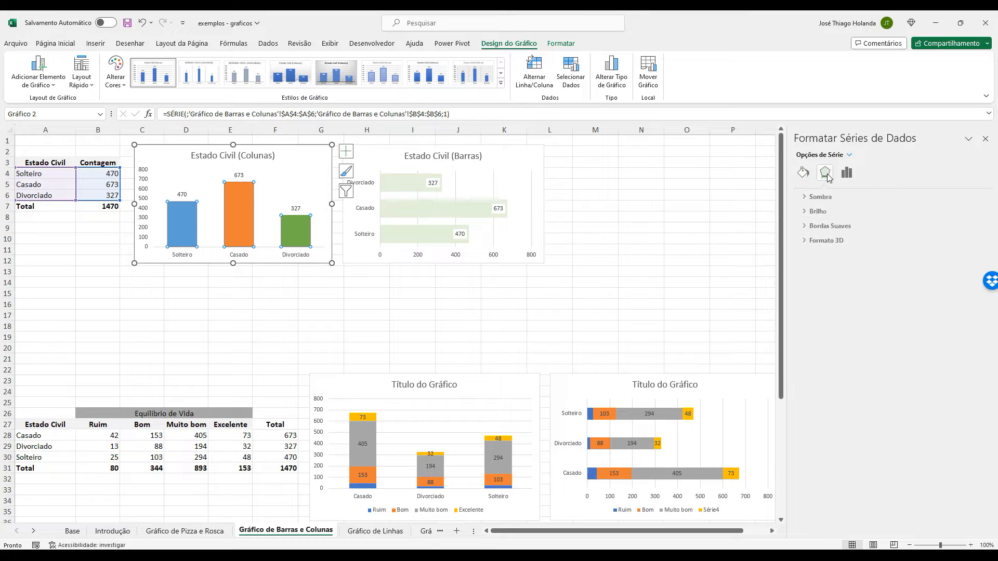
Reduce the column series' gap width to 32% and adjust its series overlap to -16%.
click(846, 175)
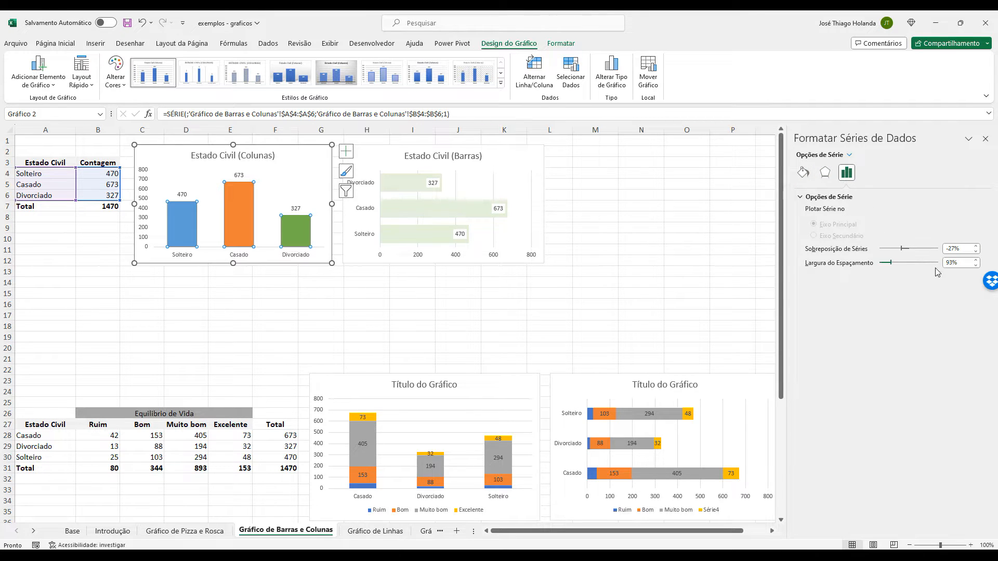
click(976, 265)
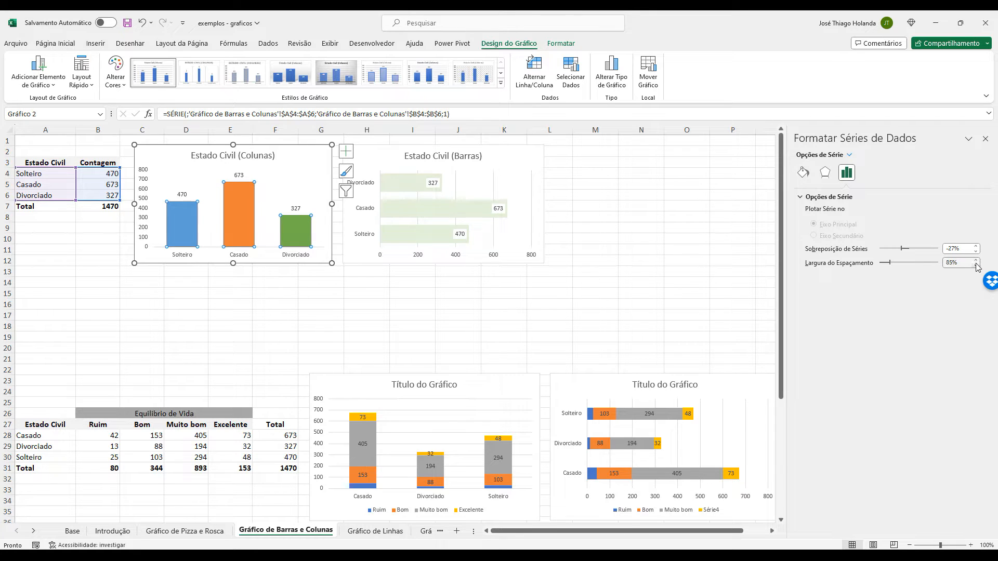
click(976, 265)
click(976, 265)
click(976, 266)
click(976, 266)
click(977, 266)
click(976, 266)
click(977, 265)
click(976, 265)
click(976, 266)
click(977, 266)
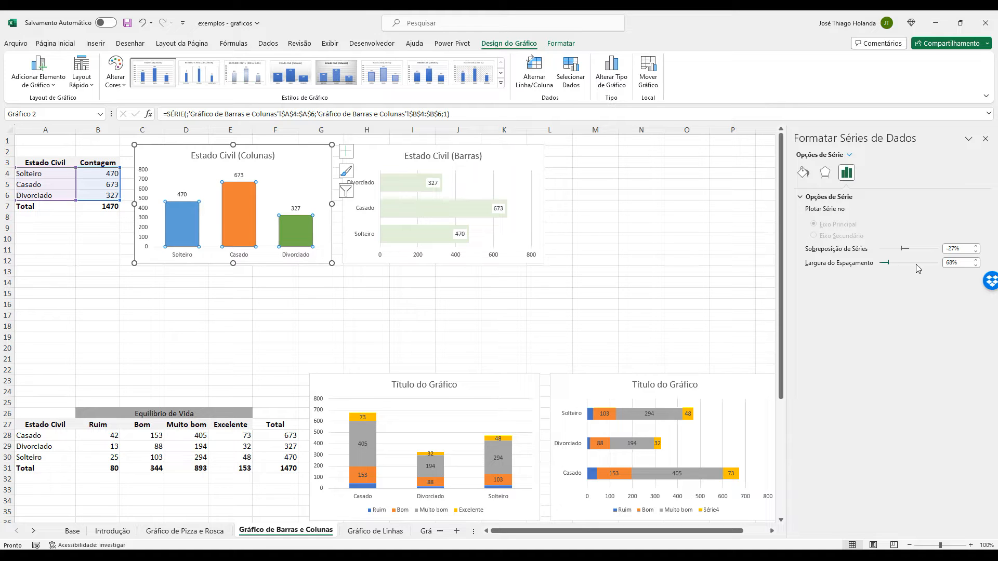
mouse_move(888, 263)
mouse_down()
mouse_move(914, 267)
mouse_move(885, 266)
mouse_up()
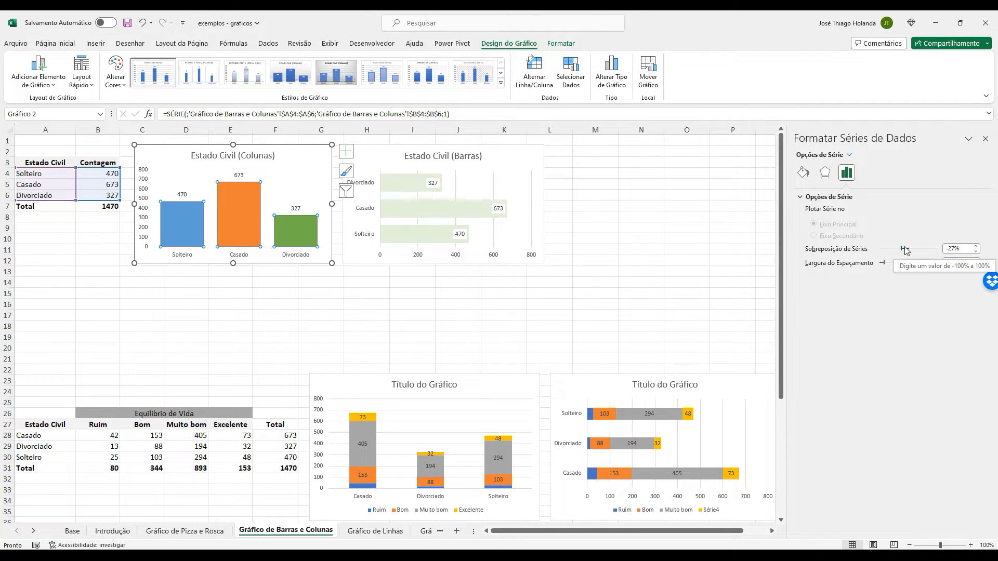
mouse_move(902, 248)
mouse_down()
mouse_move(894, 248)
mouse_move(915, 251)
mouse_move(905, 250)
mouse_up()
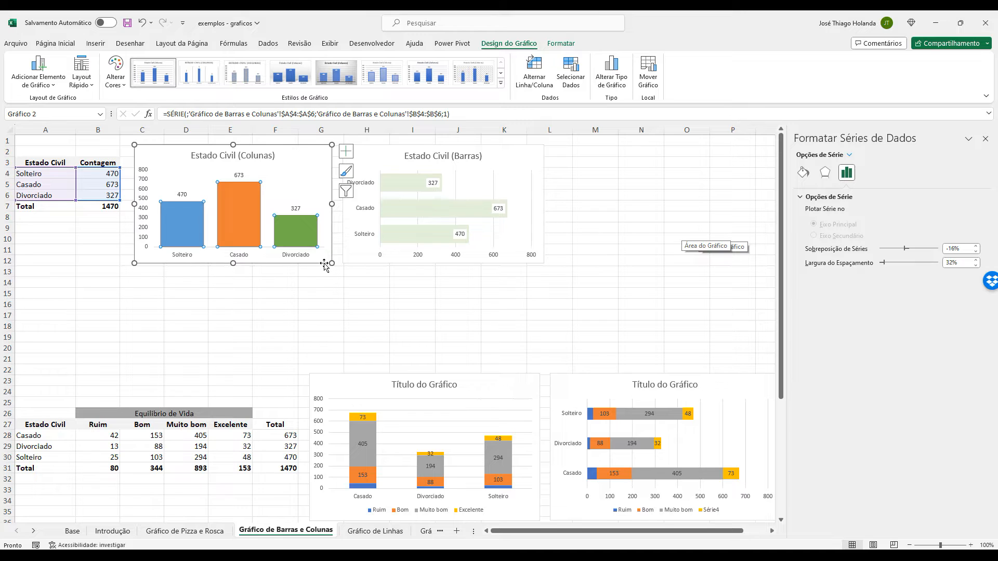
Set the maximum limit of the Estado Civil (Colunas) chart's vertical axis to 673.
click(145, 175)
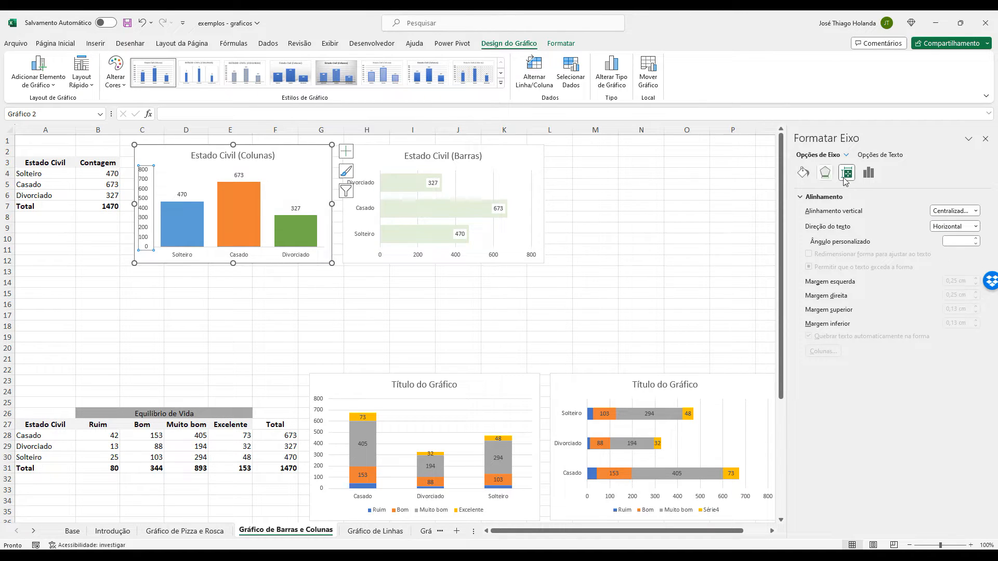
click(868, 173)
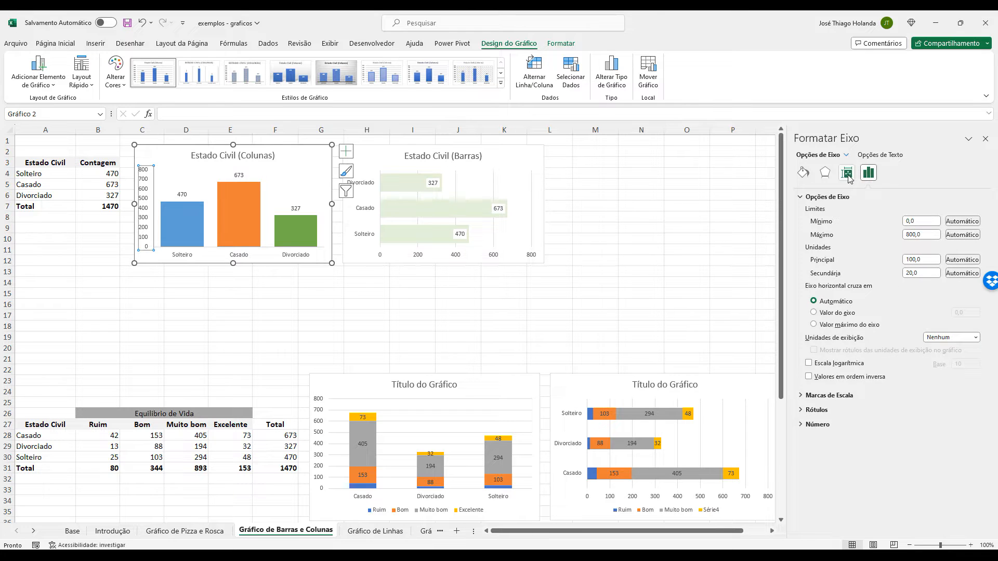
click(934, 234)
text(673)
key(Return)
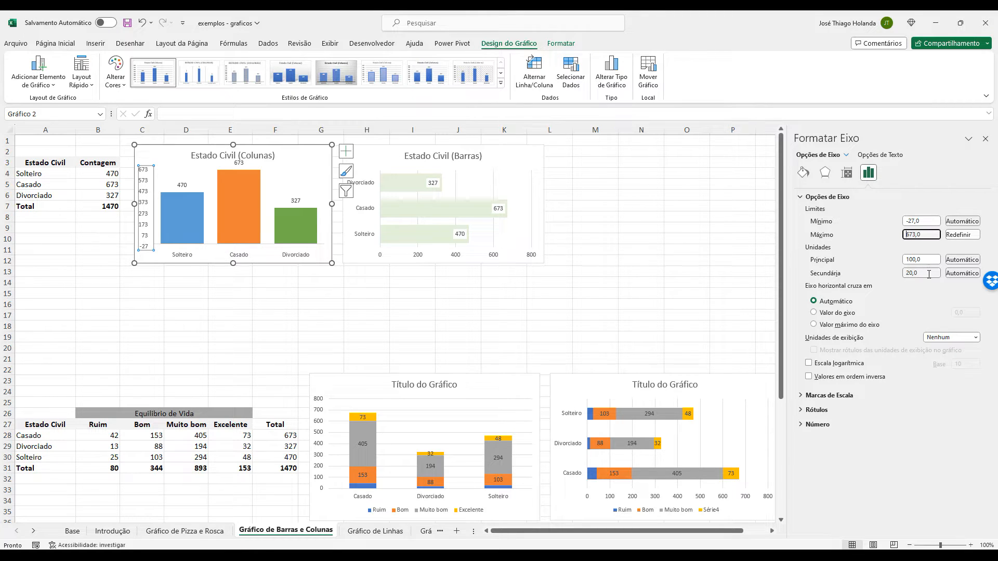
Set the vertical axis minimum limit to 327 in the Estado Civil (Colunas) chart.
click(926, 219)
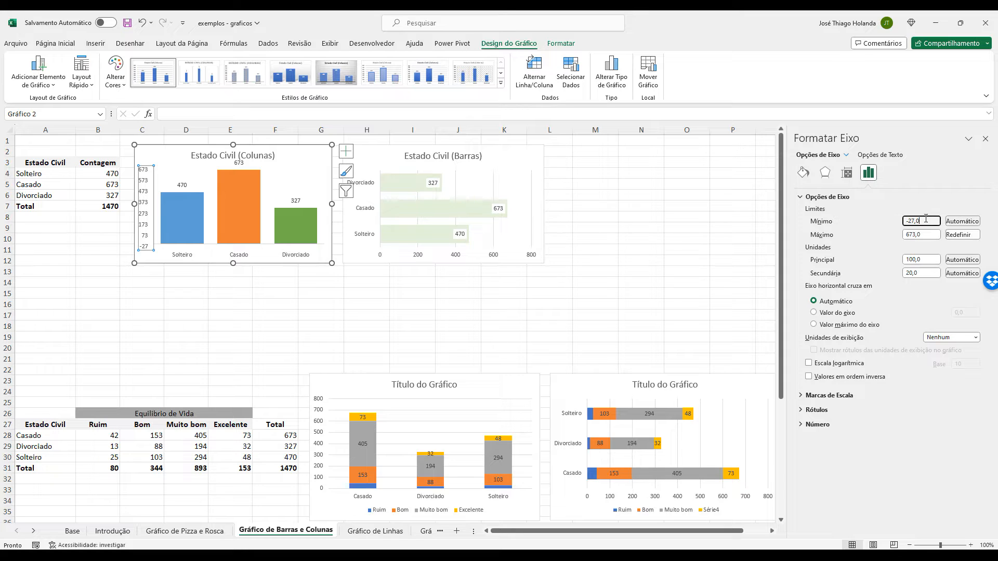
drag(927, 218, 892, 222)
text(327)
click(322, 156)
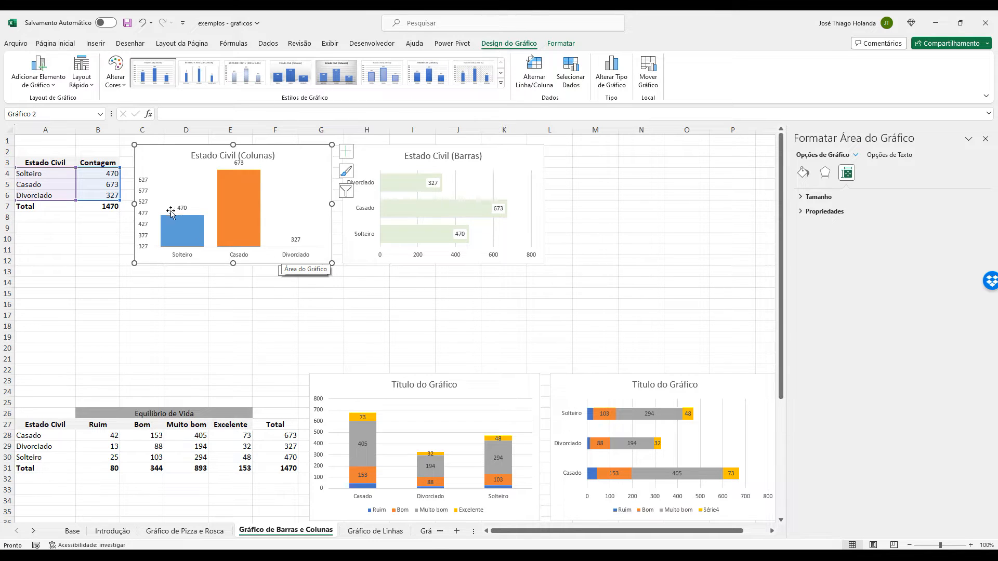
click(296, 188)
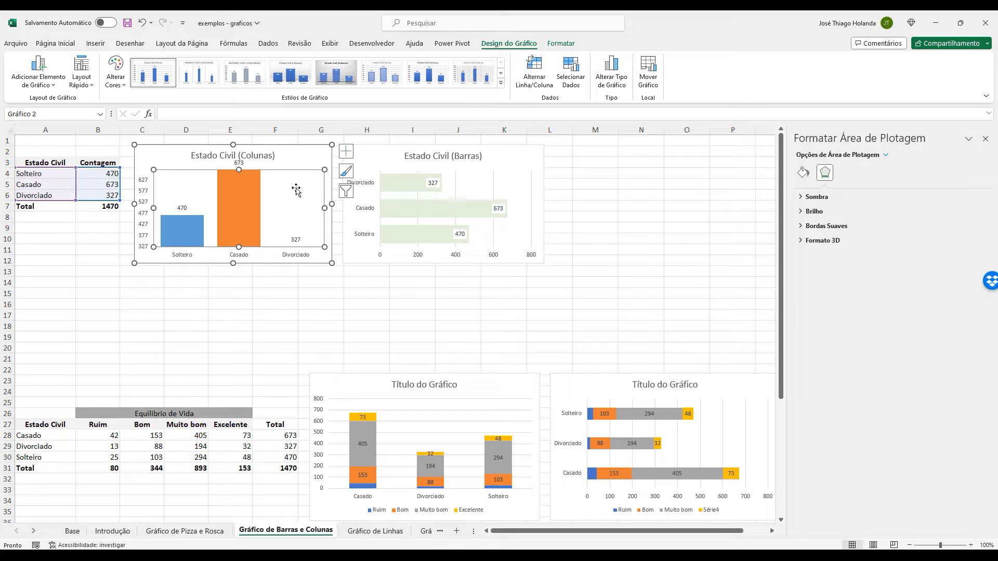
click(294, 152)
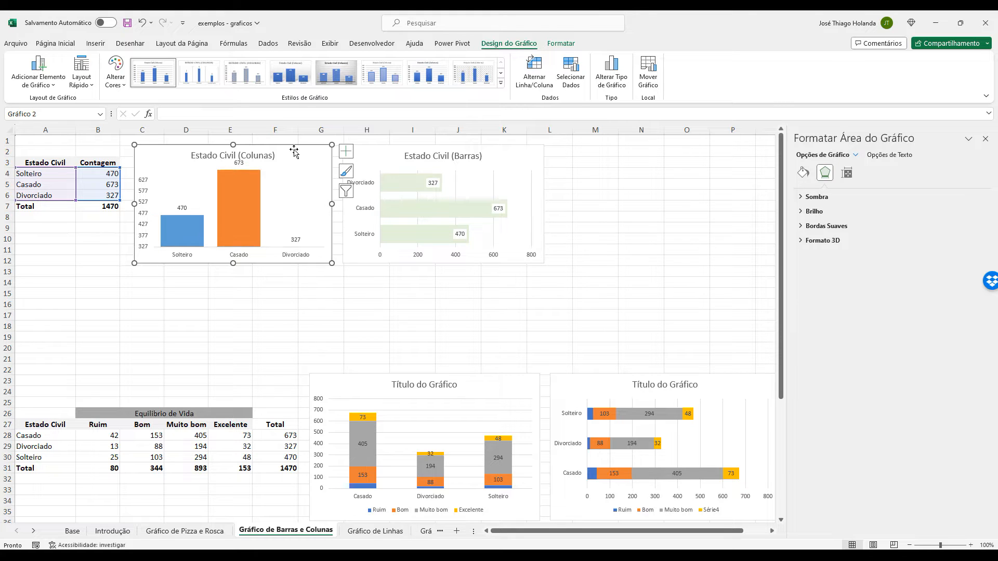
Undo the changes to the vertical axis's minimum and maximum limits, and select the chart area.
key(ctrl+z)
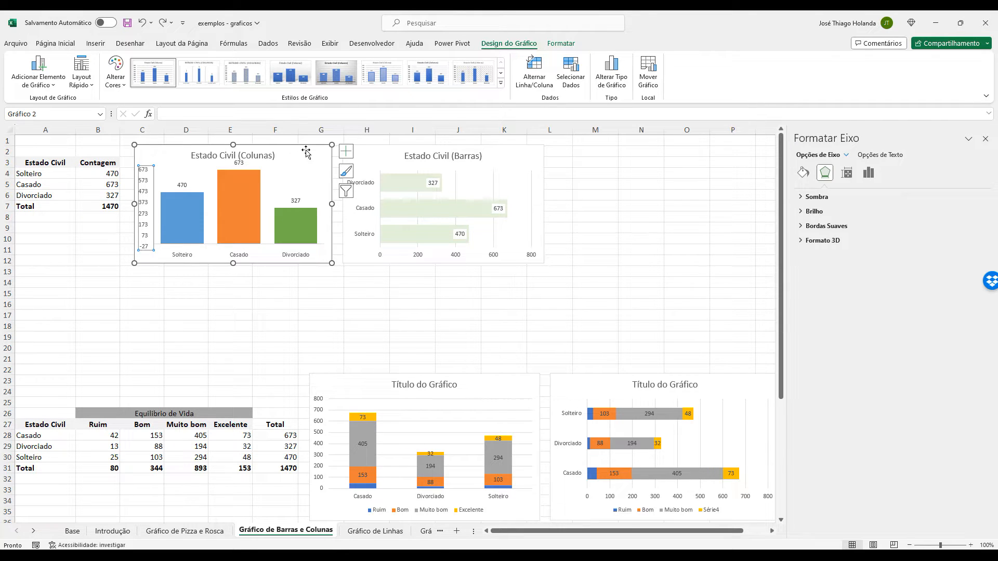
key(ctrl+z)
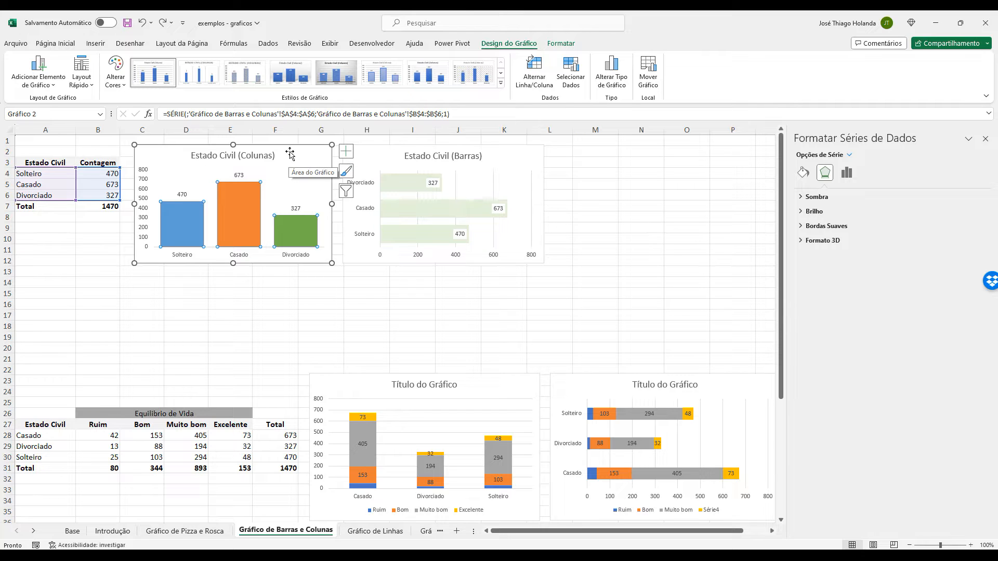
click(289, 150)
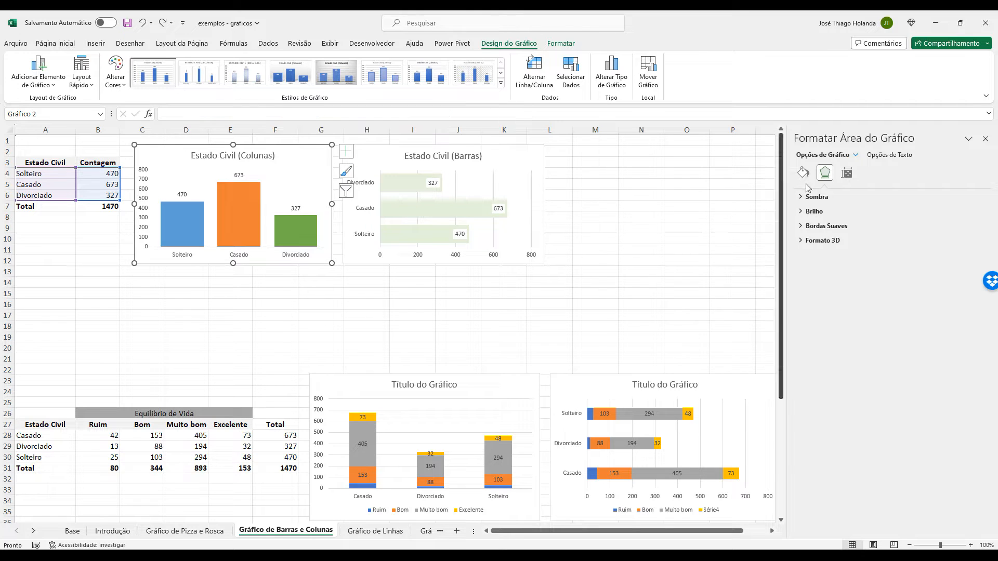
Check the plot area's fill options and the column series' overlap and gap width options.
click(266, 182)
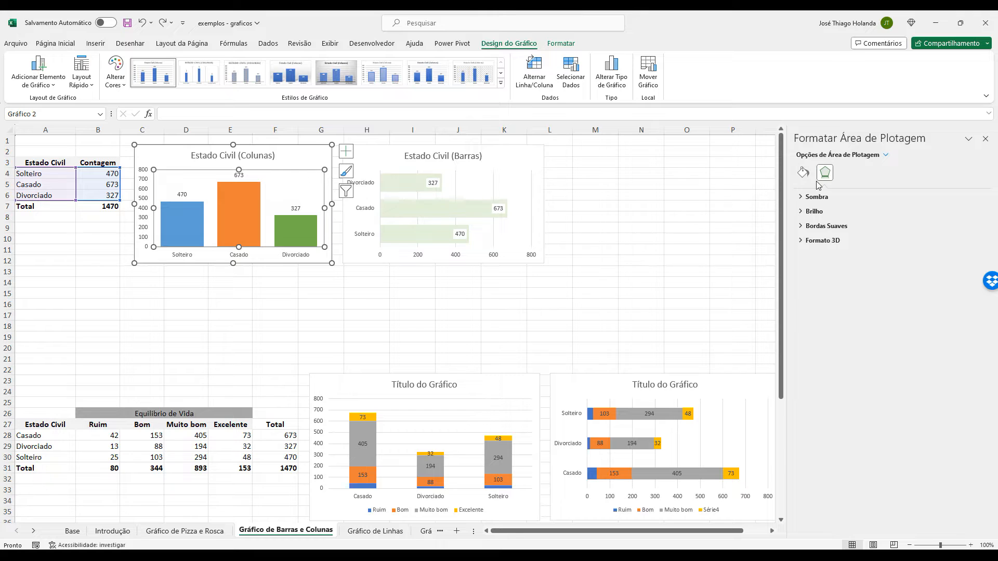
click(803, 173)
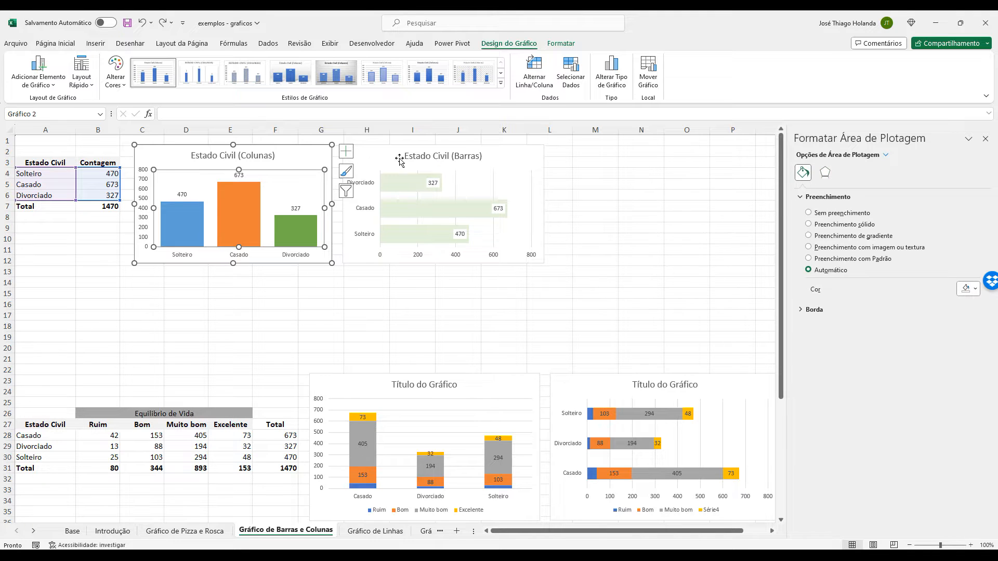
click(226, 191)
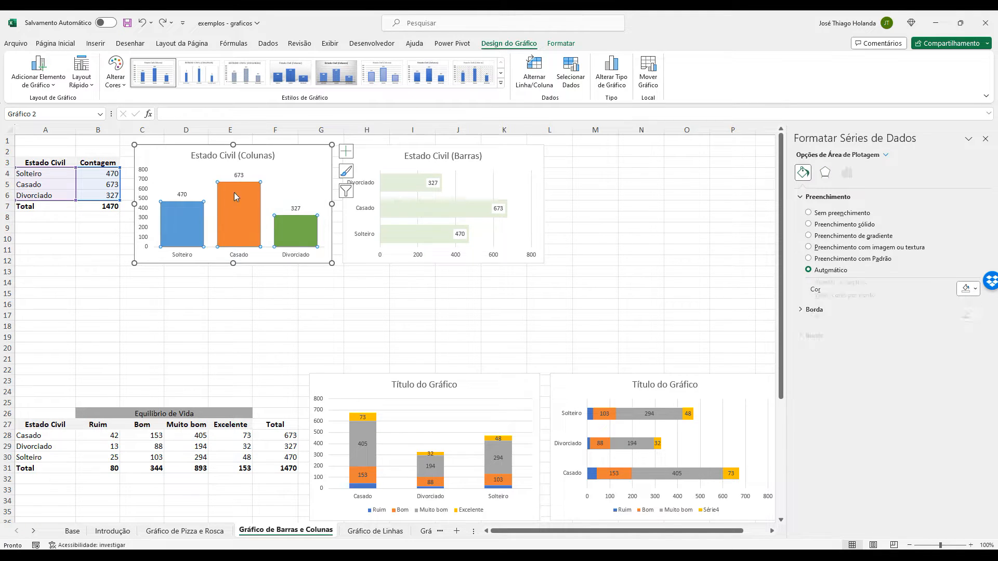
click(847, 173)
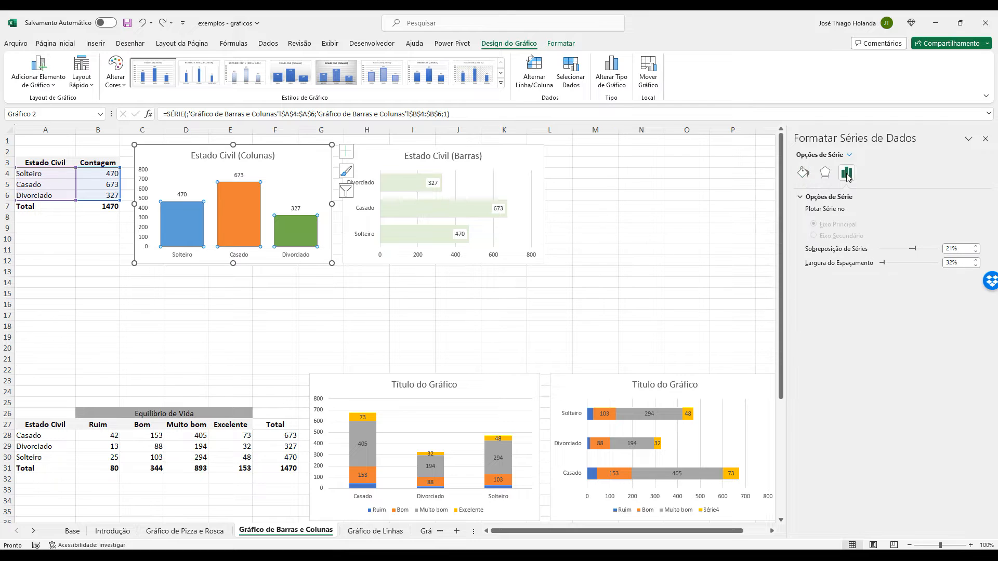
Fix the vertical axis of the Estado Civil (Colunas) chart at a minimum of 0 and a maximum of 10000.
click(146, 173)
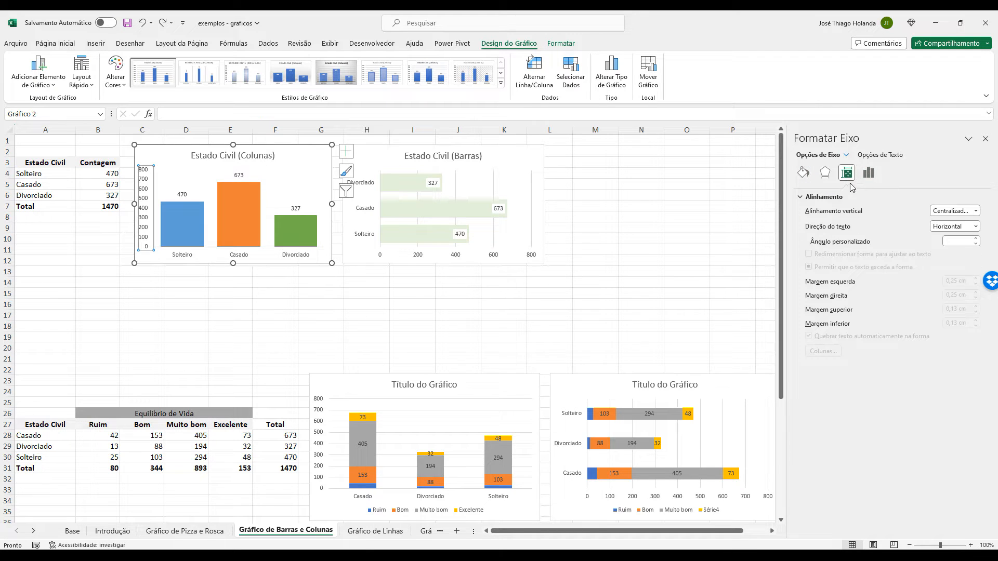
click(868, 172)
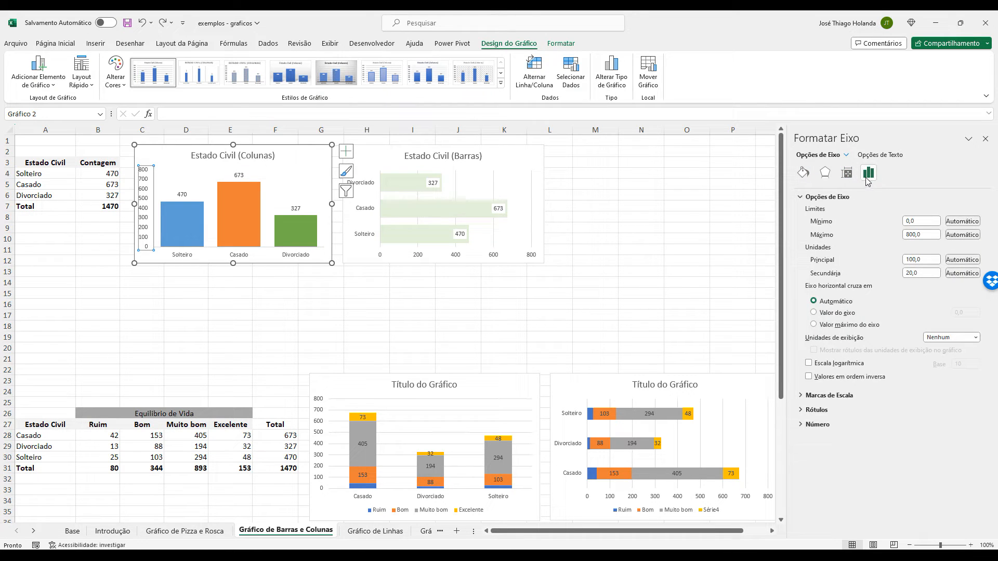
click(921, 221)
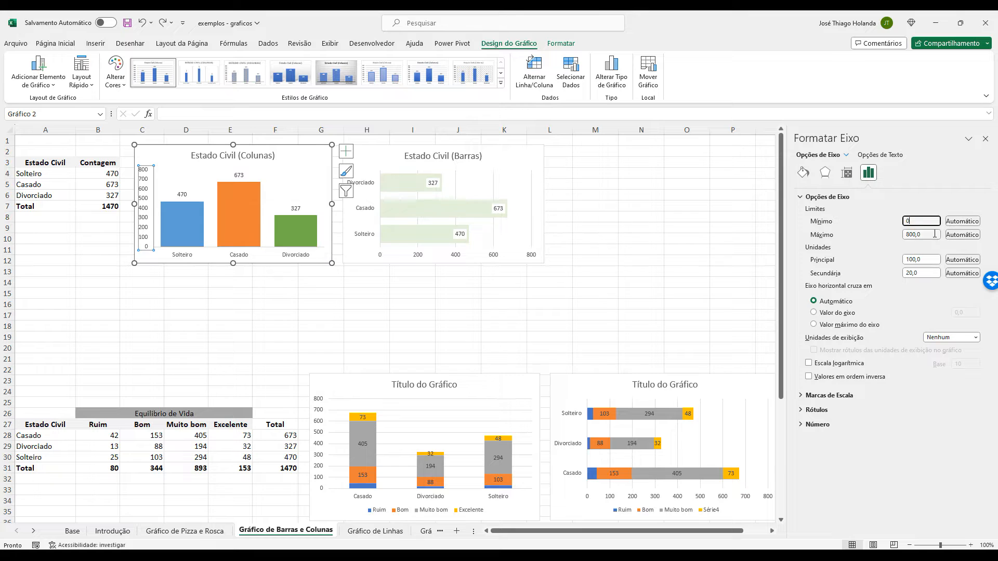
click(930, 235)
double_click(934, 234)
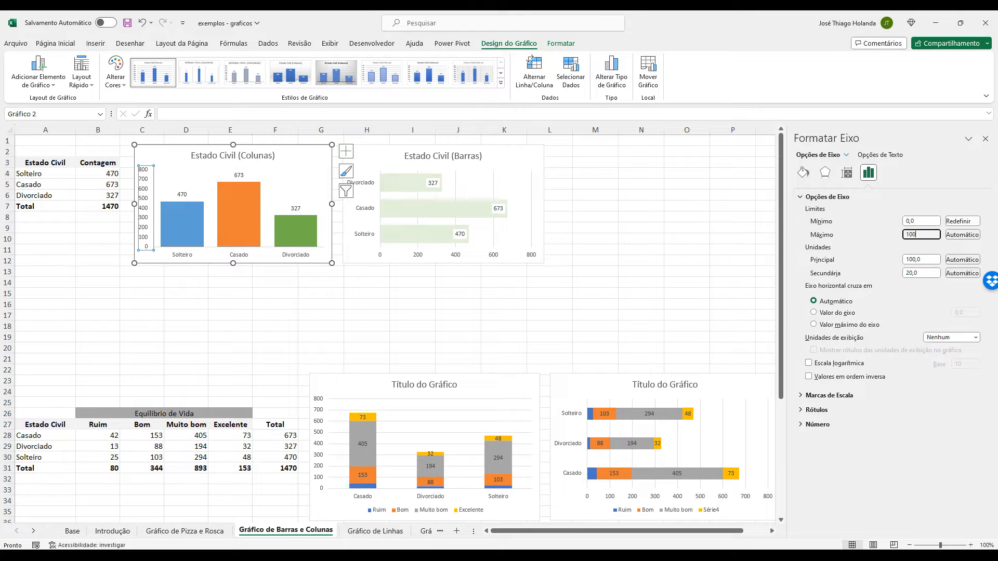
key(Tab)
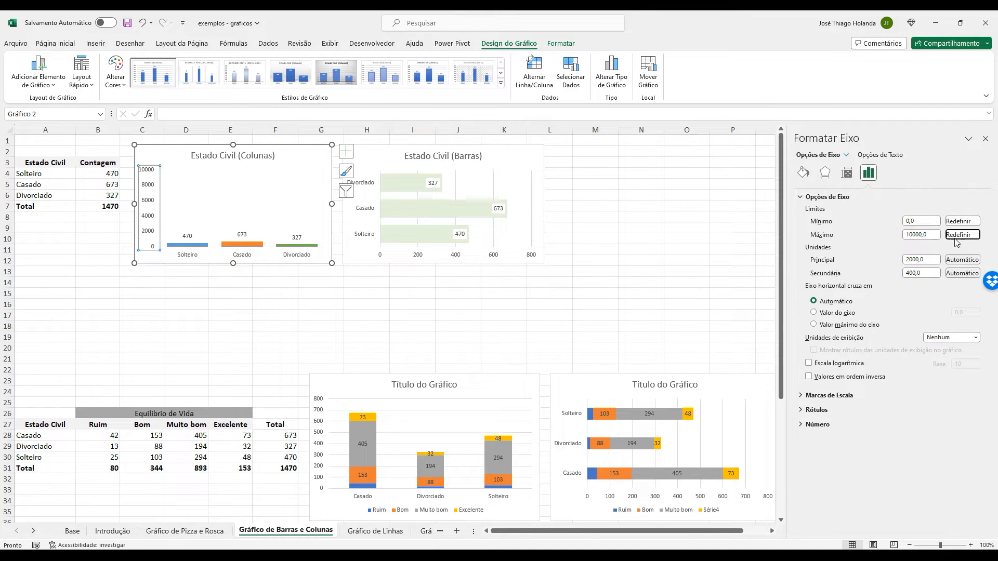
Set the vertical axis maximum limit to 1000 in the Estado Civil (Colunas) chart.
double_click(923, 234)
text(1000)
key(Return)
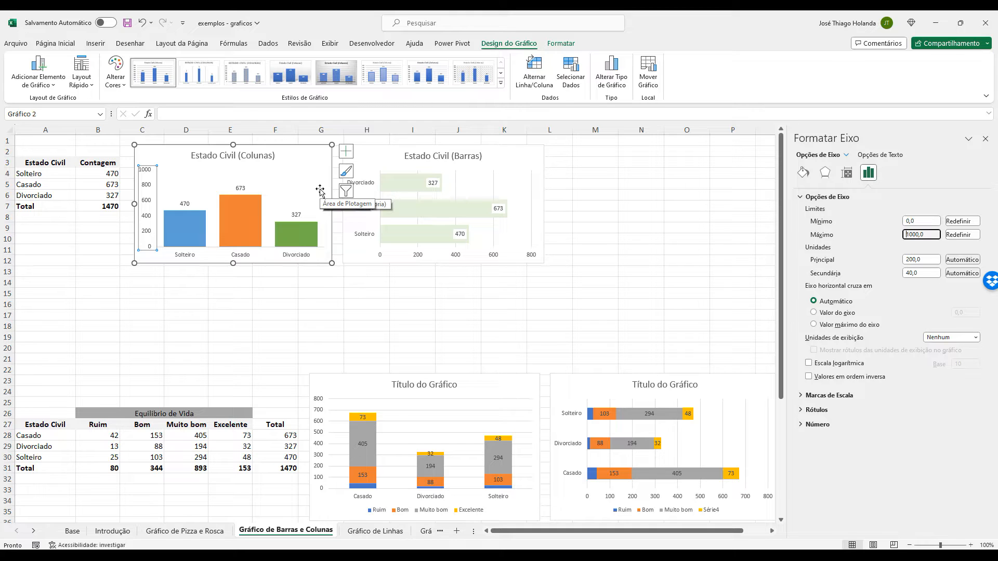
Examine the Equilíbrio de Vida table by Estado Civil, including its row categories and header, and the stacked column chart built from it.
click(462, 283)
scroll(464, 275, down, 2)
scroll(464, 276, down, 2)
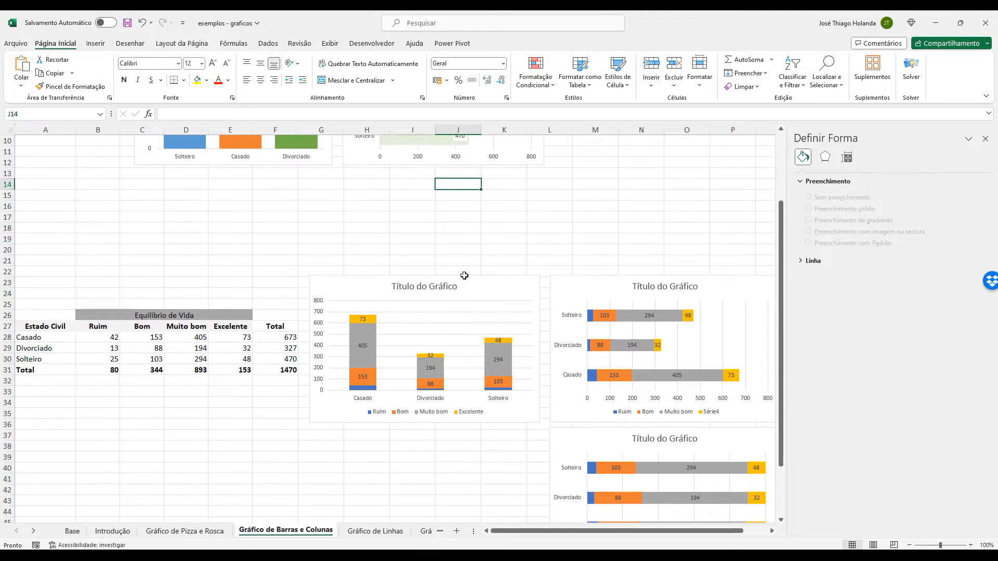
click(522, 279)
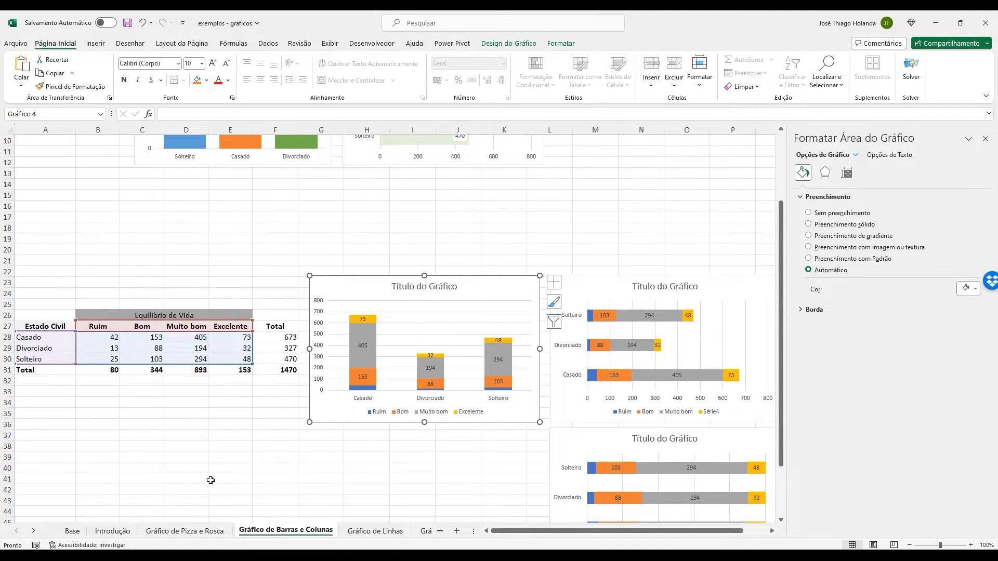
click(148, 421)
click(58, 326)
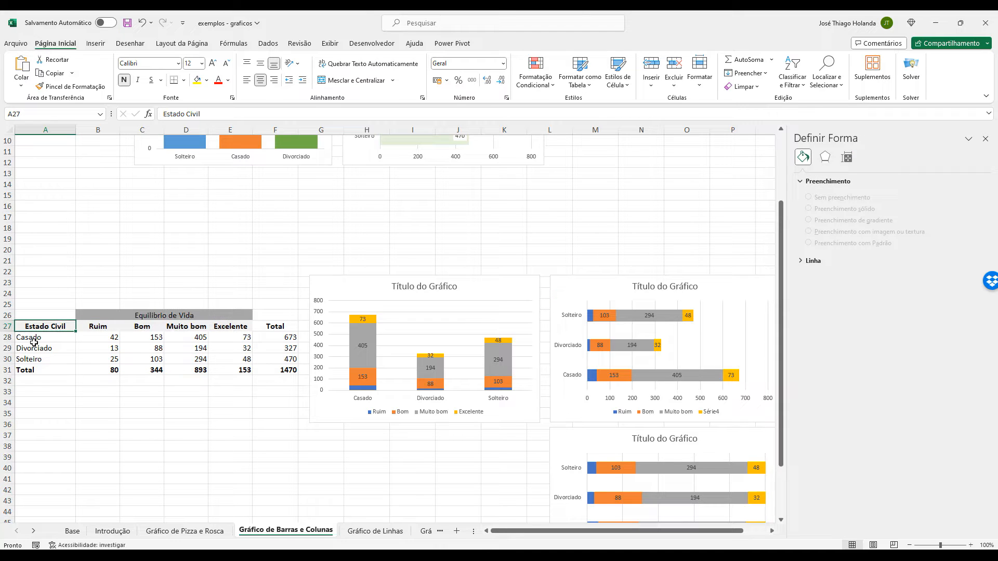
drag(42, 337, 55, 359)
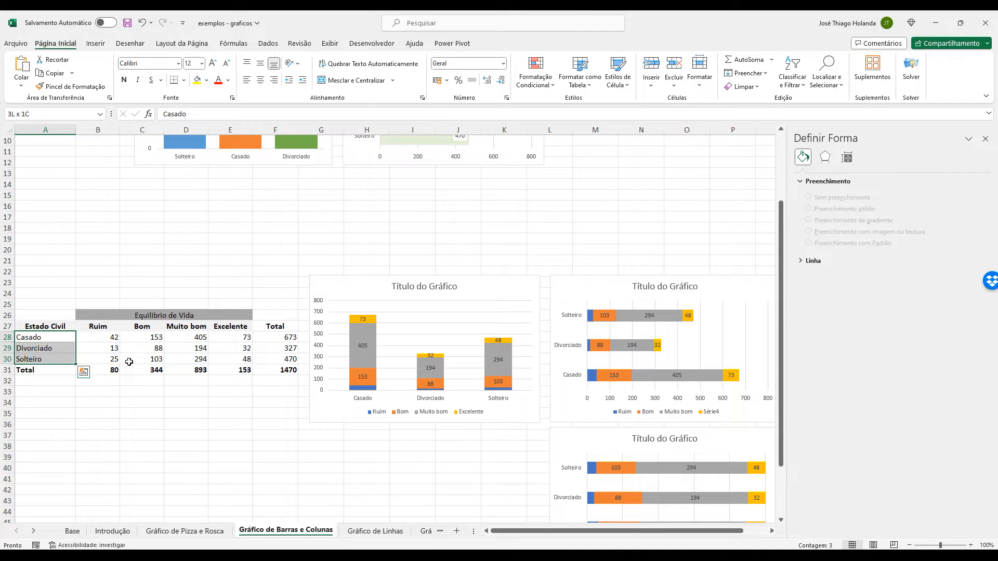
click(169, 315)
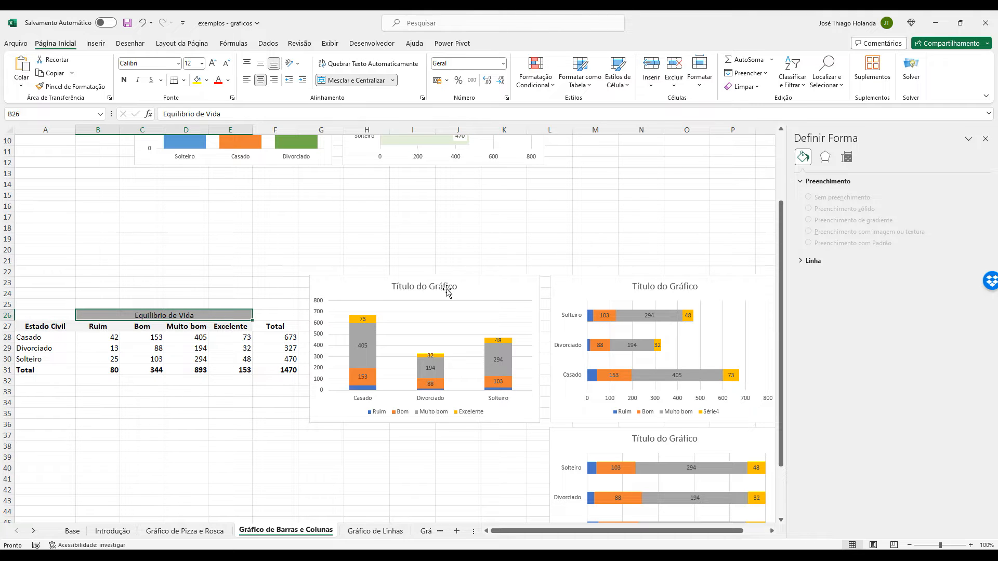
Check the chart type of the stacked column chart beside the Equilíbrio de Vida table without changing it.
click(479, 278)
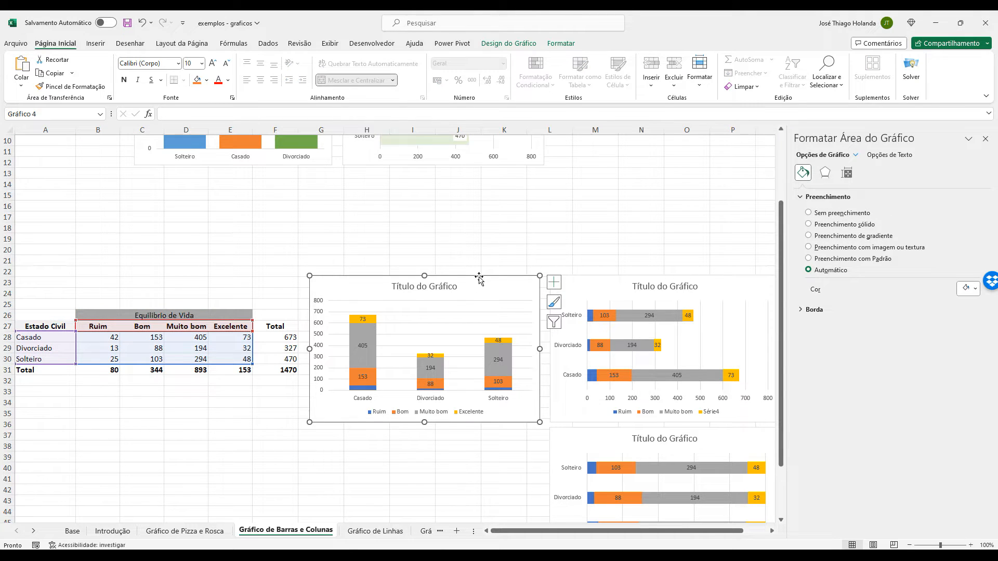
click(511, 45)
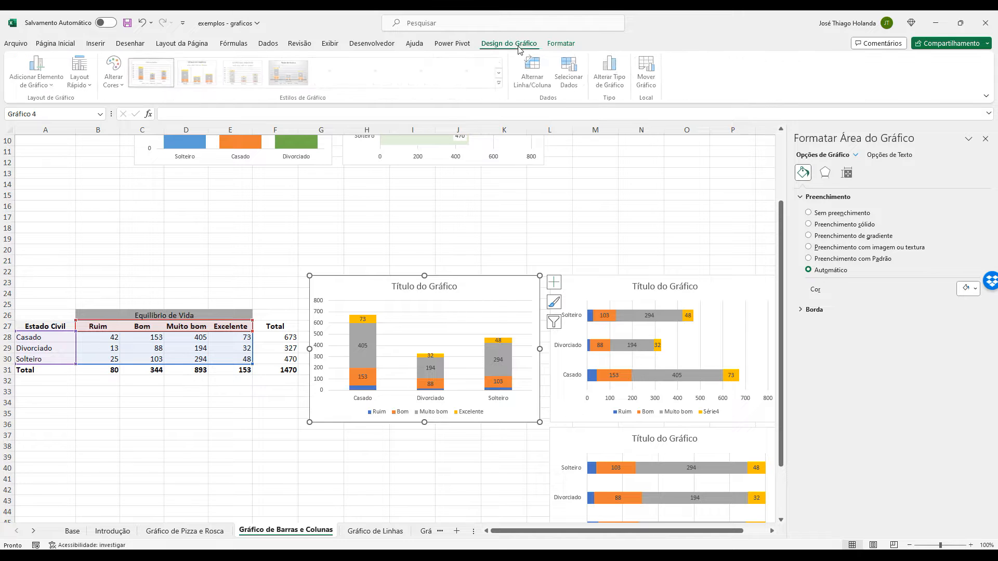
click(603, 66)
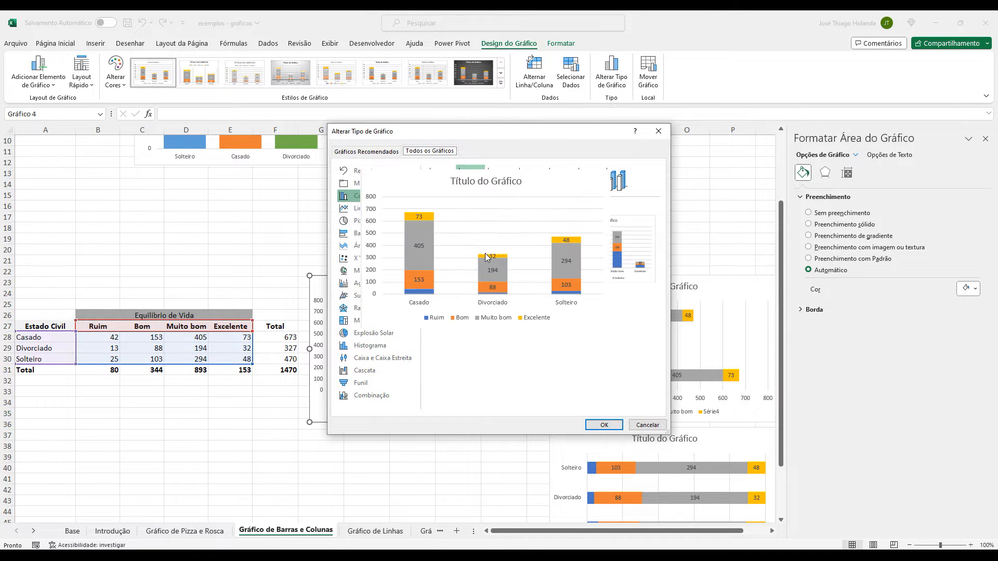
mouse_move(488, 245)
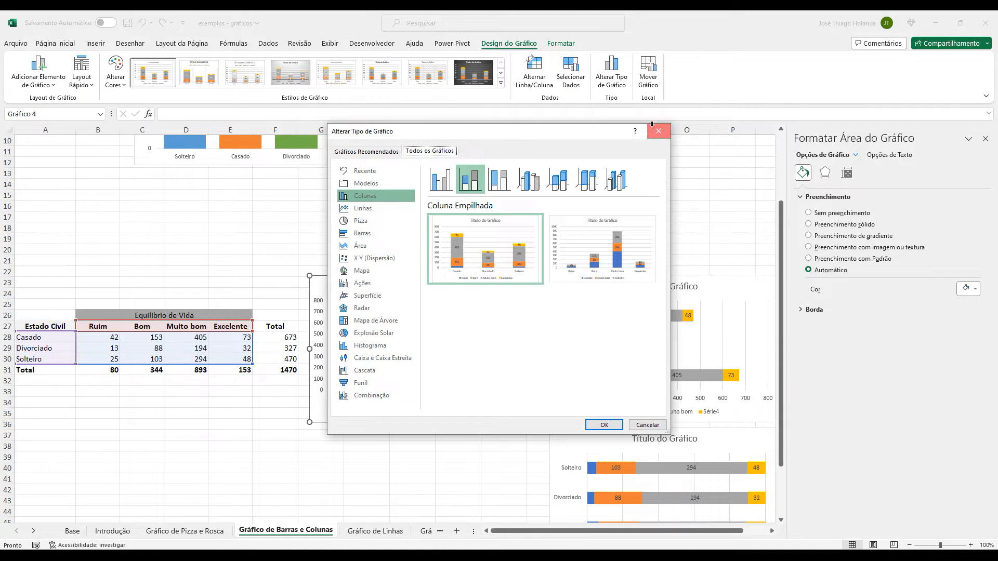
click(659, 131)
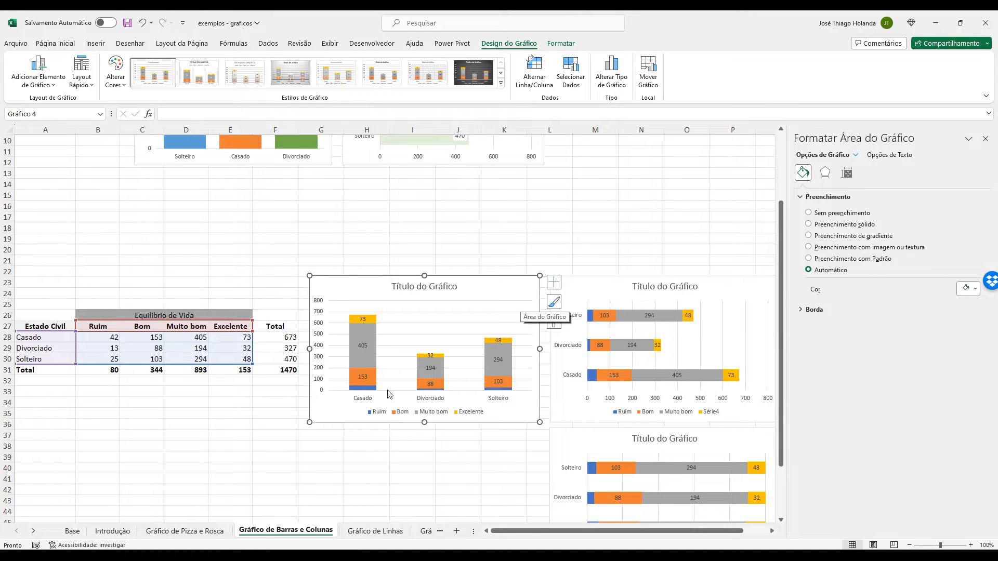
Remove the gridlines from the stacked column chart.
click(368, 399)
click(378, 356)
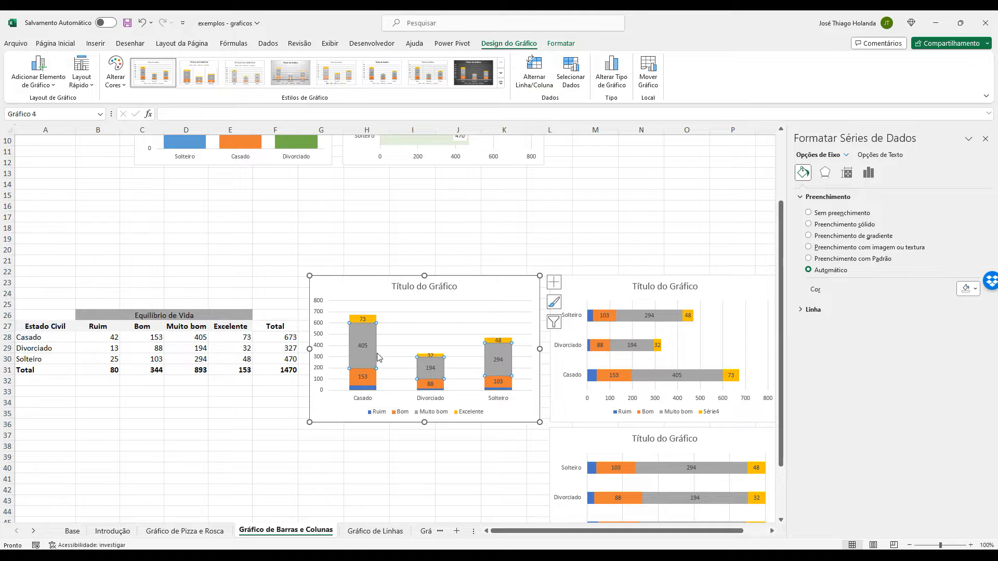
click(519, 306)
click(553, 282)
click(579, 357)
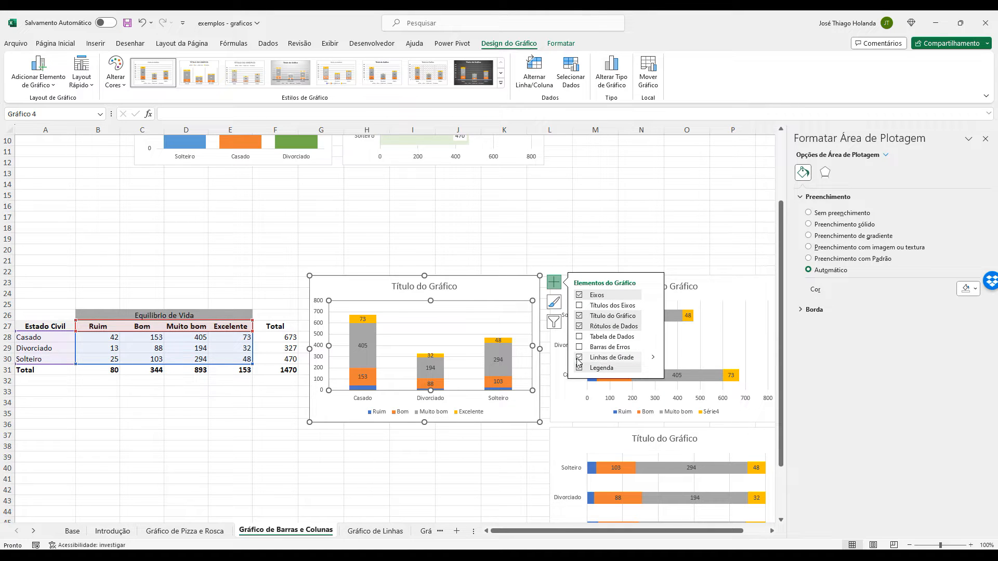
Examine the Excelente and Muito bom segments of the Casado column and the category axis in the stacked column chart.
click(373, 346)
click(372, 281)
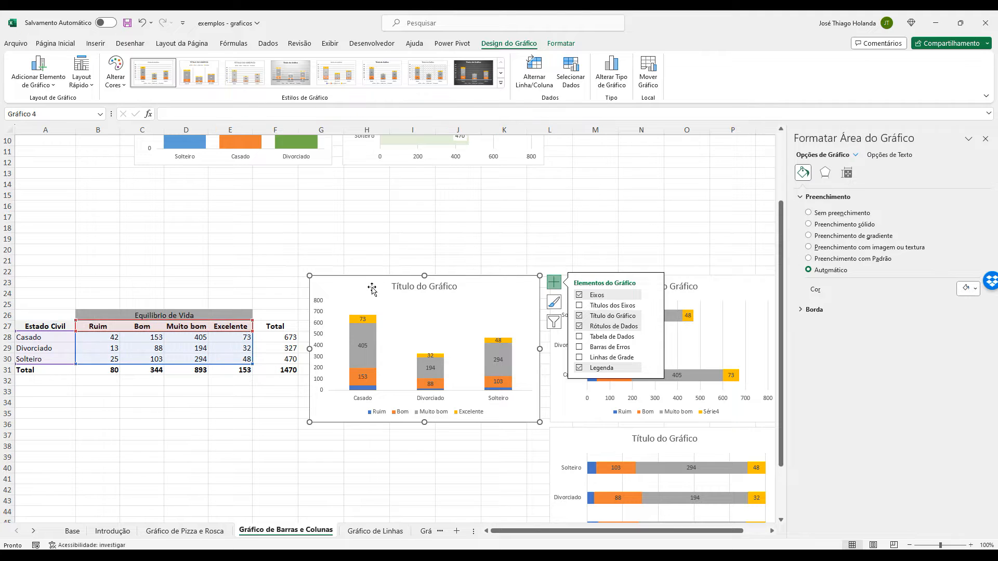
click(372, 320)
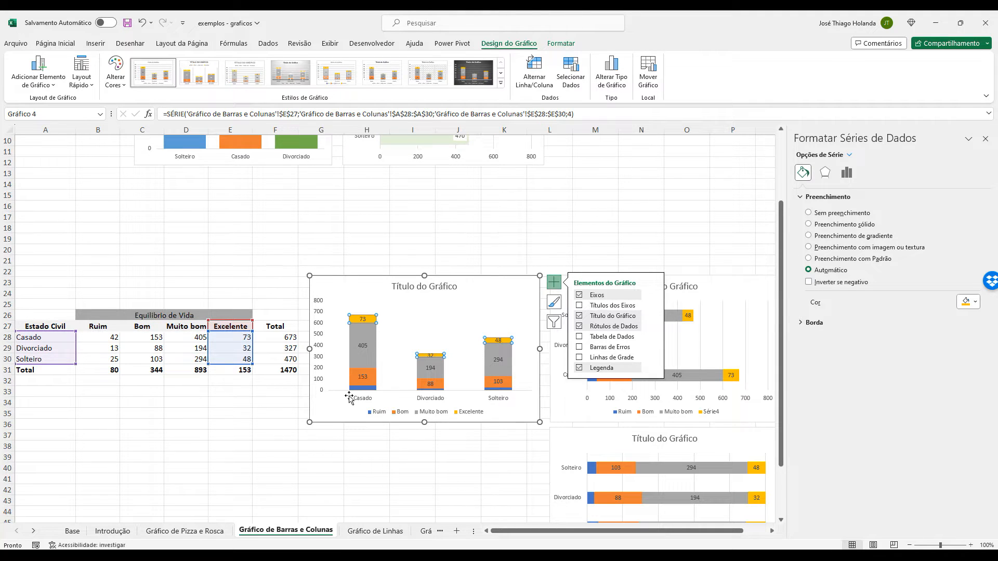
click(377, 339)
click(368, 400)
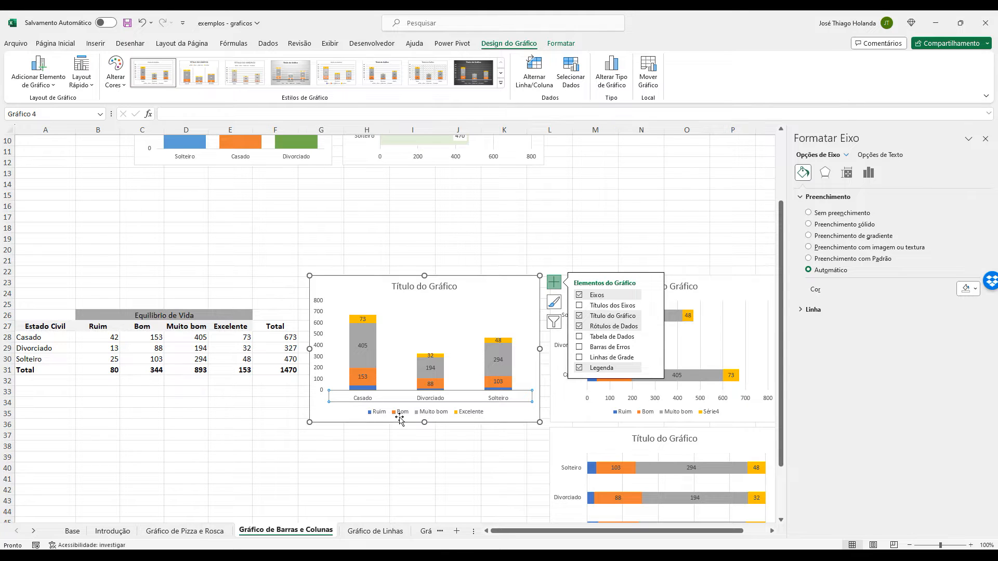
click(344, 415)
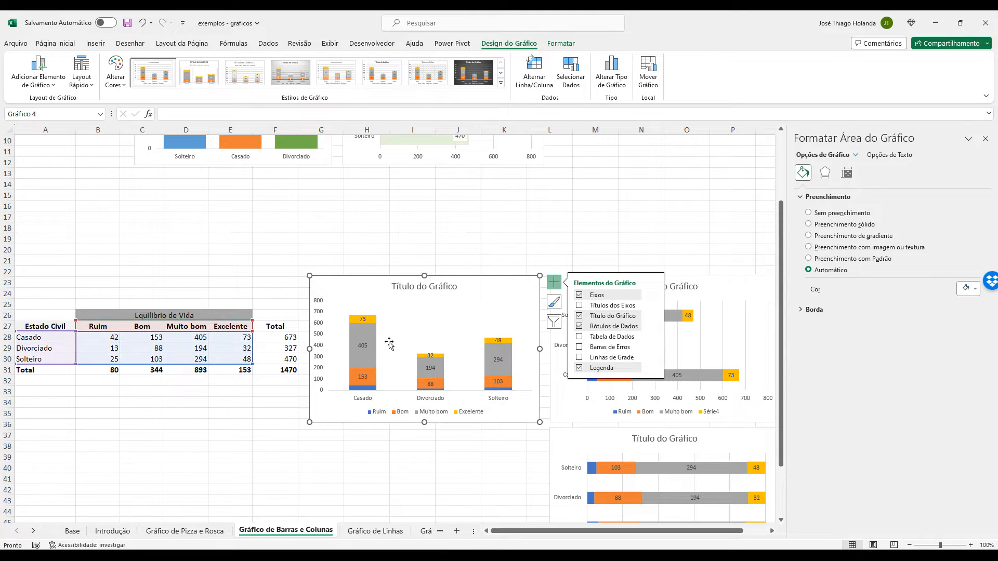
Compare all the stacked segments of the Casado column, from Ruim to Excelente, with the source table values.
mouse_move(369, 343)
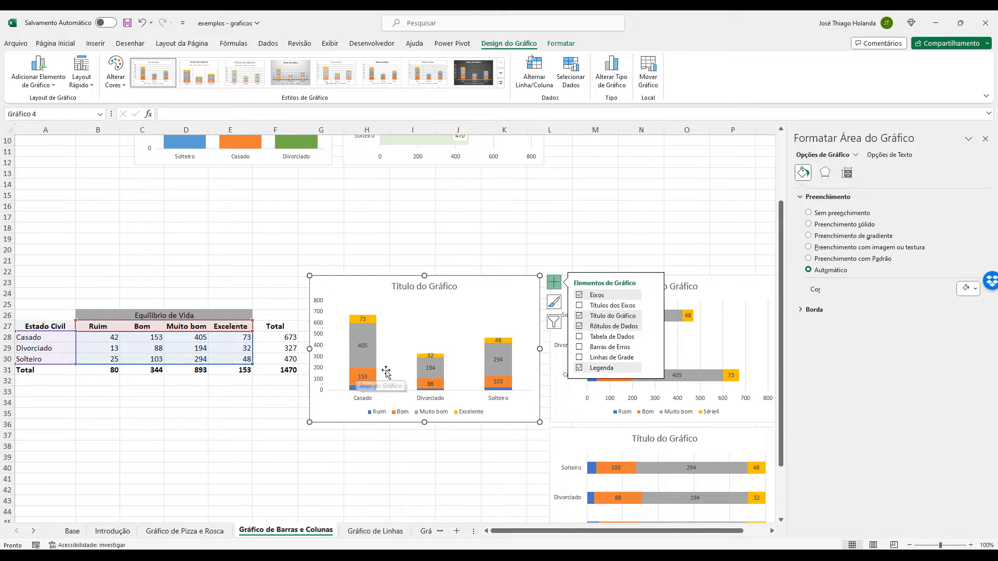
click(374, 335)
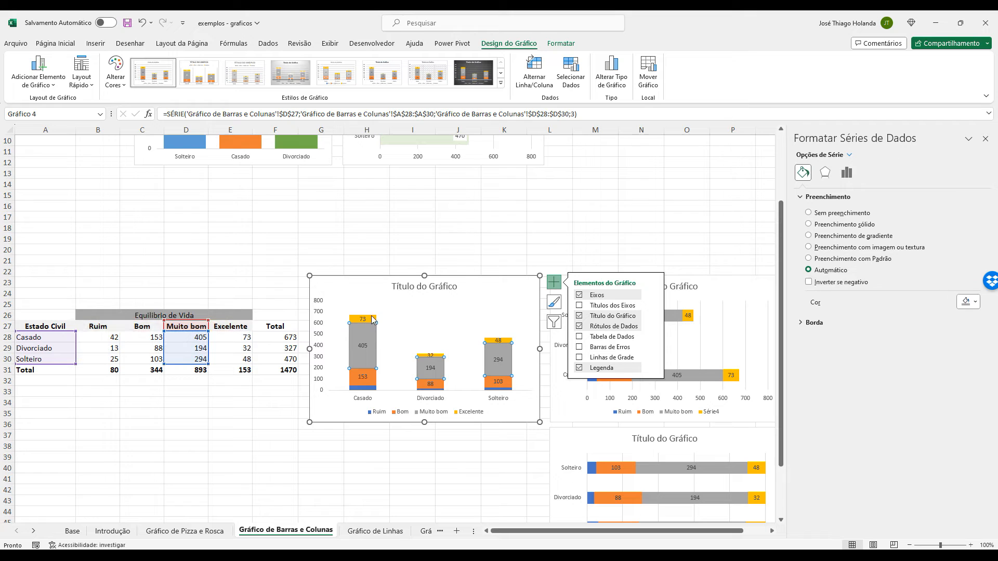
click(372, 319)
click(376, 363)
click(379, 385)
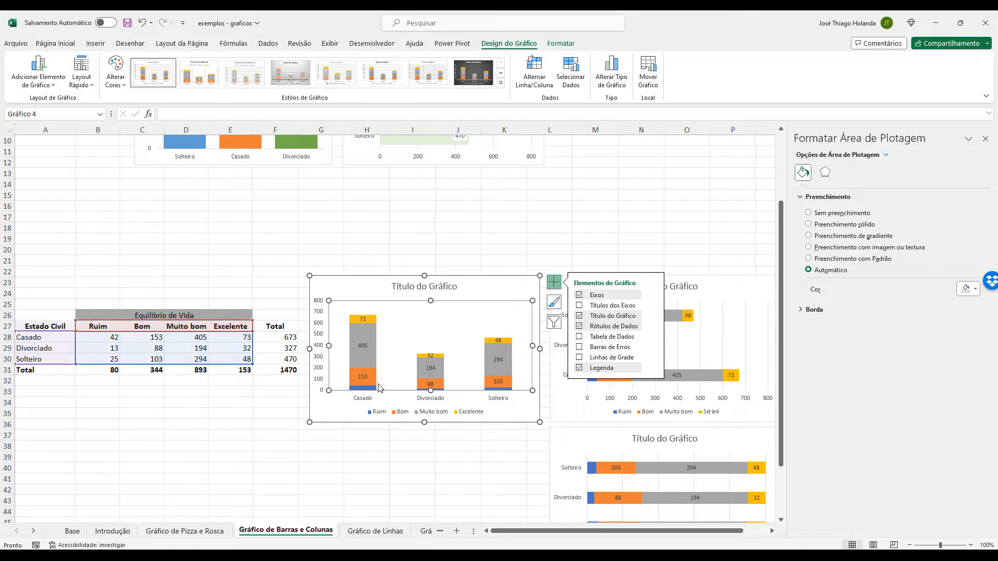
click(376, 387)
click(381, 391)
click(363, 345)
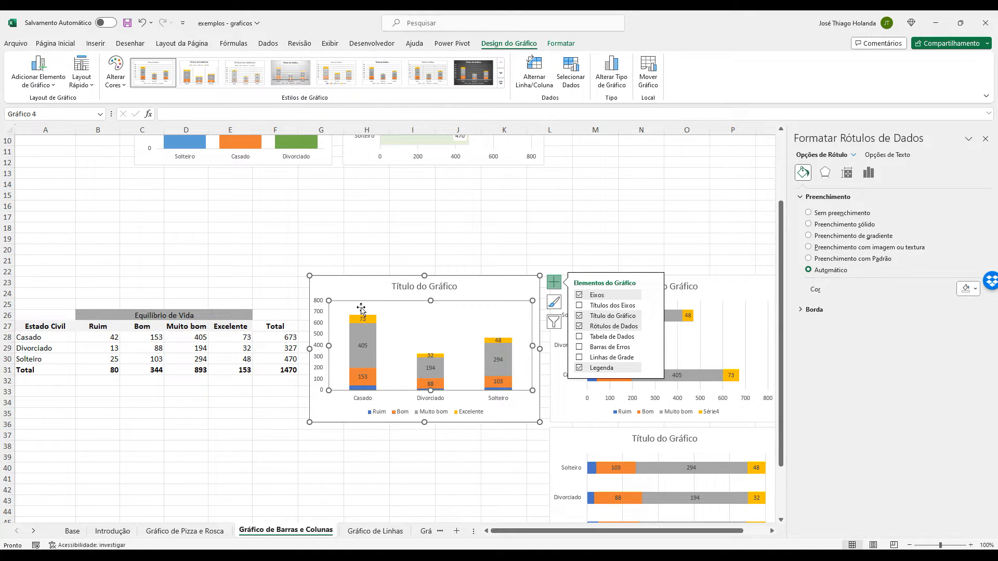
click(383, 302)
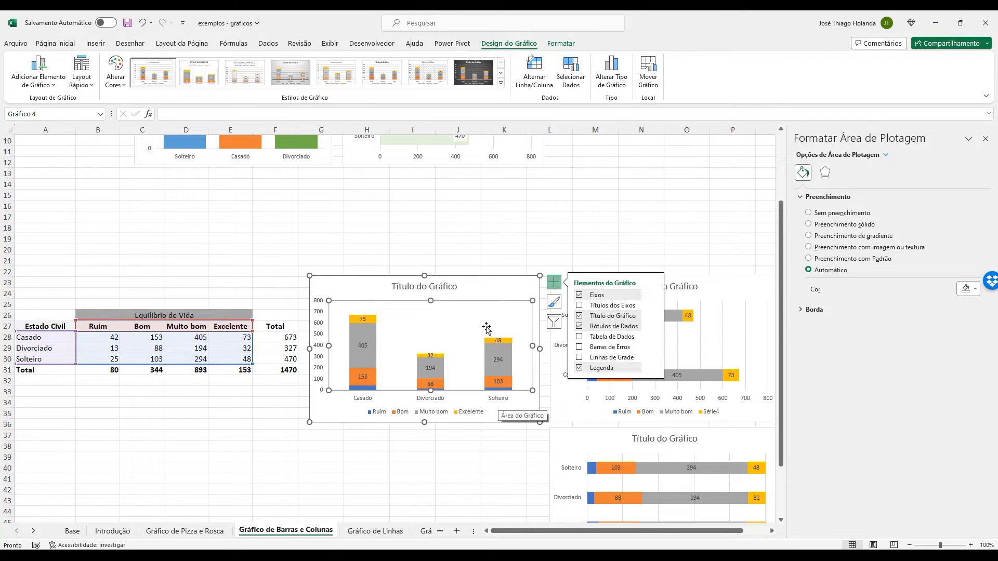
mouse_move(351, 322)
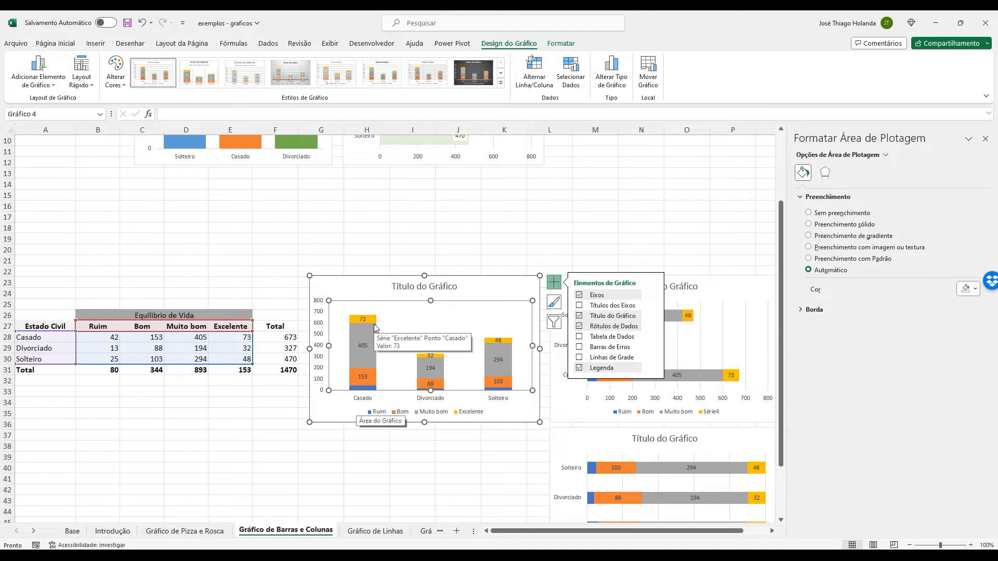
click(375, 276)
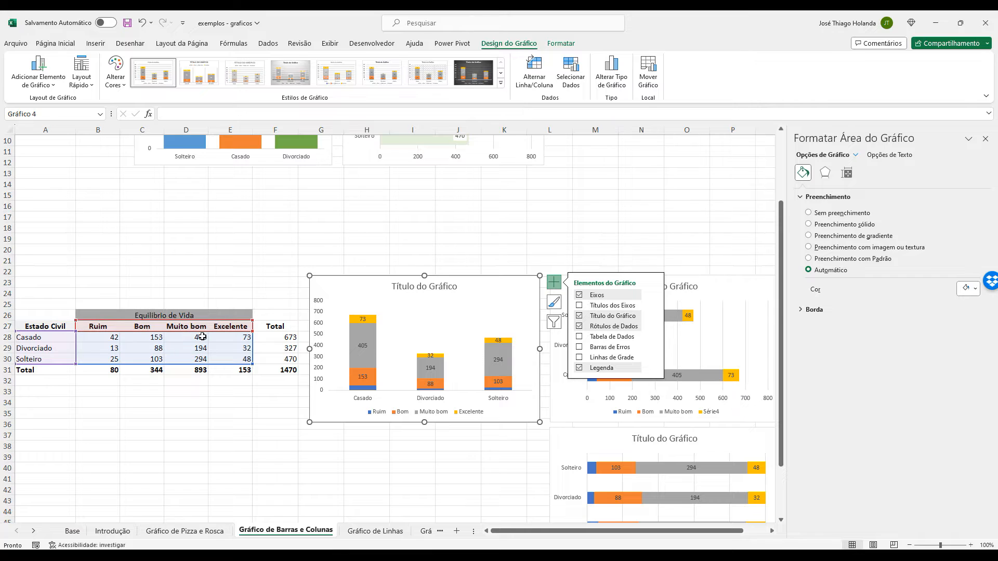
click(423, 226)
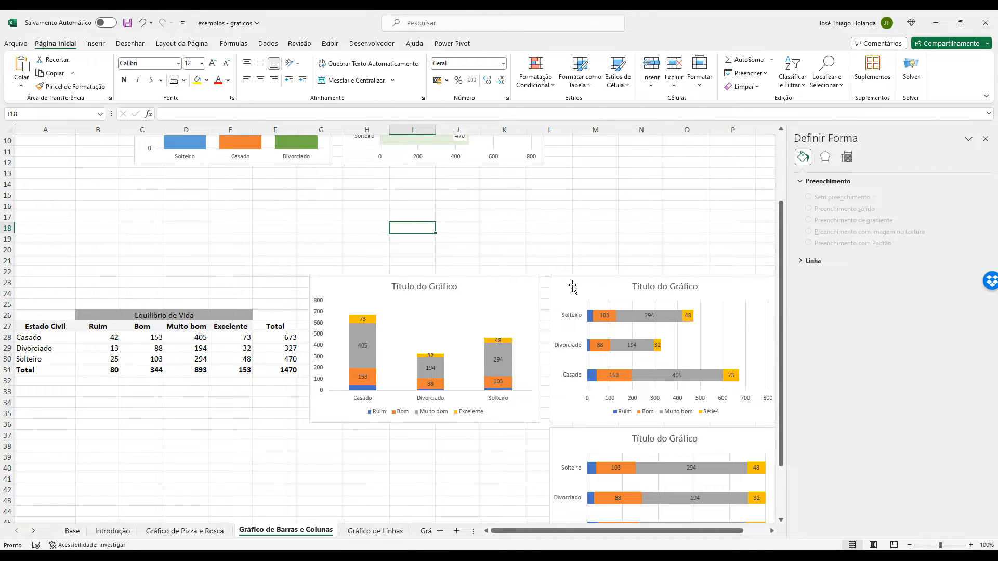
Remove the gridlines from the stacked bar chart next to the stacked column chart.
click(604, 286)
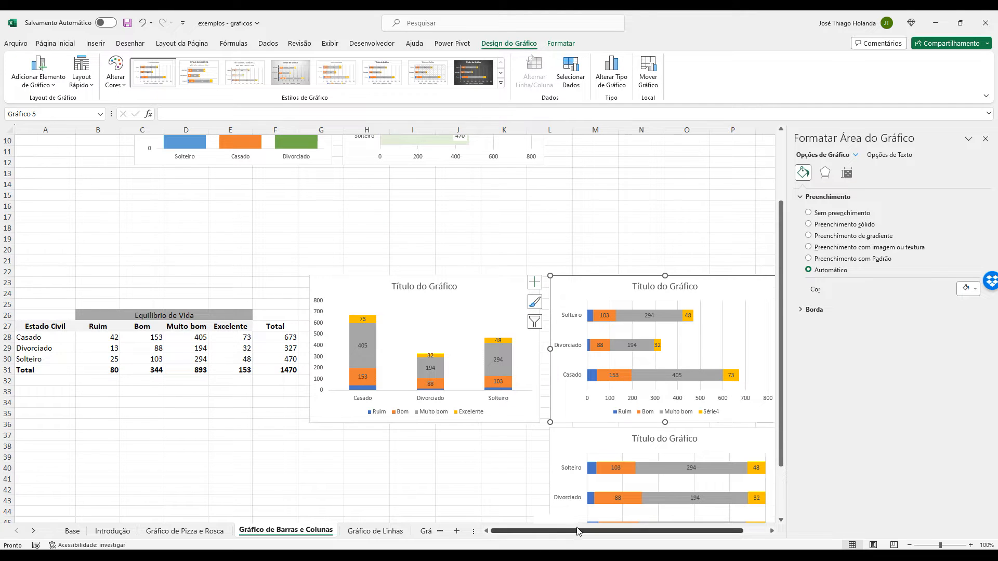
drag(554, 531, 578, 530)
click(721, 285)
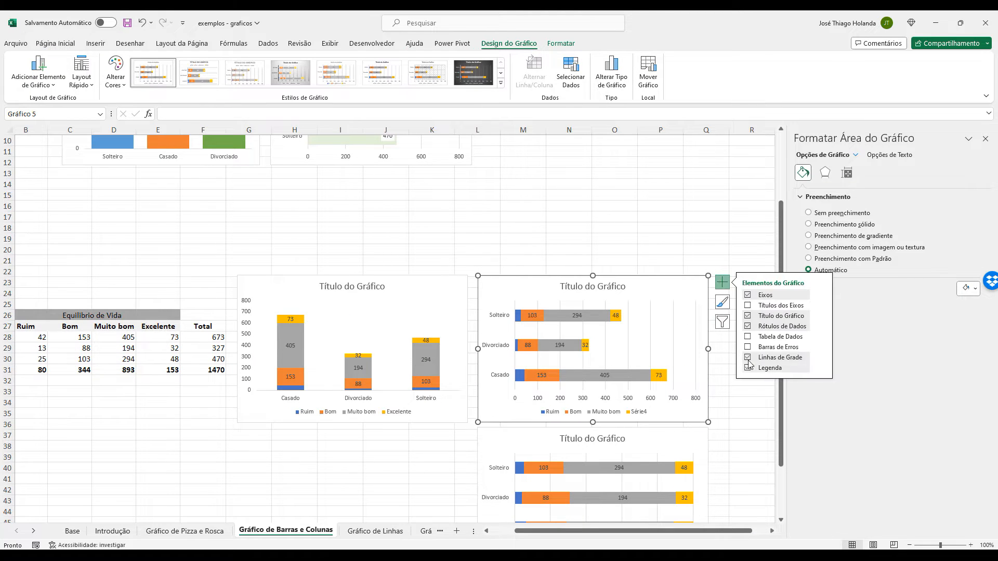
click(743, 389)
click(700, 343)
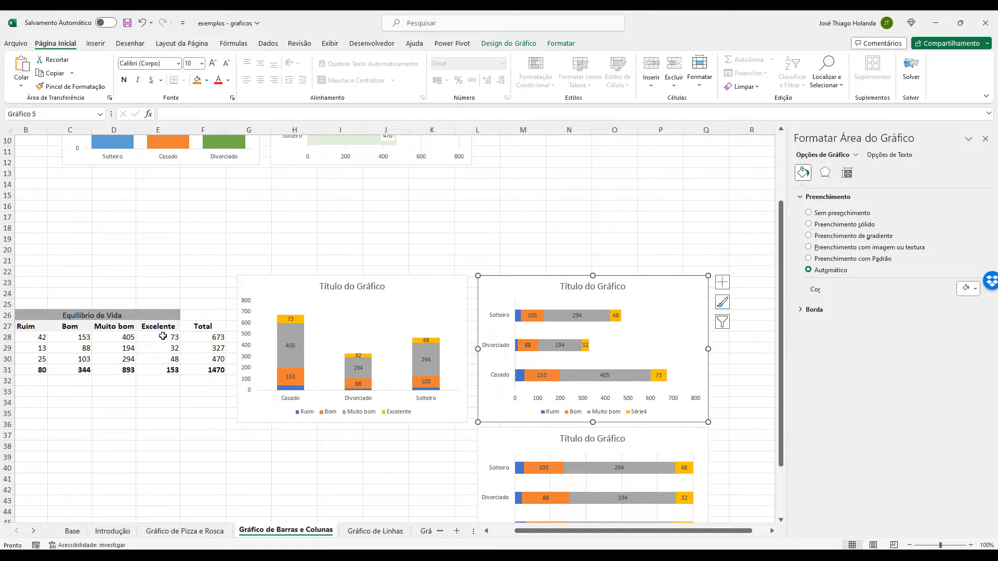
Examine the stacked column chart's title, chart area and vertical value axis.
click(359, 284)
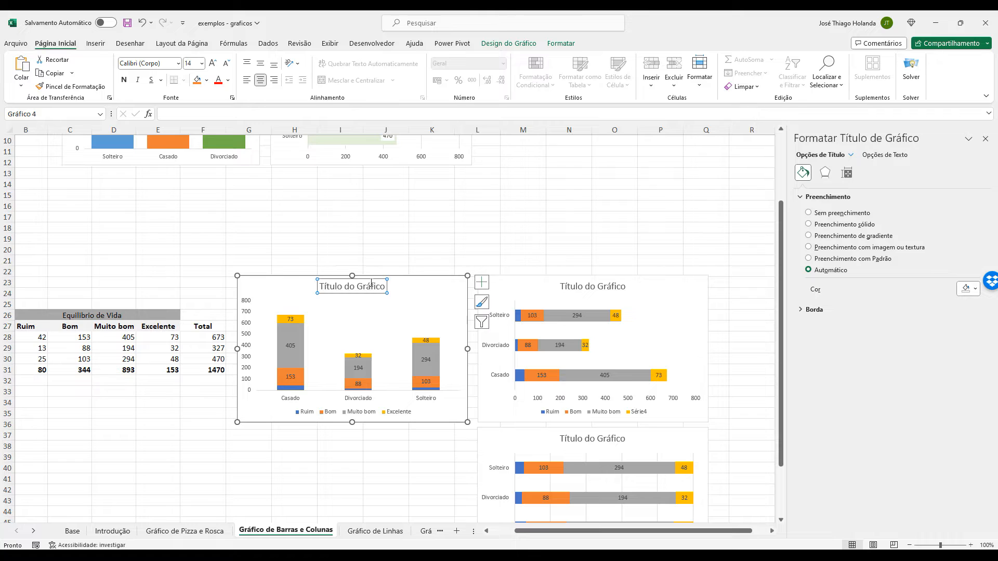
click(417, 276)
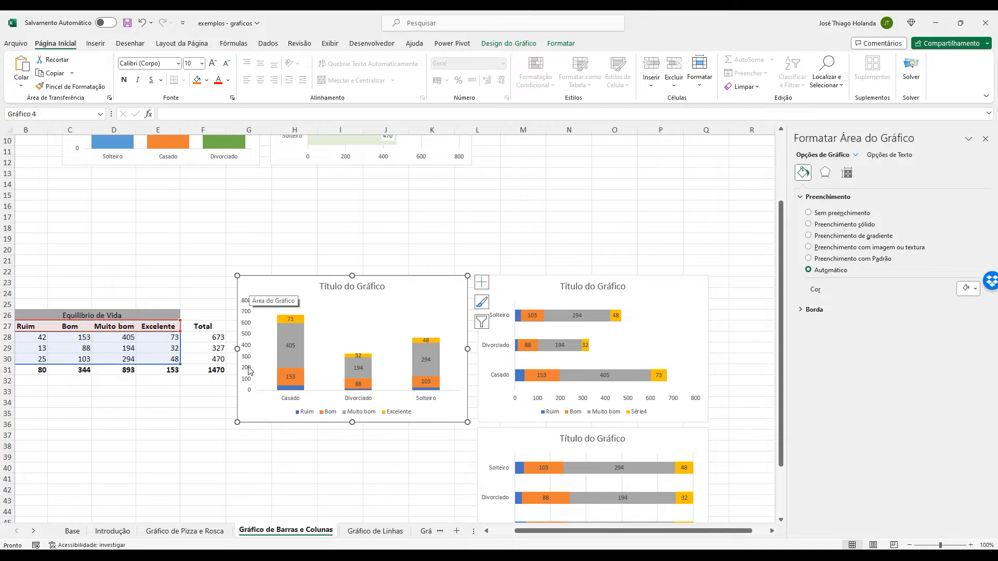
click(246, 314)
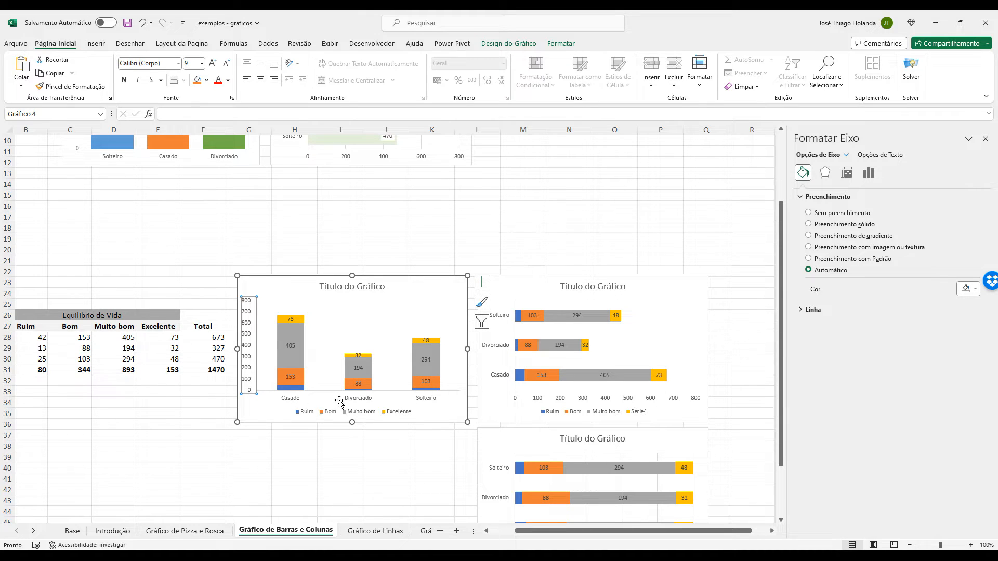
Check the chart type of the lowest bar chart, whose axis is in percentages, without changing it.
scroll(405, 405, down, 4)
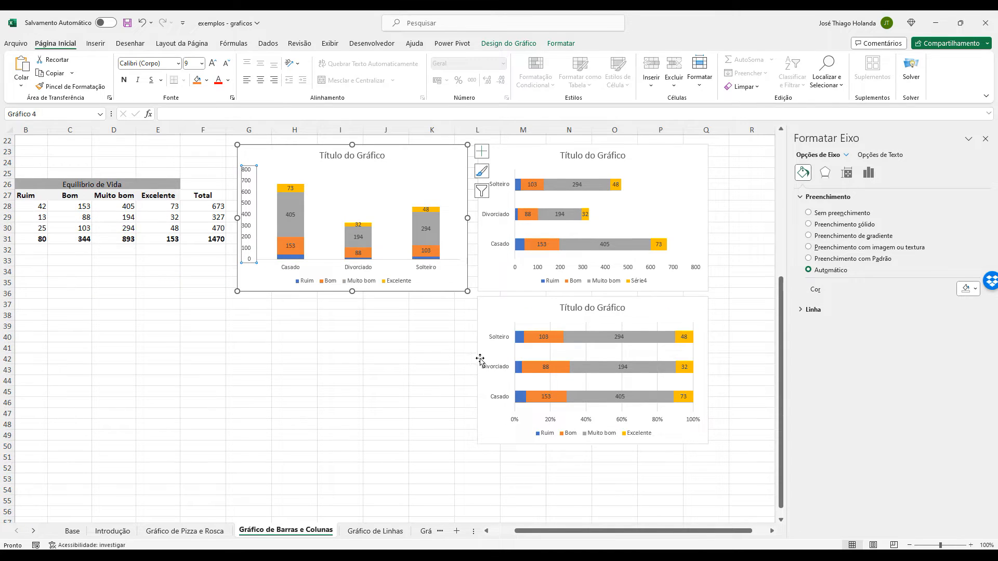
click(491, 315)
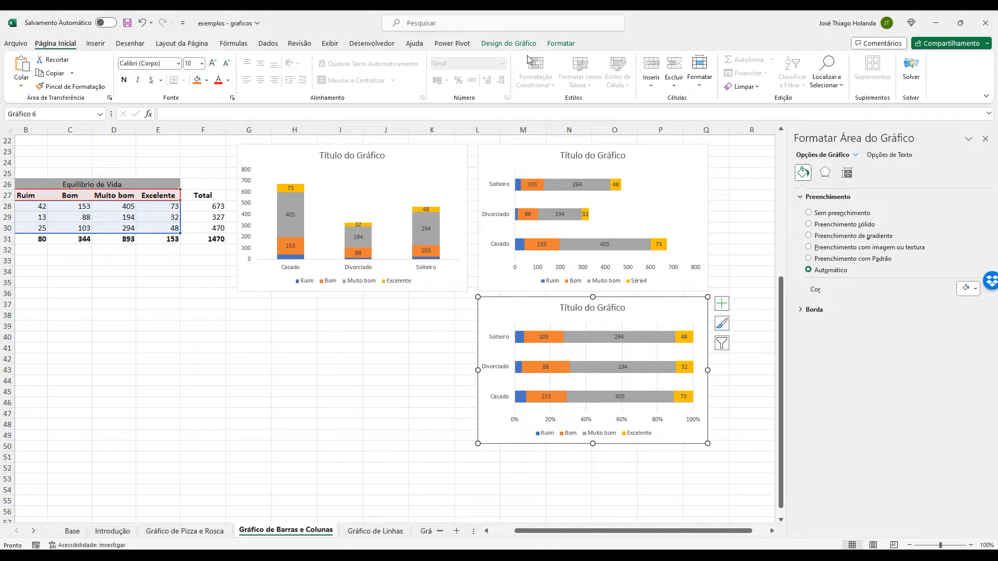
click(509, 43)
click(611, 67)
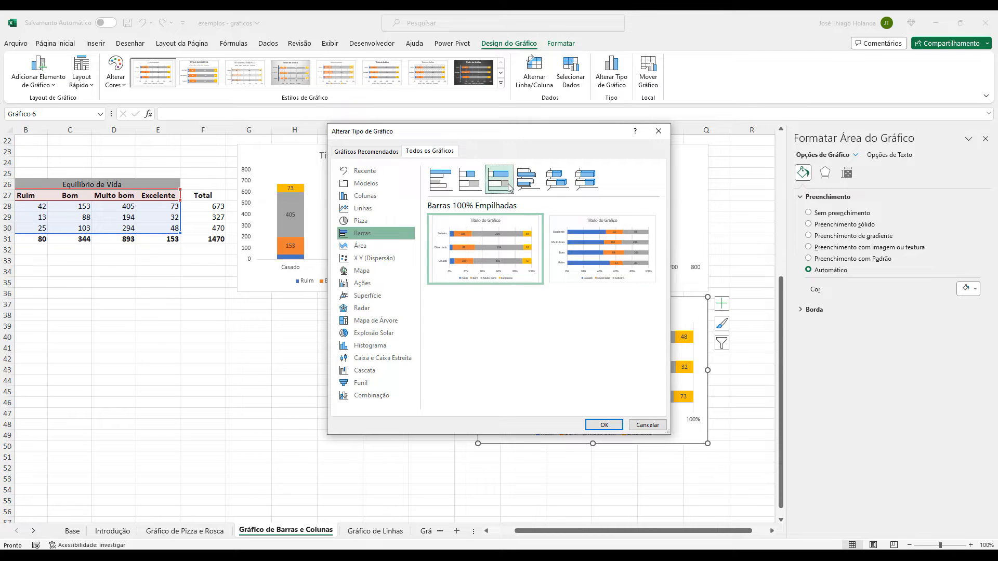
click(647, 425)
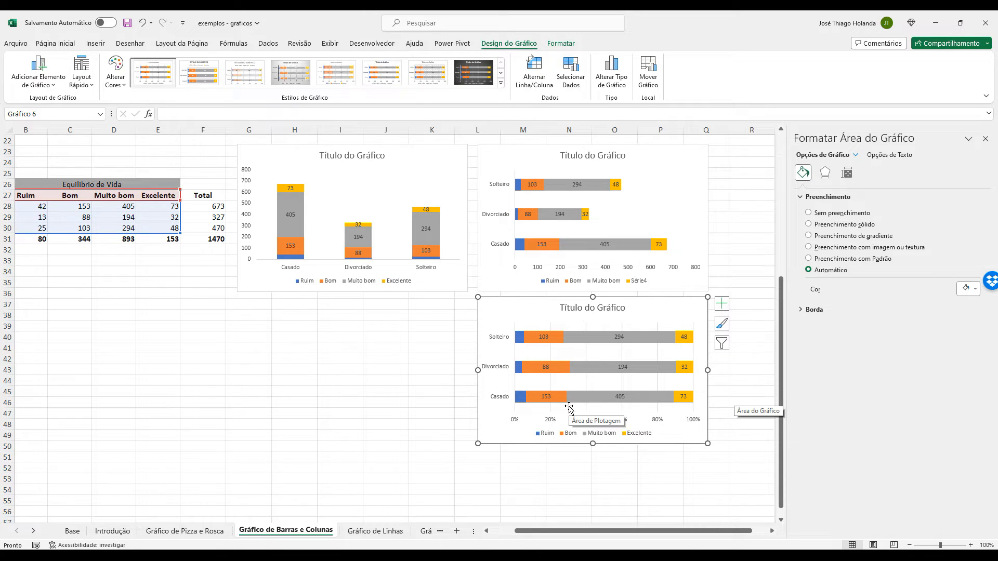
Examine the series segments of the Casado bar in the 100% stacked bar chart, including the Ruim series.
click(653, 398)
click(680, 396)
click(674, 414)
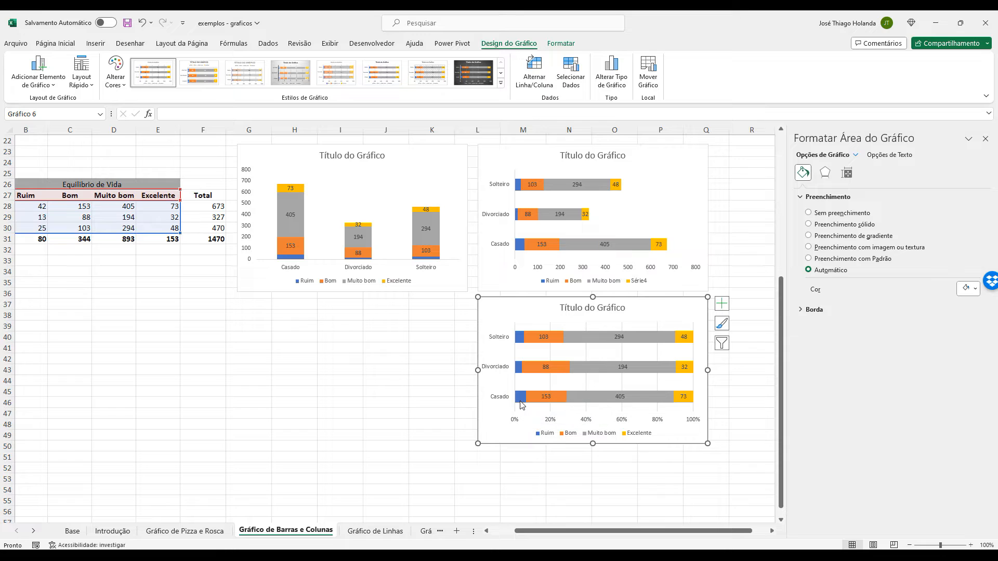
mouse_move(521, 404)
click(522, 398)
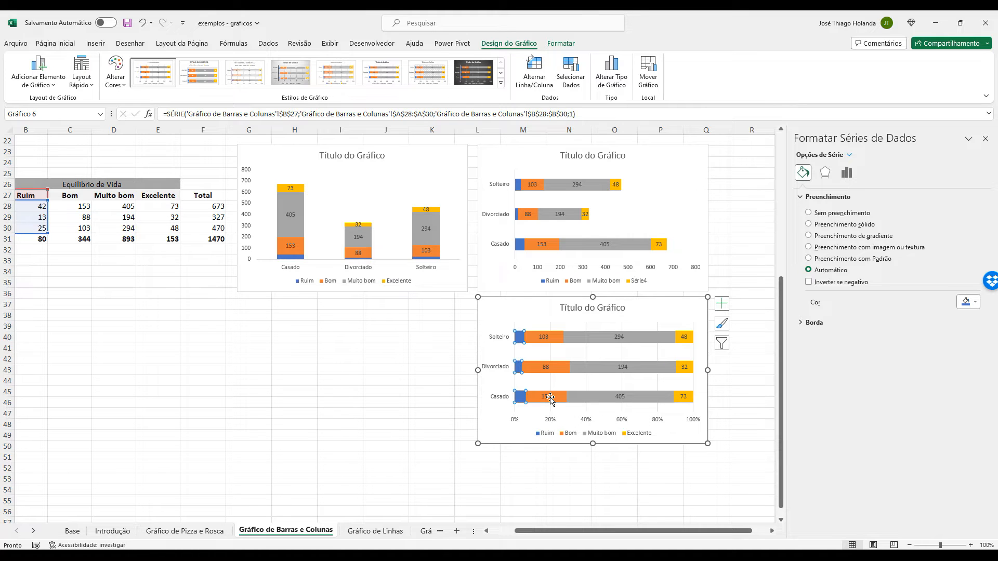
Compare the widths of the Ruim, Bom and Muito bom segments along the Casado bar of the 100% stacked bar chart.
click(549, 397)
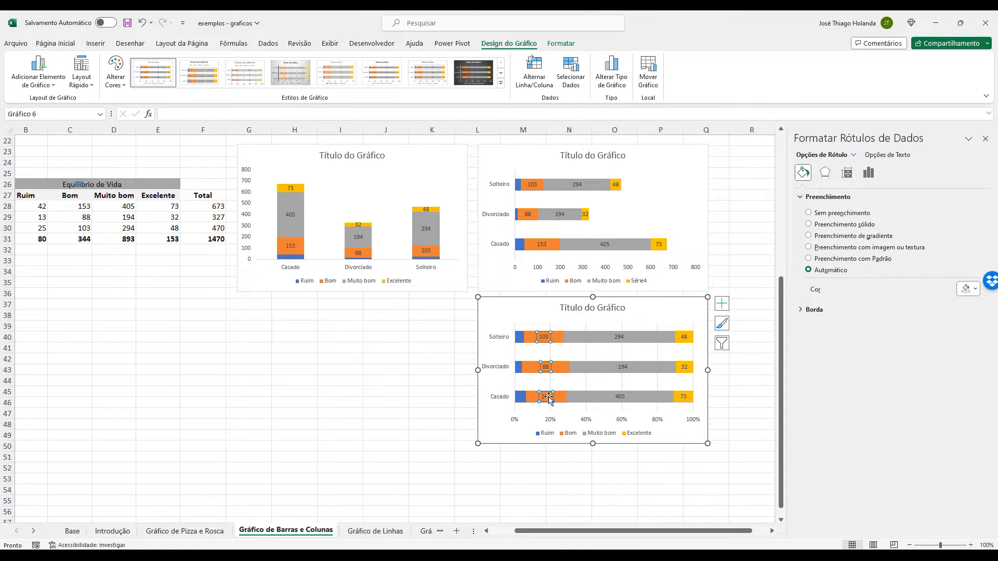
click(567, 406)
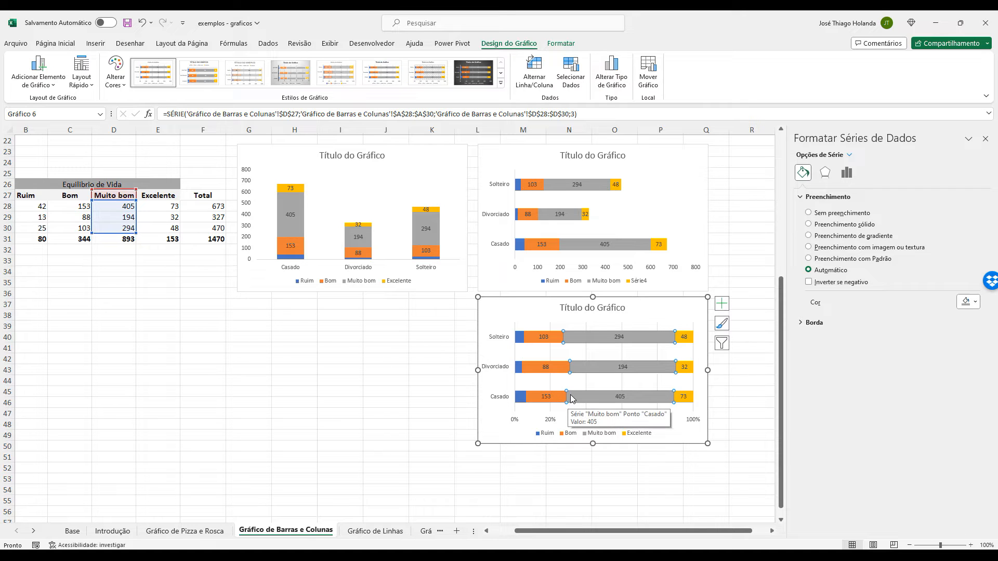
click(521, 398)
click(549, 394)
click(521, 397)
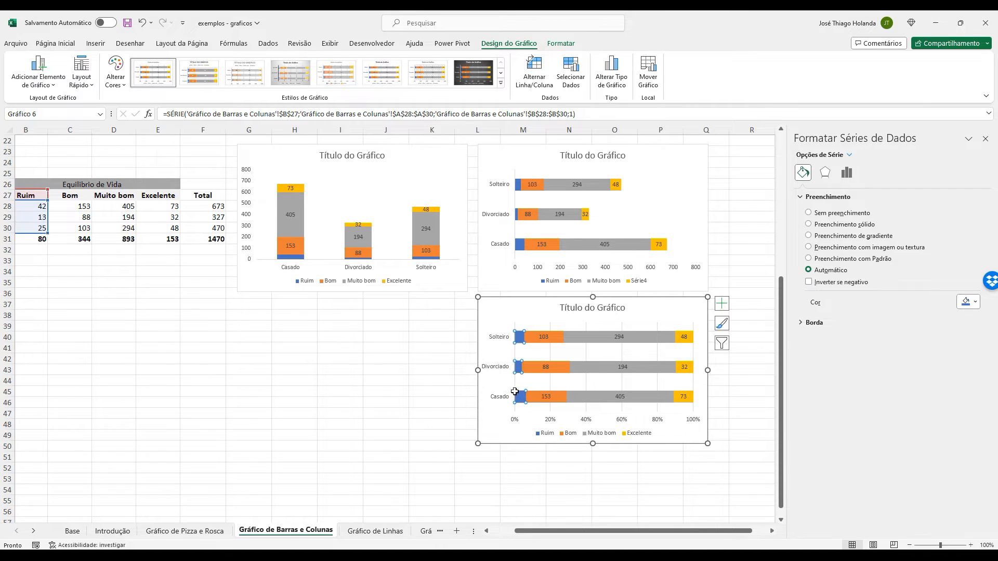
click(516, 395)
Remove the gridlines from the 100% stacked bar chart.
click(693, 317)
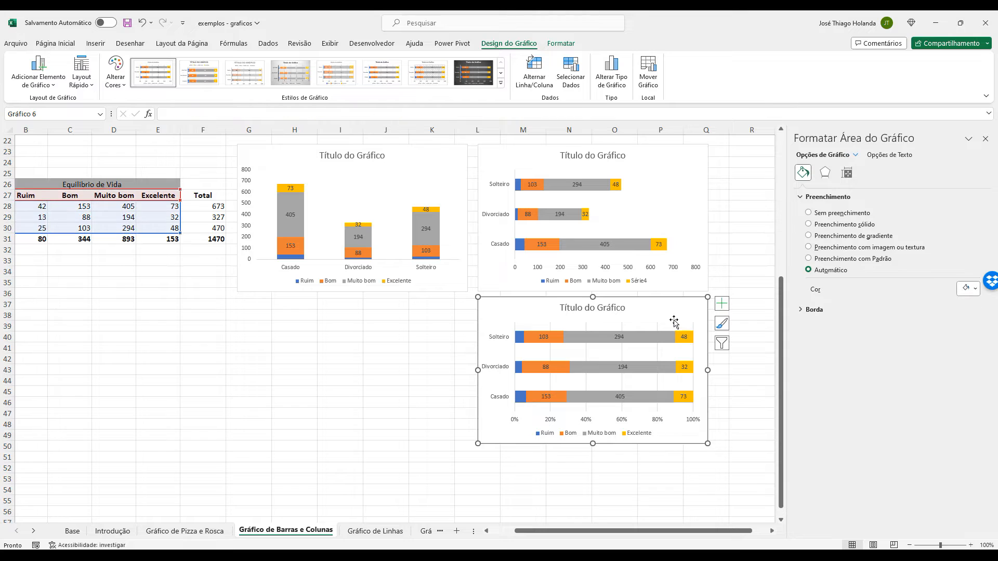
click(722, 304)
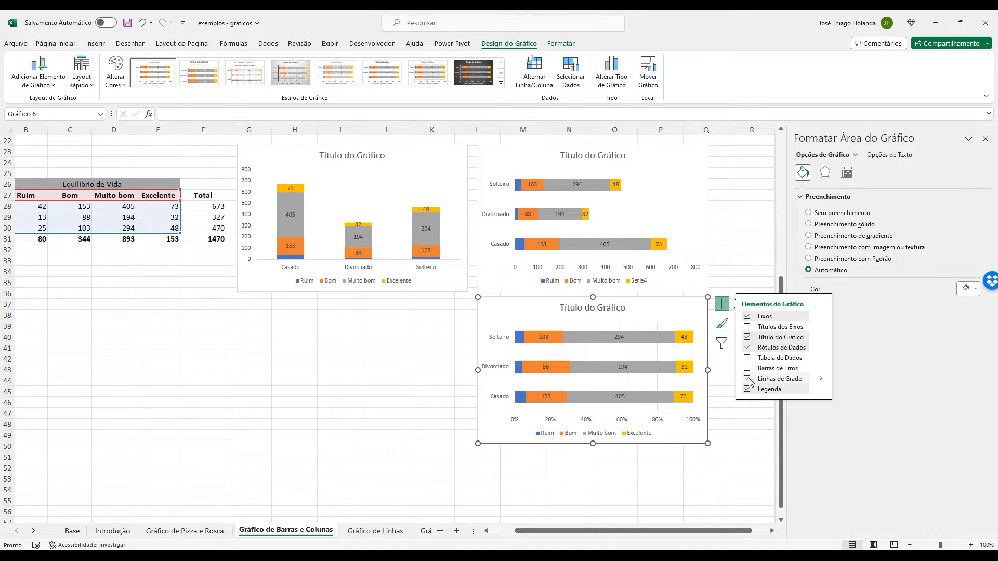
click(681, 331)
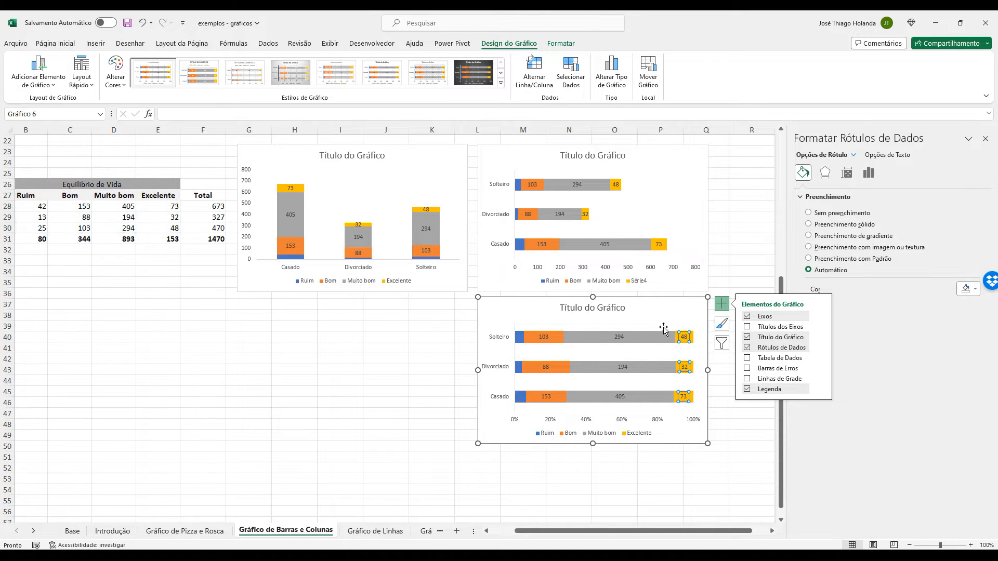
click(825, 172)
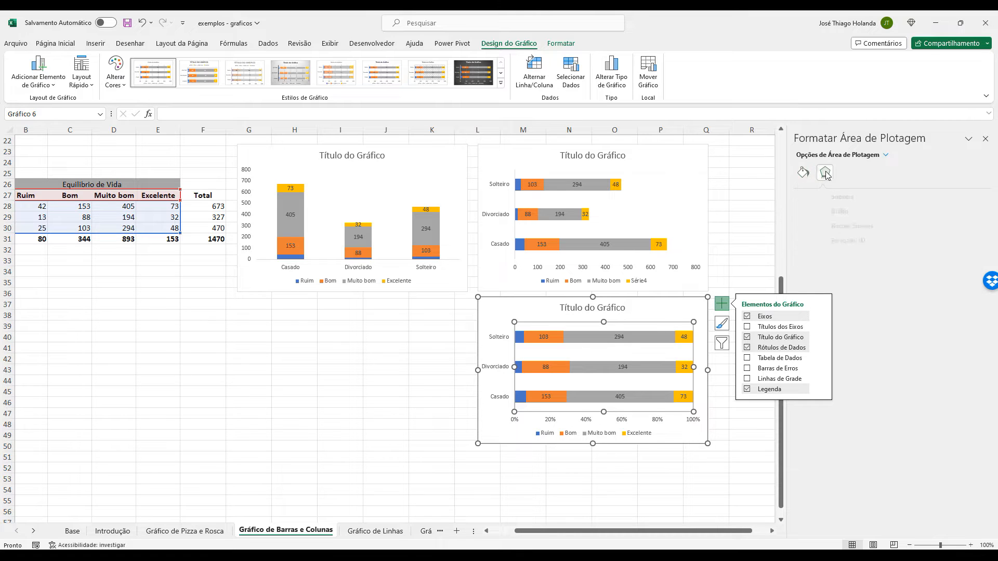
click(672, 302)
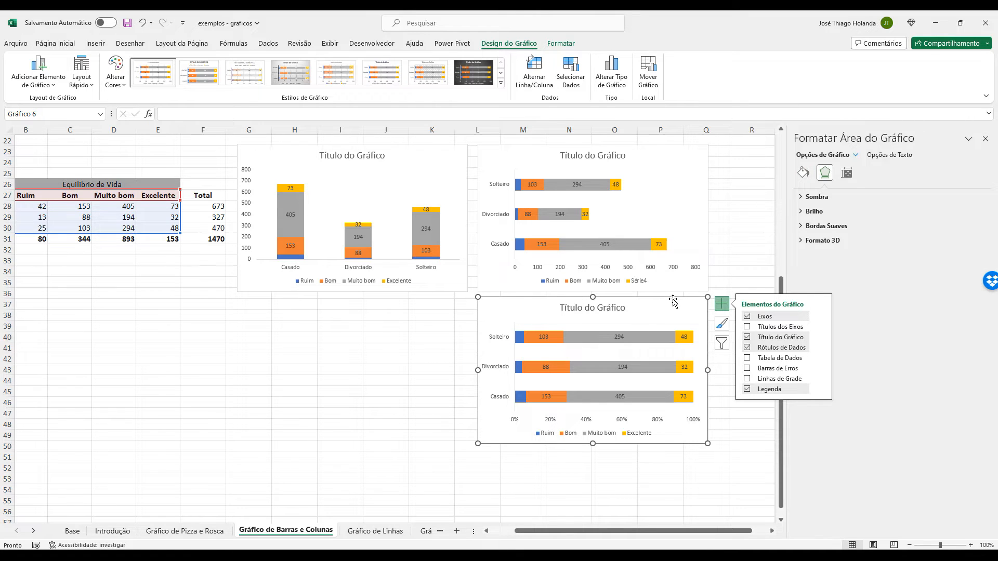
click(846, 173)
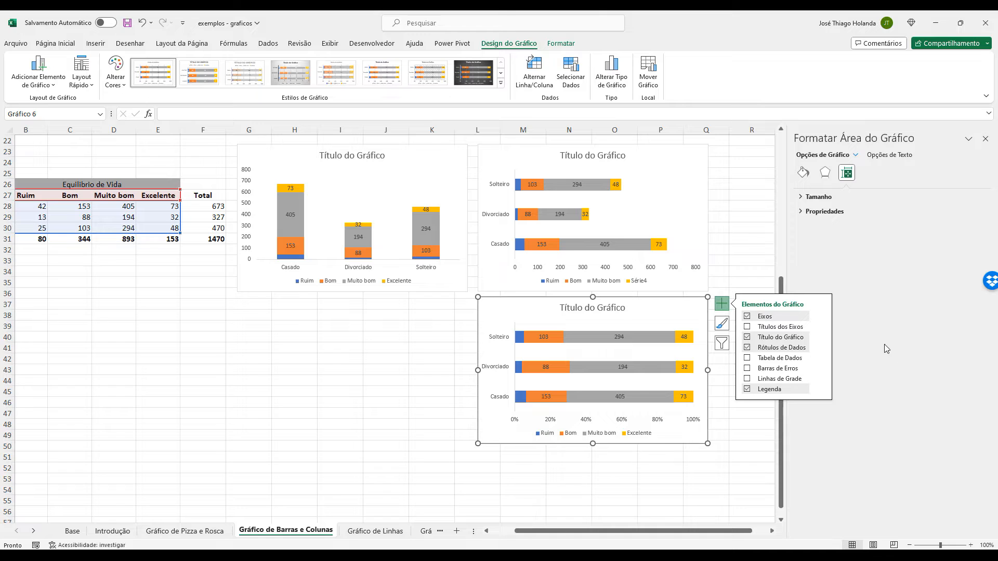
click(707, 466)
click(594, 363)
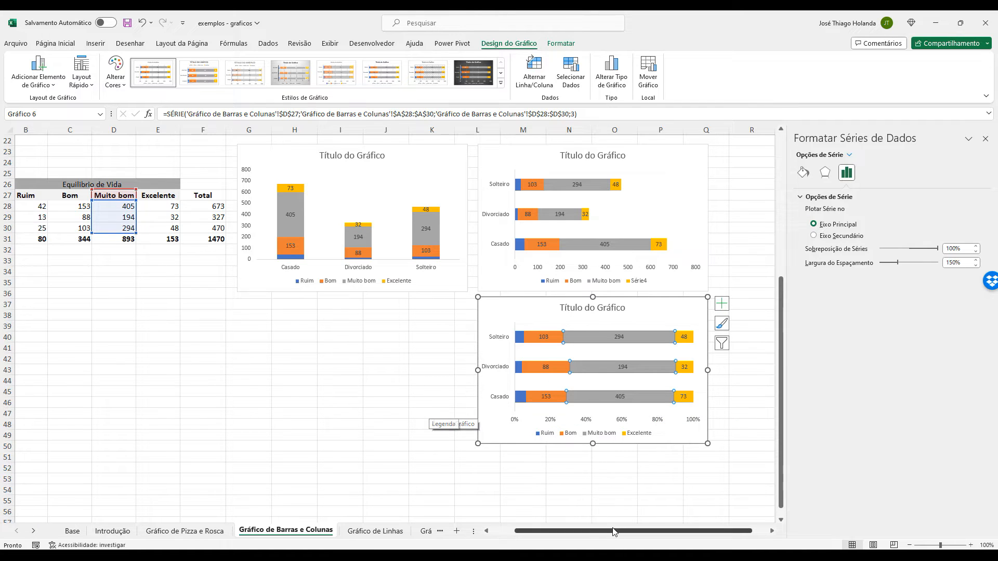
Switch to Calculator, divide the Casado row's Ruim count of 42 by its total of 673, and return to Excel.
drag(611, 530, 588, 531)
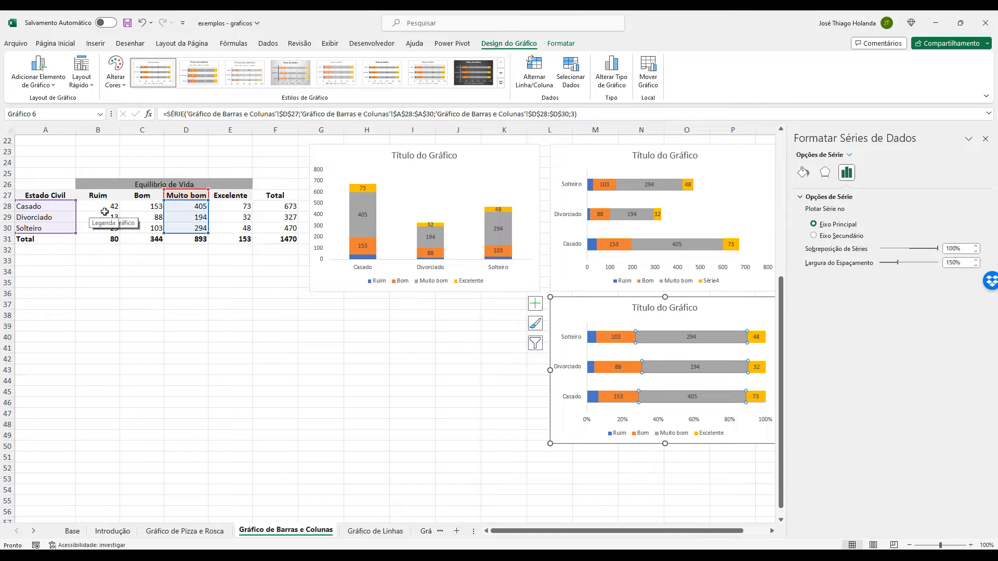
click(154, 271)
click(148, 206)
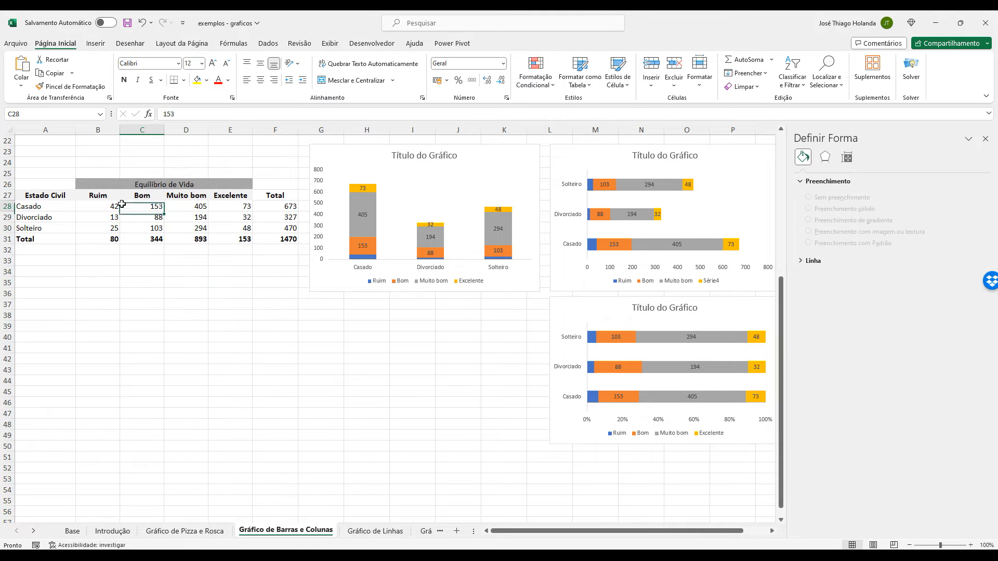
key(Left)
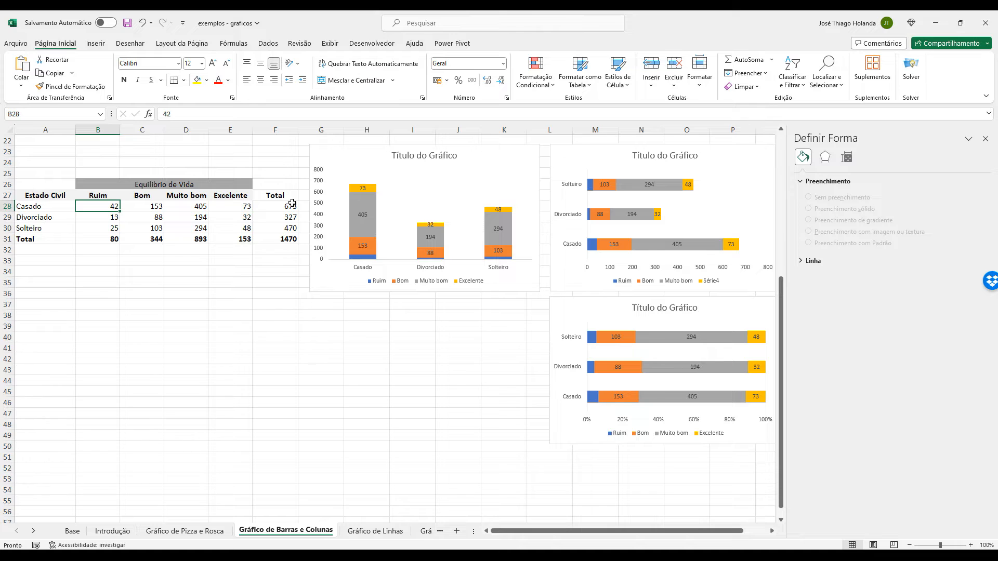
mouse_move(546, 556)
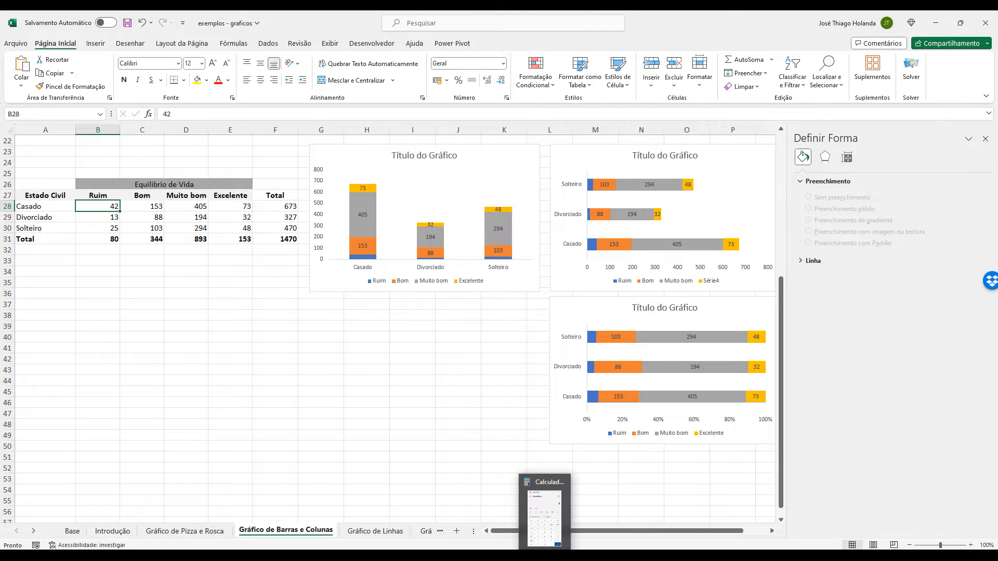
click(546, 514)
text(42)
key(slash)
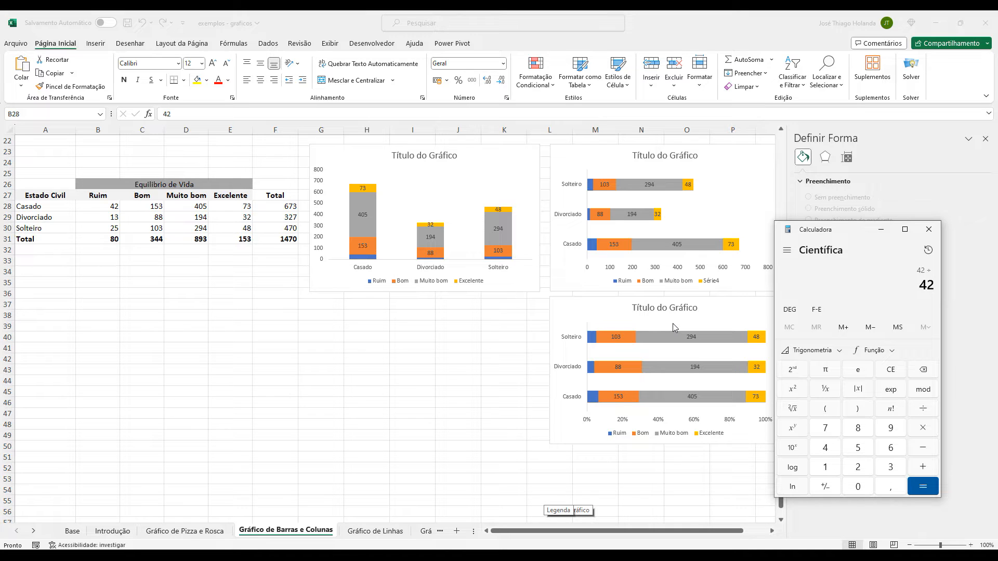
text(673)
key(Return)
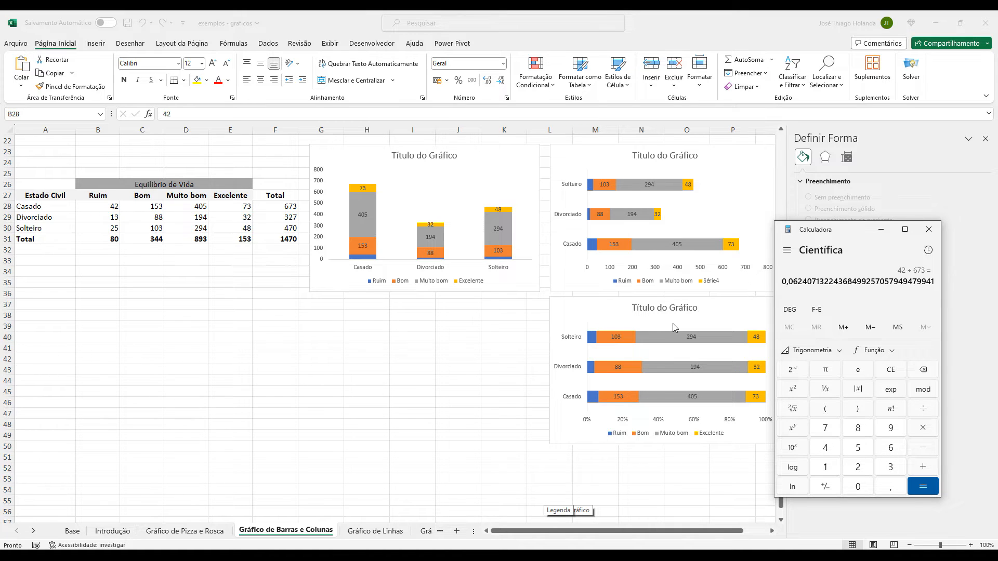
click(481, 415)
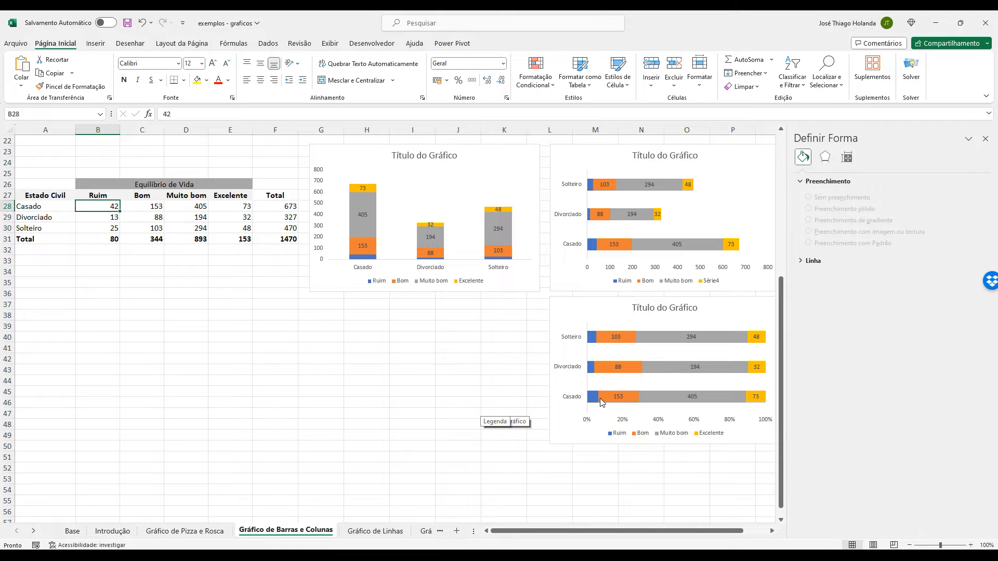
mouse_move(601, 401)
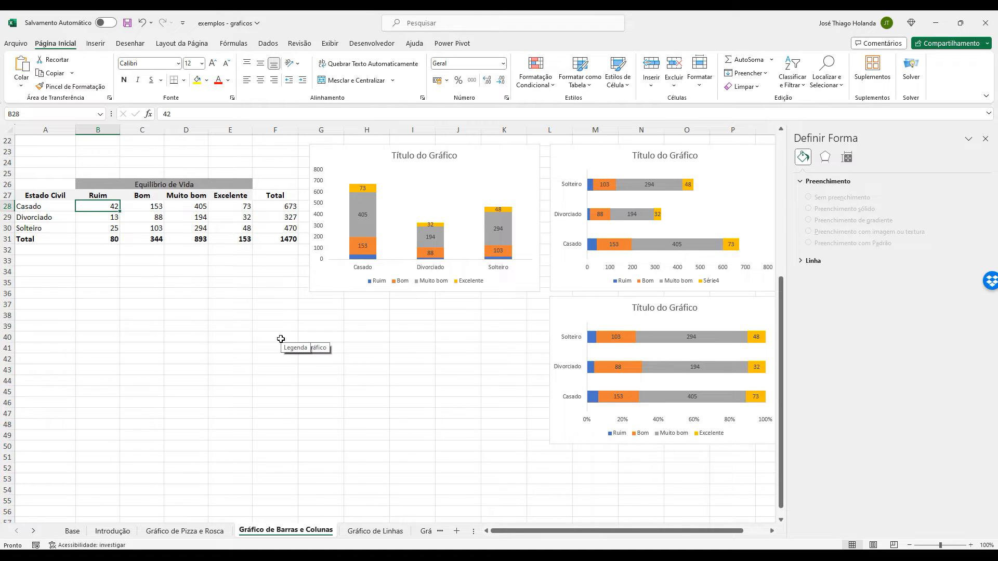
Widen the sheet tab area and open the Gráfico de Linhas sheet.
scroll(280, 339, up, 7)
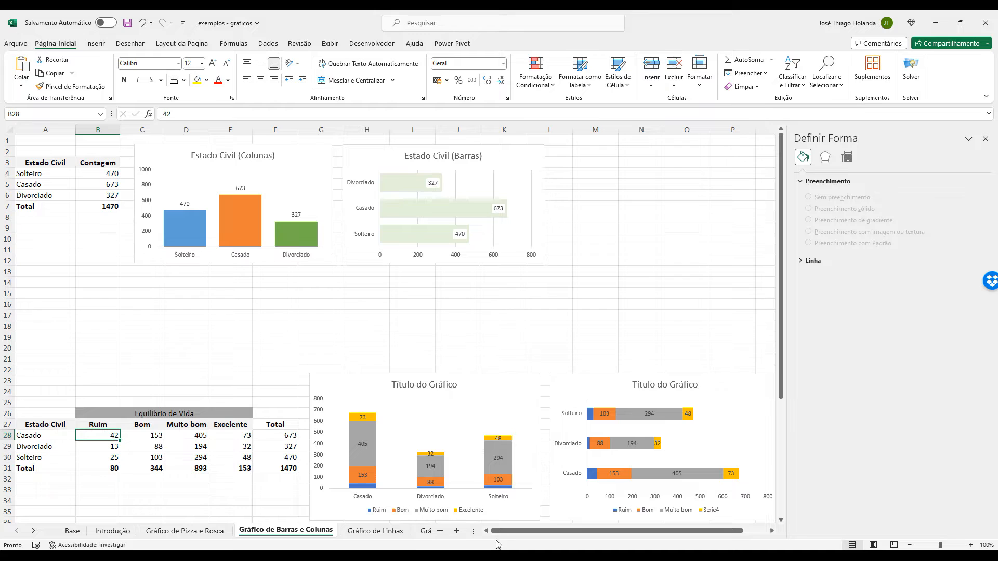
drag(487, 537, 512, 532)
click(386, 530)
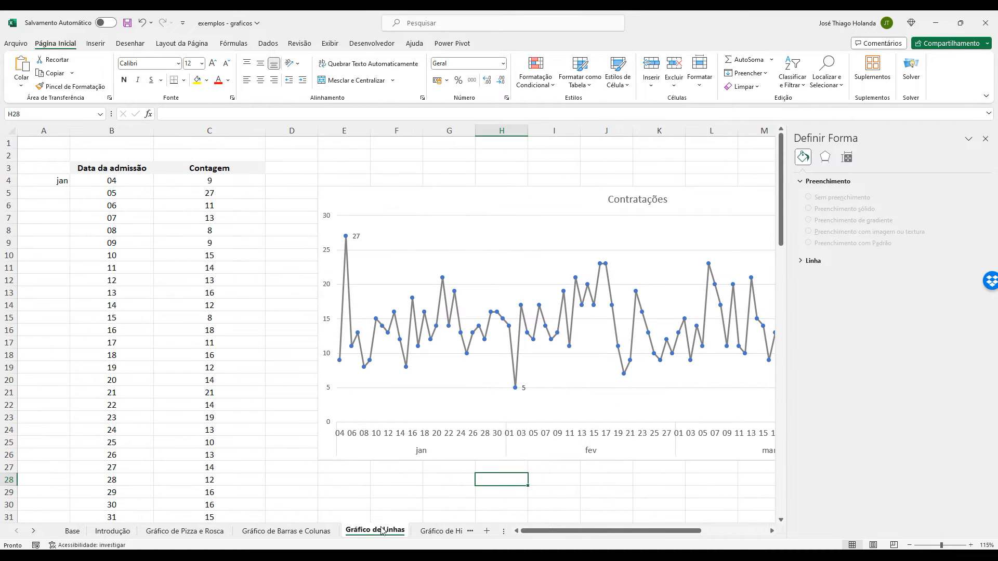
Return to the Gráfico de Barras e Colunas sheet to review its stacked charts and the Equilíbrio de Vida table.
click(322, 530)
scroll(520, 327, down, 7)
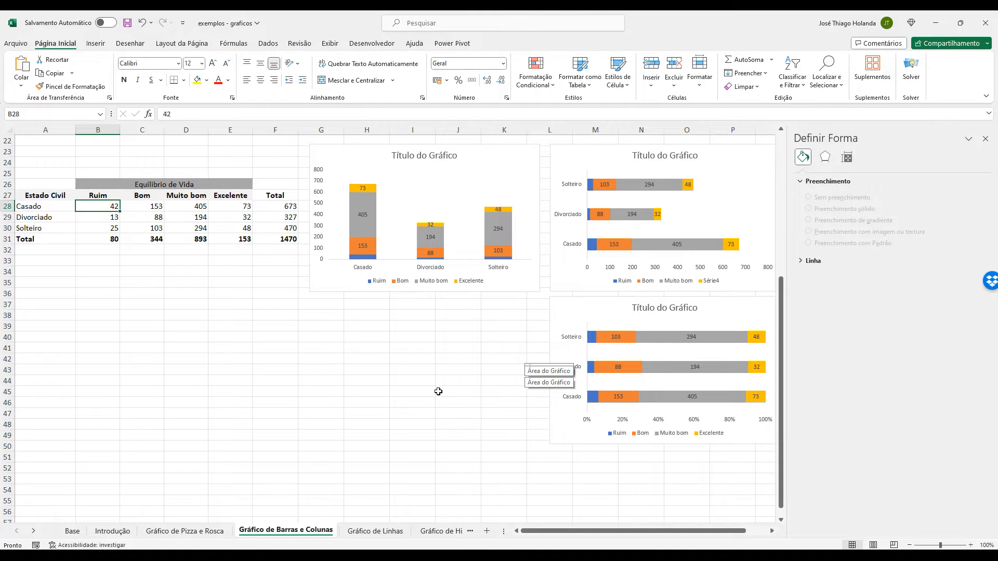
click(327, 374)
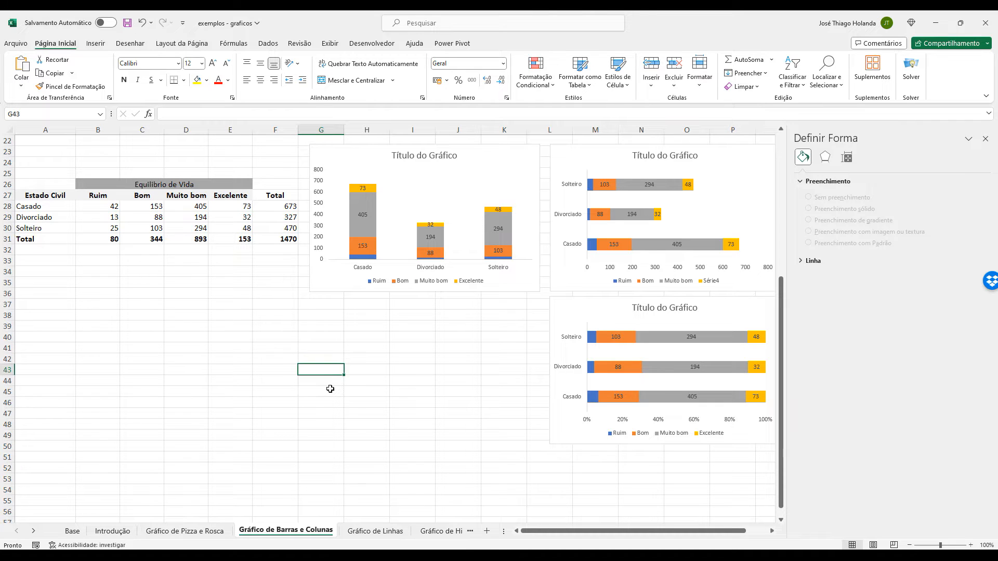
Switch to the Gráfico de Linhas sheet and examine the January admission dates in the Data da admissão column.
click(391, 536)
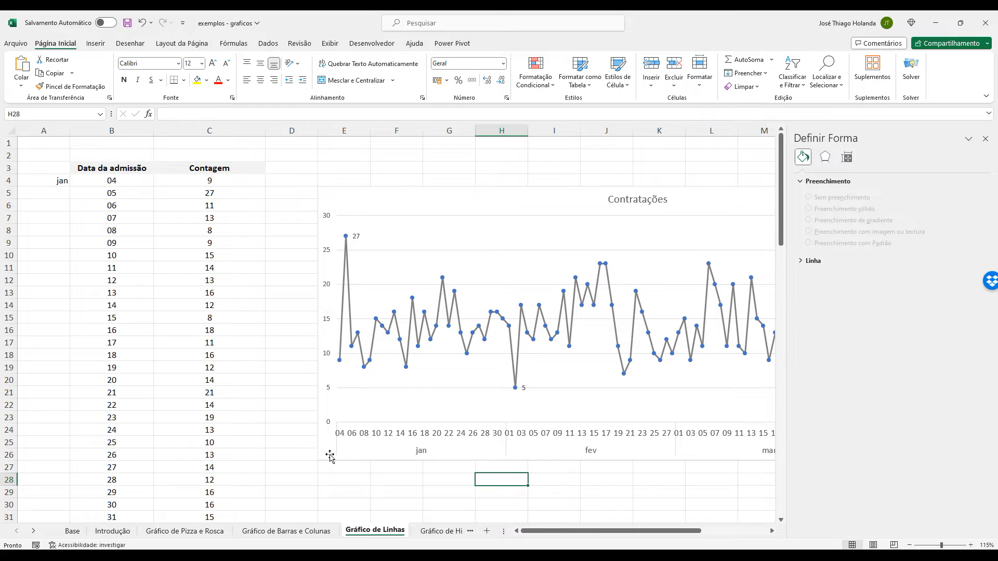
scroll(219, 333, down, 8)
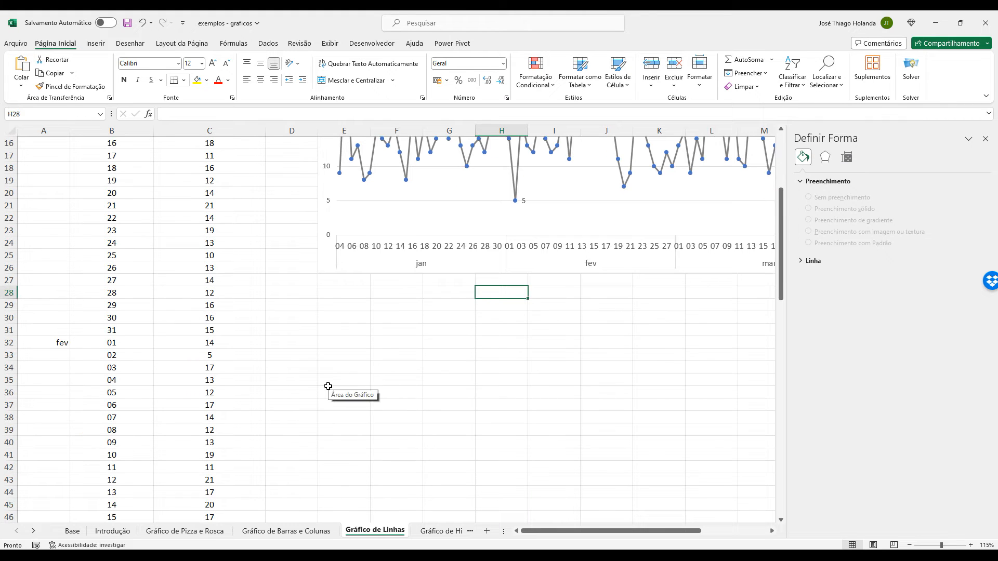
scroll(328, 386, up, 8)
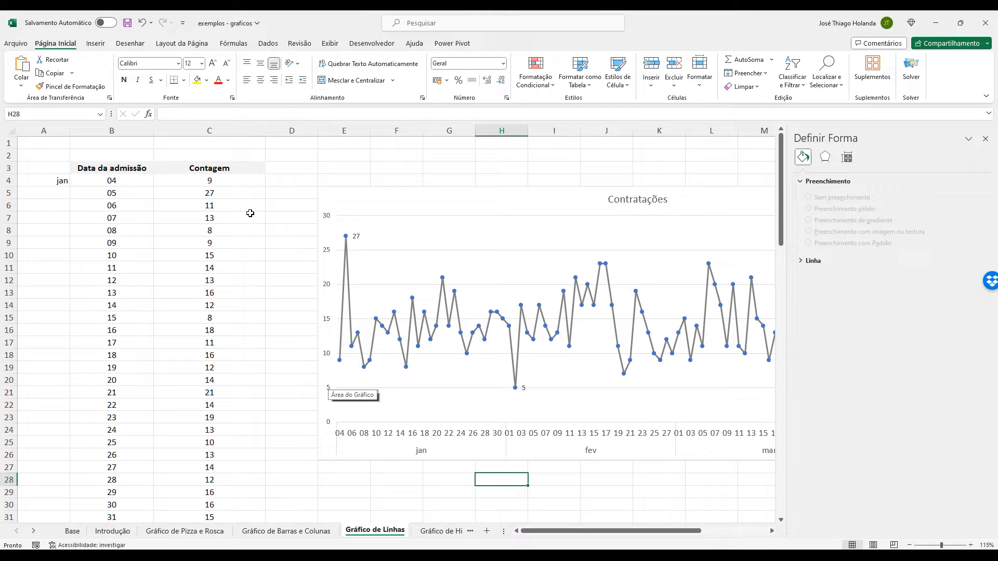
click(124, 185)
click(122, 190)
click(117, 215)
click(129, 270)
click(147, 333)
click(145, 340)
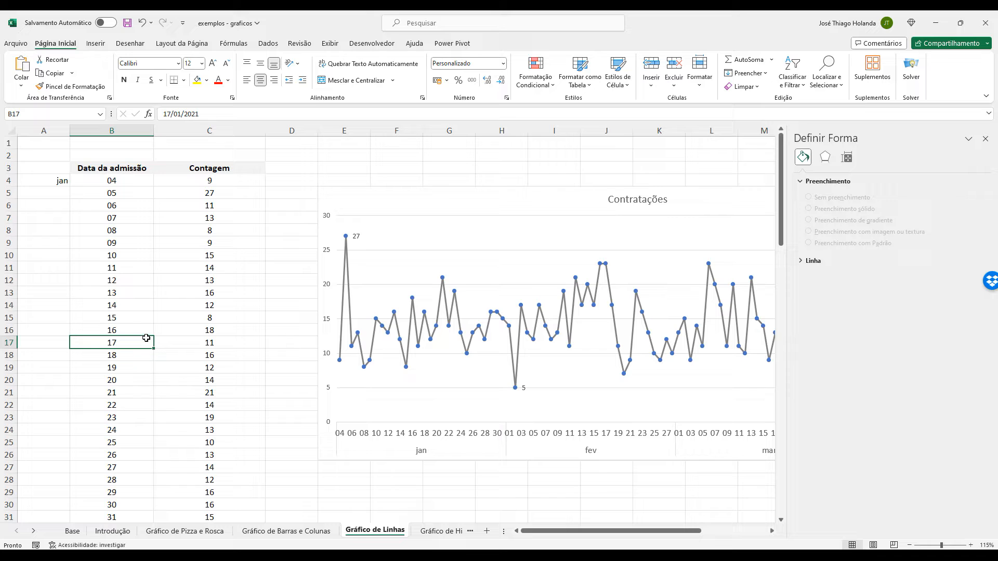
Check the month label formula in cell A4 and the month markers down to abr beside the admission dates.
click(56, 180)
scroll(117, 285, down, 6)
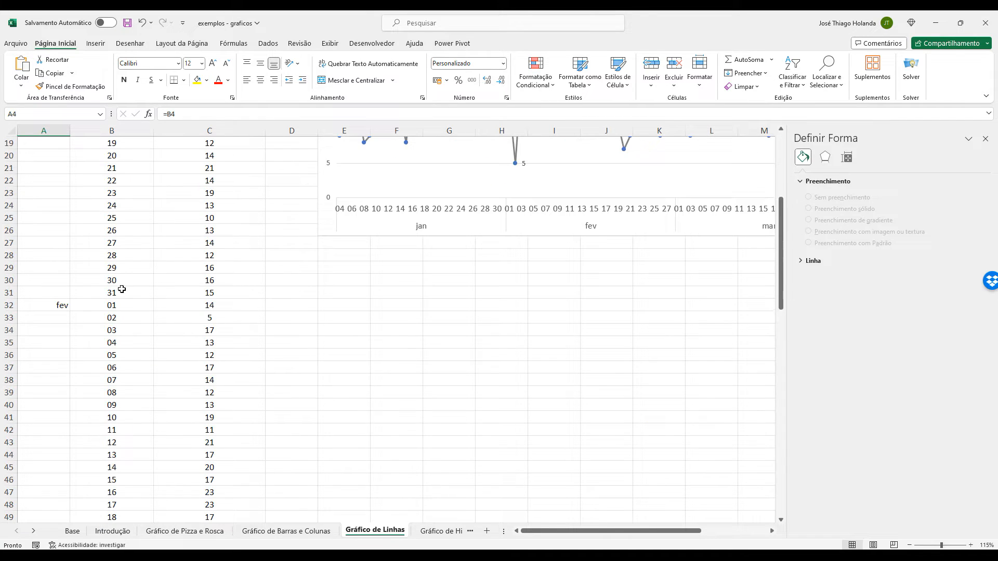
scroll(250, 337, down, 20)
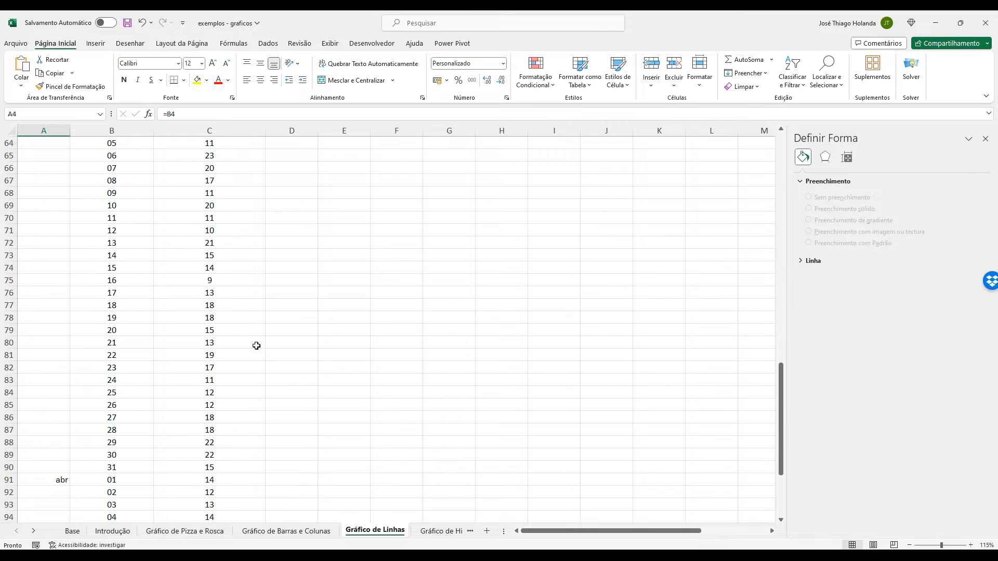
scroll(257, 345, up, 20)
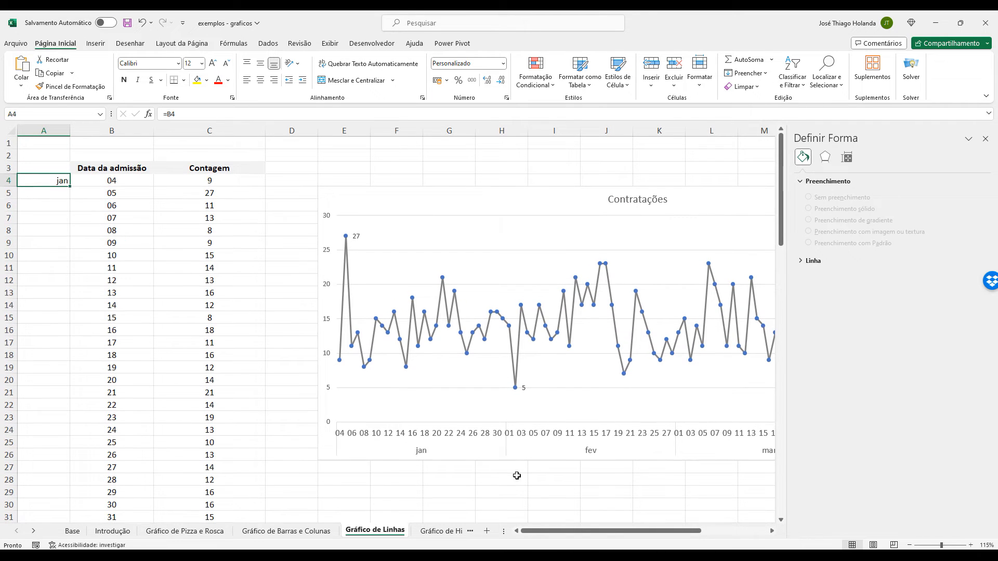
Start a month list below the Contratações chart with JANEIRO, FEVEREIRO and MARÇO in cells E29 to E31.
mouse_move(494, 555)
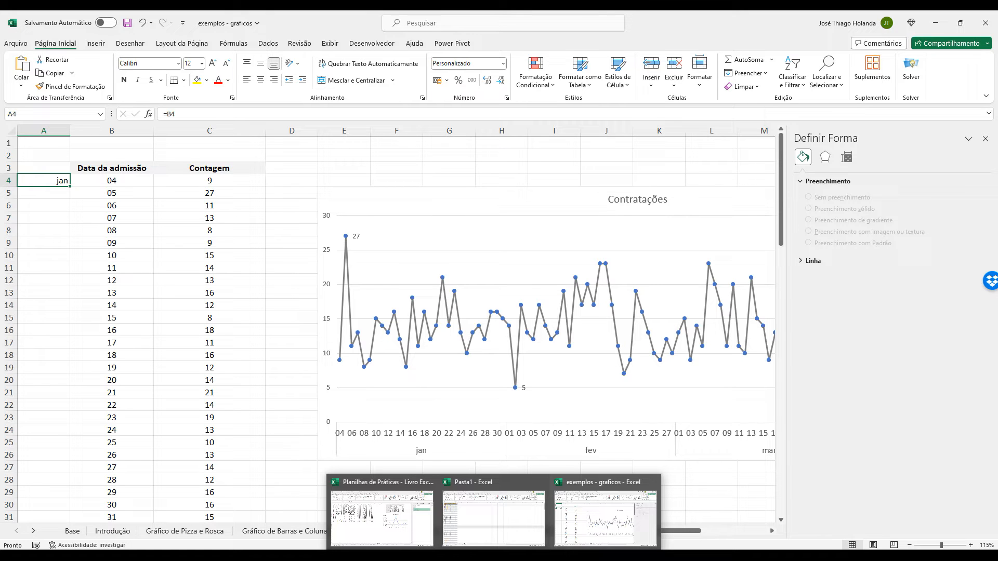
click(231, 282)
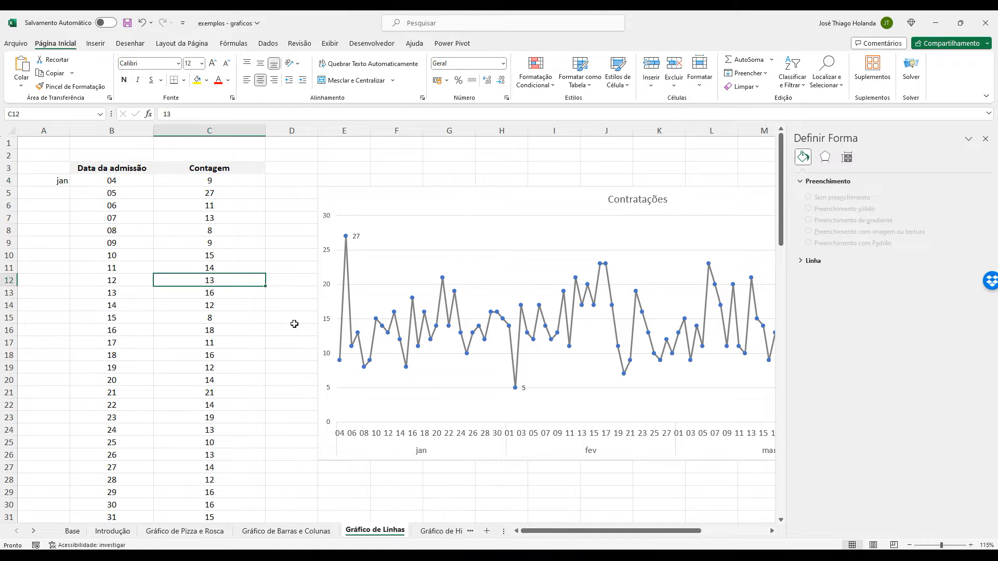
scroll(327, 374, down, 8)
scroll(358, 348, up, 6)
scroll(374, 312, down, 4)
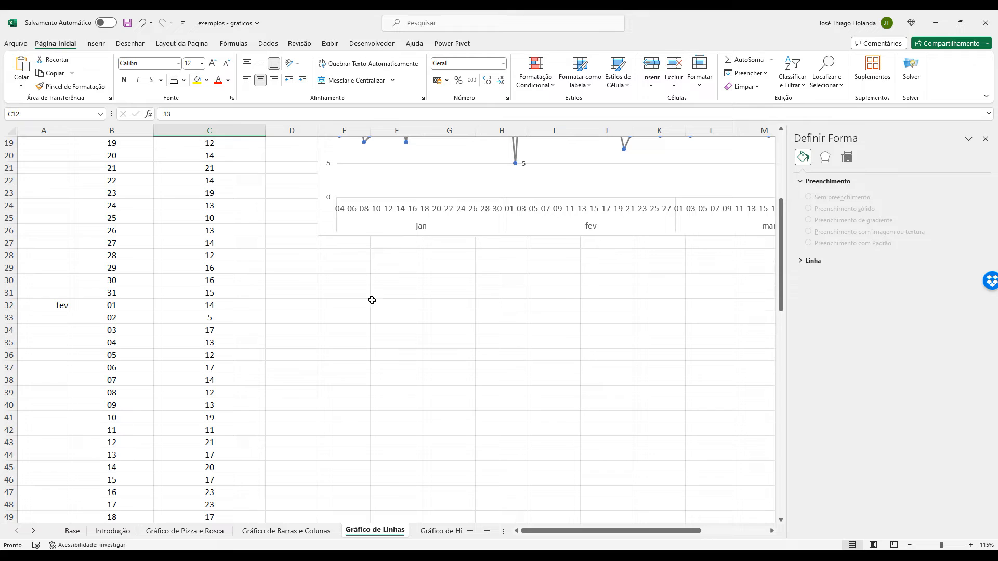
click(344, 267)
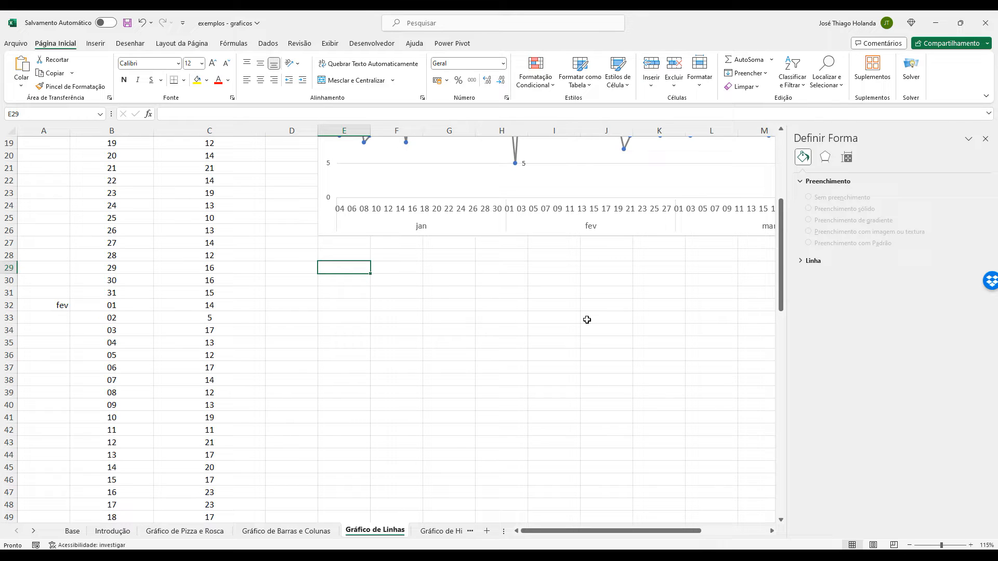
text(j)
text(JANEIRO)
key(Return)
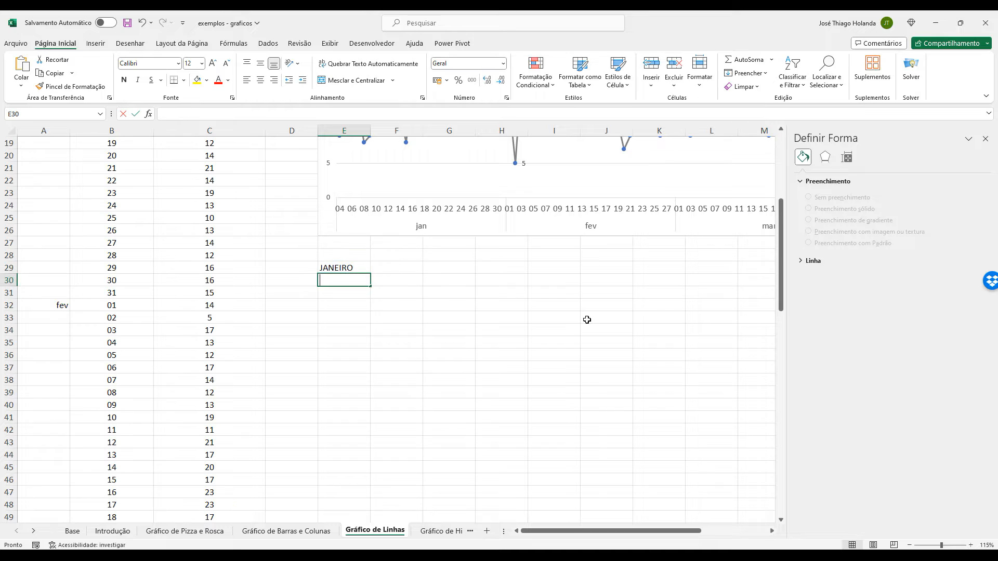
text(FEVEREIRO)
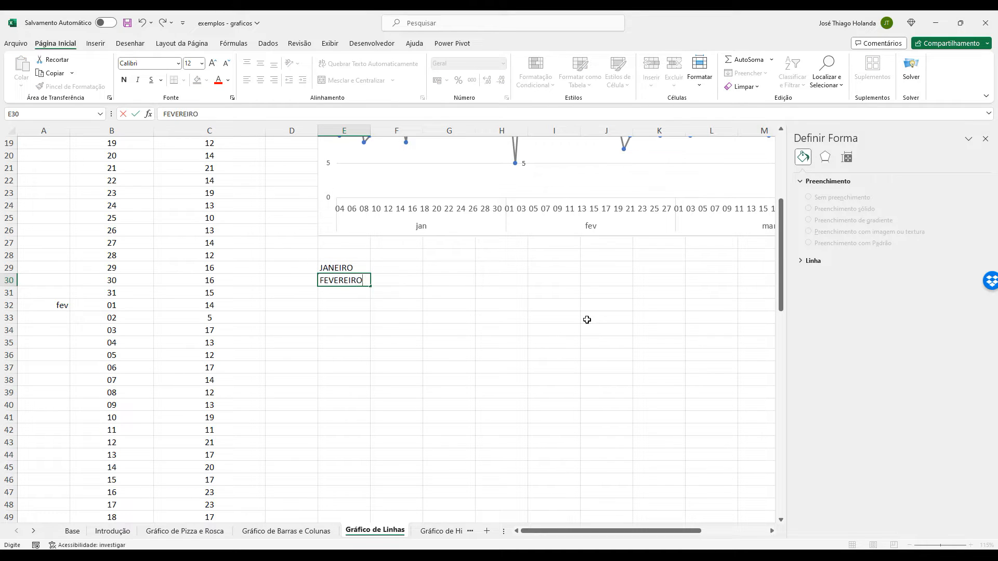
key(Return)
text(MARÇO)
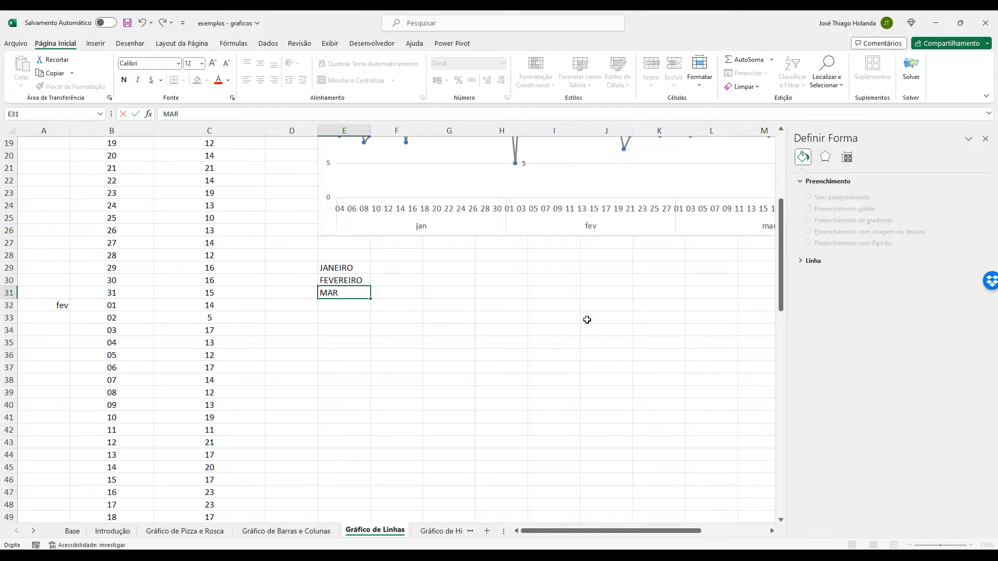
key(Return)
Continue the month list with ABRIL, MAIO and JUNHO in cells E32 to E34.
text(ABRIL)
key(Return)
text(MAIO)
key(Return)
text(JU)
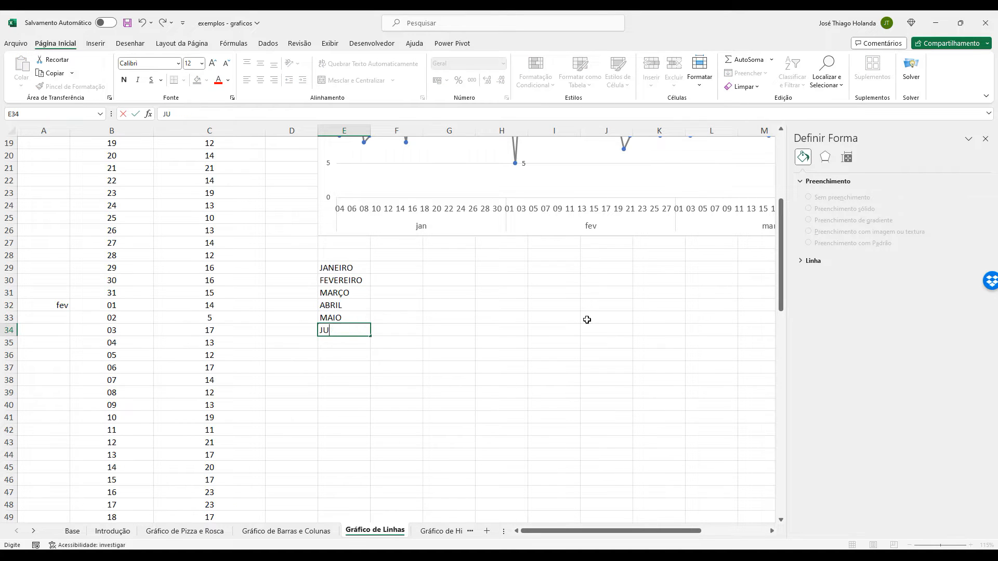
text(NHO)
key(Return)
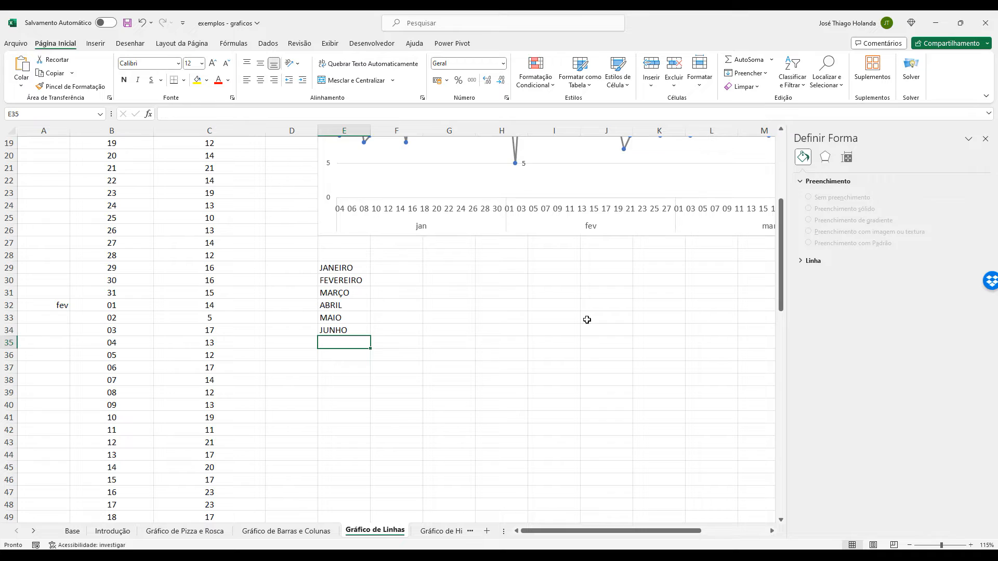
Enter the values 3000, 3500 and 300 beside JANEIRO, FEVEREIRO and MARÇO in cells F29 to F31.
scroll(426, 361, up, 3)
click(402, 379)
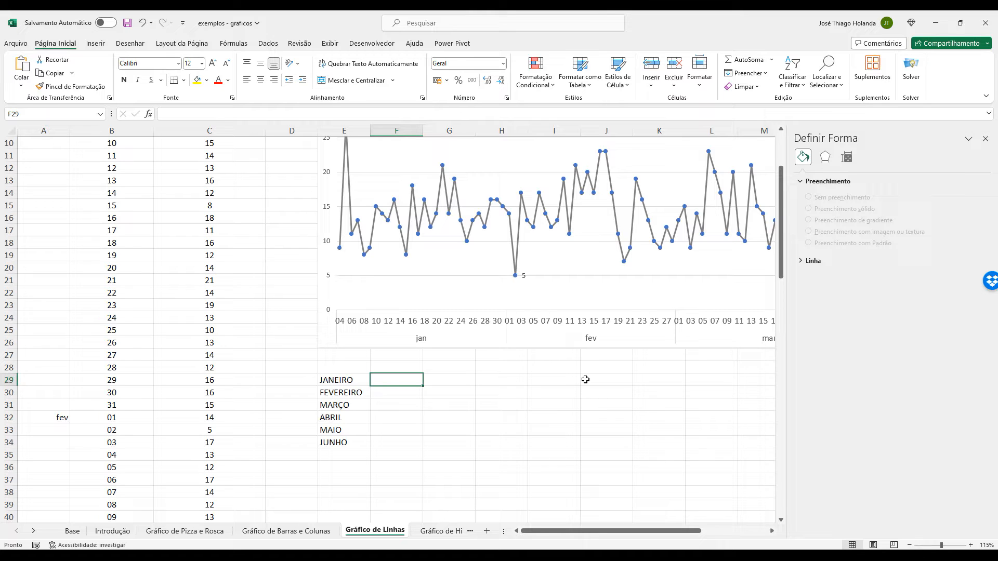
text(3000)
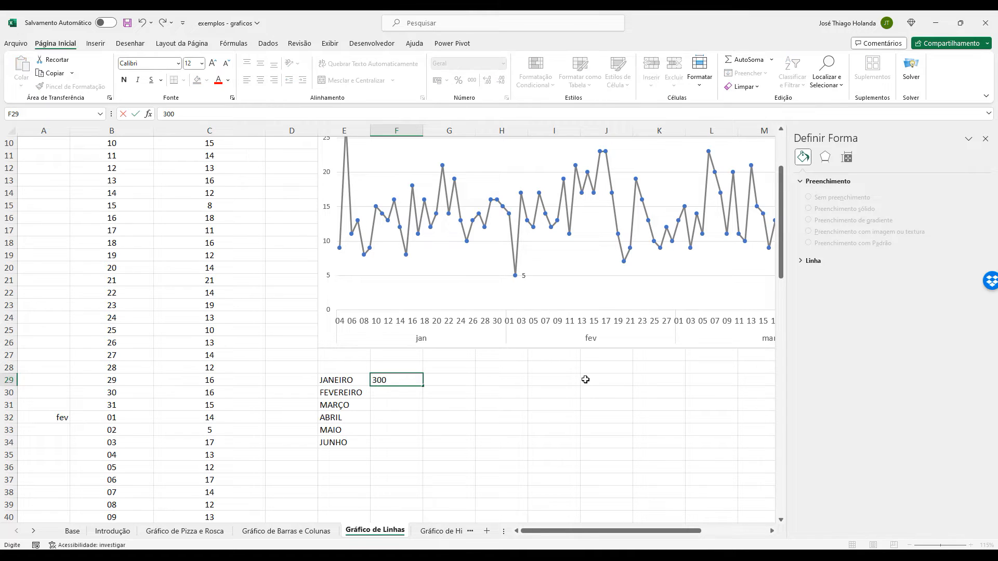
key(Return)
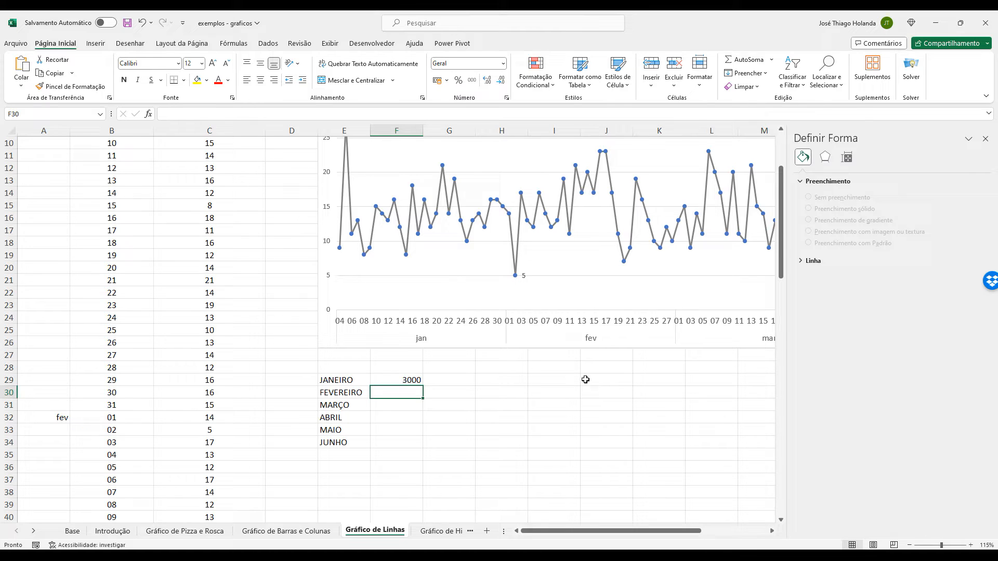
text(3500)
key(Return)
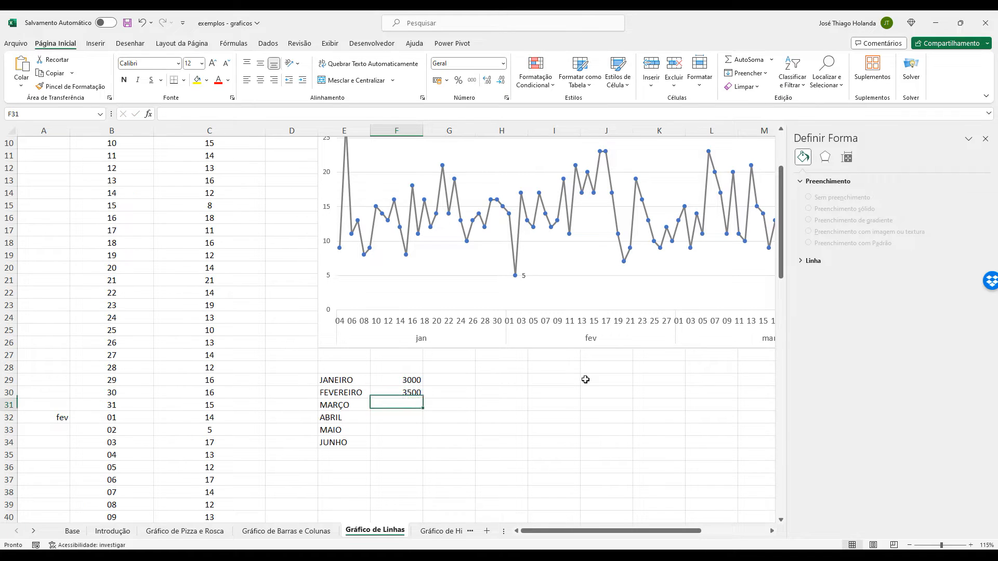
text(30)
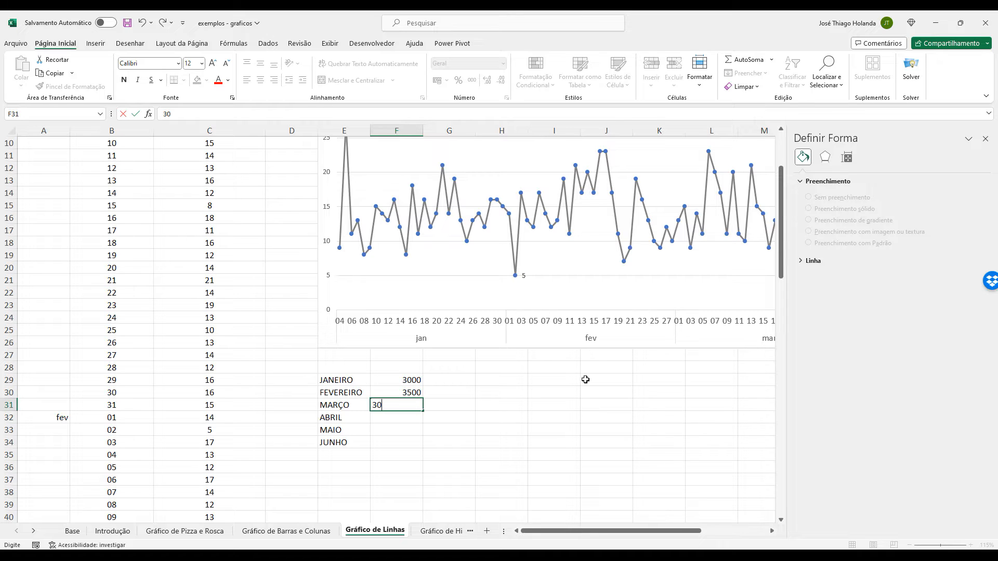
text(0)
key(Return)
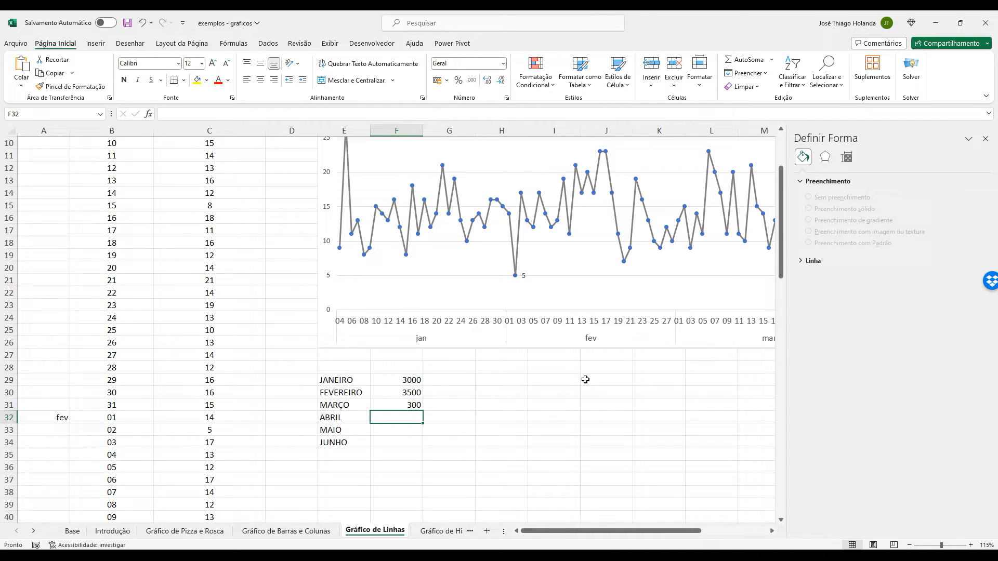
Enter 800 for ABRIL in F32 and 1200 for MAIO in F33.
text(800)
key(Return)
text(1200)
key(Return)
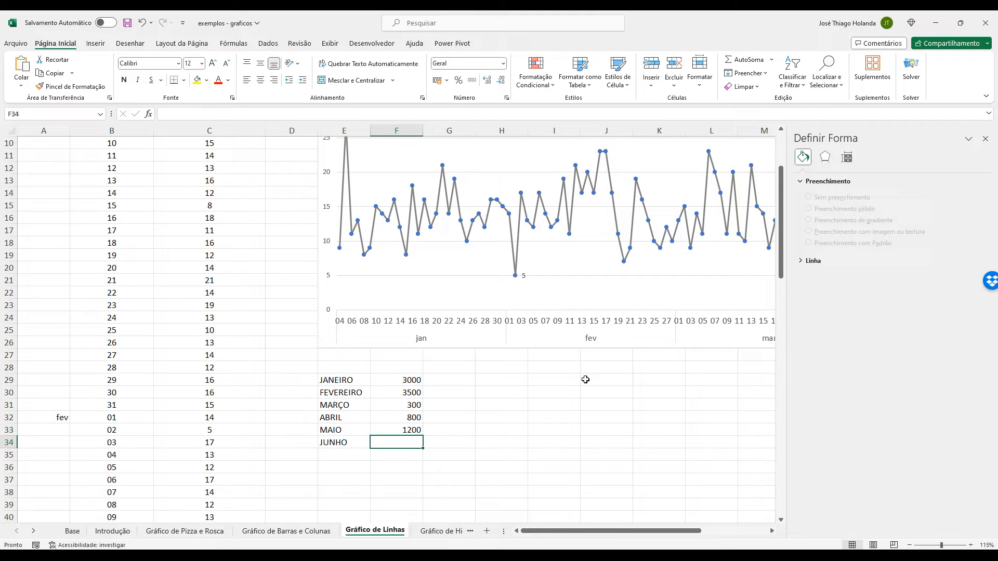
Change the FEVEREIRO value in F30 to 2500 and enter 1500 for JUNHO in F34.
key(Up)
key(Up)
key(Up)
key(Up)
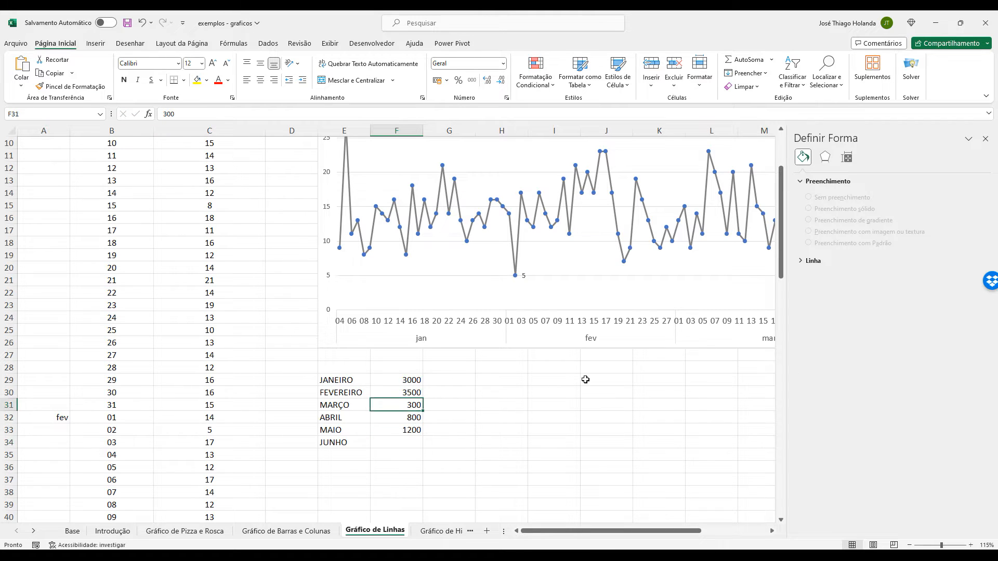
text(2500)
key(Return)
key(Down)
key(Down)
key(Down)
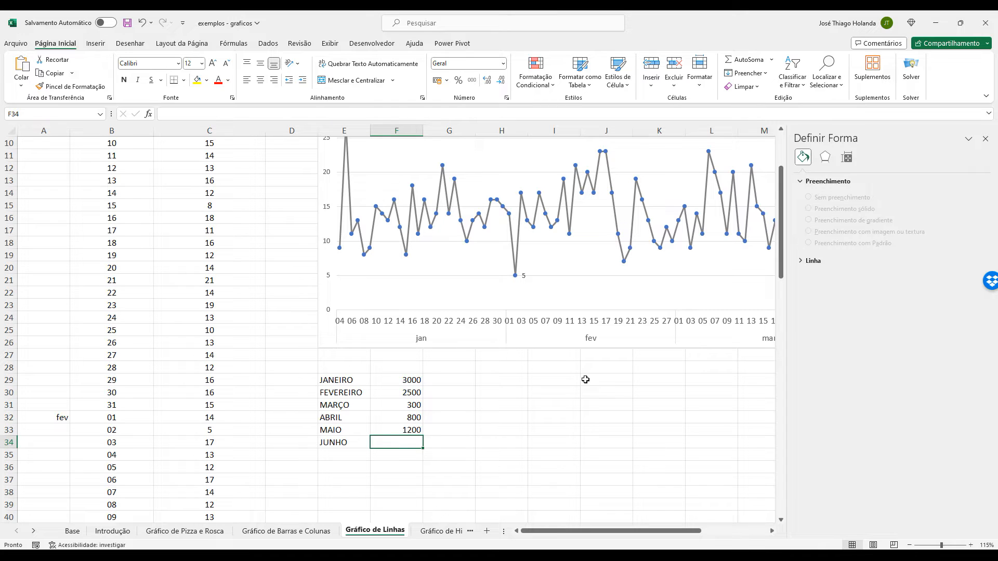
text(1500)
key(Return)
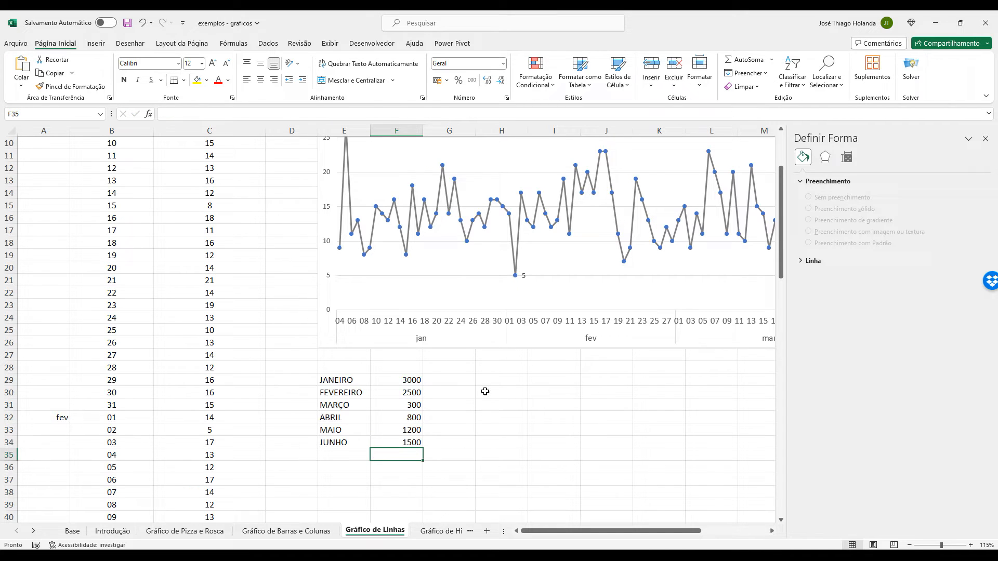
Insert a recommended Coluna Agrupada chart from the month table E29:F34 and place it beside the table.
click(315, 379)
shift+click(400, 442)
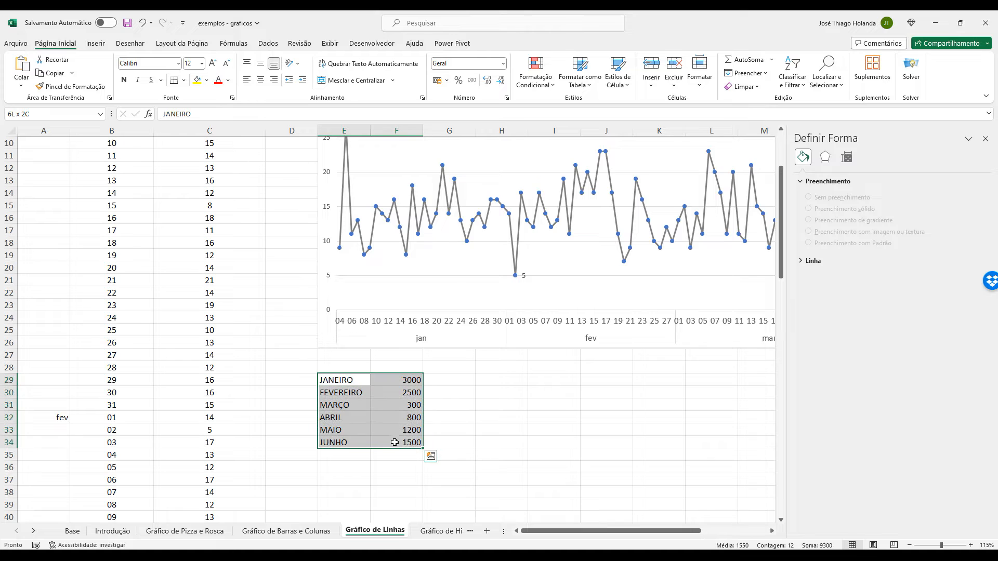
click(94, 44)
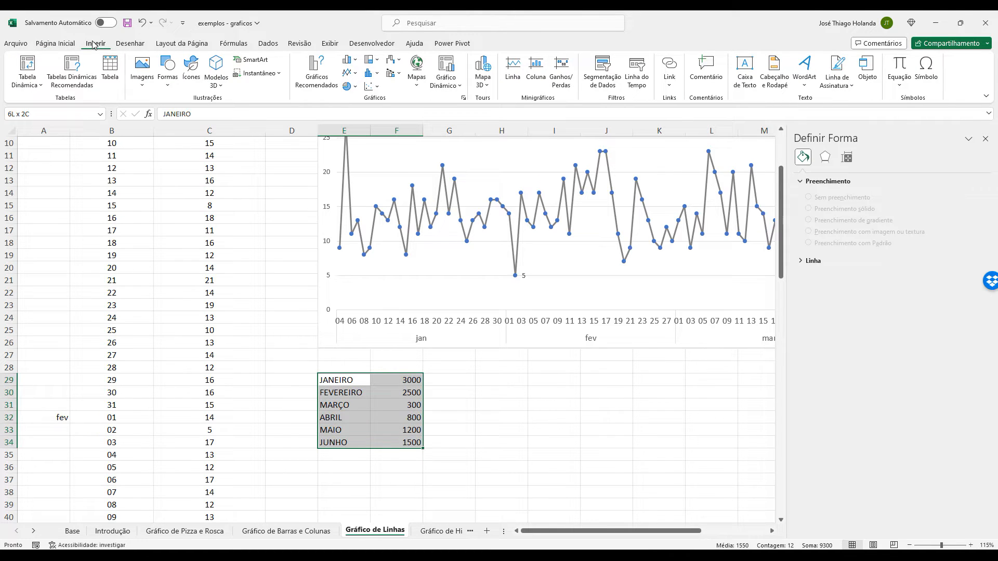
click(318, 78)
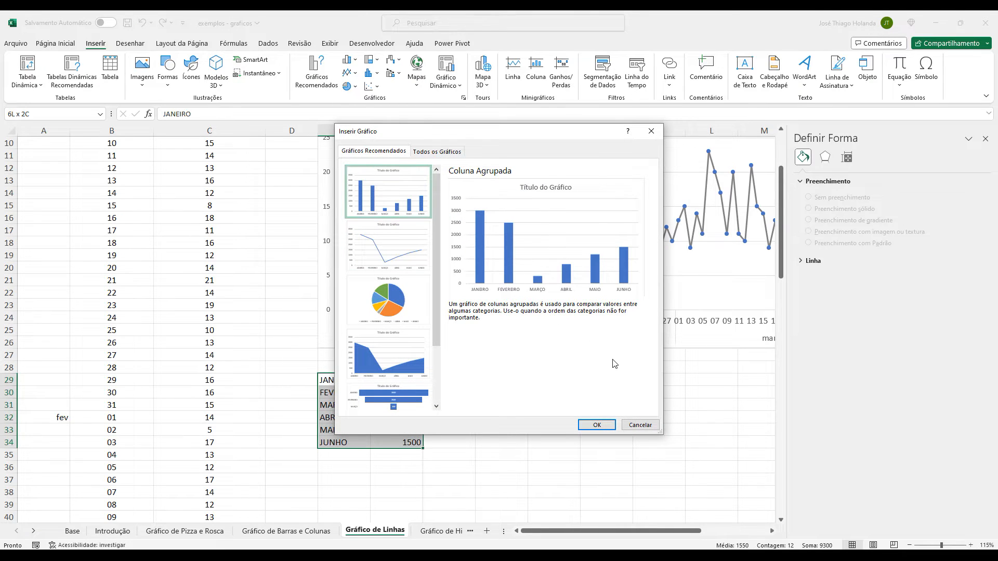
click(602, 422)
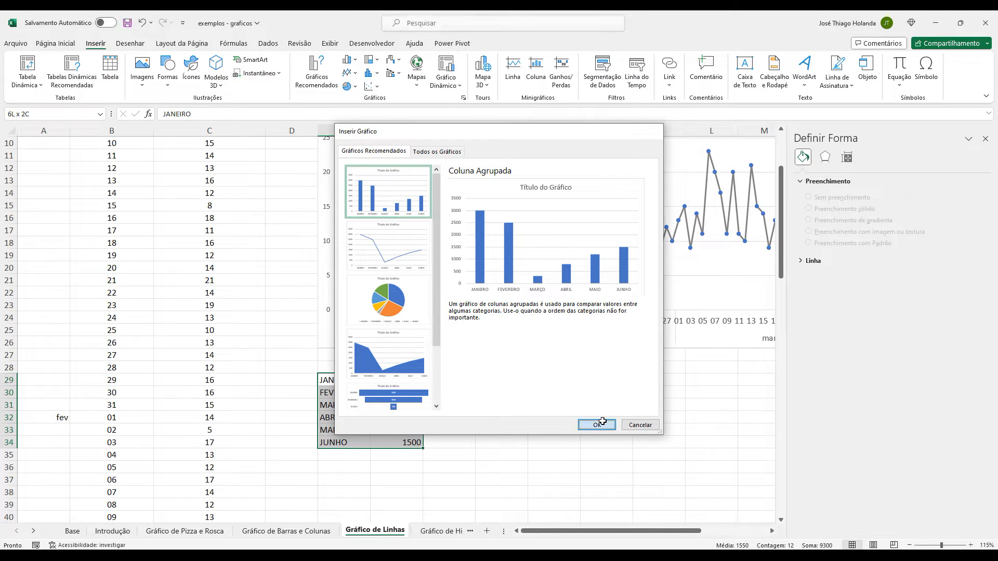
drag(474, 248, 668, 360)
scroll(768, 414, down, 1)
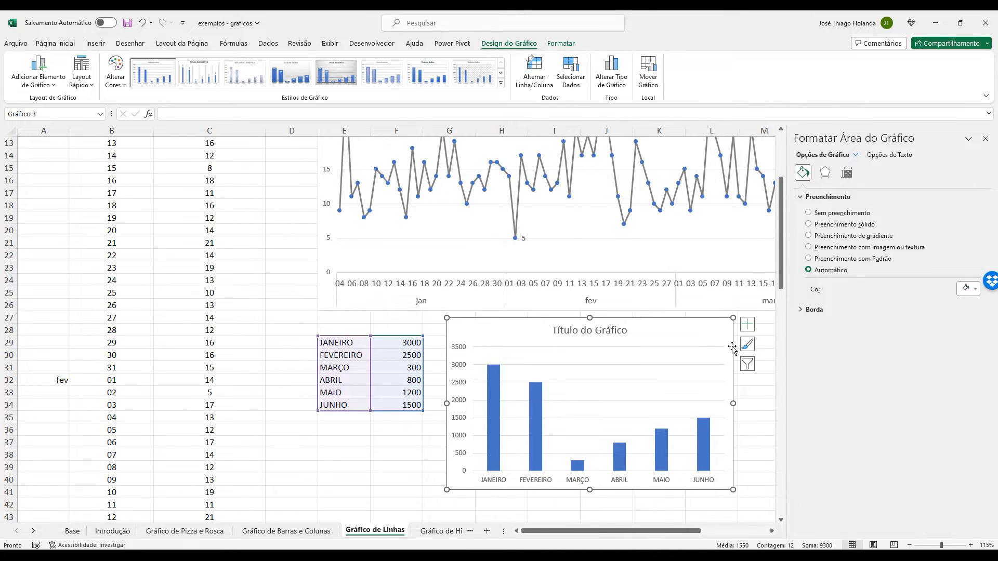
Remove the gridlines from the monthly column chart, add data labels, and deselect the chart.
click(746, 324)
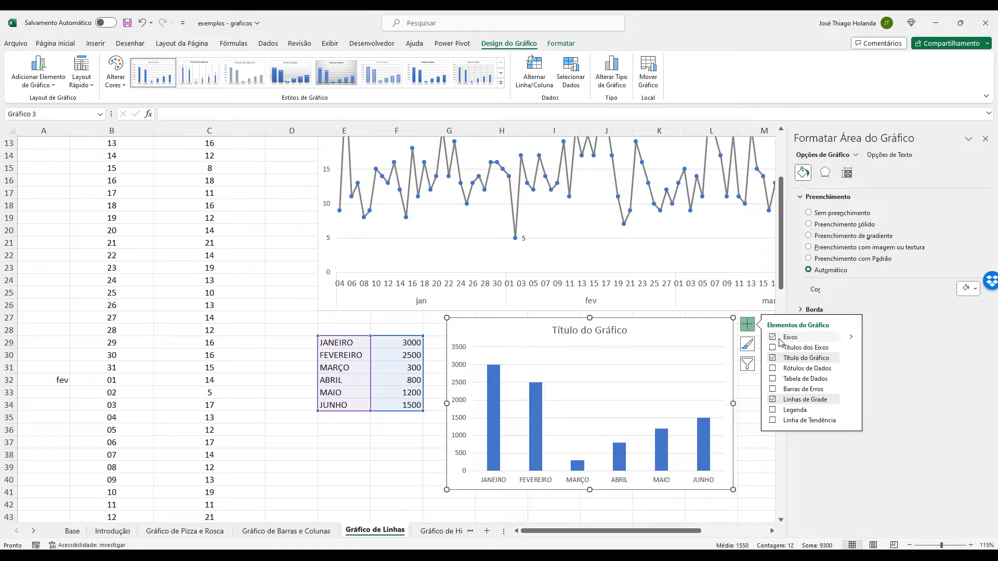
click(773, 400)
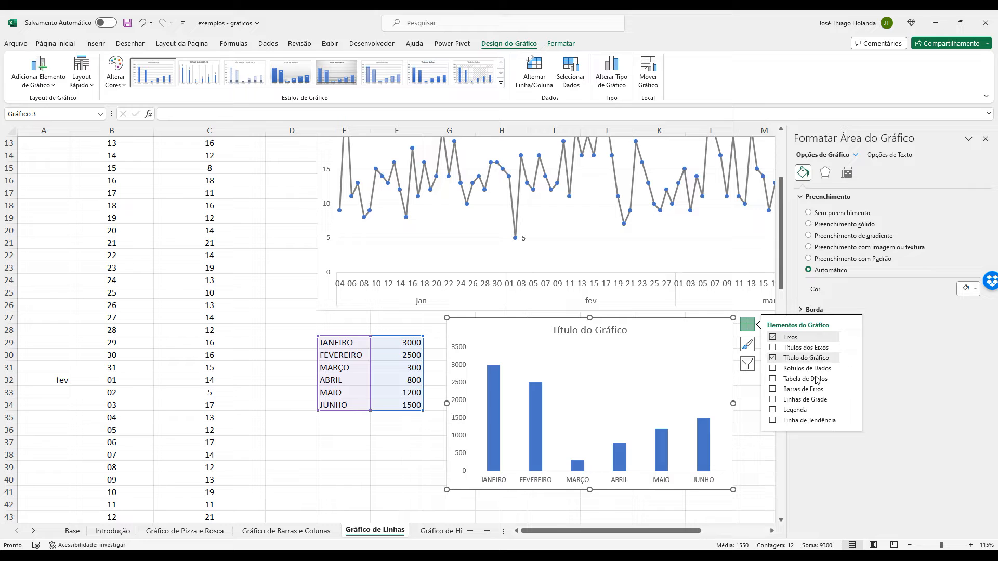
click(773, 369)
click(388, 452)
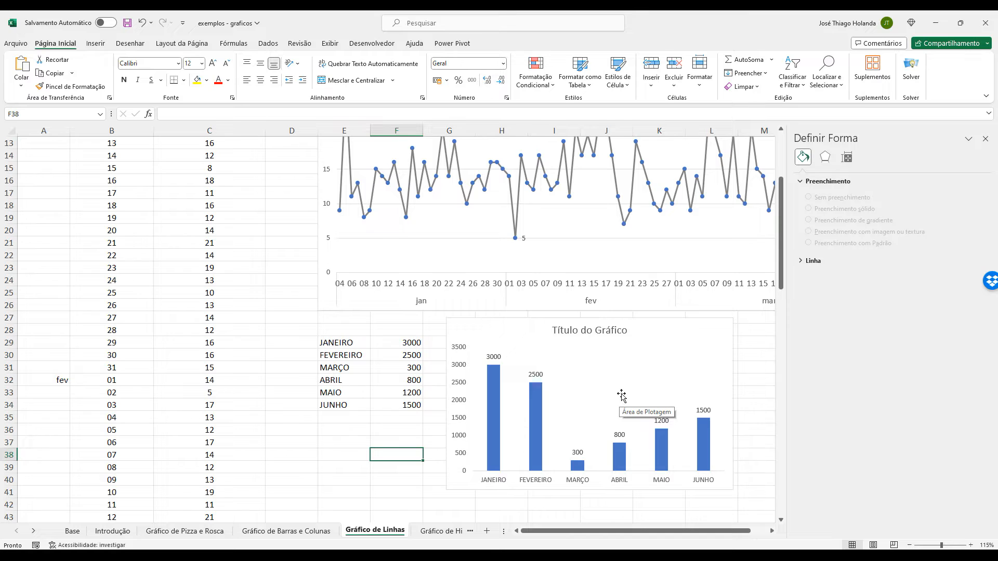
Compare the column chart with the Contratações line chart, then select the line chart and close the formatting pane.
scroll(621, 395, up, 2)
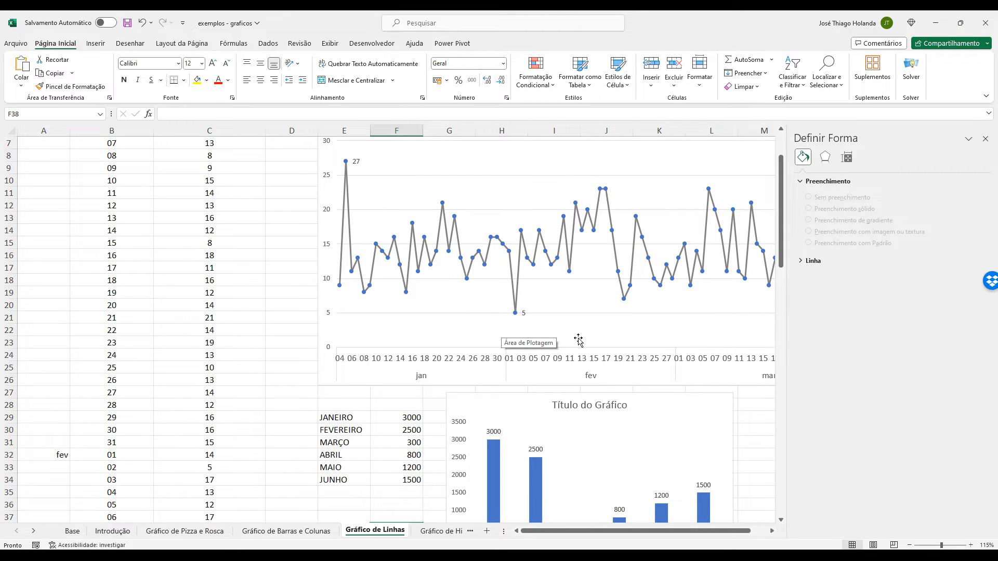
scroll(579, 340, down, 1)
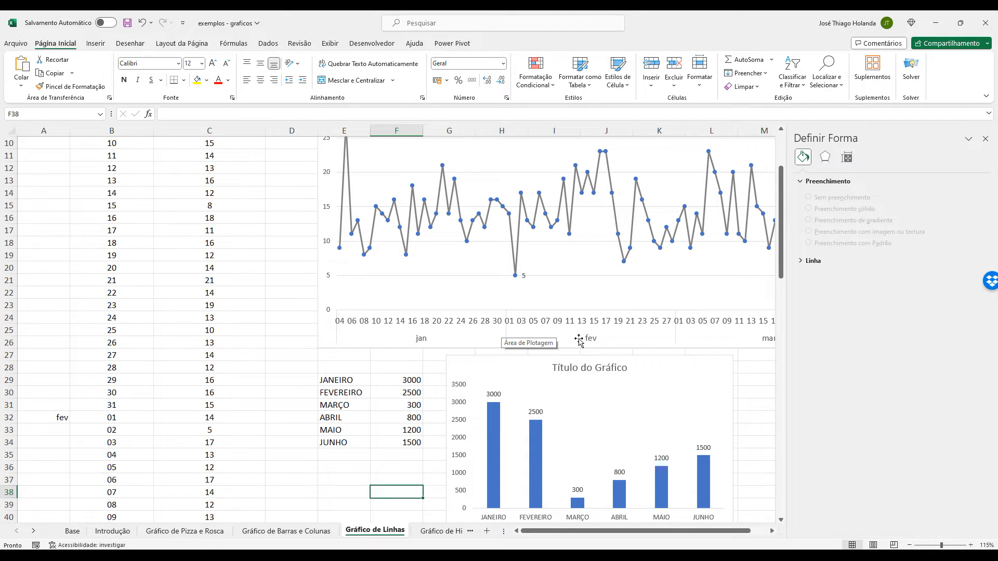
scroll(579, 340, up, 3)
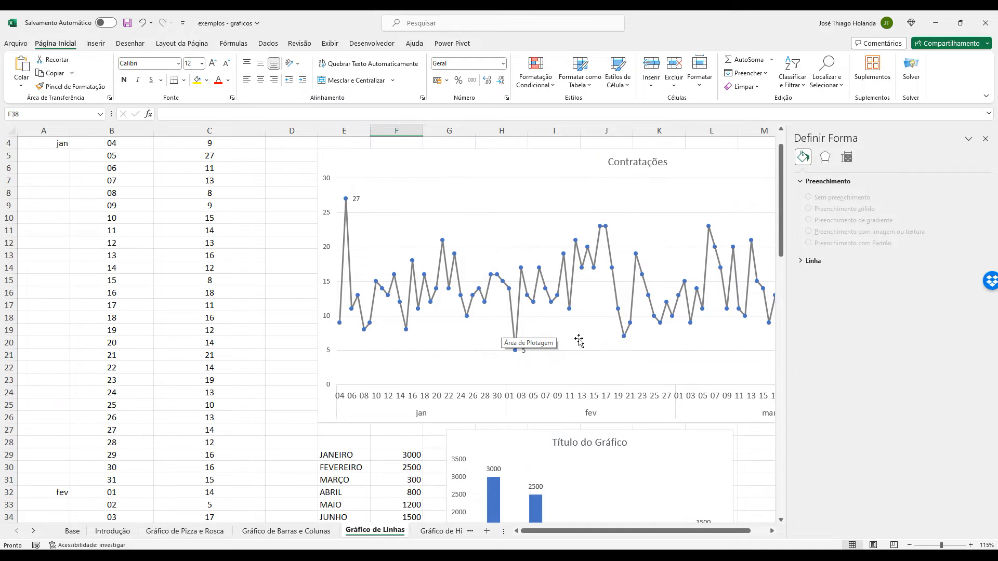
click(52, 181)
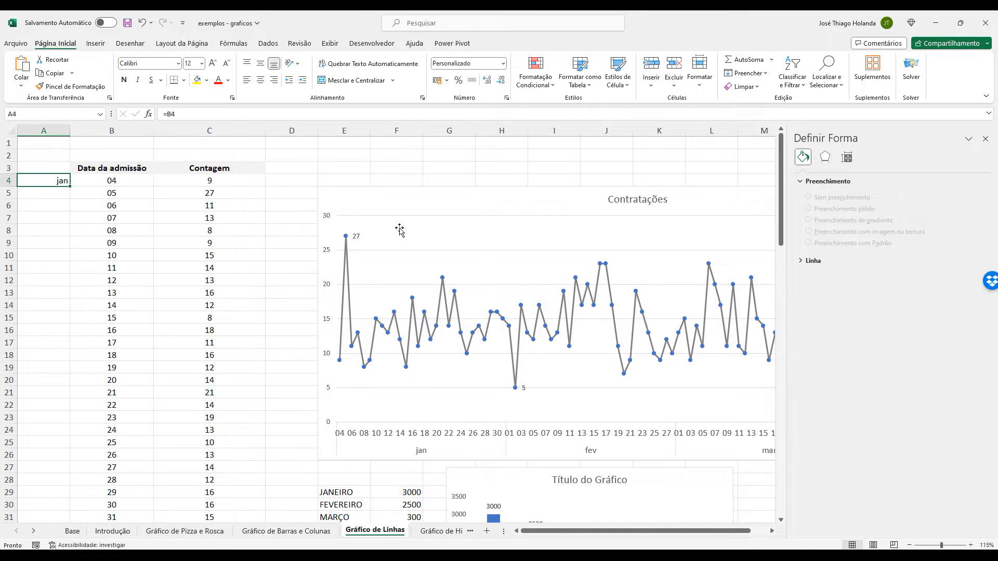
click(421, 201)
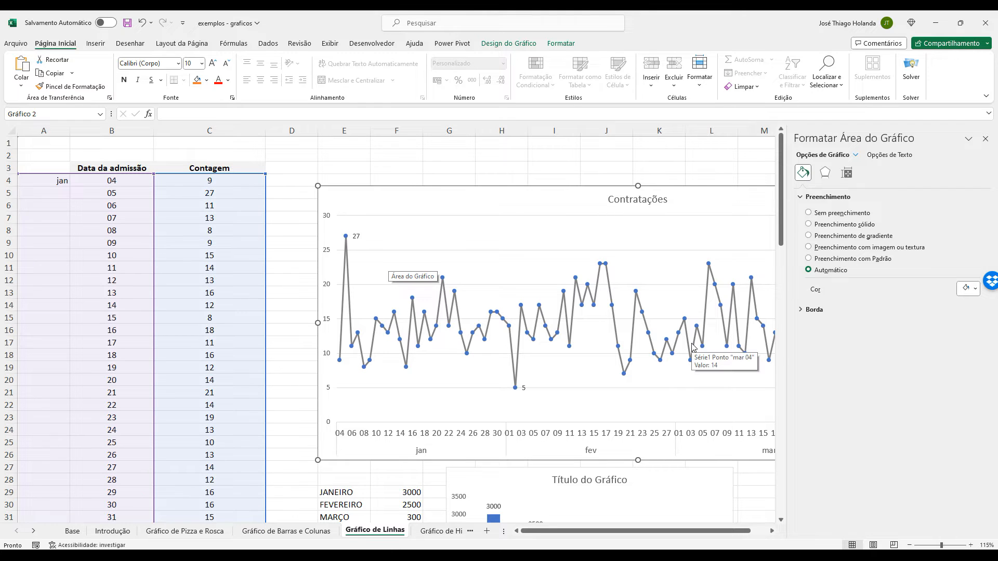
click(985, 139)
Move the Contratações chart slightly up and to the left, away from the monthly column chart.
scroll(725, 314, down, 2)
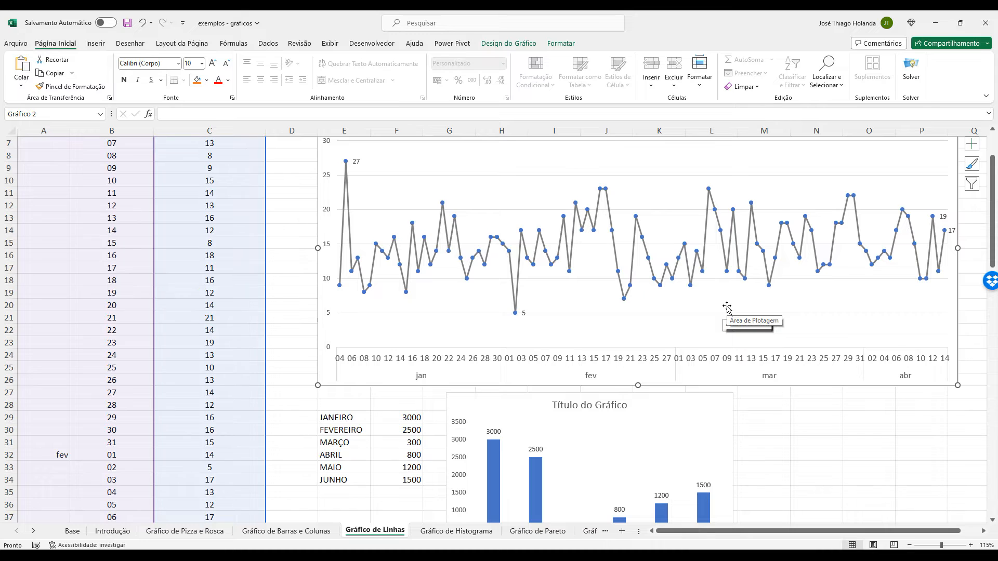
scroll(728, 309, down, 2)
scroll(727, 309, up, 3)
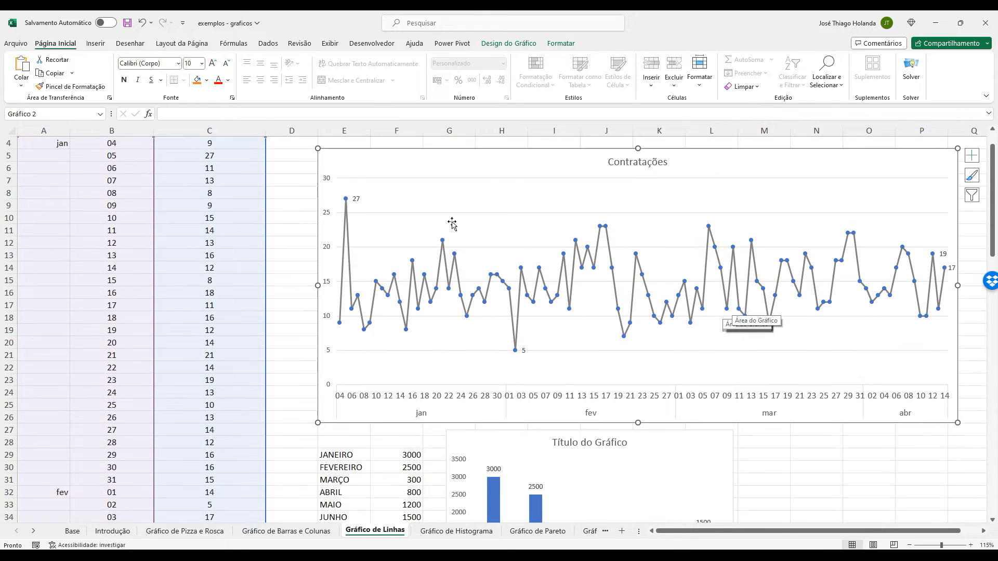
drag(517, 150, 501, 141)
scroll(809, 379, down, 4)
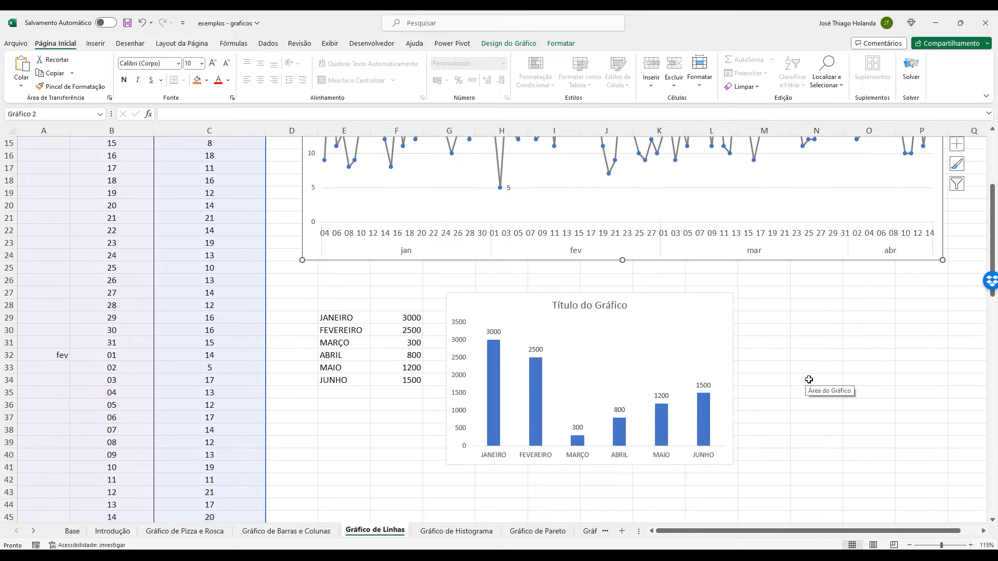
Move the monthly column chart horizontally away from the month table so it spans columns K to P.
scroll(809, 379, down, 2)
scroll(808, 380, up, 7)
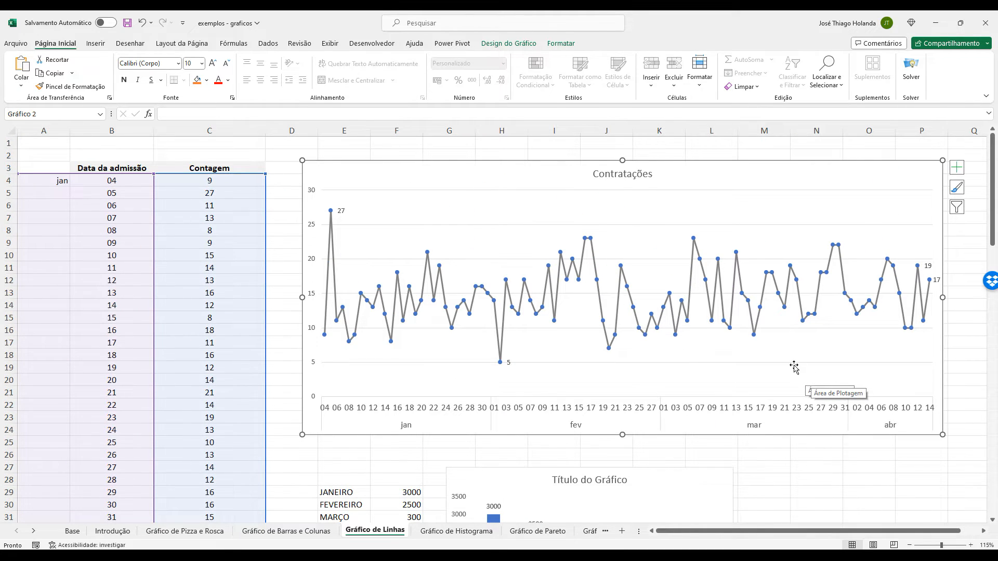
scroll(724, 385, down, 10)
click(387, 318)
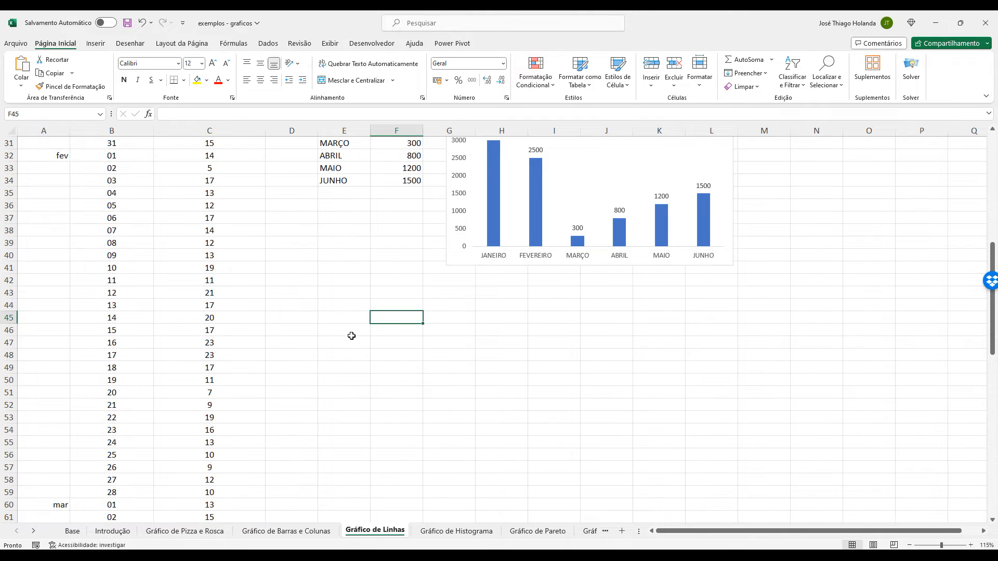
click(352, 335)
scroll(423, 345, up, 3)
scroll(423, 346, down, 1)
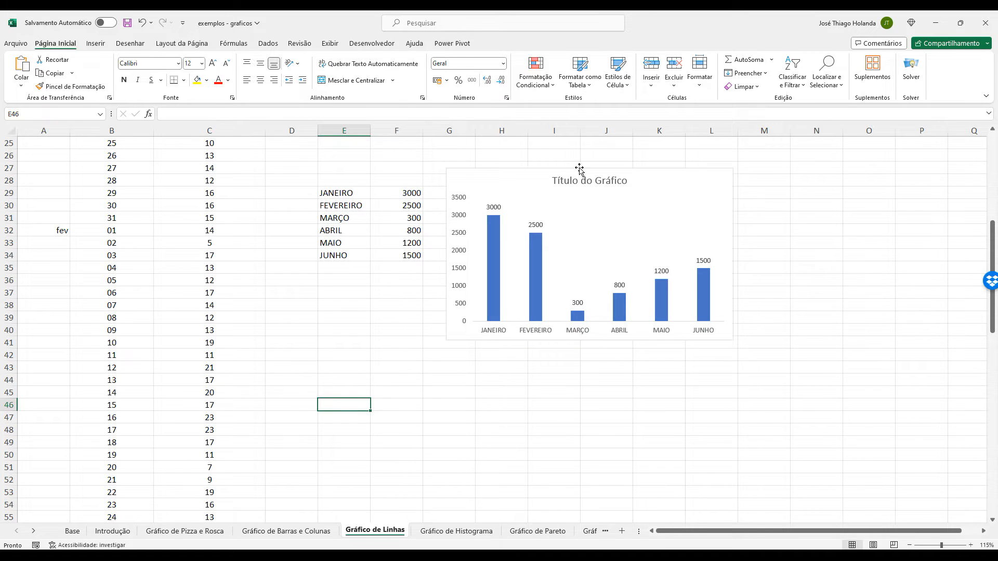
drag(580, 169, 792, 169)
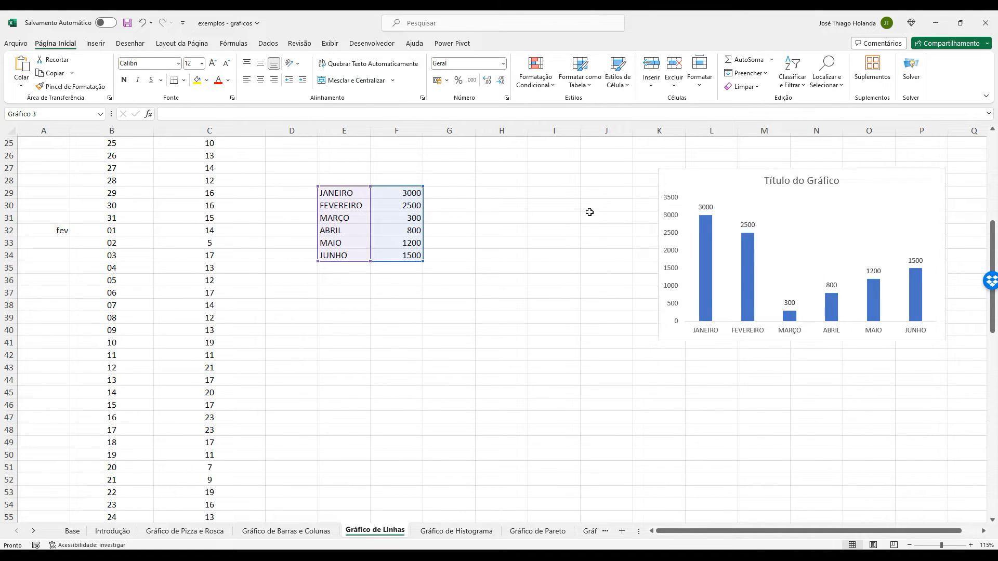
Extend the month names series from JUNHO in E34 down to DEZEMBRO in E52.
click(330, 277)
click(339, 194)
click(347, 256)
drag(341, 190, 374, 260)
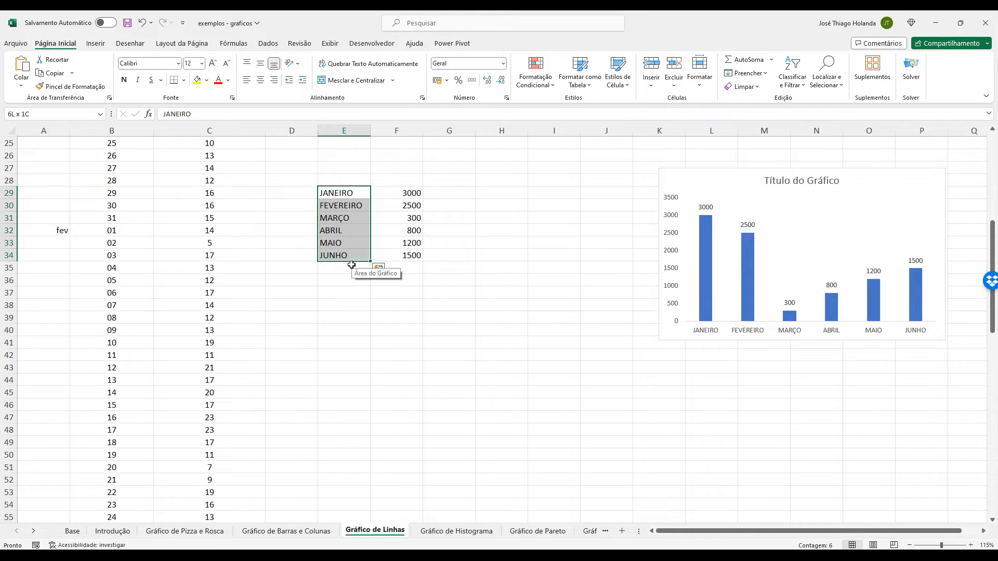
click(352, 266)
click(362, 257)
click(354, 265)
click(359, 253)
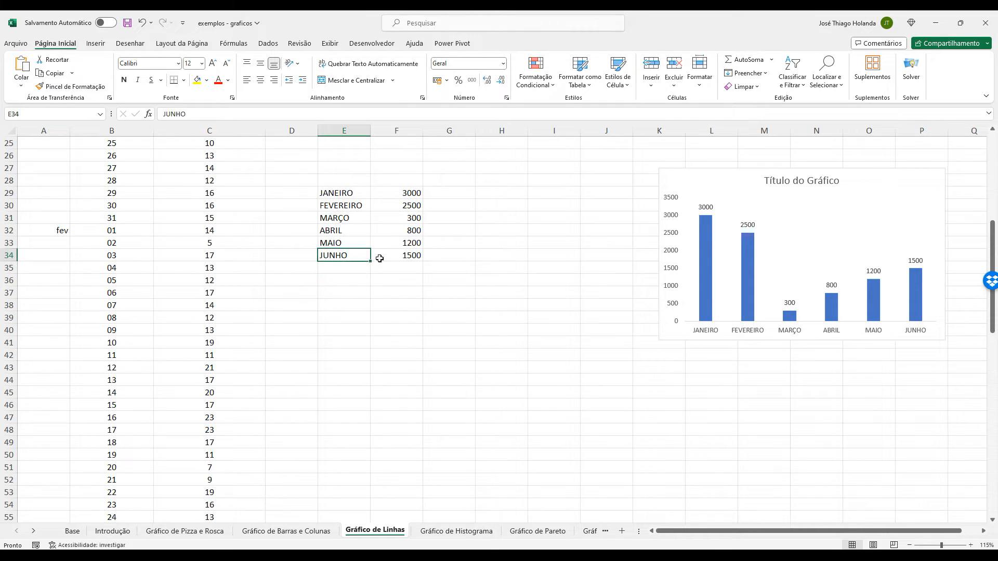
drag(370, 262, 372, 481)
click(394, 392)
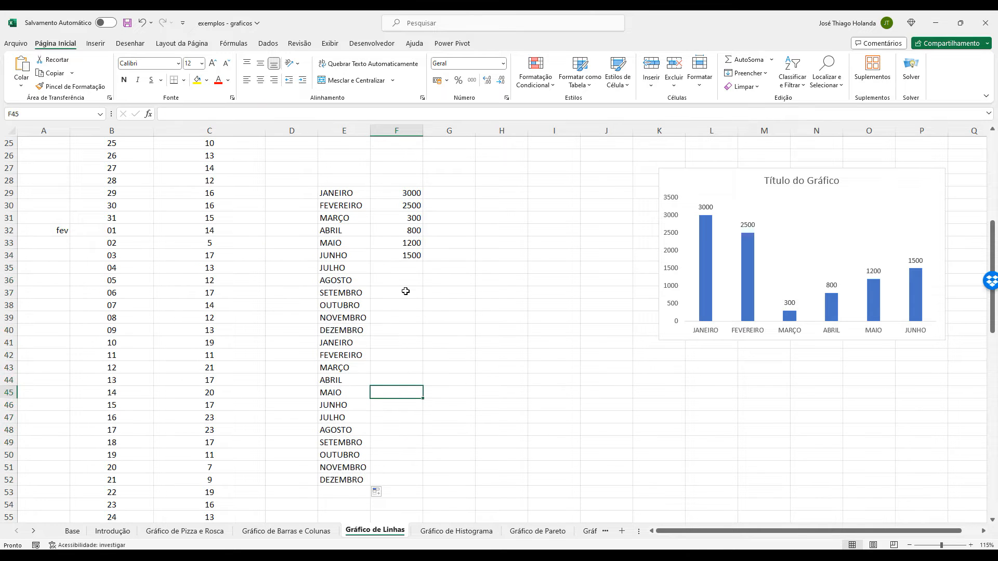
Enter 1800, 2000, 2300 and 2350 for JULHO through OUTUBRO in F35:F38.
click(414, 265)
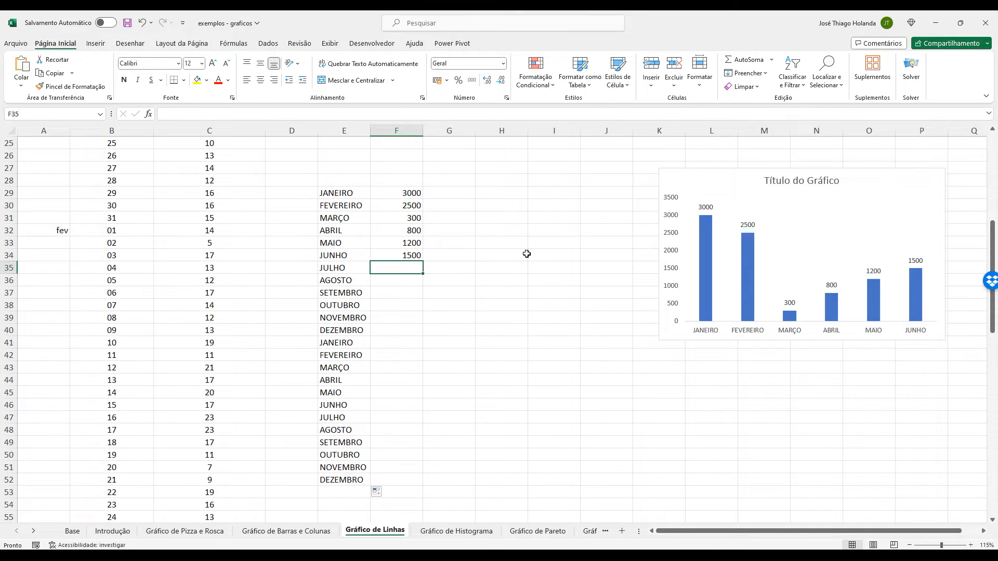
text(1800)
key(Return)
text(2000)
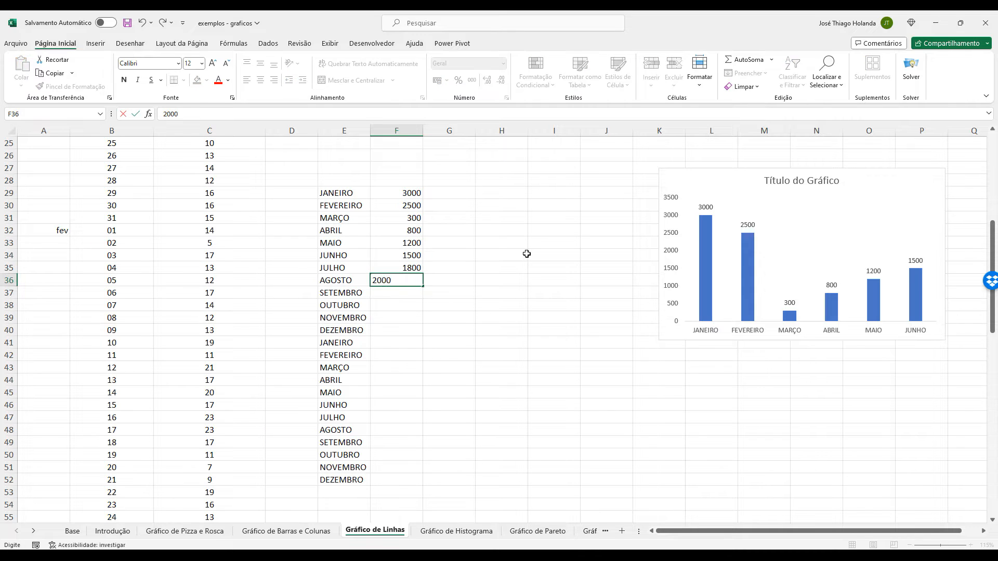
key(Return)
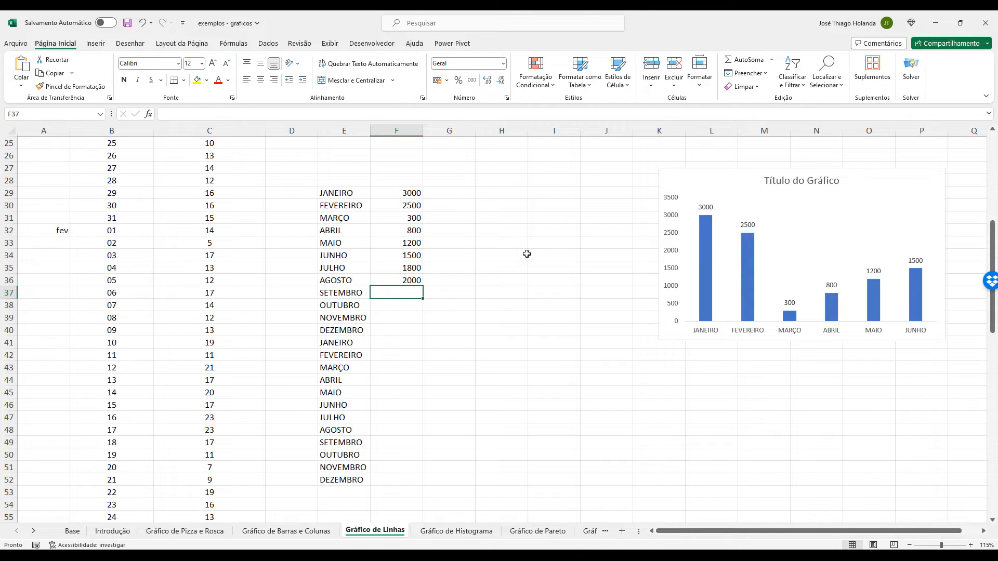
text(2300)
key(Return)
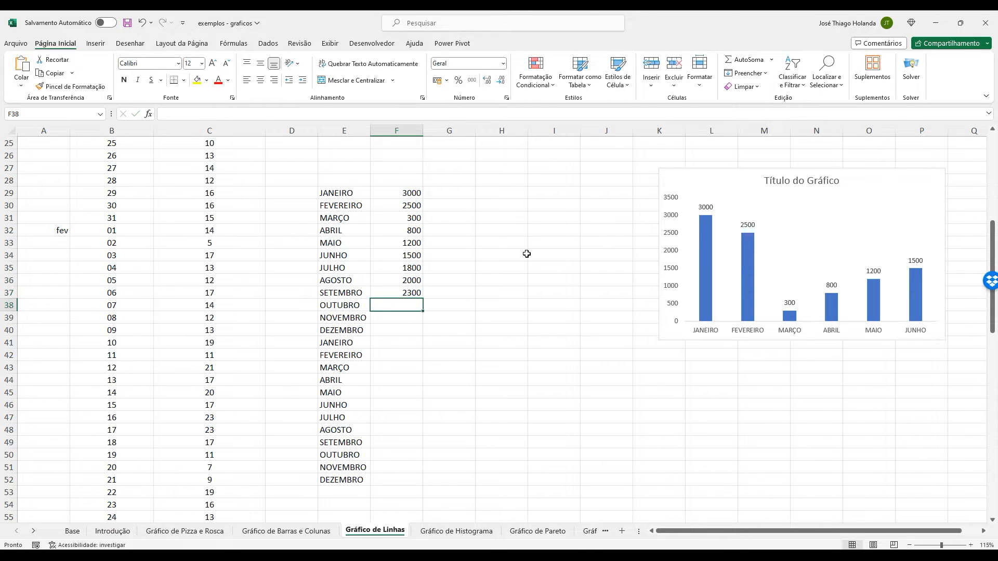
text(2)
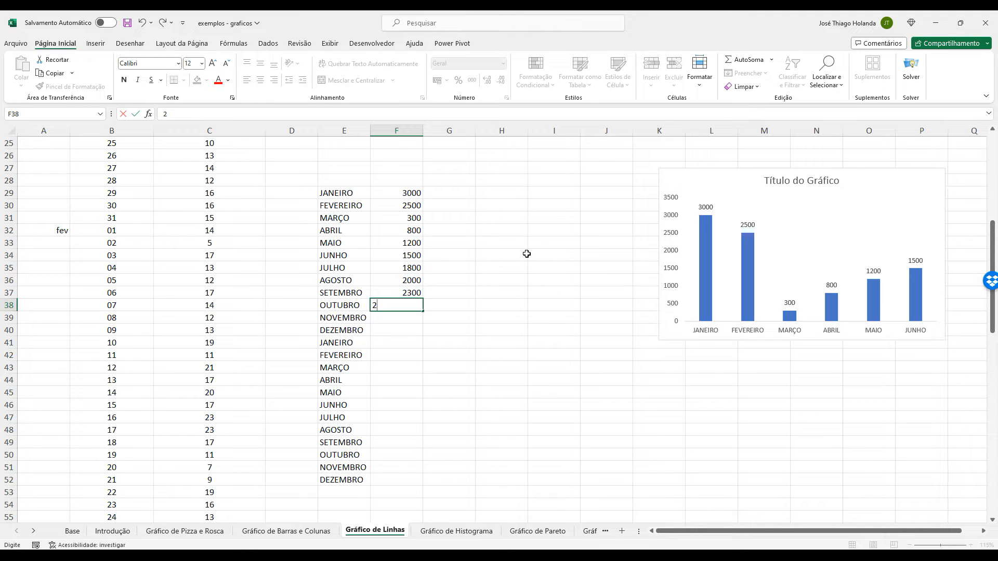
text(350)
key(Return)
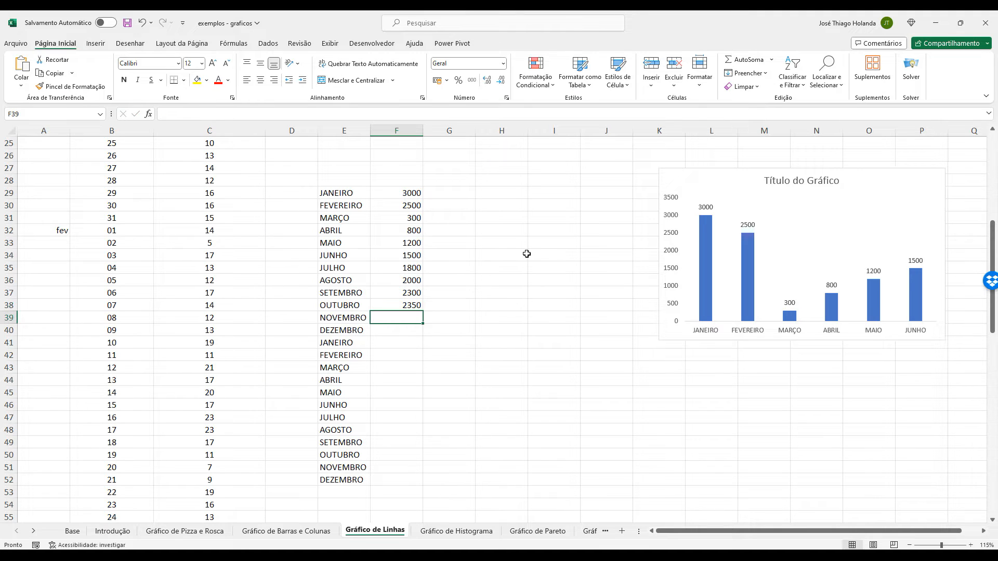
Enter 2600 for NOVEMBRO in F39 and 2750 for DEZEMBRO in F40.
text(1)
text(600)
key(Return)
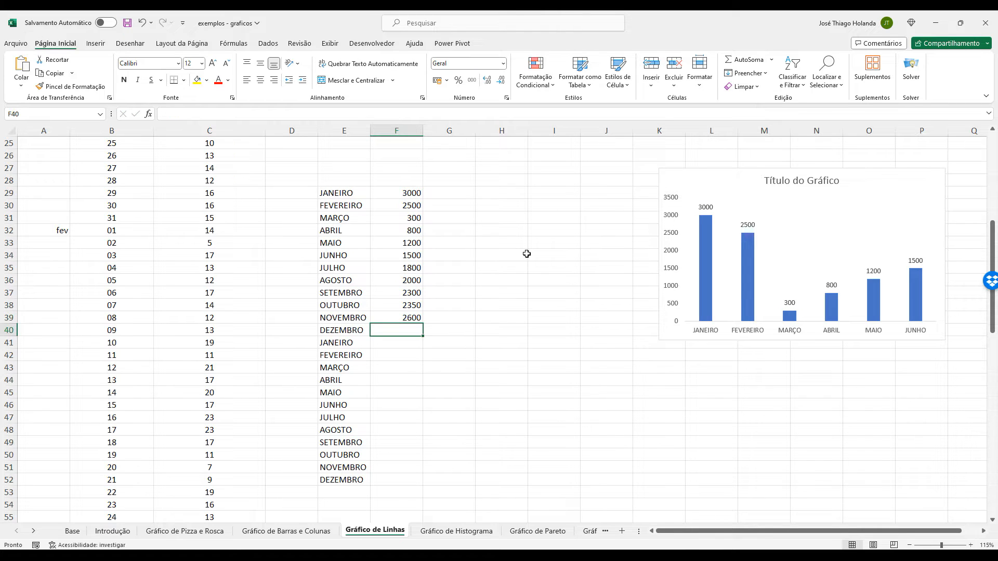
text(2750)
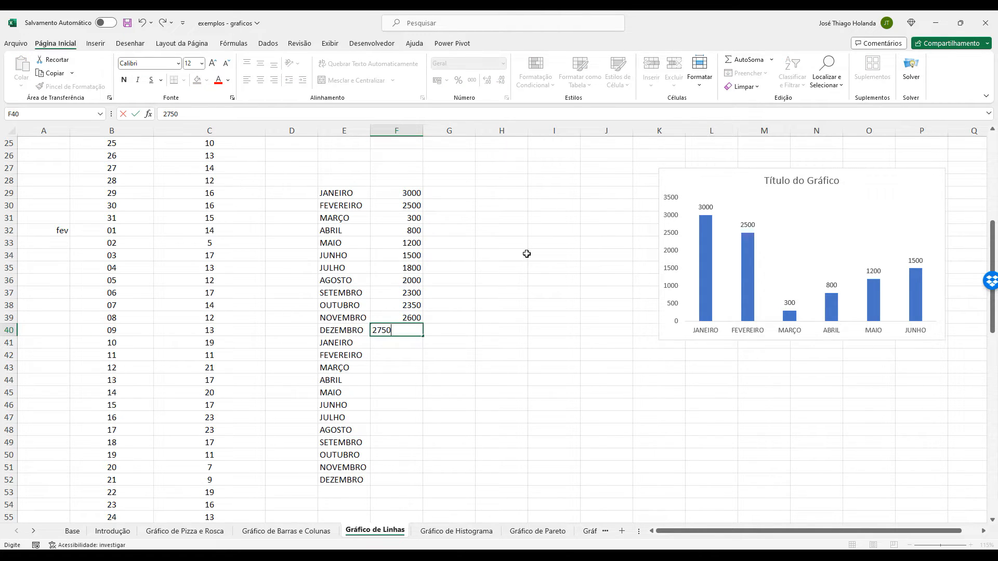
key(Return)
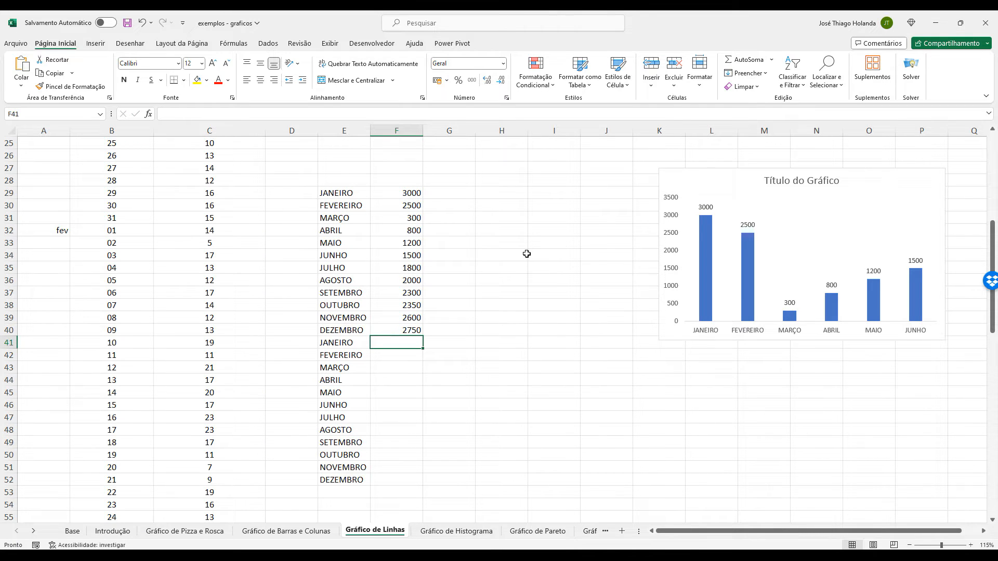
Enter 3200, 2550, 700, 1000 and 1200 for the second JANEIRO through MAIO in F41:F45.
text(320)
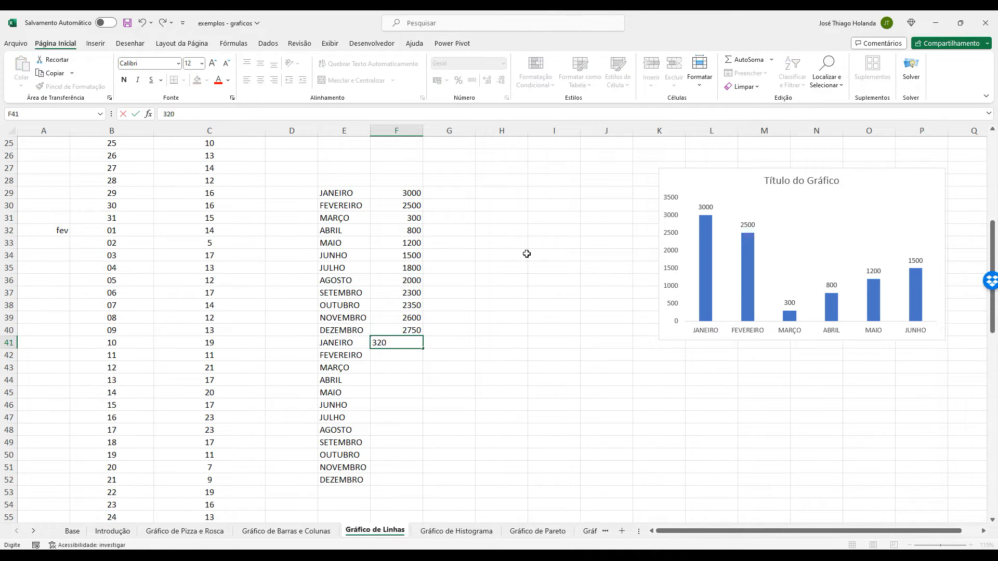
text(0)
key(Return)
text(2)
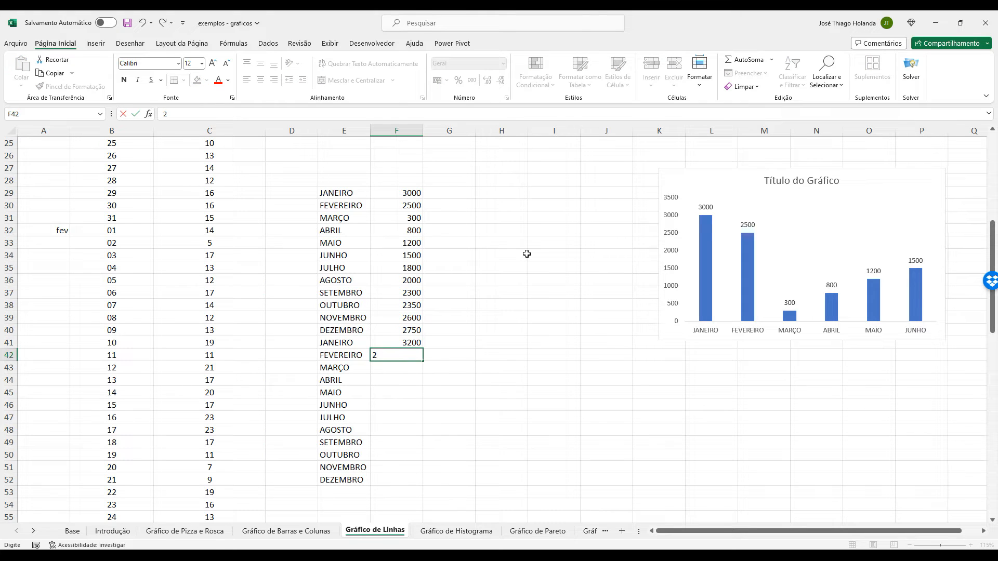
key(Return)
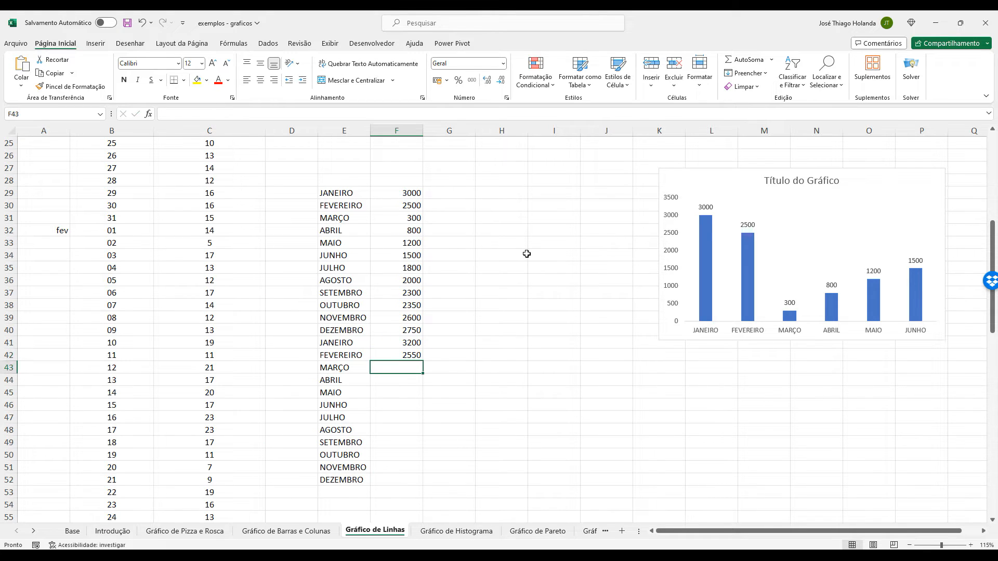
text(700)
key(Return)
text(100)
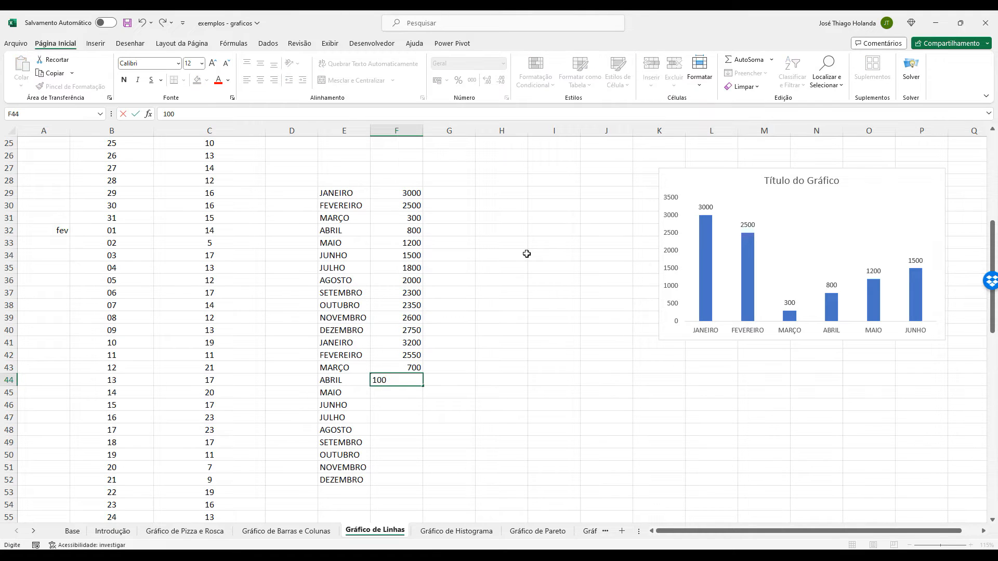
text(0)
key(Return)
text(1200)
key(Return)
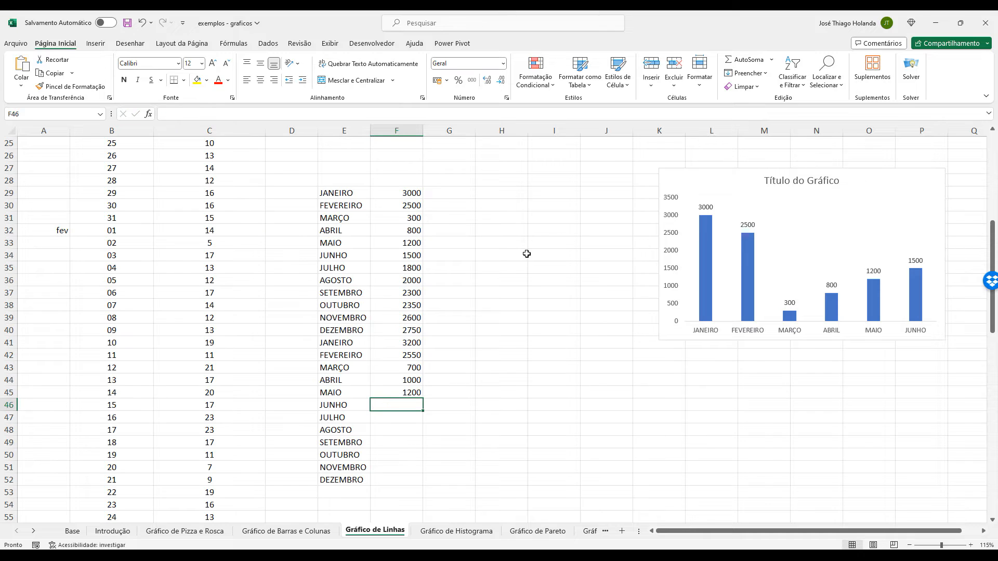
Enter 1600, 1900, 2000 and 2100 for the second JUNHO through SETEMBRO in F46:F49.
text(1)
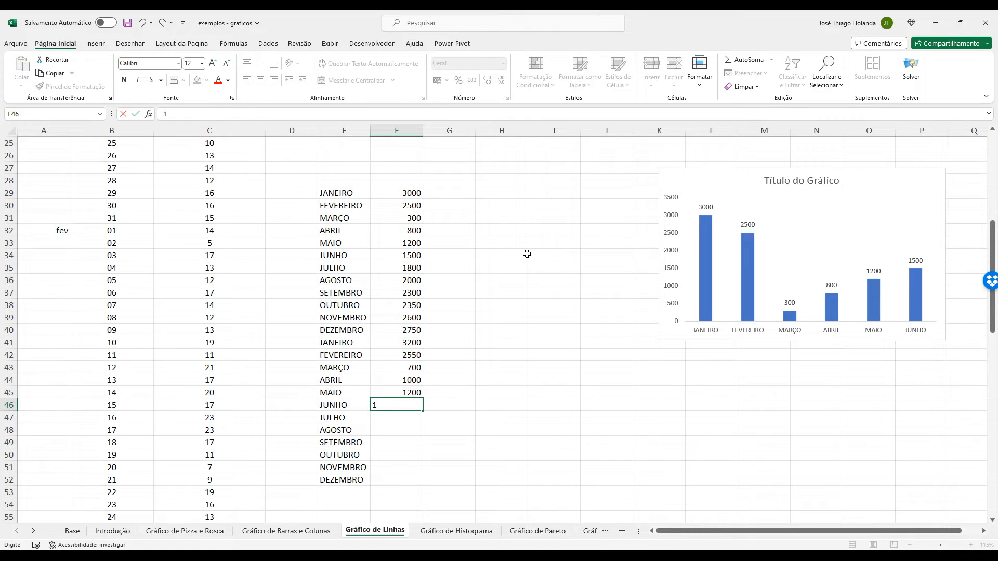
text(600)
key(Return)
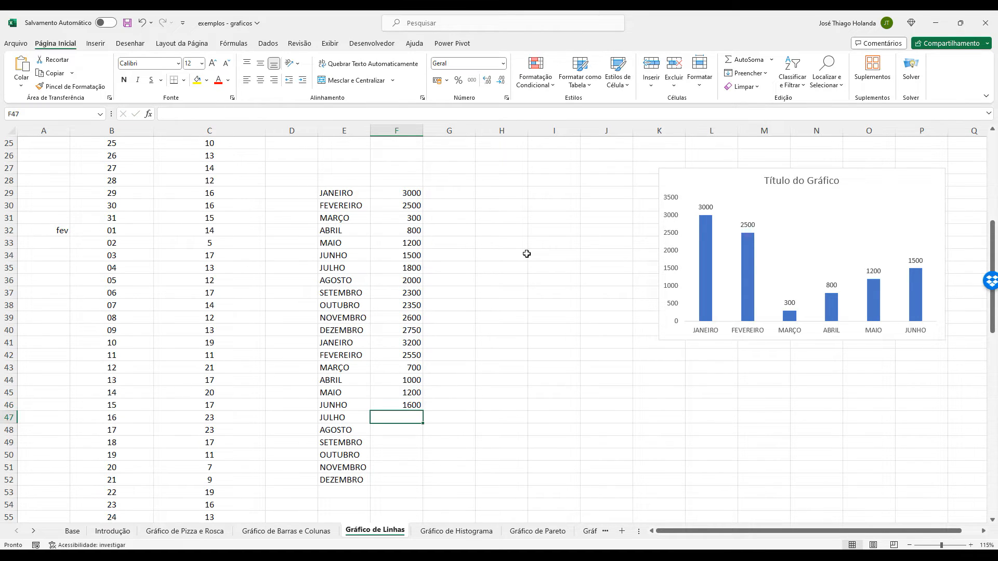
text(1900)
key(Return)
text(2000)
key(Return)
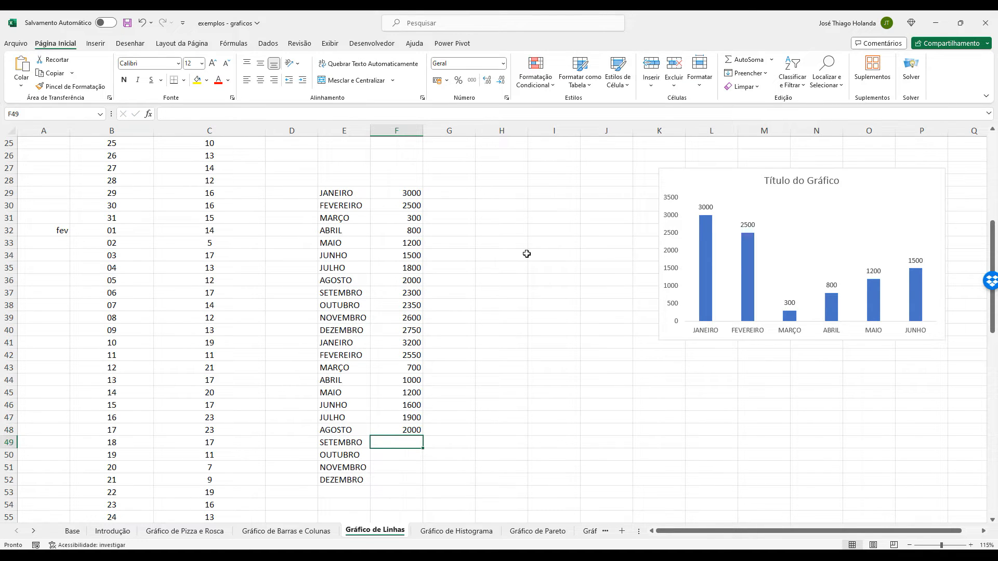
text(2100)
key(Return)
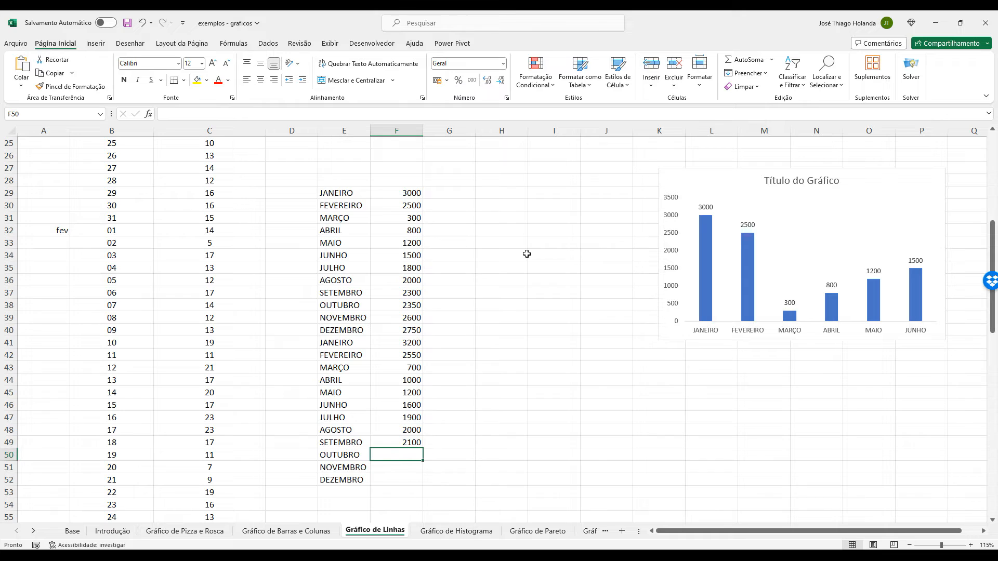
Enter 2600, 2800 and 3000 for the last OUTUBRO, NOVEMBRO and DEZEMBRO in F50:F52.
text(2600)
key(Return)
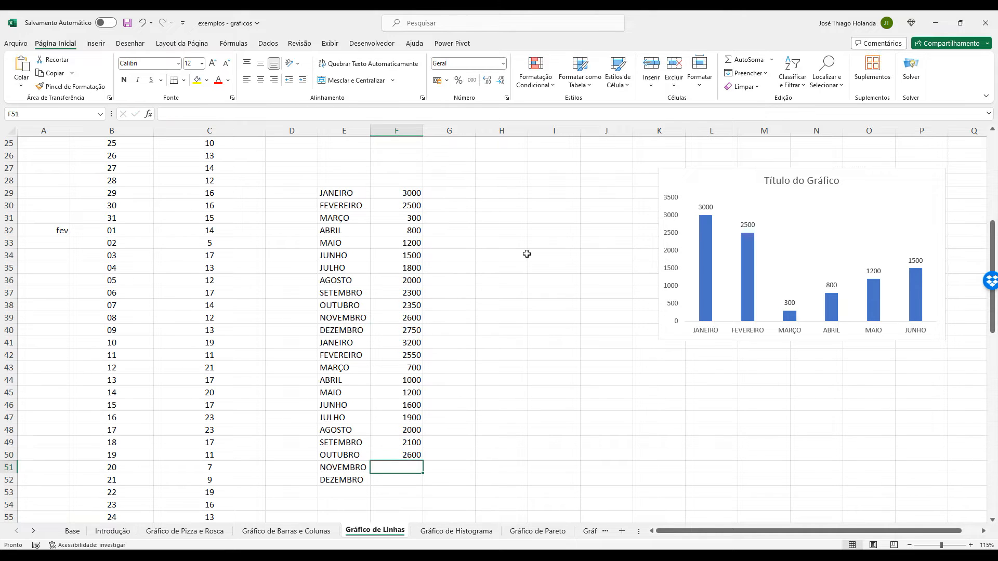
text(2800)
key(Return)
text(3000)
key(Return)
Add the column headers A, B and C above the monthly values in F28:H28.
click(401, 171)
key(Down)
text(a)
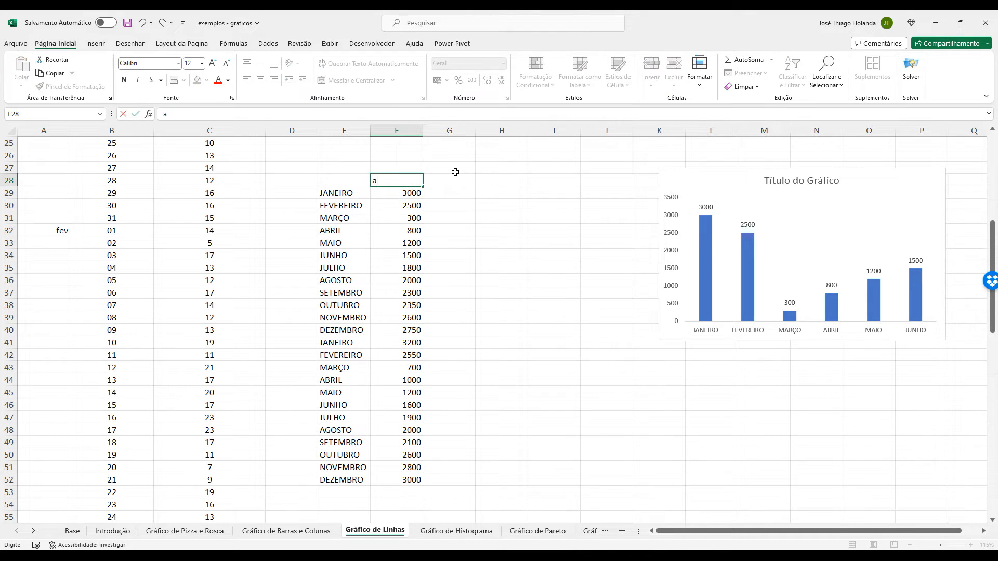
key(Tab)
text(B)
key(Tab)
text(C)
key(Return)
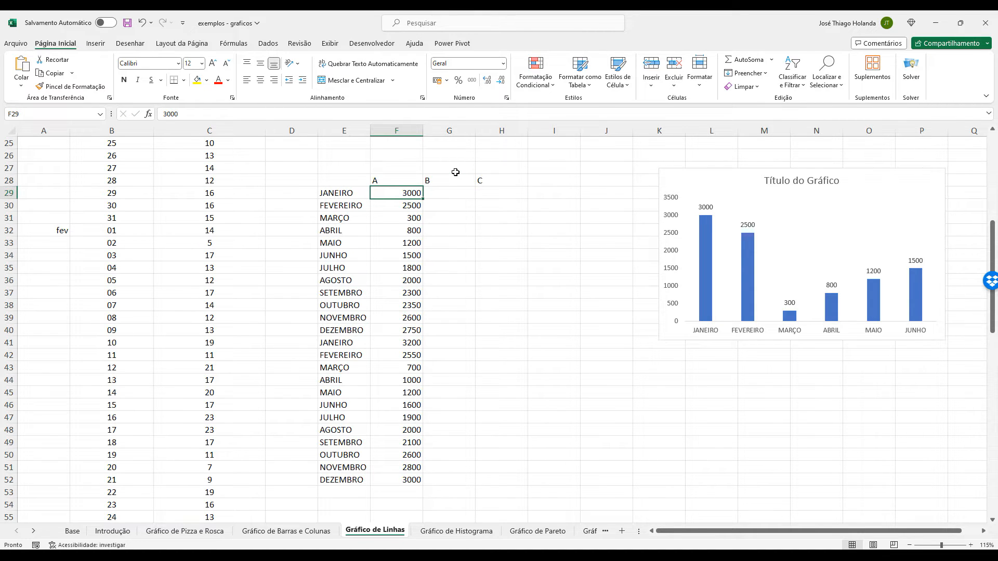
Enter =F29-(F29*0,1) in G29 under header B and fill the formula down to G52.
click(451, 190)
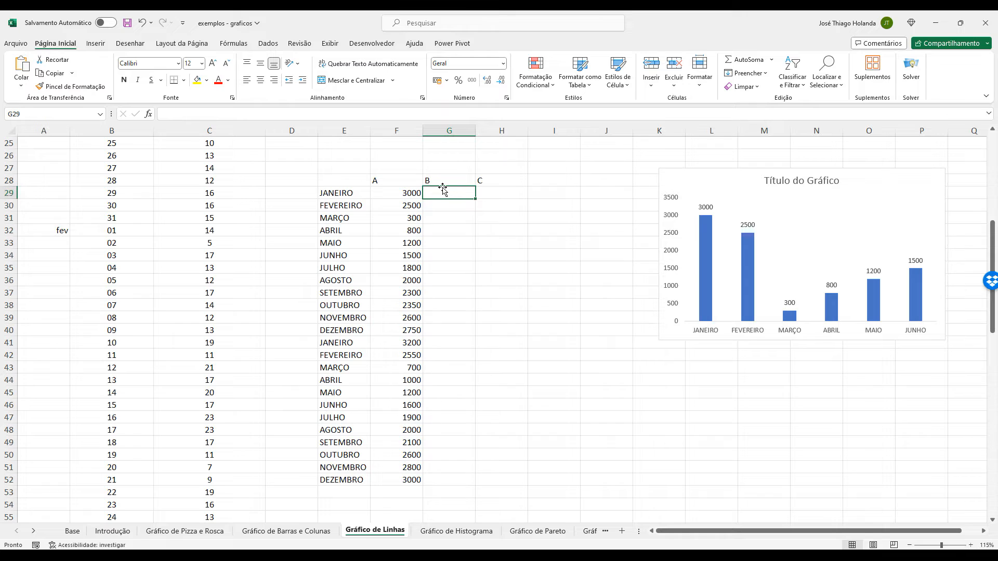
text(=-)
key(BackSpace)
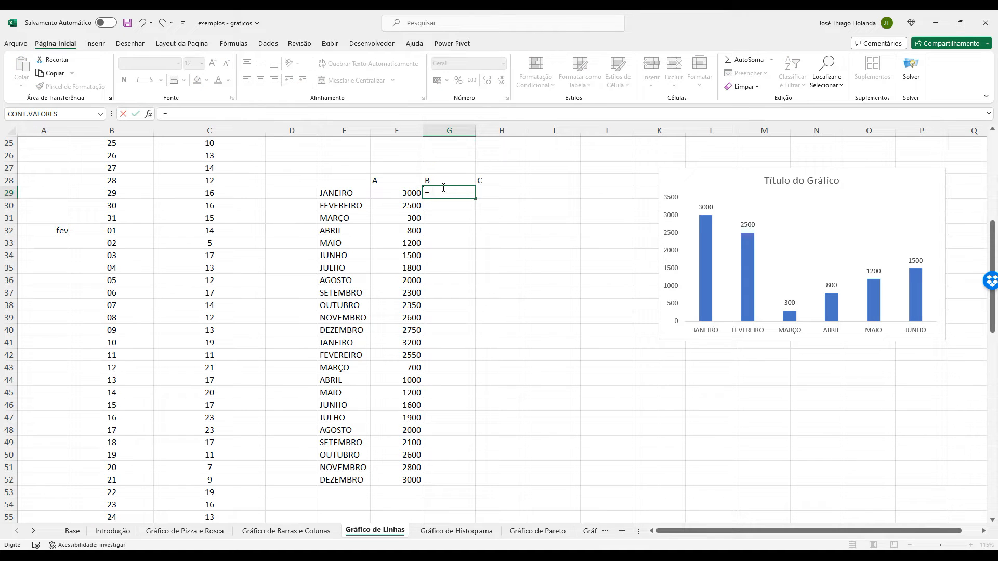
click(396, 194)
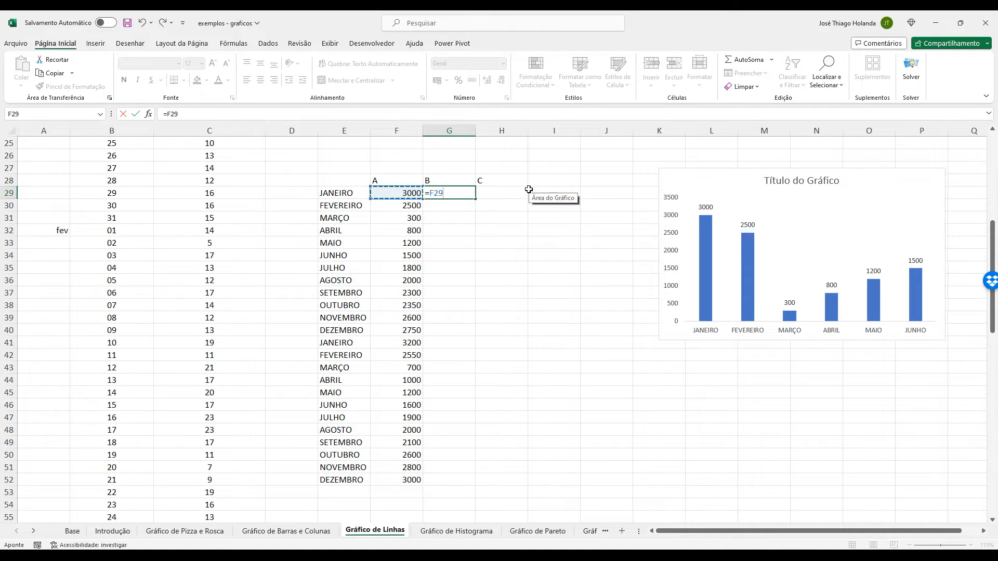
text(-()
click(403, 191)
text(*0,1)
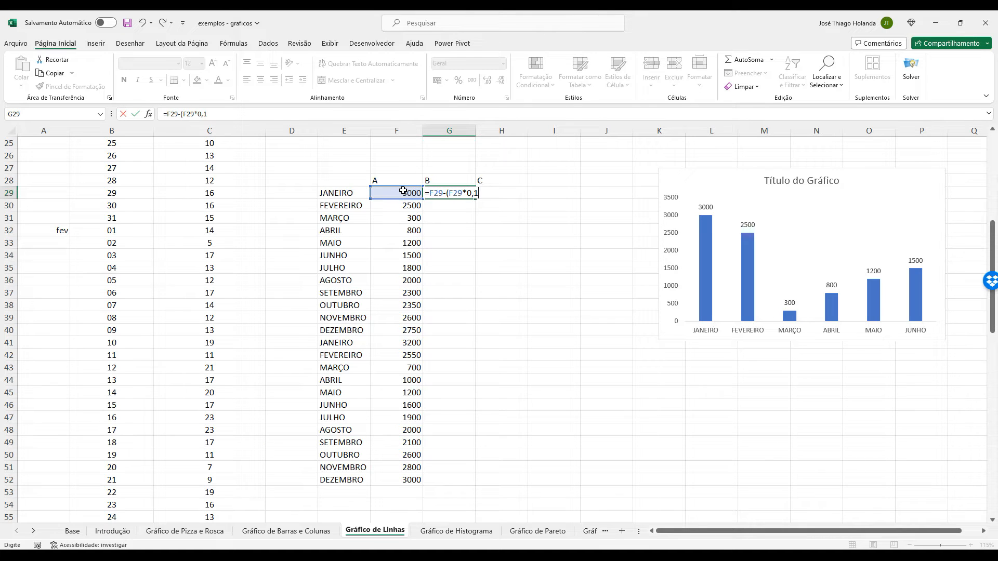
text())
key(Return)
key(Up)
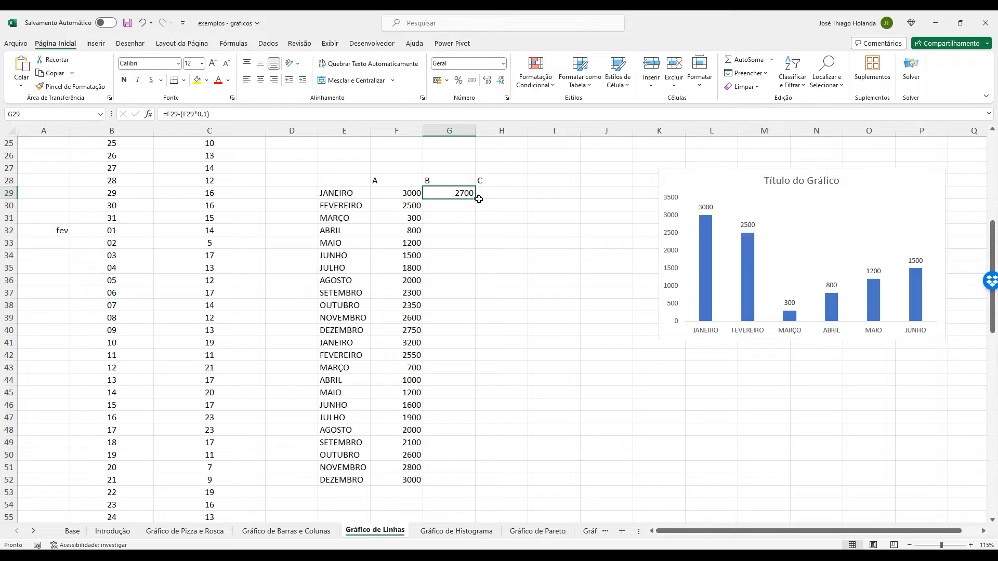
drag(475, 199, 477, 485)
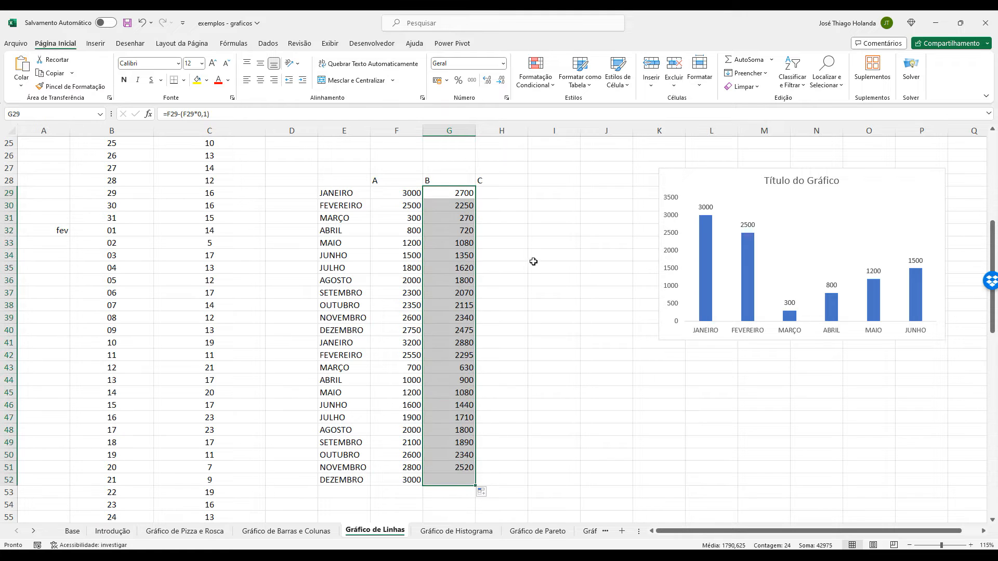
click(491, 194)
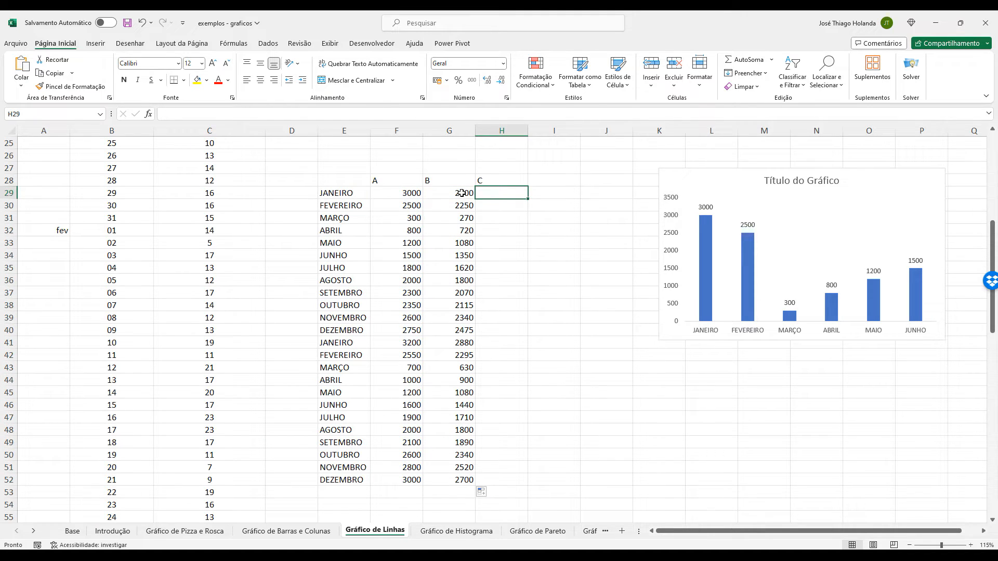
Enter =G29-(G29*0,05) in H29 under header C and fill the formula down to H52.
text(=)
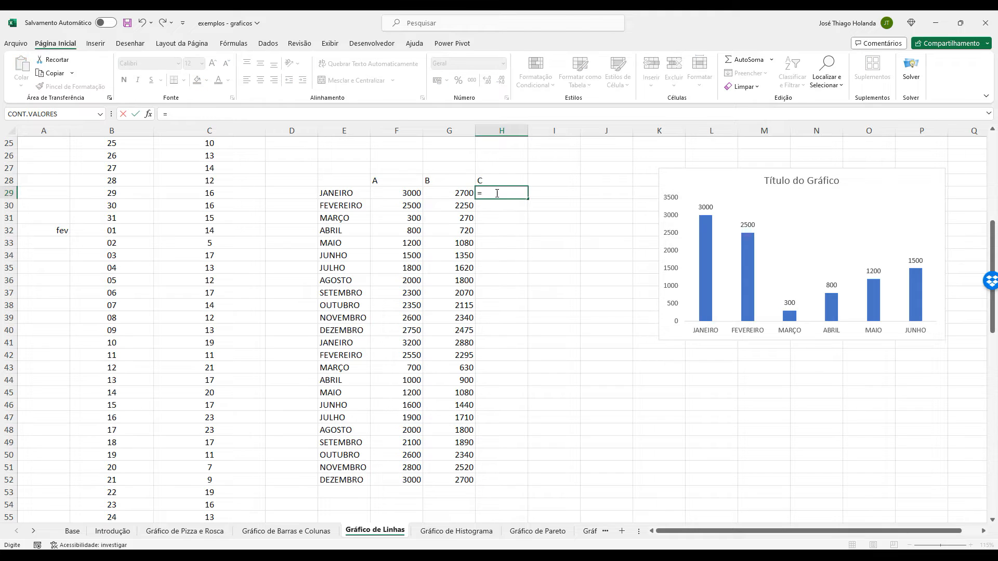
click(463, 196)
text(-)
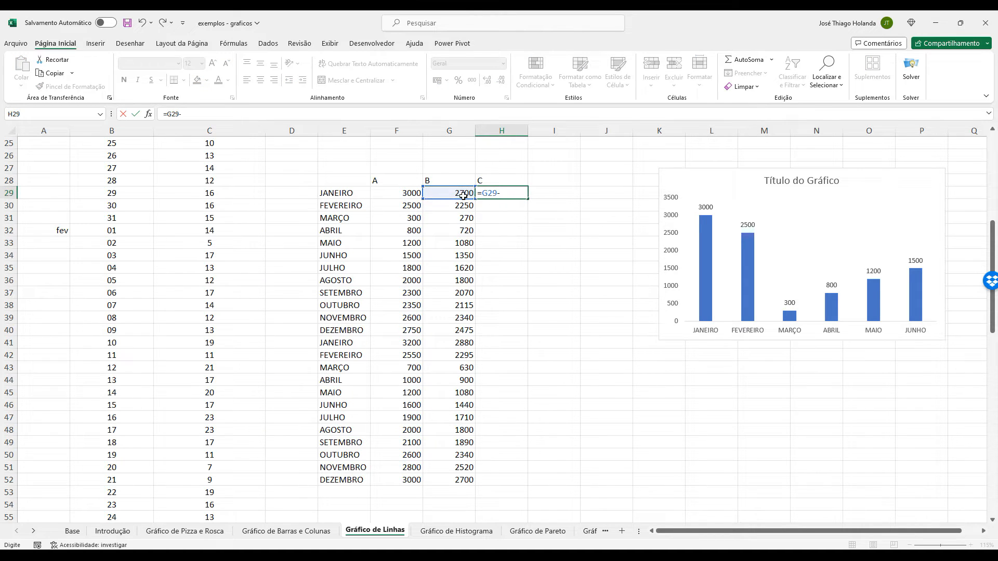
text(()
click(463, 196)
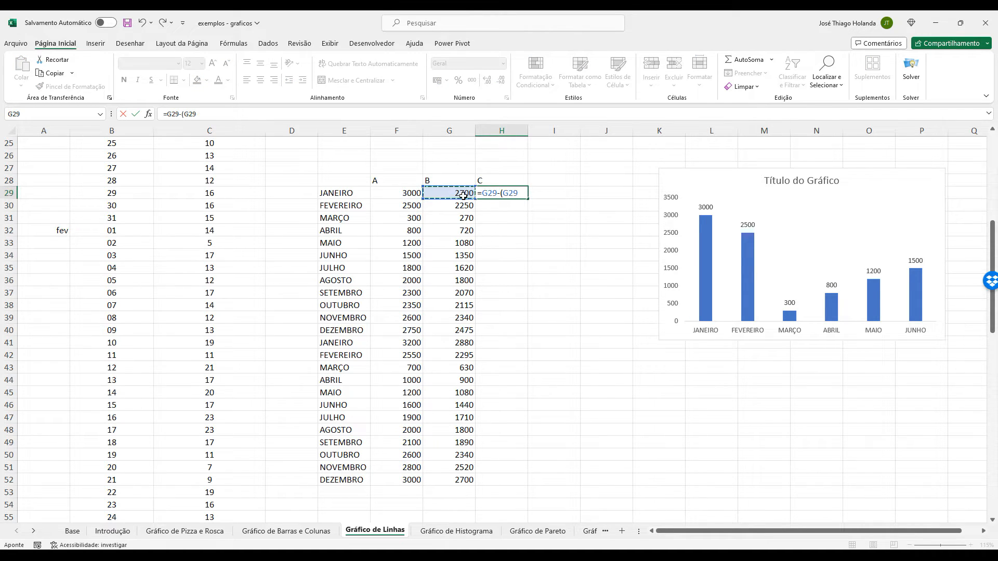
text(*0,05))
key(Return)
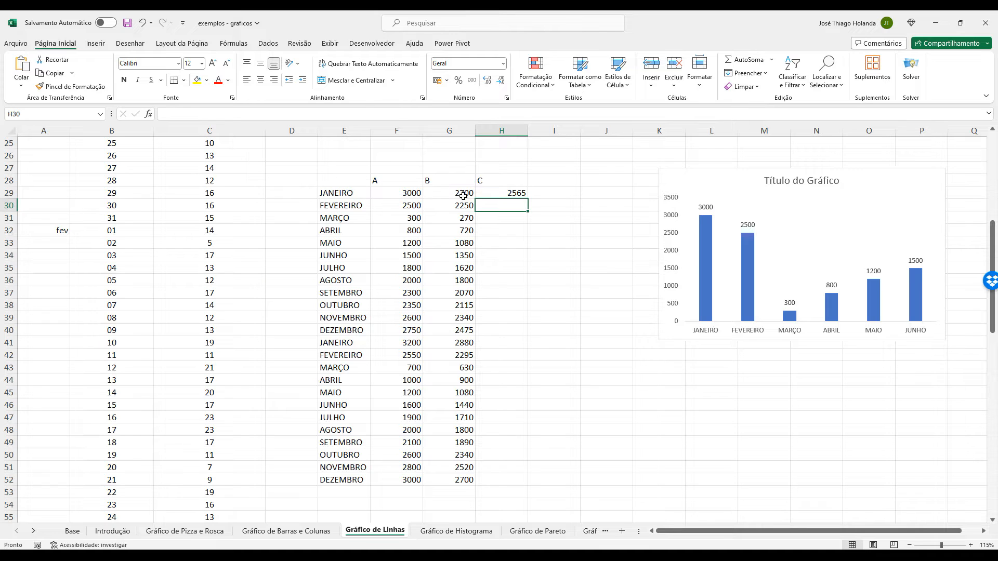
click(520, 195)
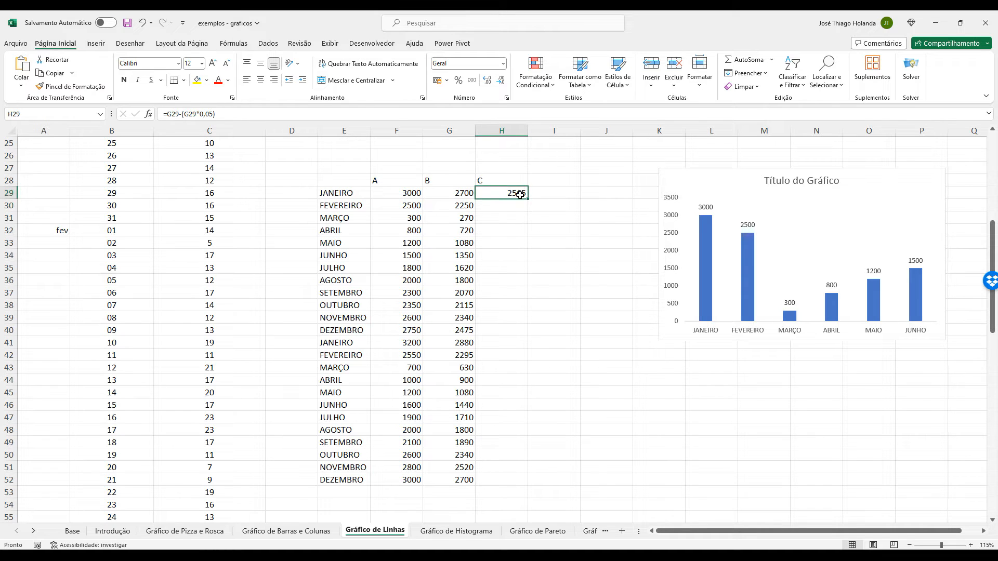
drag(526, 199, 527, 483)
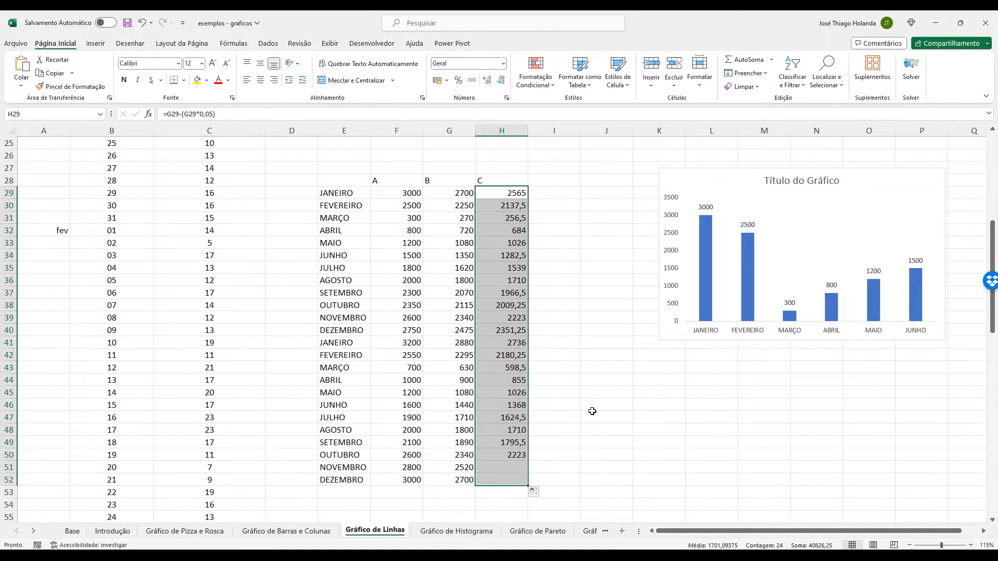
click(592, 414)
Insert a clustered column chart (Coluna Agrupada) of the monthly table E28:H52 with the months as categories and A, B, C as series.
click(366, 180)
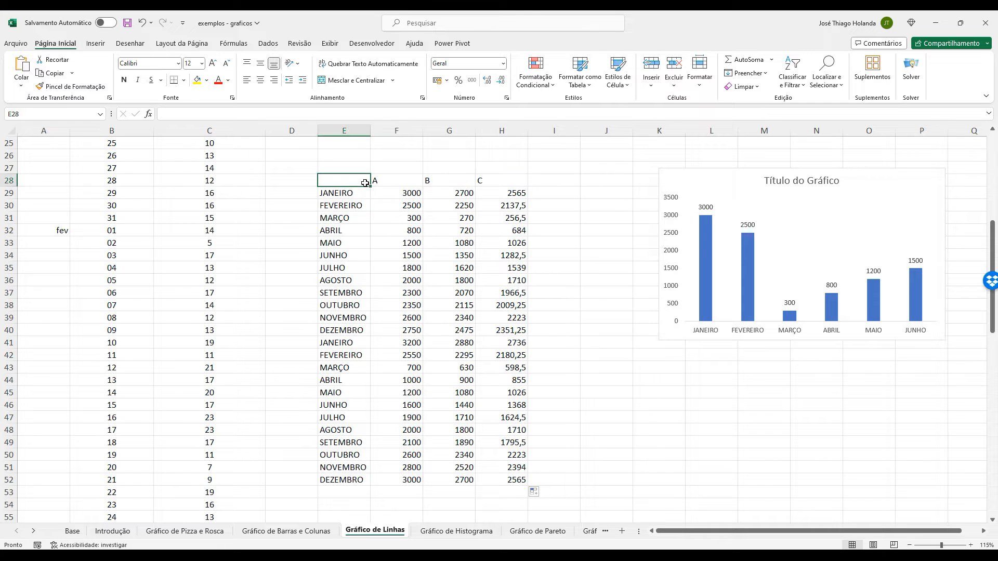
shift+click(512, 470)
shift+click(513, 477)
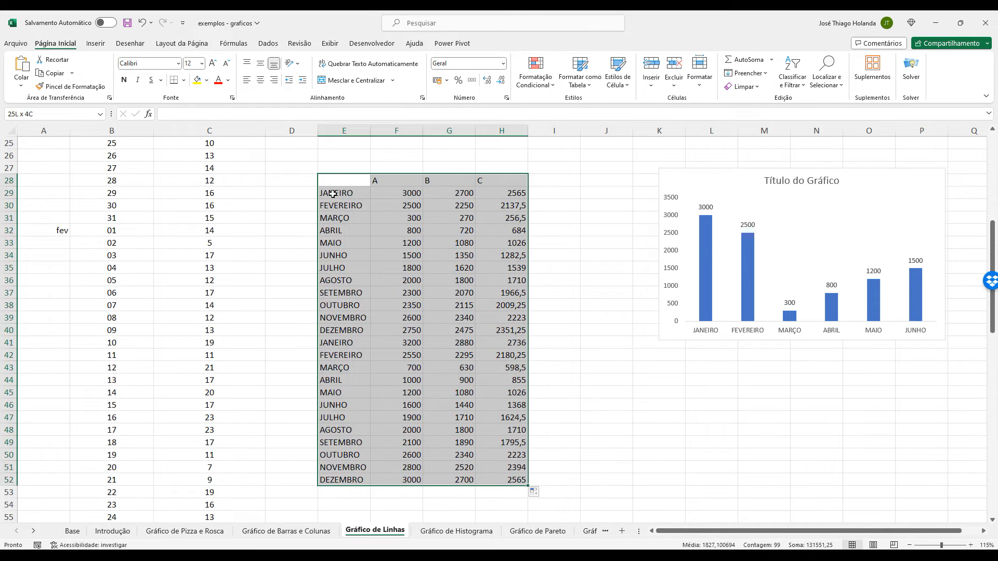
click(96, 43)
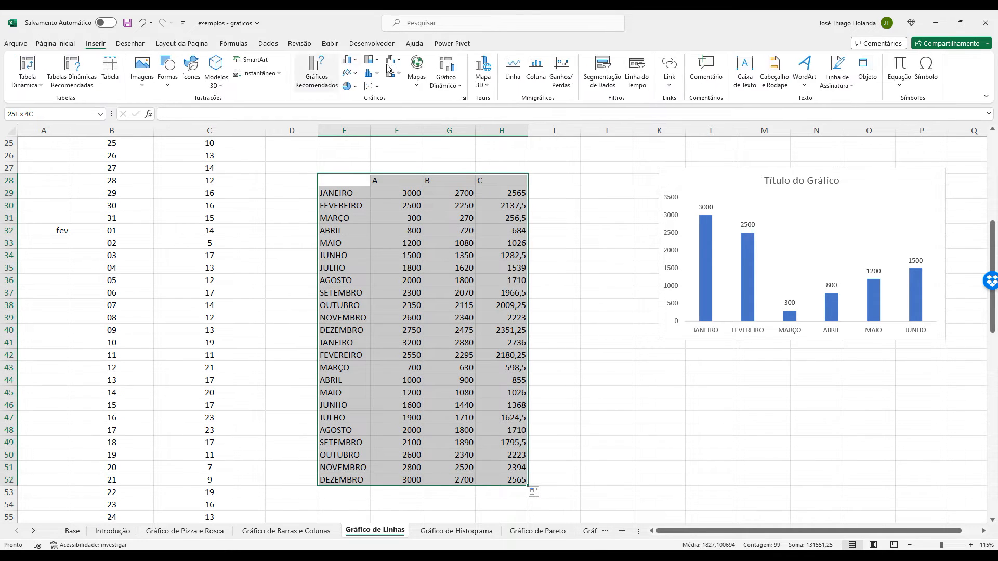
click(321, 73)
click(416, 269)
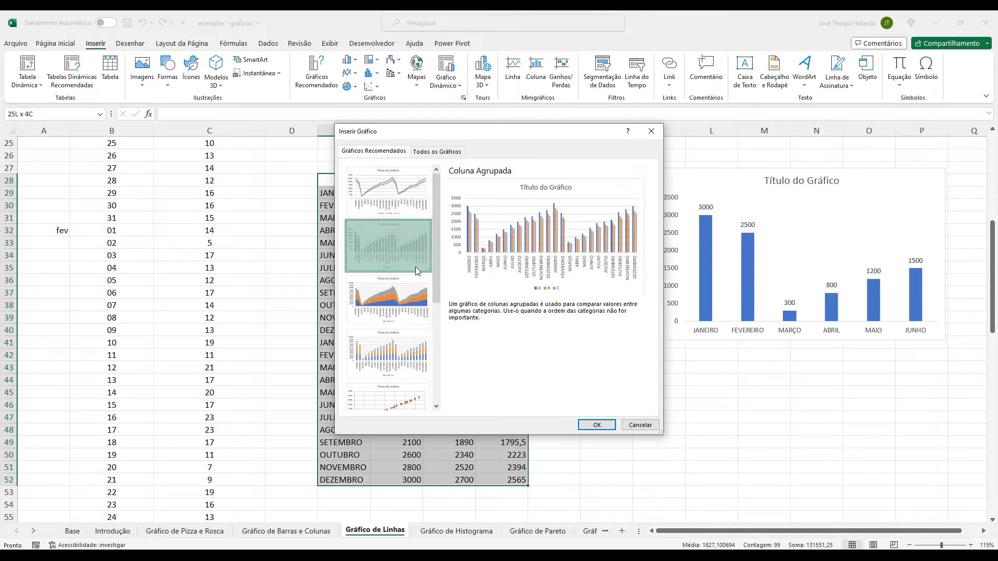
click(436, 151)
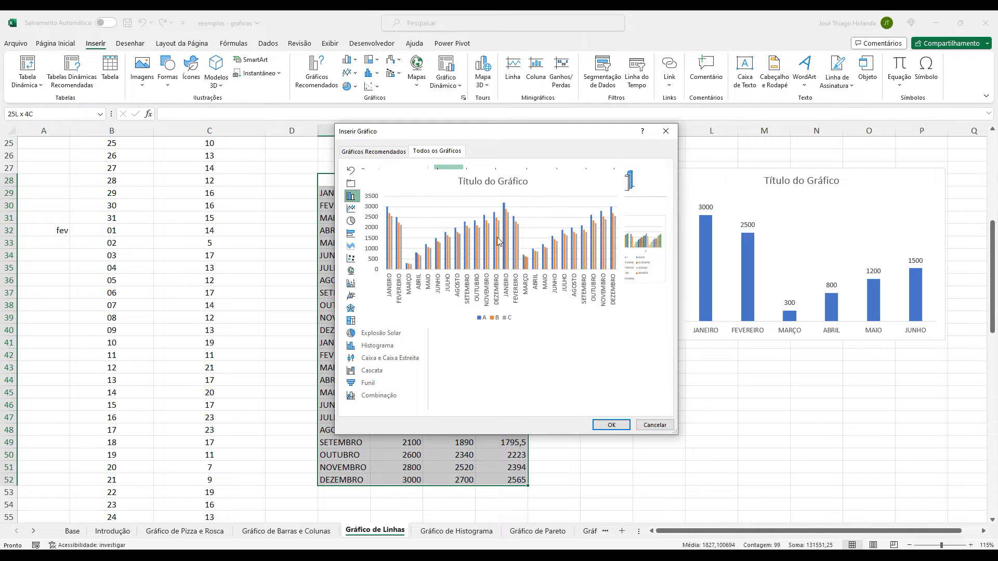
mouse_move(520, 265)
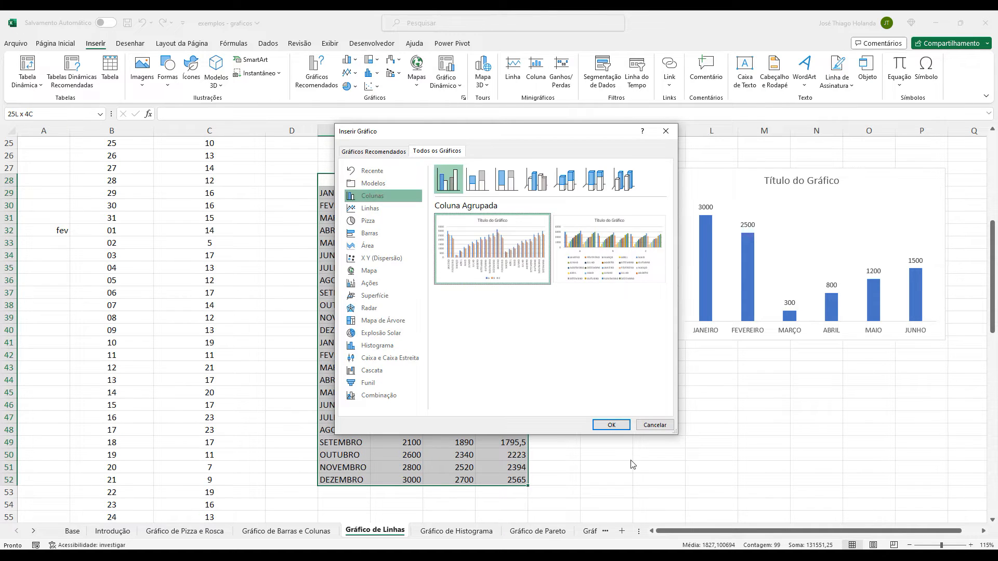
click(609, 425)
Enlarge the new clustered column chart and move it below the monthly table, covering about E55:N78.
drag(645, 415, 851, 531)
scroll(904, 410, down, 2)
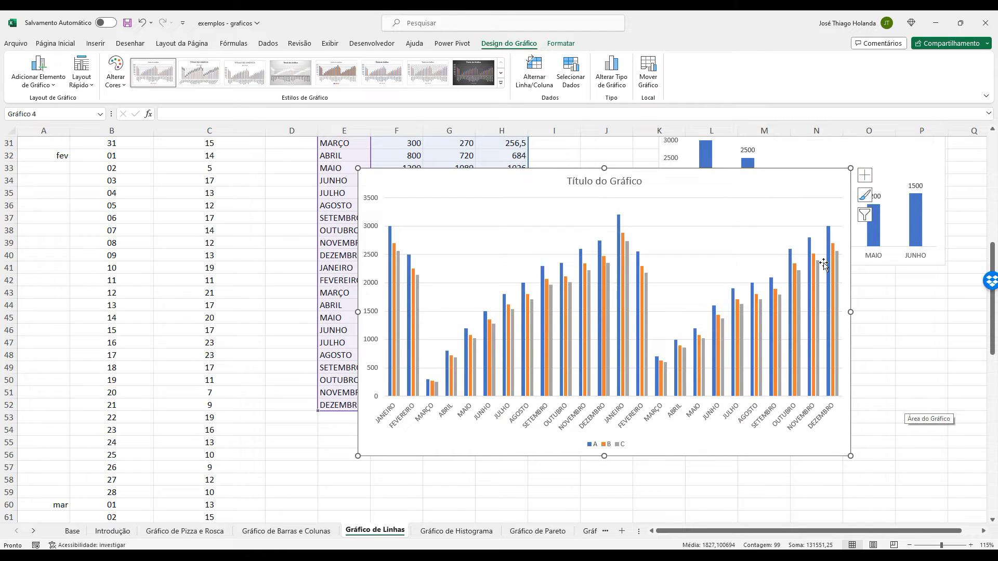
drag(791, 172, 942, 291)
scroll(759, 535, right, 1)
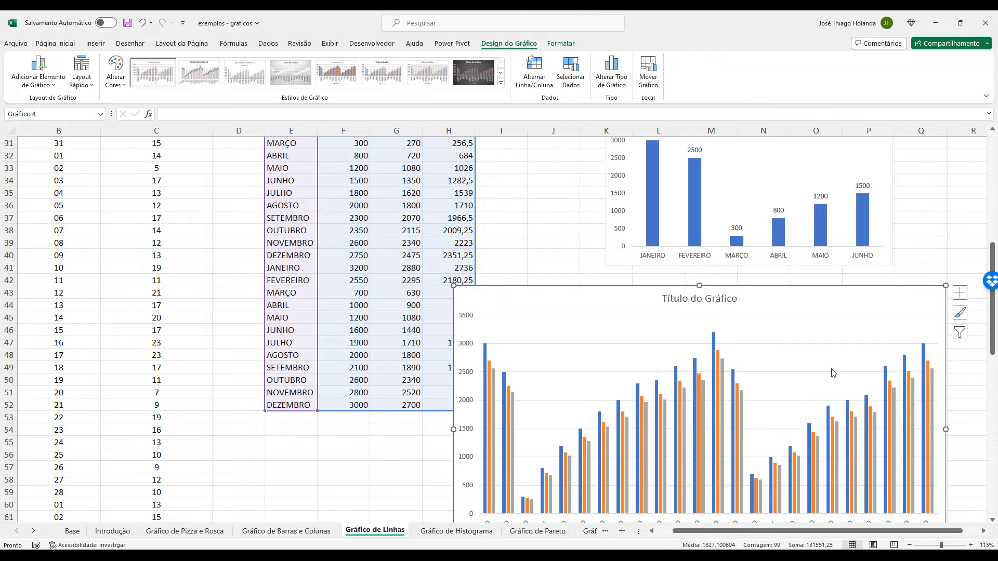
scroll(830, 372, down, 3)
drag(944, 272, 786, 426)
scroll(832, 378, down, 5)
scroll(853, 379, up, 1)
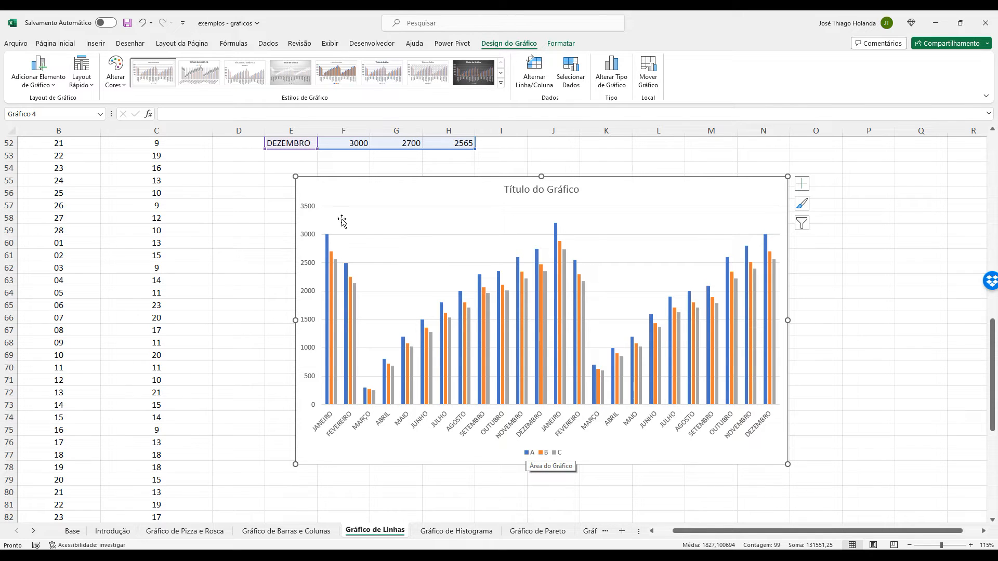
scroll(923, 394, up, 2)
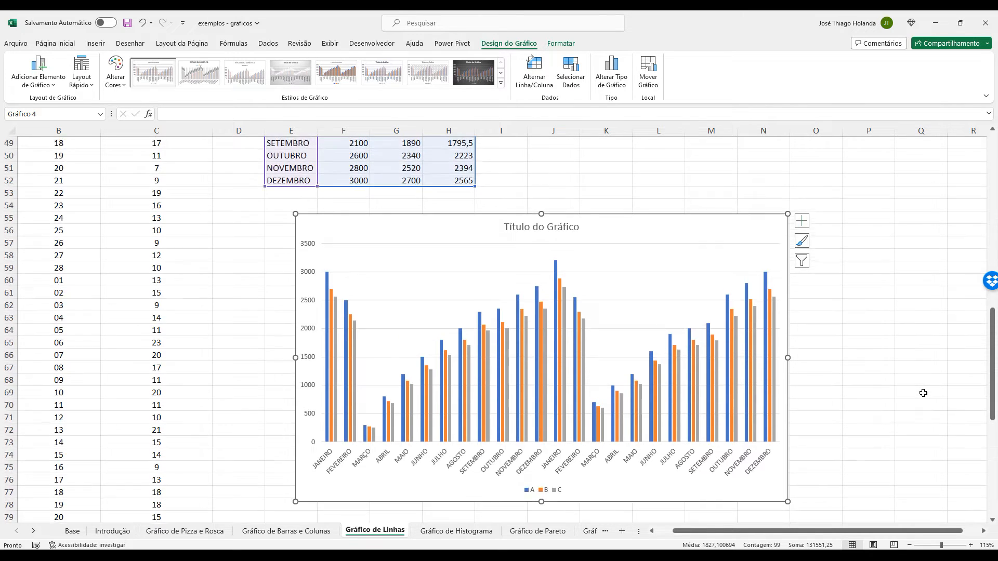
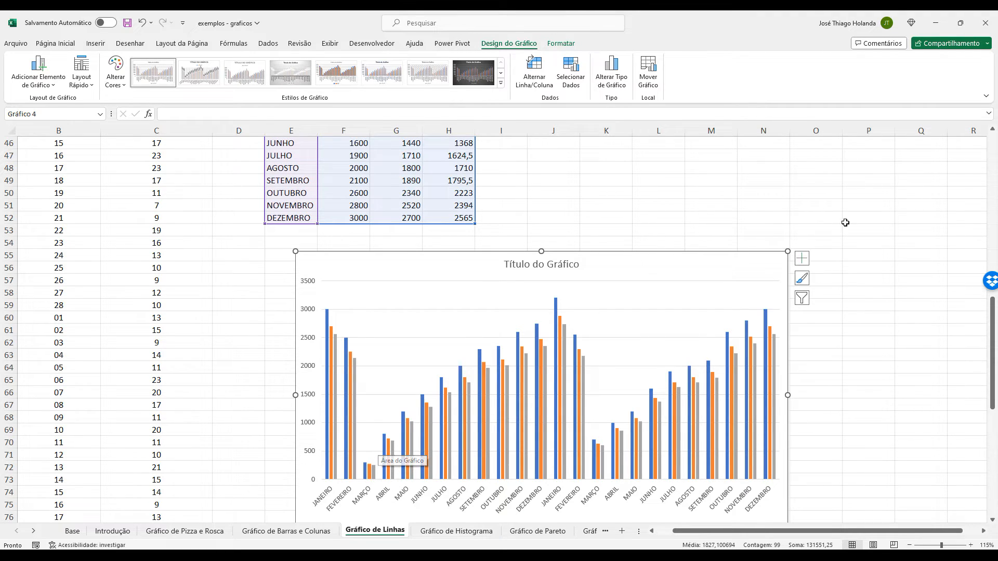
Add a linear and an exponential trendline for series A to the clustered column chart.
click(801, 260)
click(827, 355)
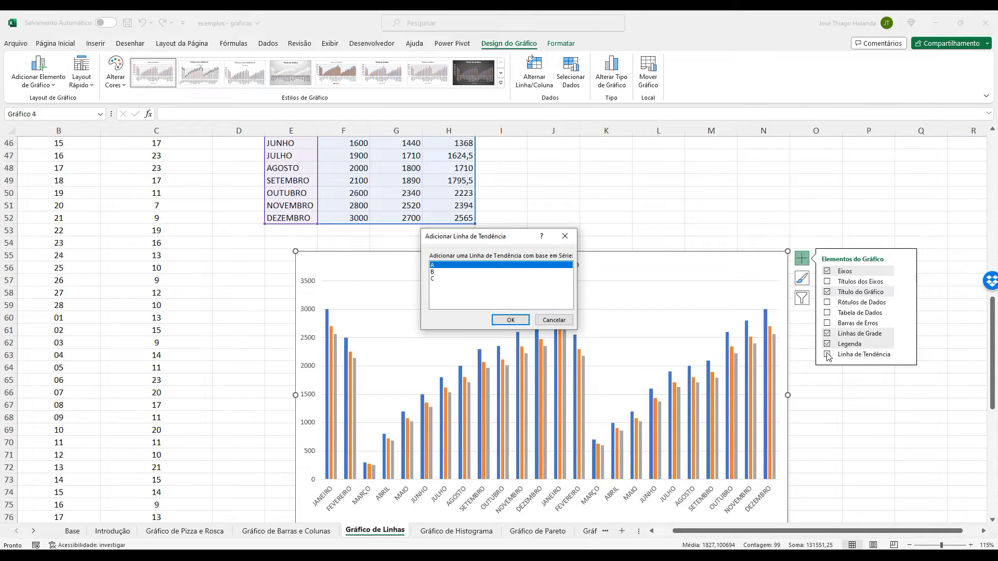
click(512, 319)
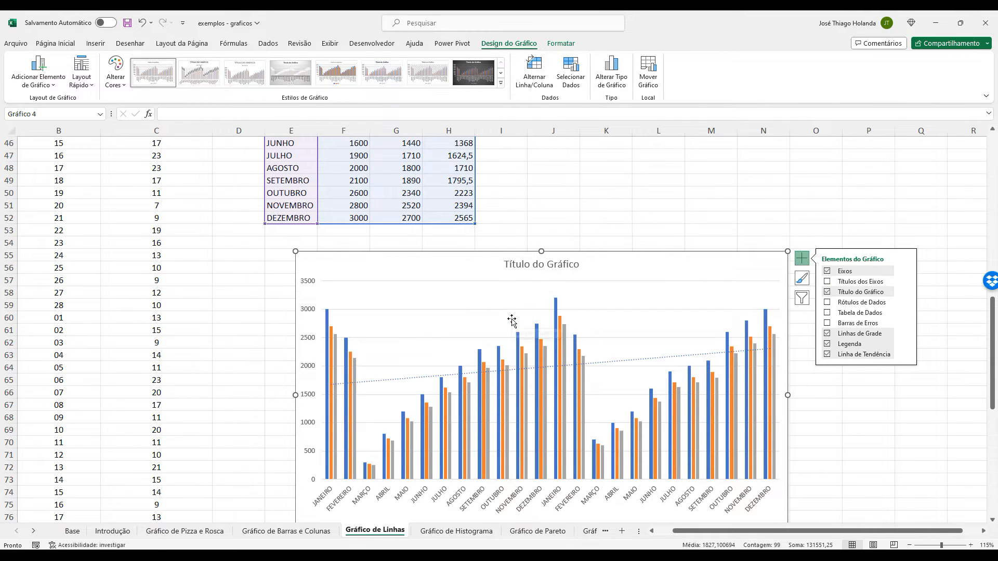
click(907, 355)
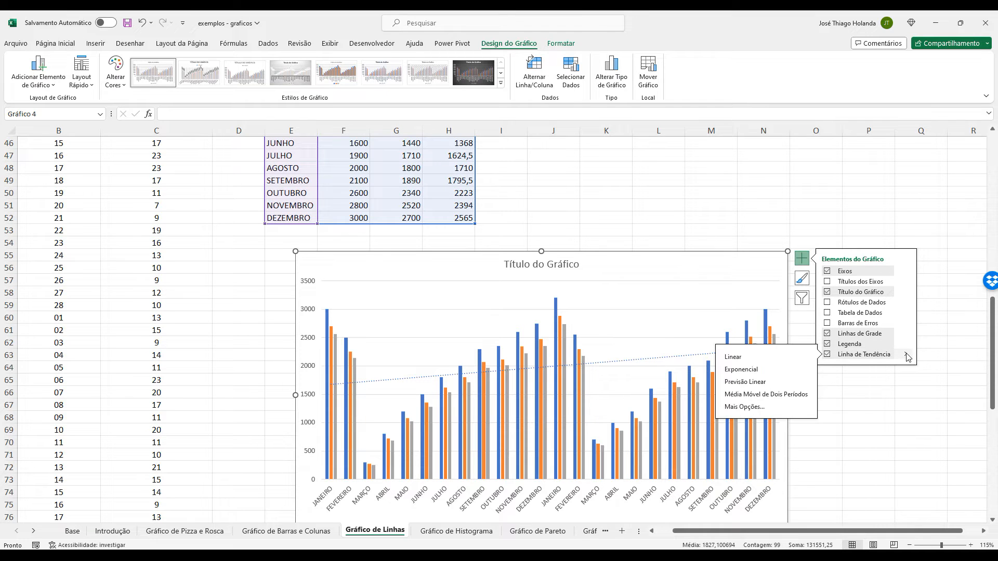
click(754, 372)
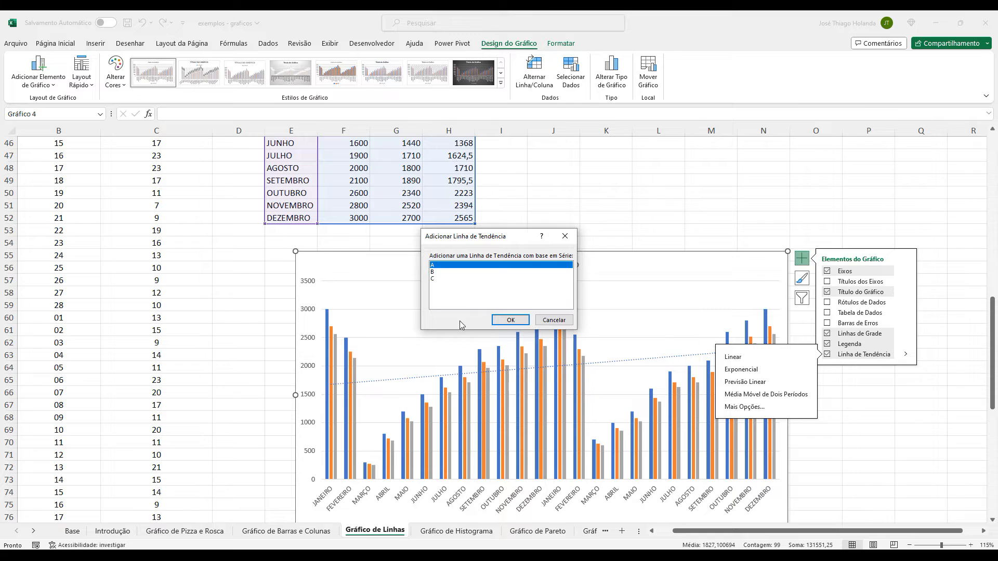
click(503, 321)
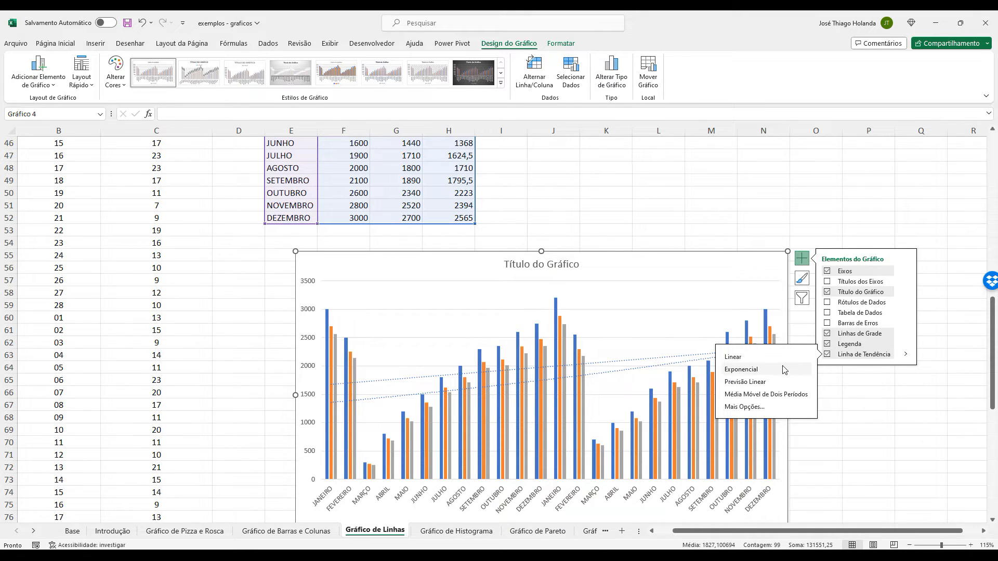
Add another trendline for series A to the column chart and set its type to Média Móvel with period 2.
click(782, 407)
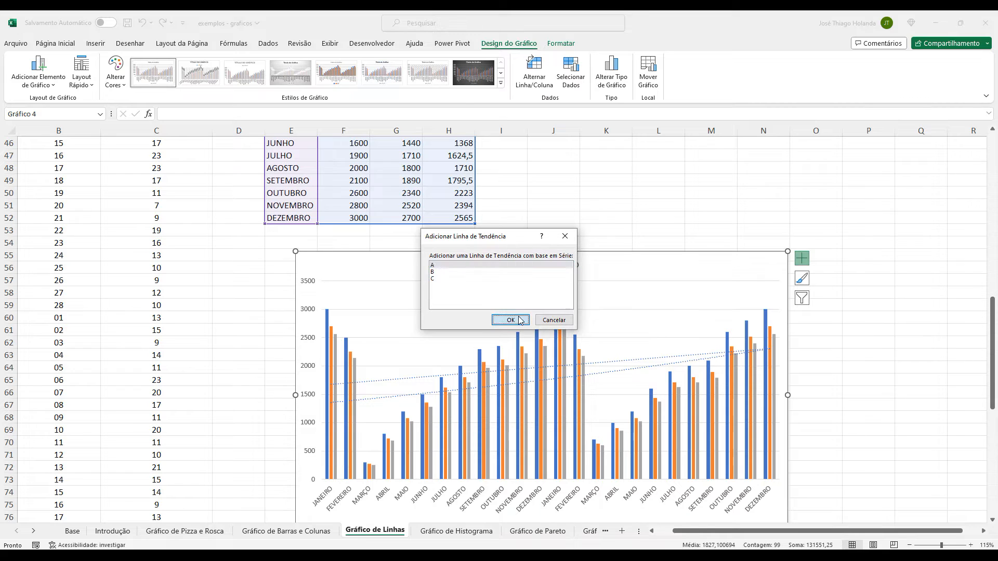
click(510, 320)
click(853, 253)
click(855, 274)
click(846, 289)
click(853, 275)
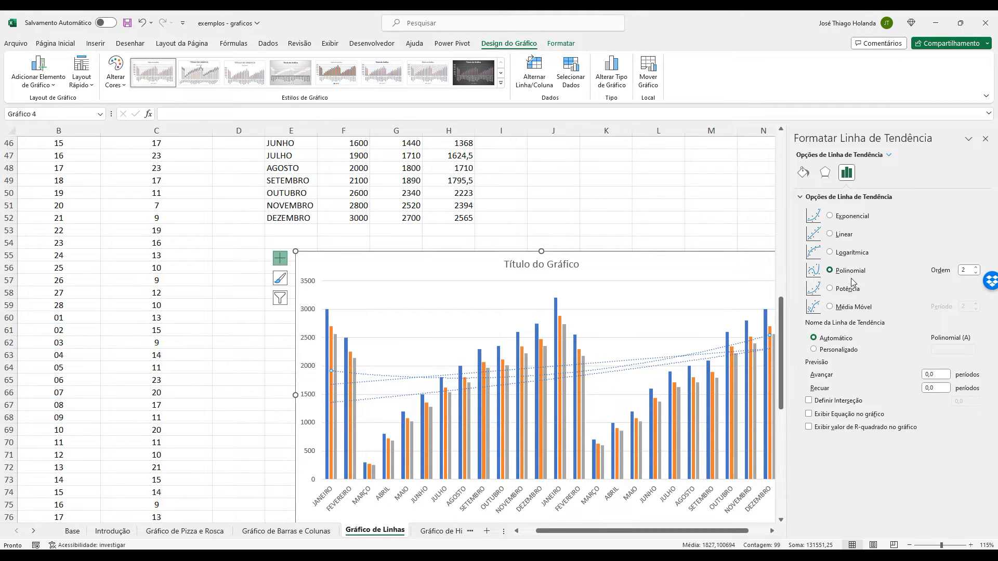
click(854, 308)
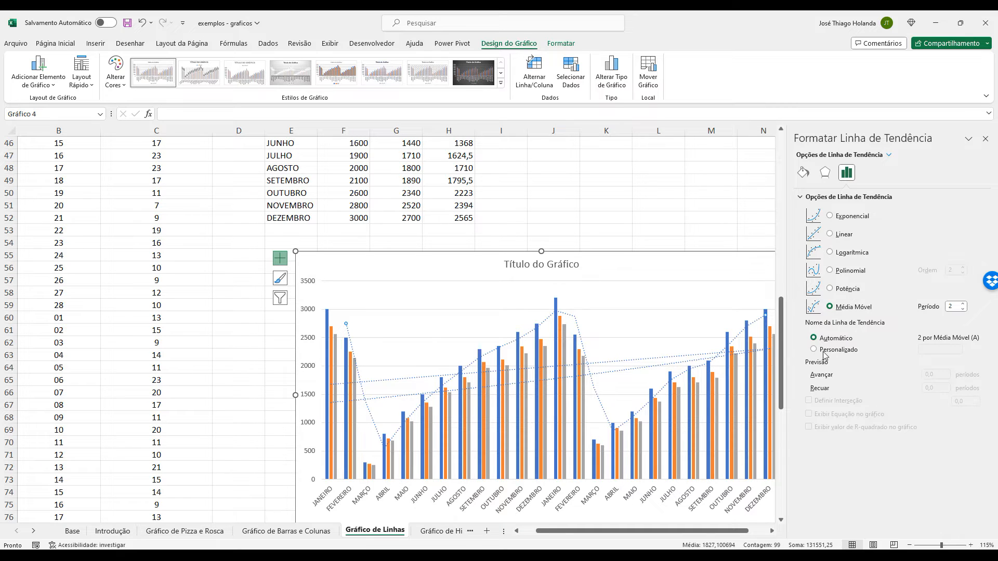
Delete the linear and exponential trendlines from the column chart and close the trendline formatting options.
click(568, 375)
click(565, 370)
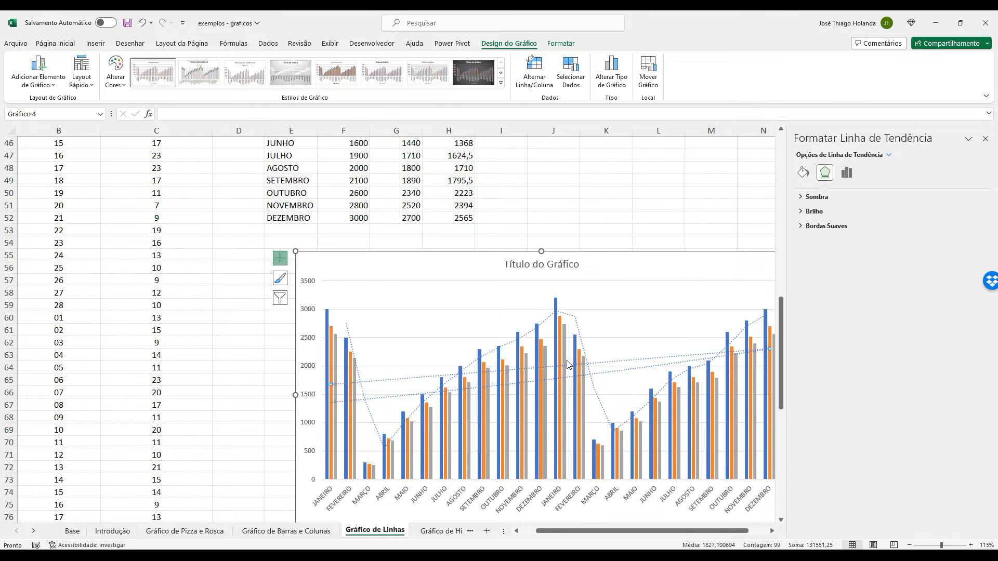
click(565, 373)
click(575, 374)
click(628, 370)
key(Delete)
click(622, 361)
click(625, 362)
click(625, 361)
key(Delete)
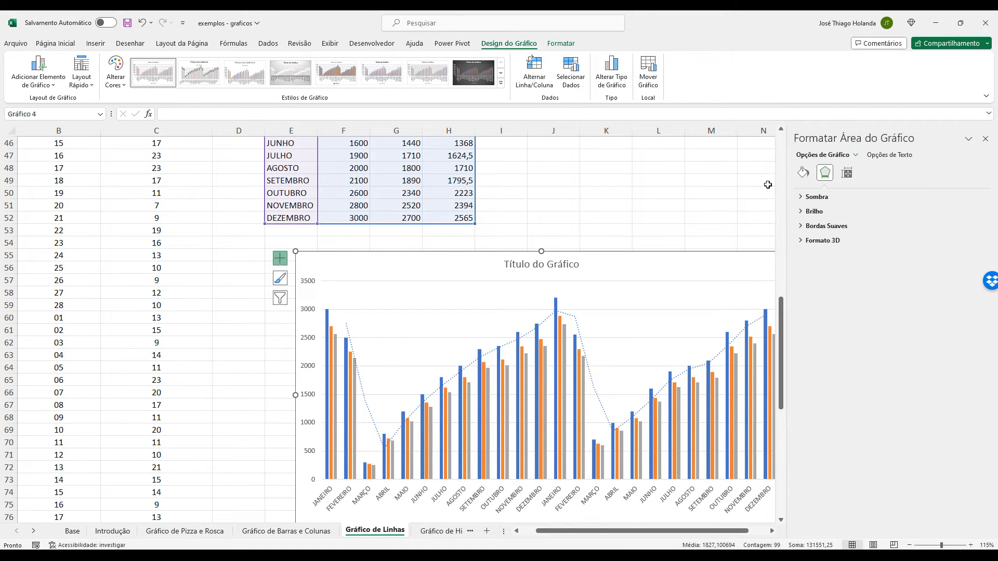
click(985, 139)
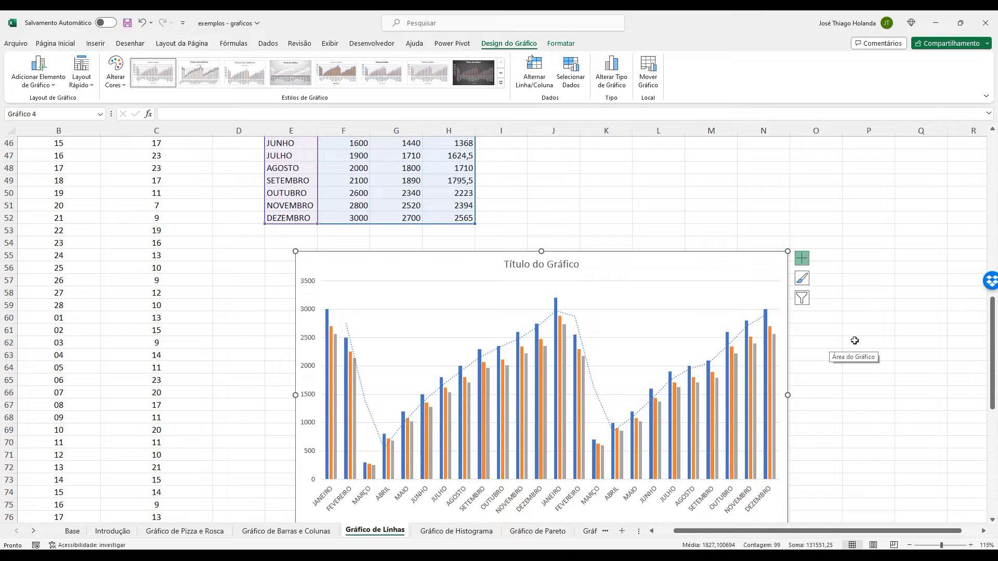
Move the column chart slightly down and to the left, so it starts at about C56.
scroll(853, 343, down, 1)
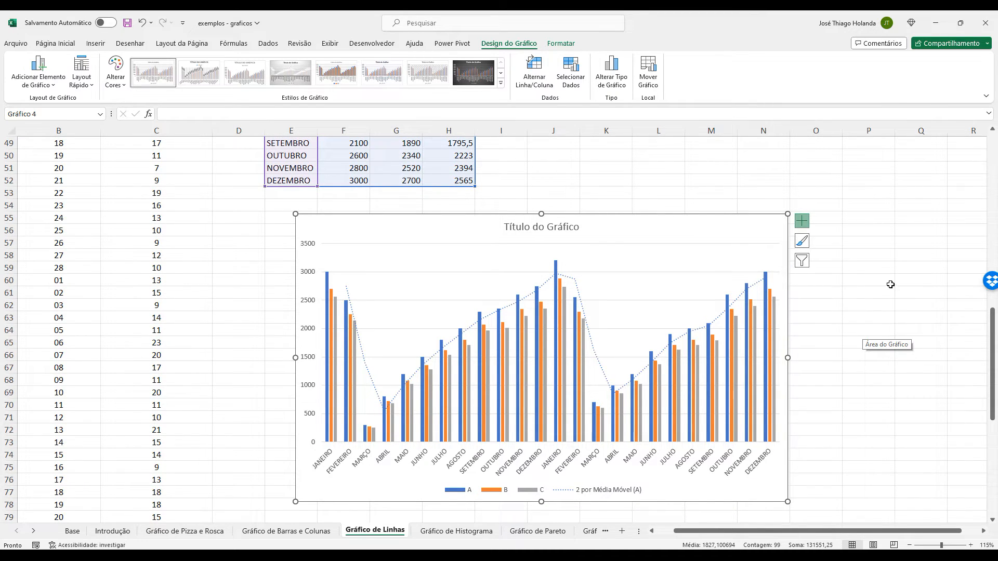
scroll(693, 232, up, 3)
scroll(553, 292, up, 4)
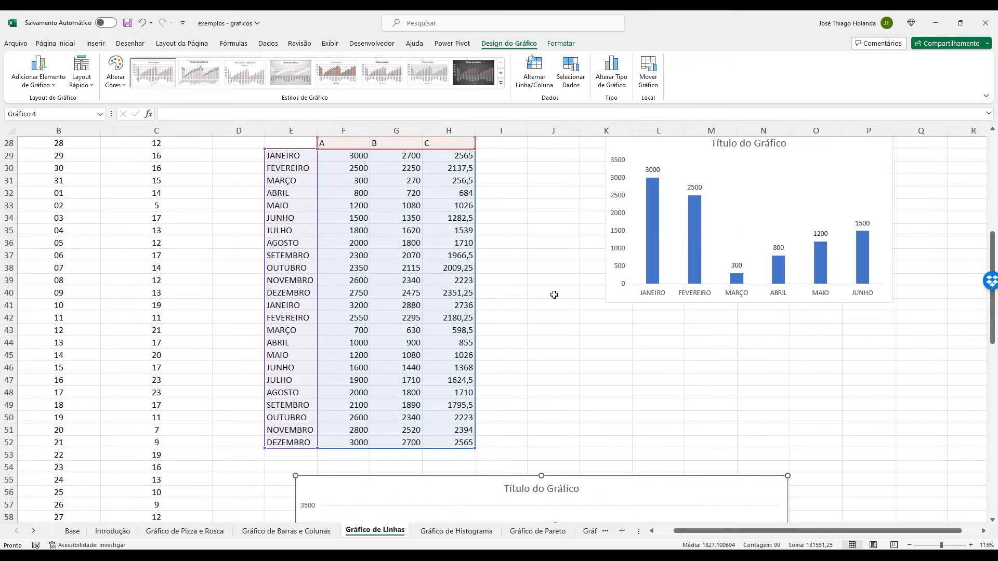
scroll(561, 293, down, 5)
drag(613, 287, 513, 295)
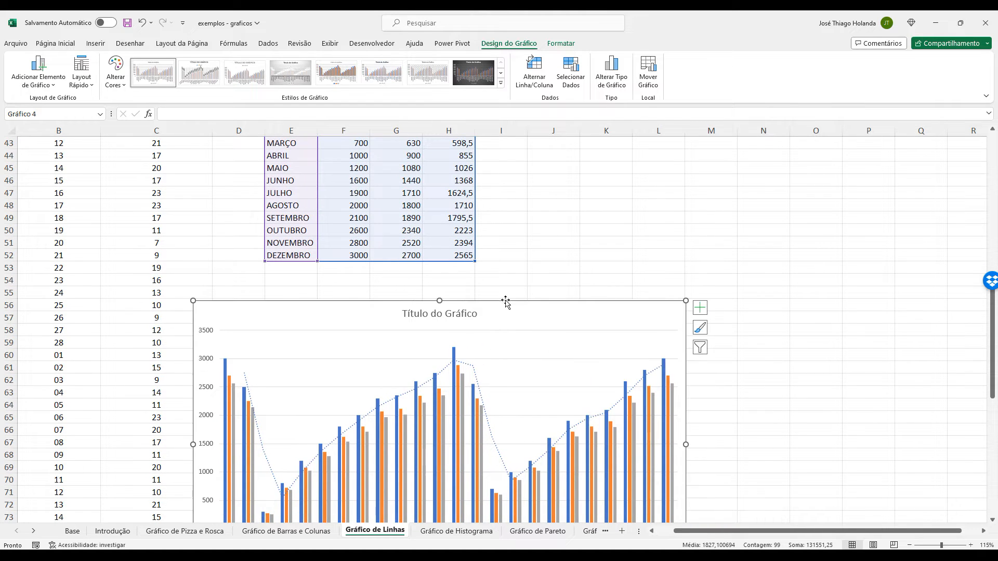
Insert a simple line chart of the monthly table E28:H52 with the months as categories and A, B, C as series.
click(567, 253)
scroll(567, 252, up, 5)
scroll(565, 252, up, 2)
scroll(436, 262, down, 2)
scroll(413, 254, up, 2)
click(299, 228)
click(295, 217)
scroll(457, 356, down, 5)
shift+click(470, 328)
scroll(498, 333, up, 6)
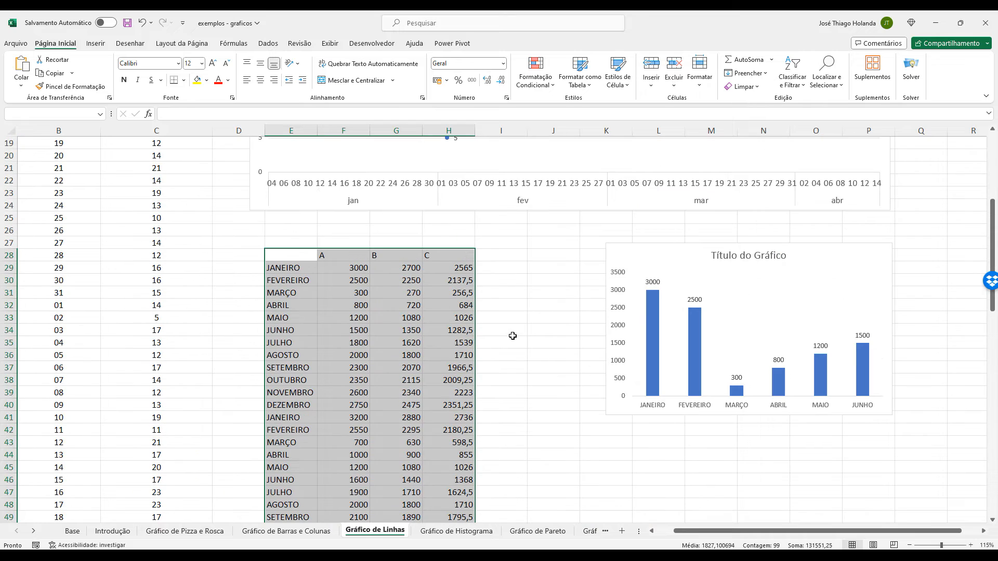
click(96, 44)
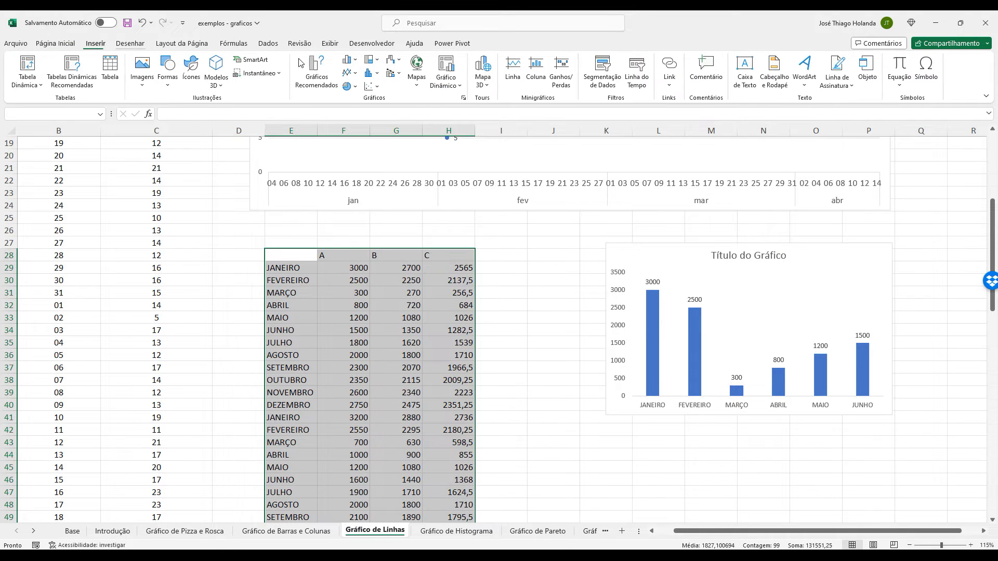
click(349, 74)
click(395, 313)
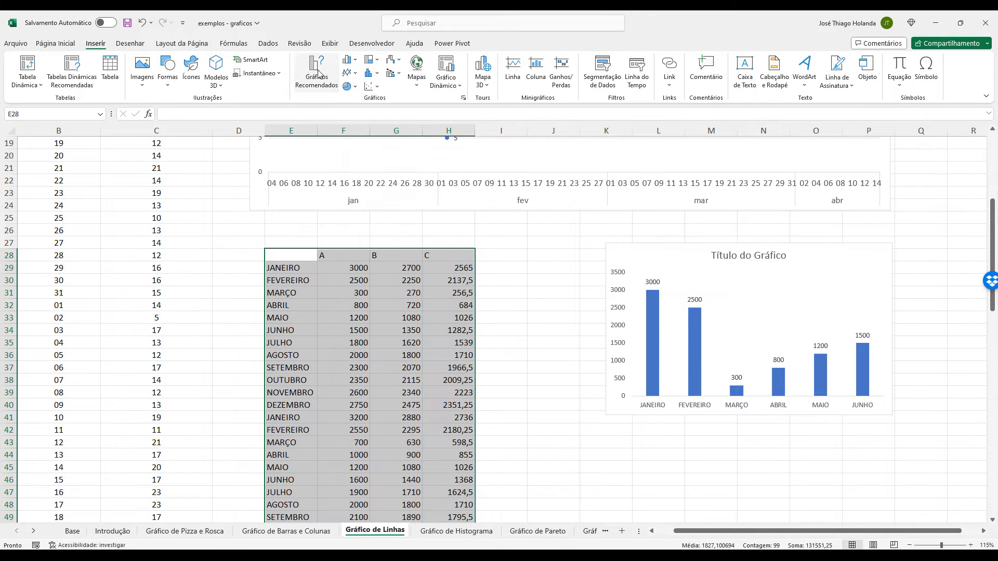
click(437, 151)
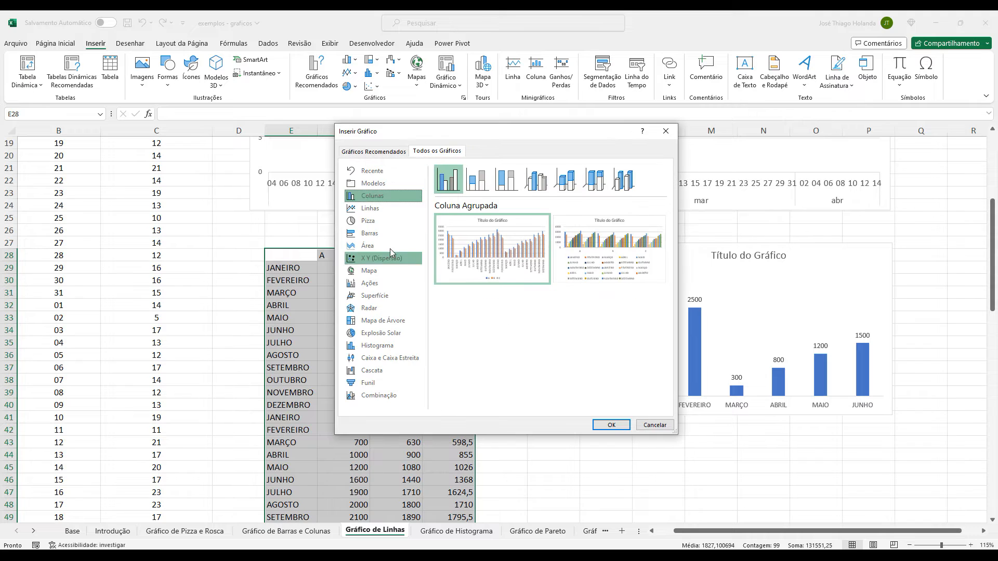
click(382, 208)
mouse_move(515, 251)
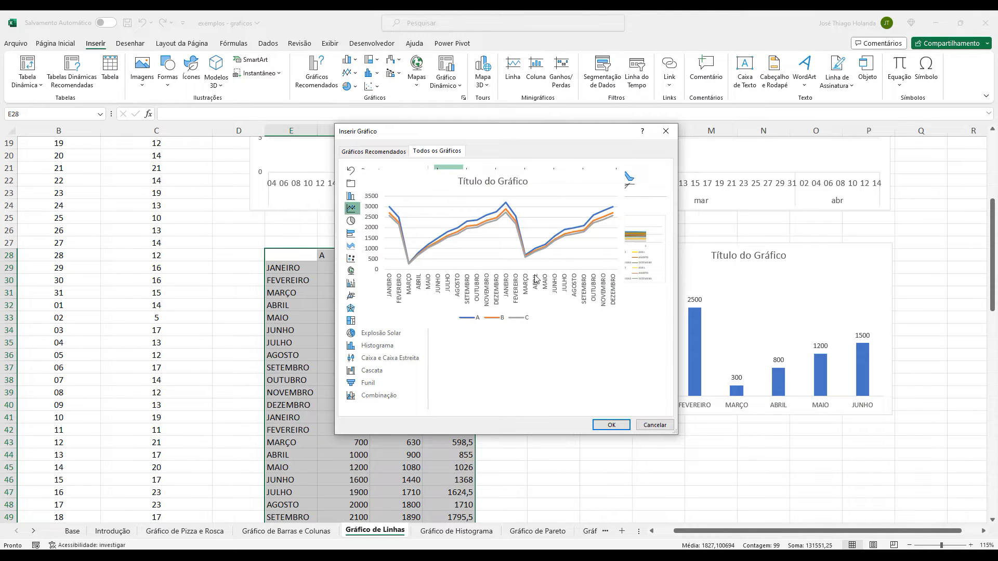
click(611, 425)
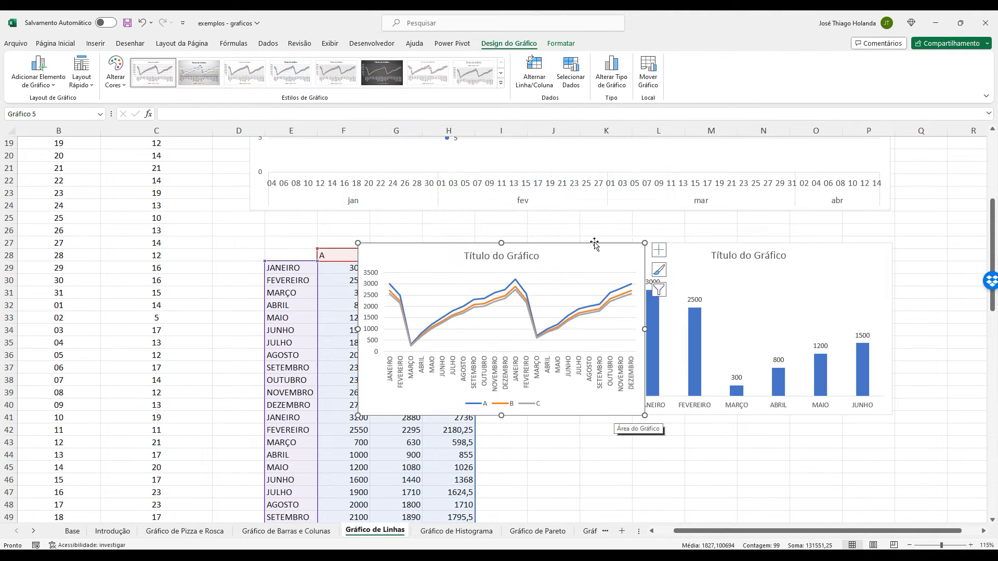
Move the new line chart beside the monthly table, covering about J44:O57.
drag(596, 244, 746, 393)
scroll(779, 405, down, 3)
drag(799, 416, 822, 472)
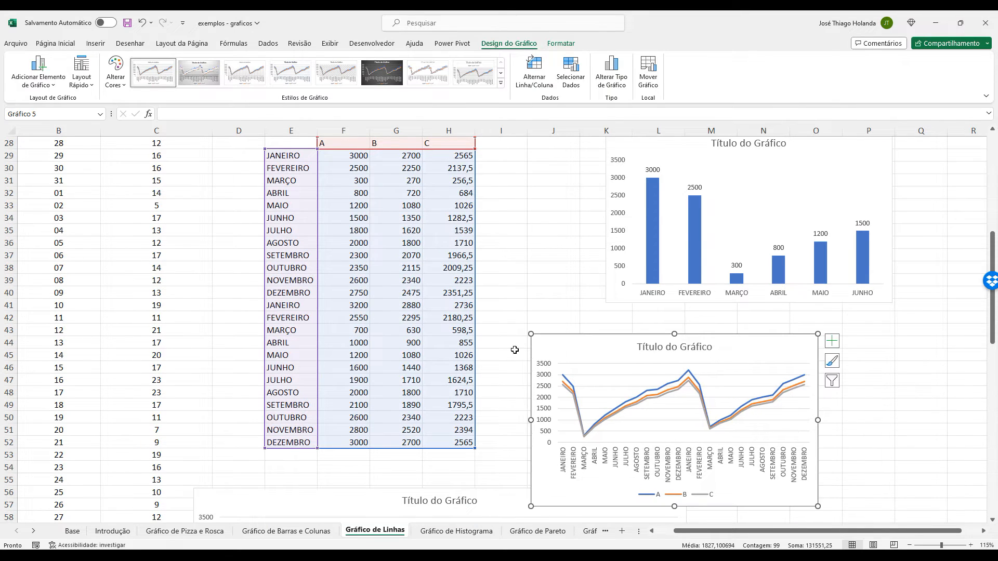
Change the formula in G29 to =F29-(F29*0,2) and fill it down to G52.
click(407, 157)
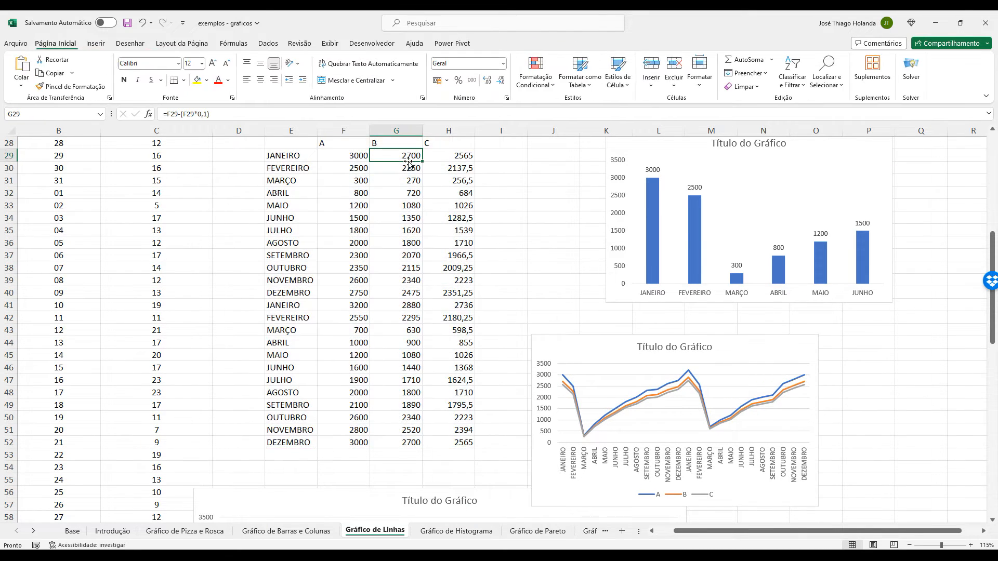
click(207, 120)
key(BackSpace)
text(2)
key(Return)
click(411, 154)
drag(423, 163, 423, 447)
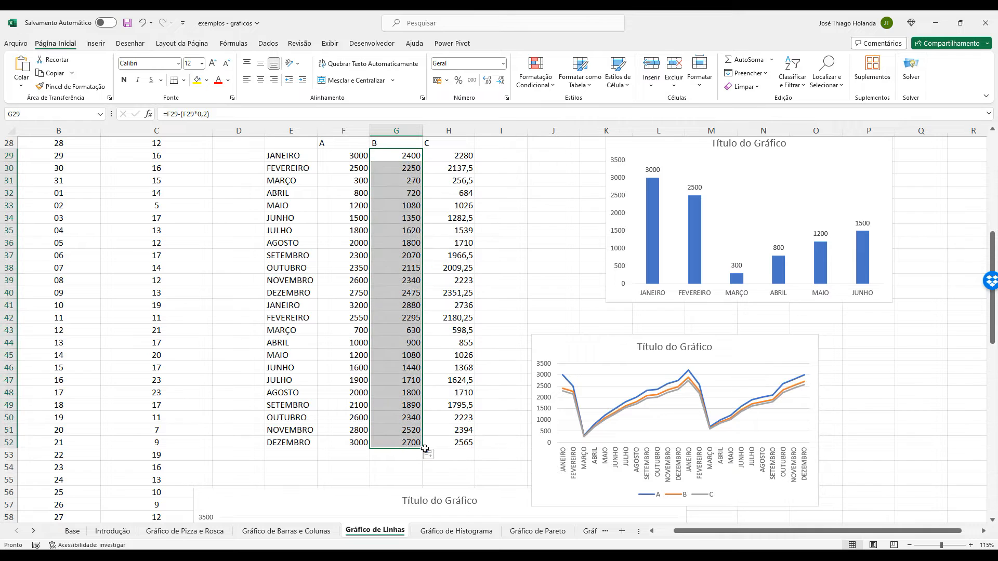
click(528, 302)
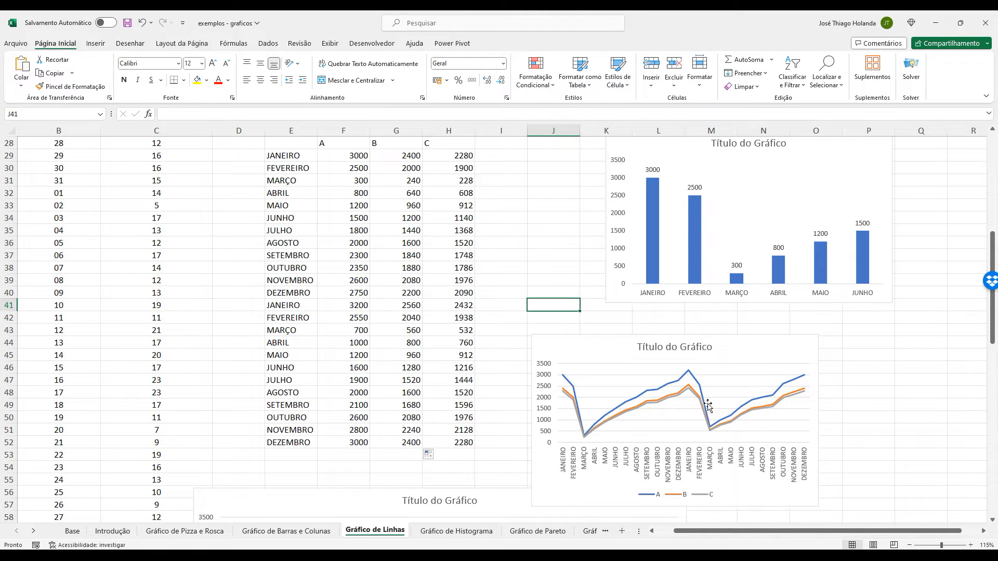
click(816, 367)
Change the formula in H29 to =G29-(G29*0,1) and fill it down to H52.
scroll(837, 458, up, 2)
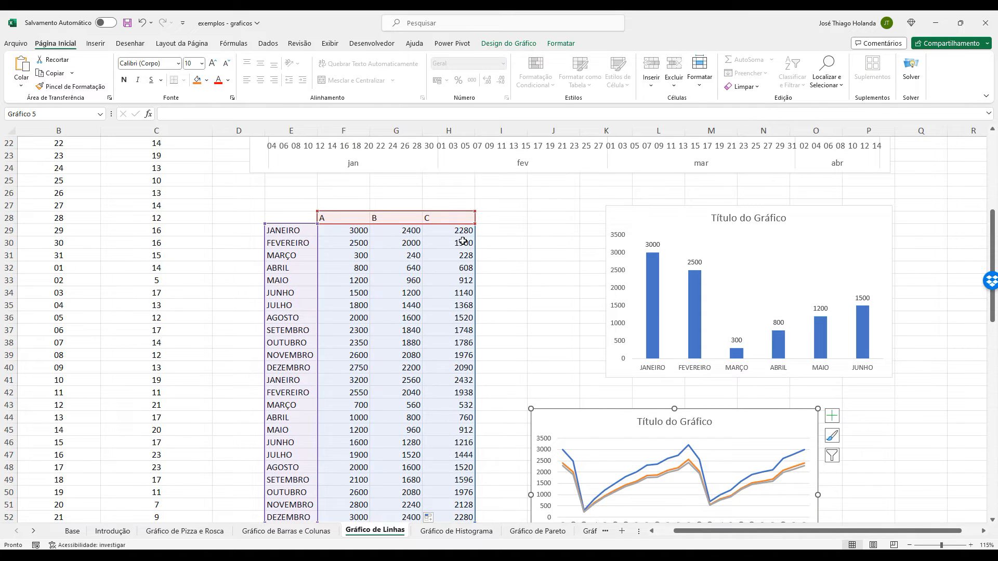
click(457, 231)
click(209, 112)
key(BackSpace)
key(BackSpace)
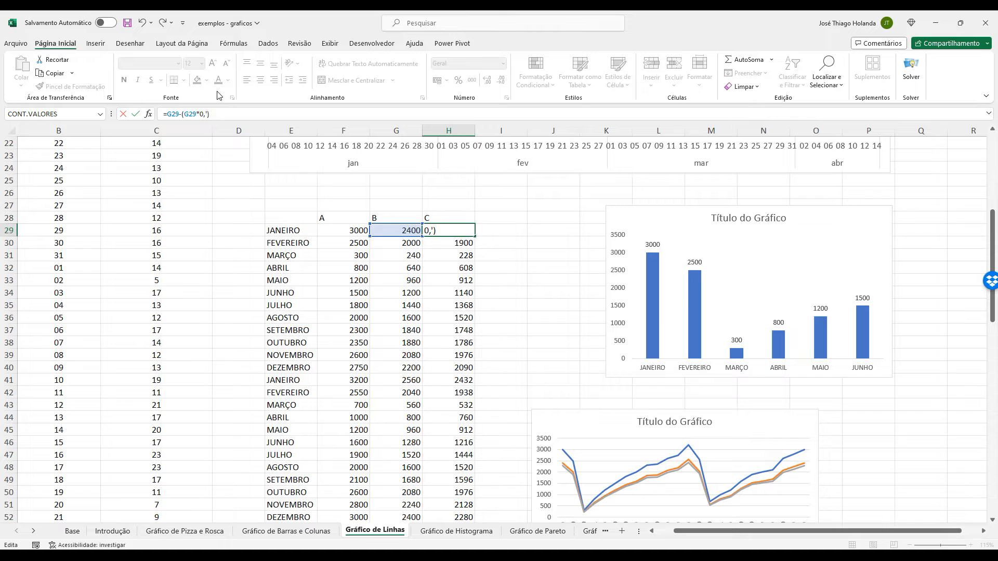
text(1)
key(Return)
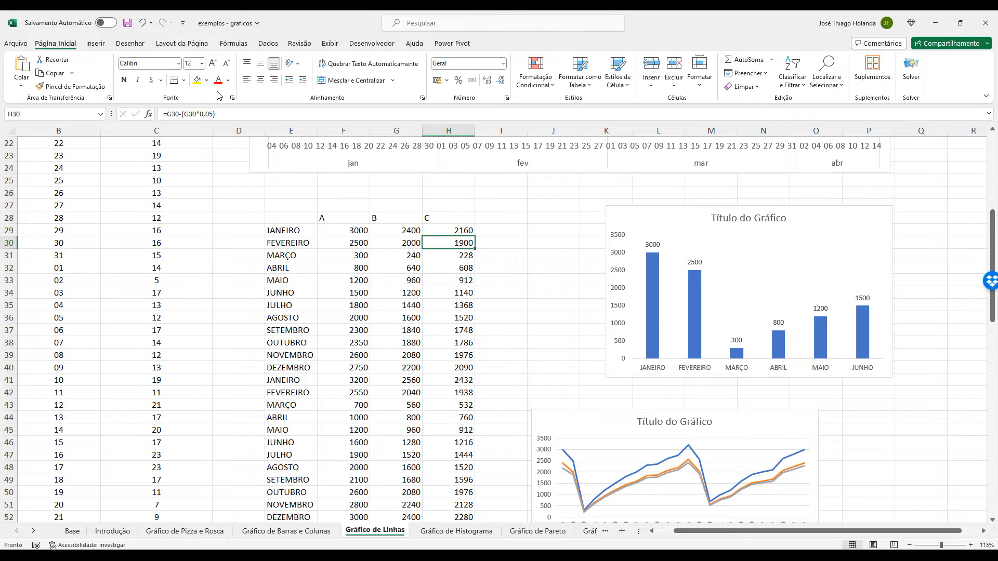
click(463, 232)
drag(474, 236, 501, 495)
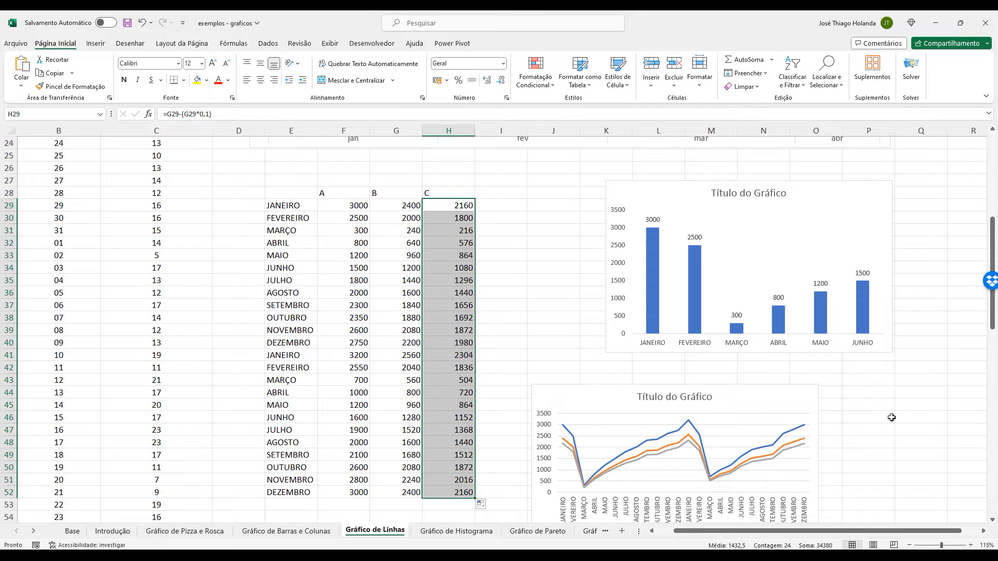
Change the line chart's type to Linhas com Marcadores.
click(793, 412)
scroll(883, 375, down, 2)
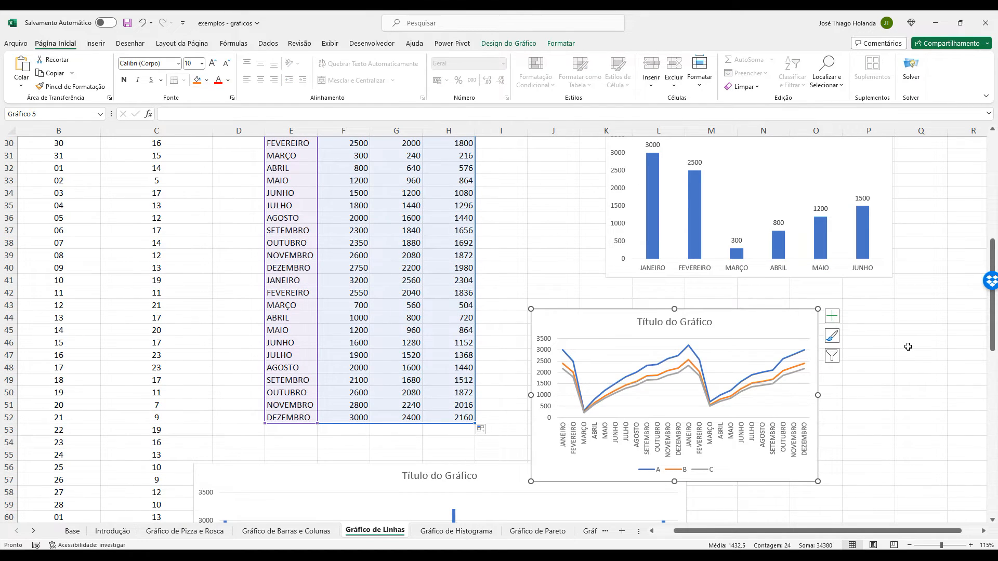
click(832, 315)
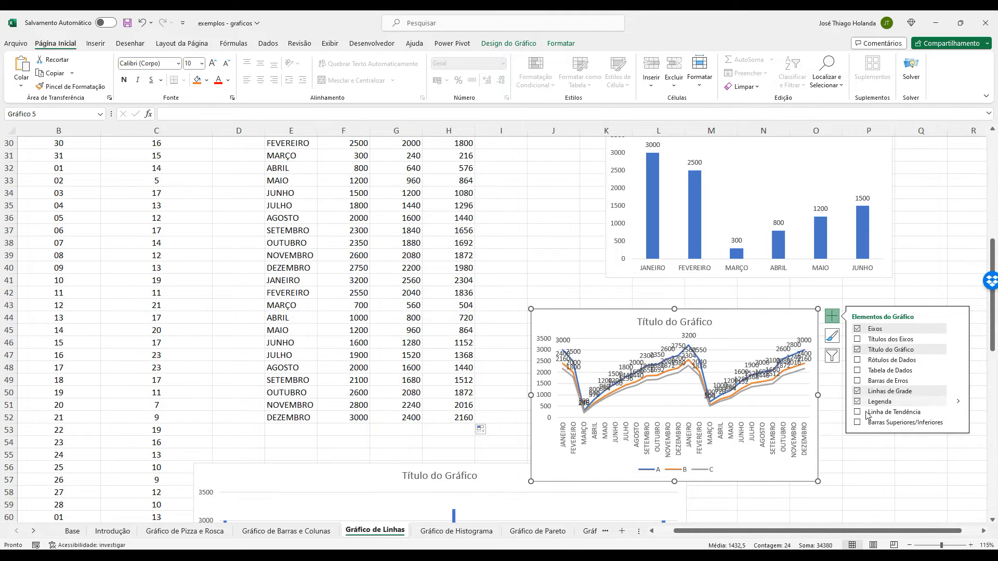
click(537, 45)
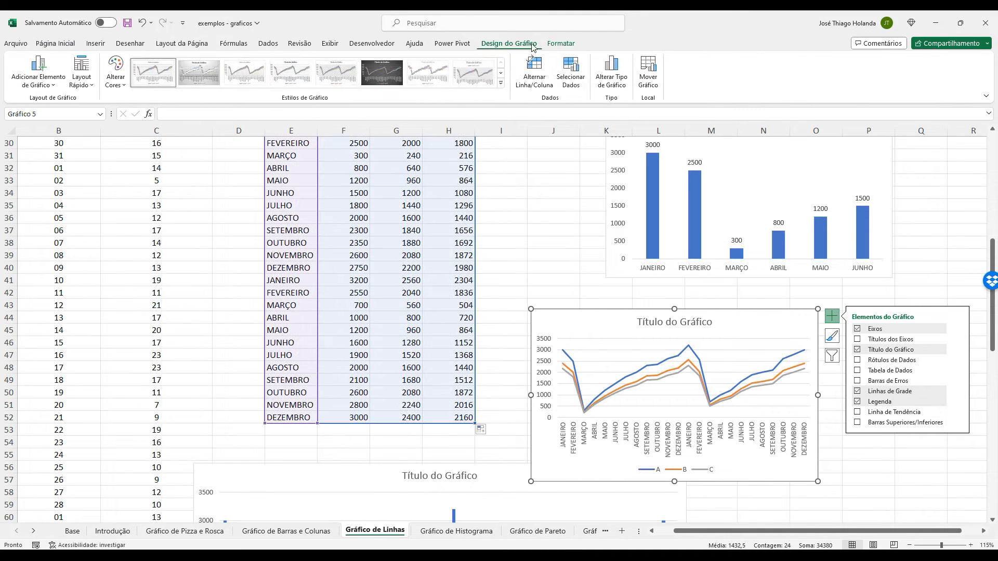
click(611, 73)
click(528, 176)
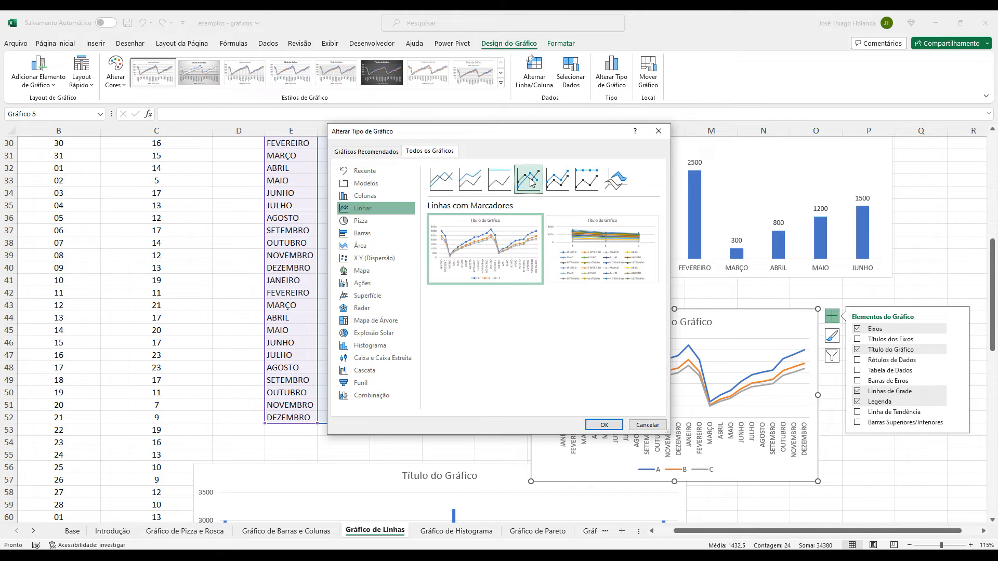
click(604, 425)
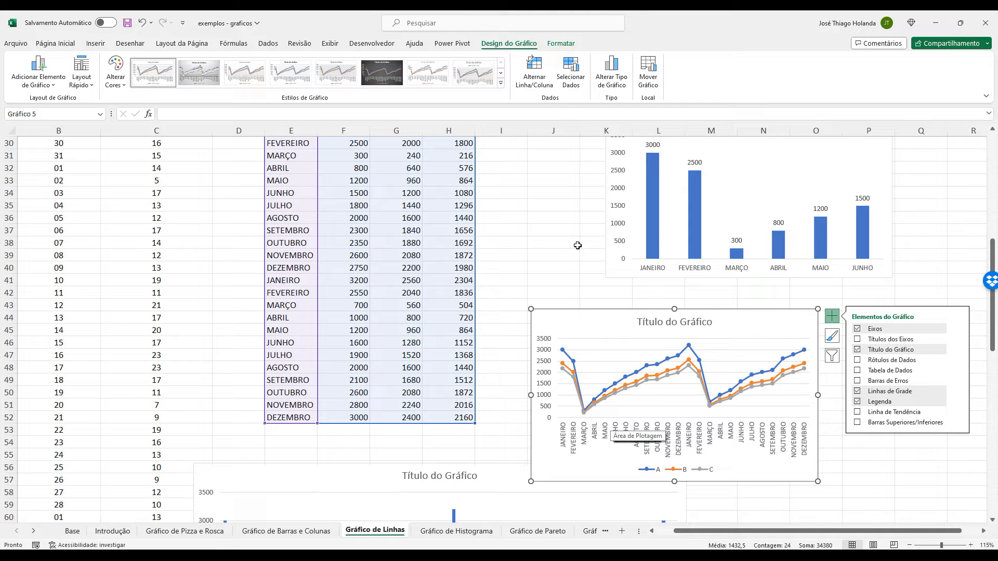
scroll(787, 354, up, 2)
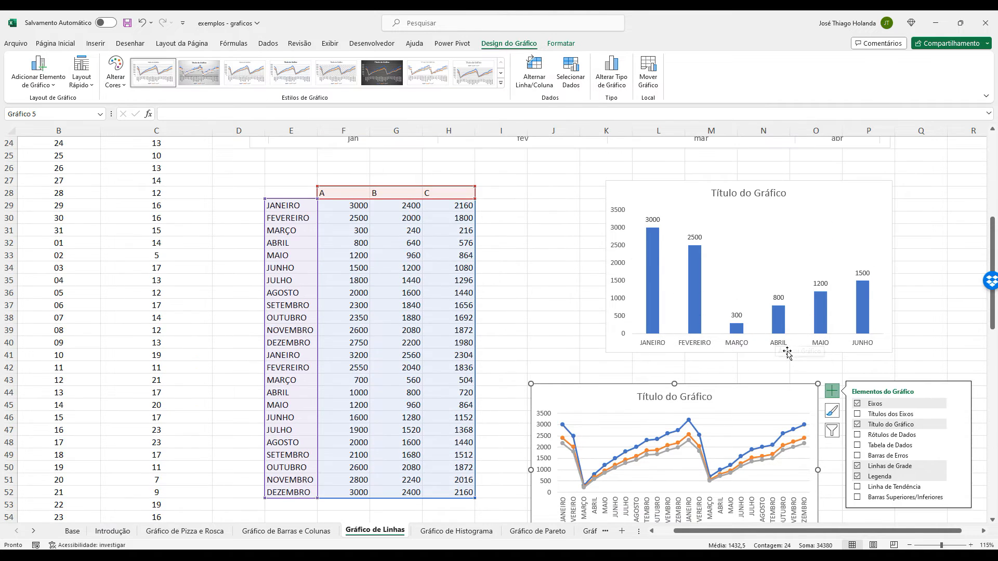
scroll(787, 353, up, 1)
scroll(788, 353, down, 4)
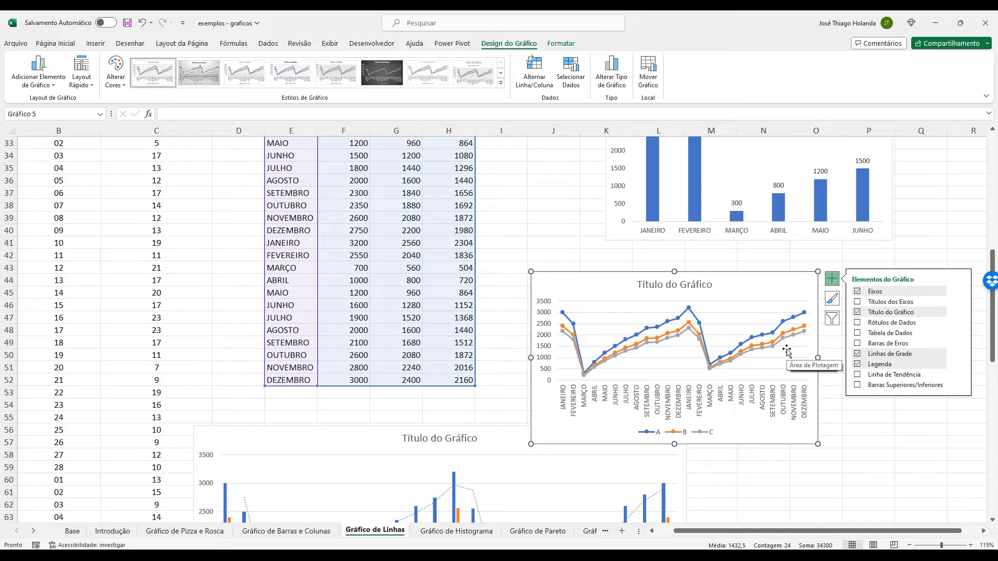
Review the charts on the Gráfico de Linhas sheet and inspect the labelled high, low and last points of the Contratações line.
scroll(601, 306, up, 7)
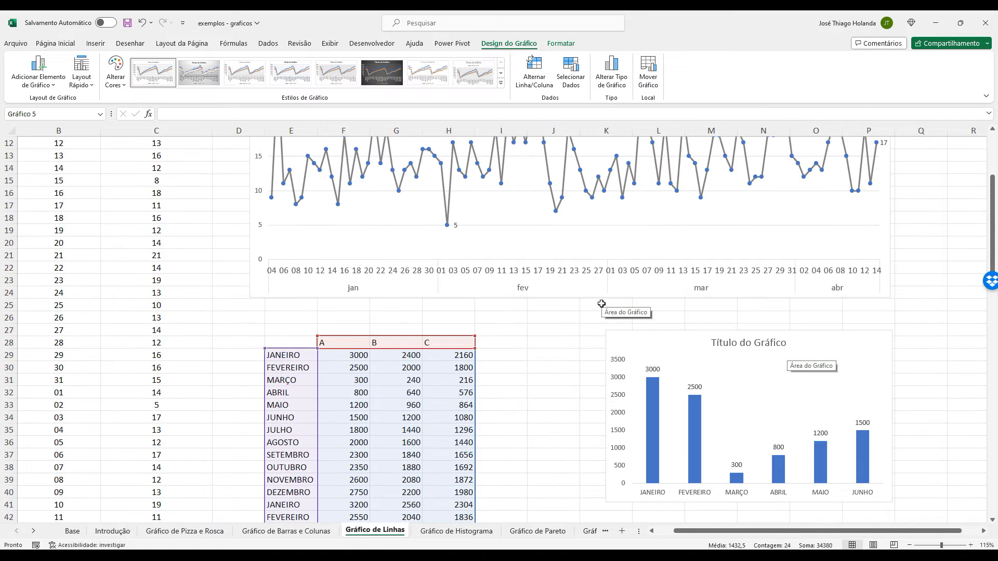
scroll(601, 304, up, 4)
scroll(633, 306, down, 4)
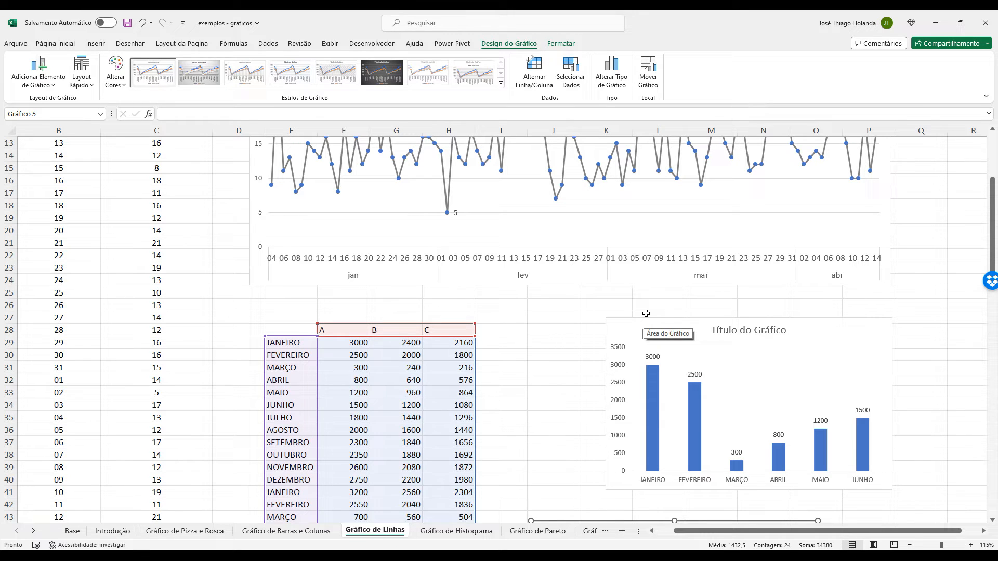
click(286, 530)
click(374, 531)
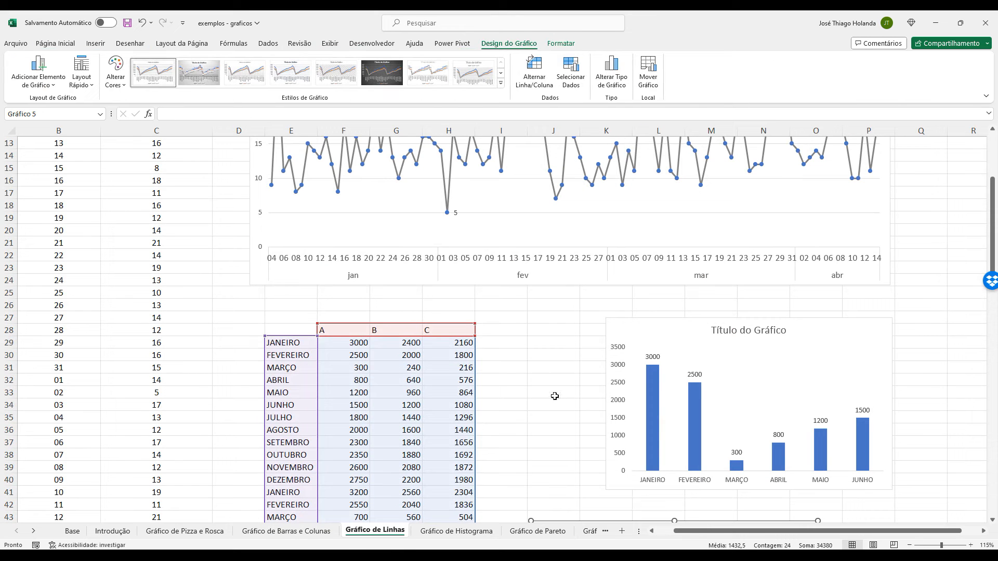
click(537, 364)
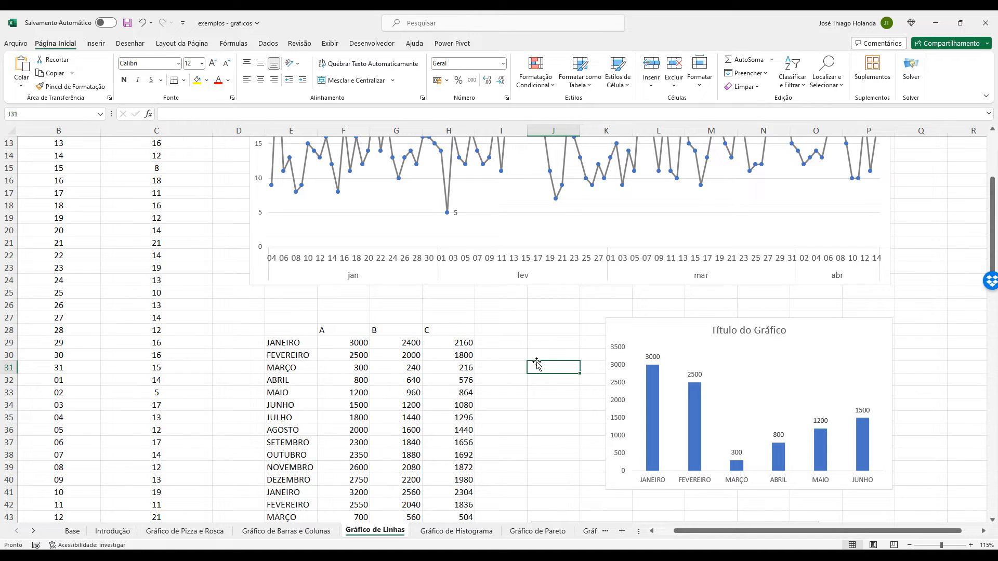
scroll(311, 291, up, 4)
click(338, 183)
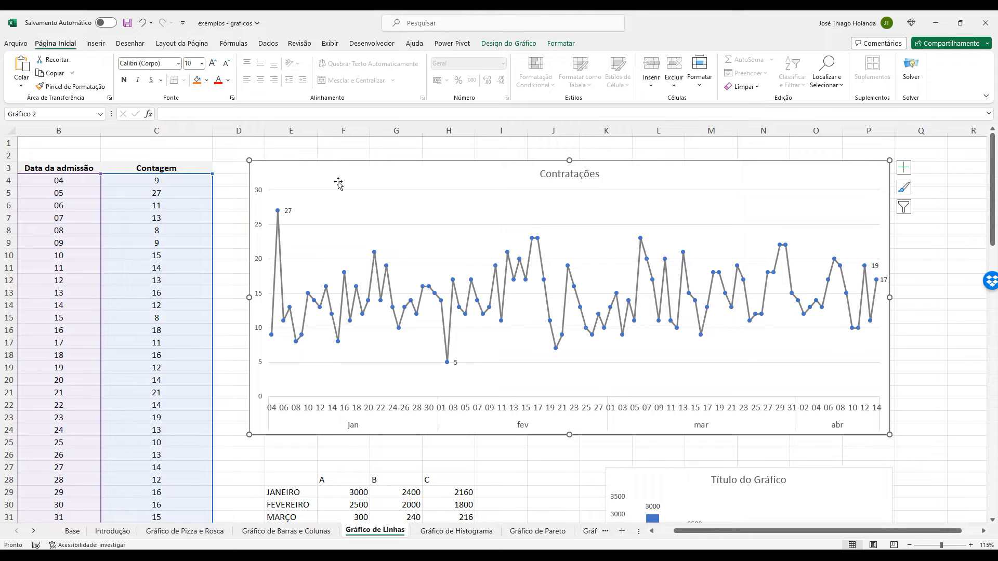
click(278, 212)
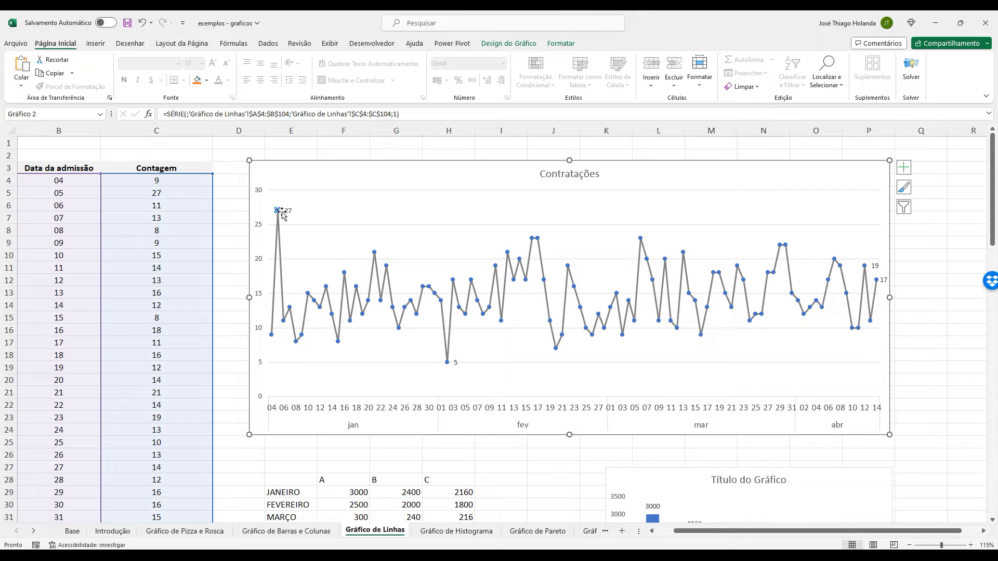
click(448, 363)
click(877, 279)
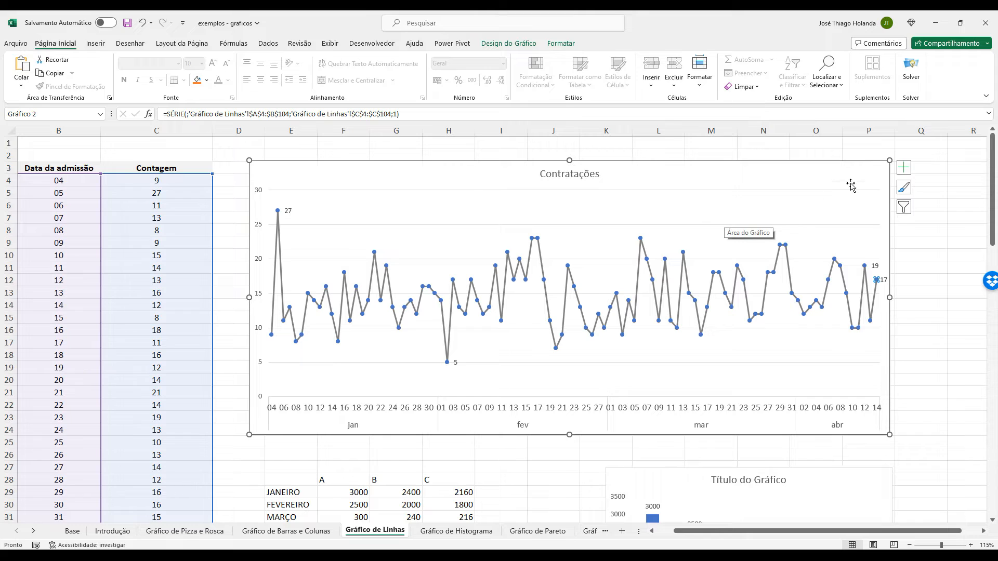
Add a trendline to the Contratações chart and open its additional formatting options.
click(904, 166)
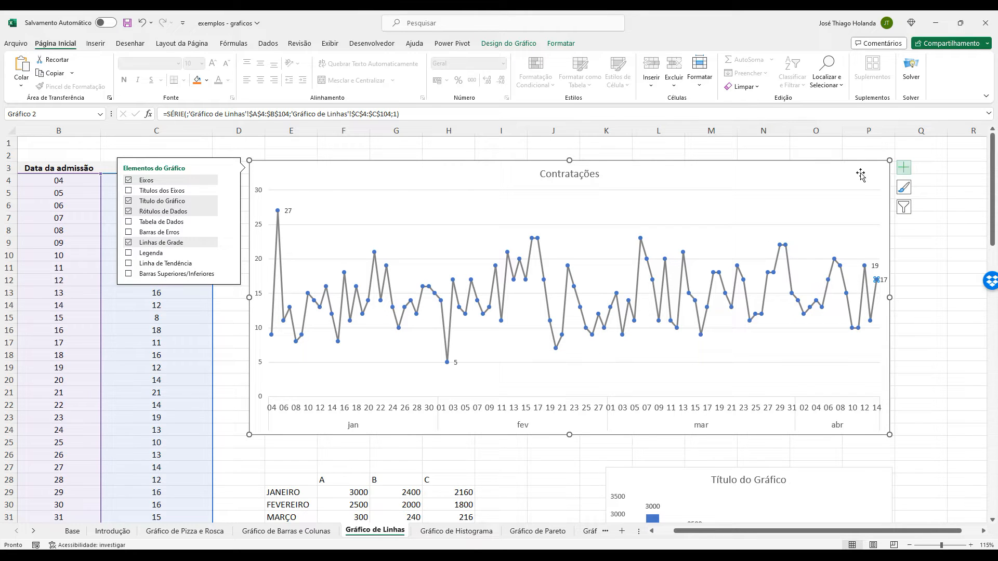
click(129, 264)
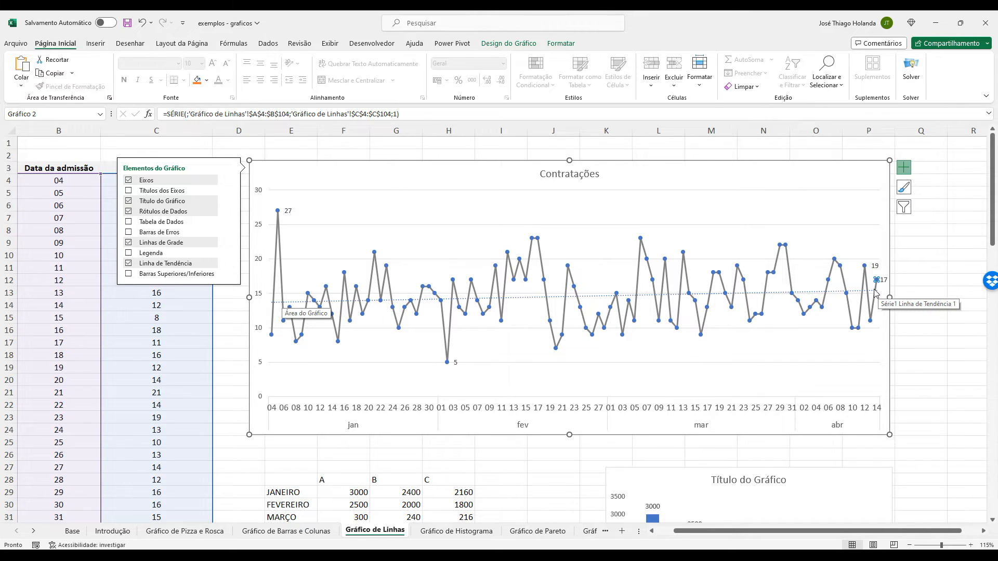
click(229, 263)
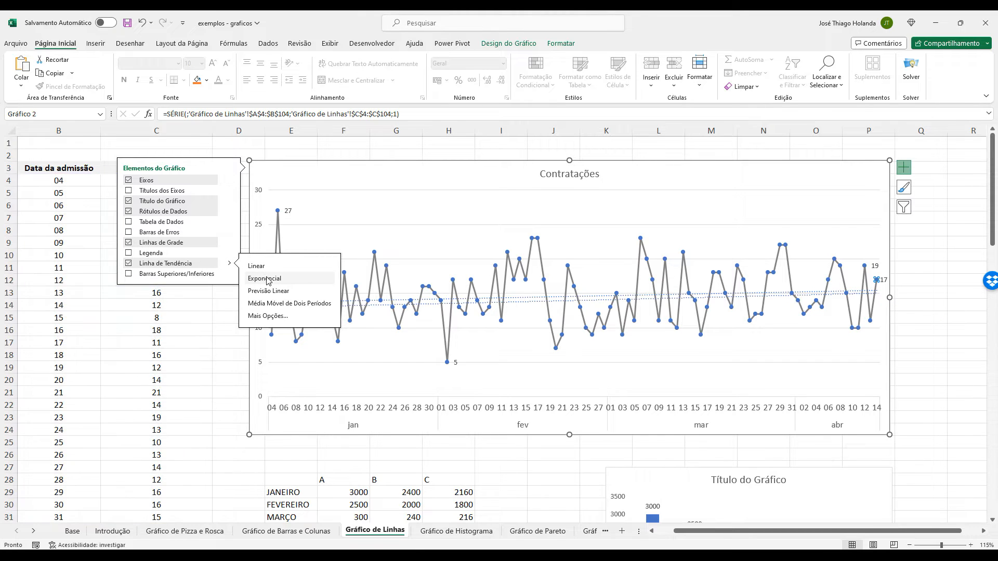
click(267, 315)
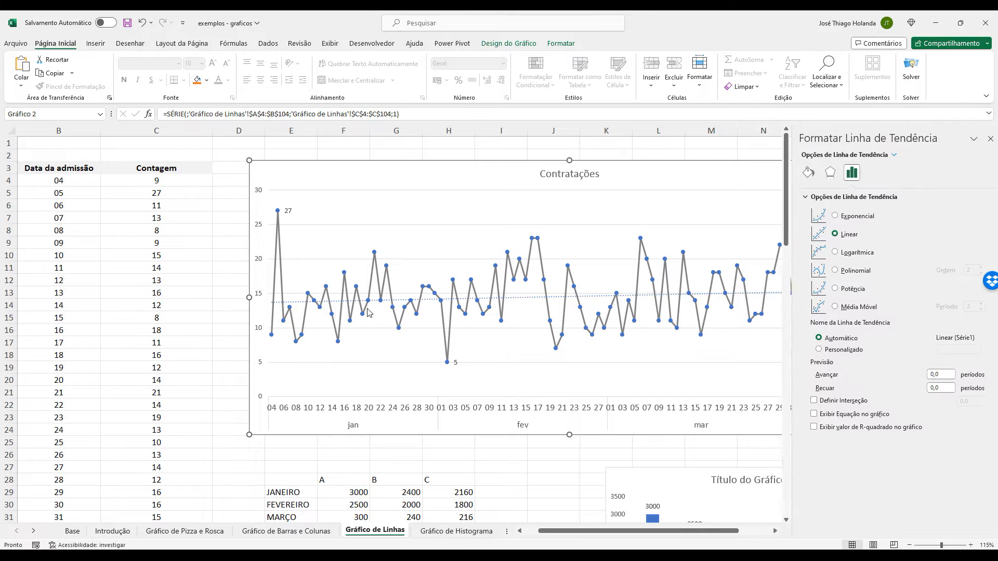
Try the Exponencial, Linear, Logarítmica, Polinomial, Potência and Média Móvel trendline types on the Contratações chart.
click(853, 217)
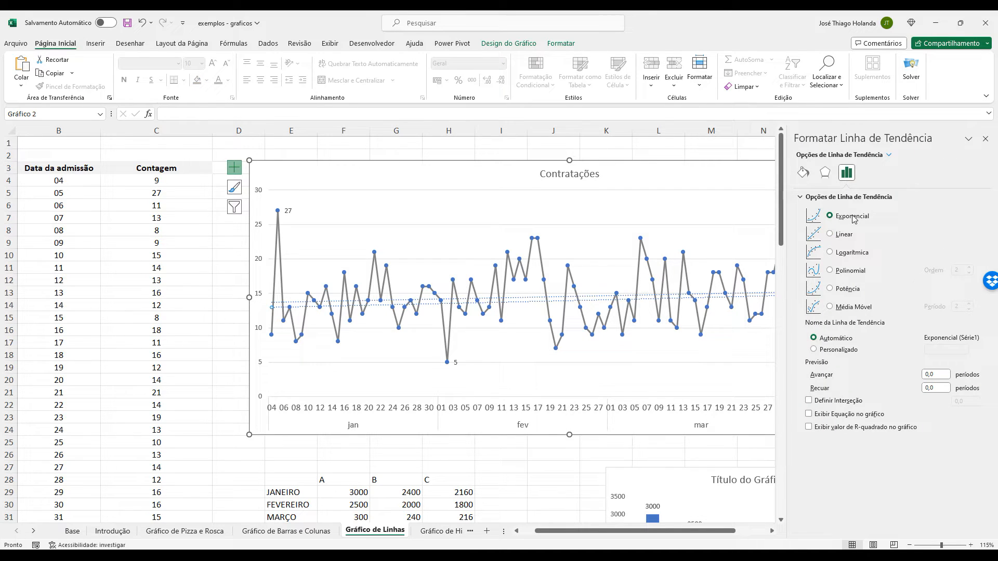
click(852, 235)
click(852, 253)
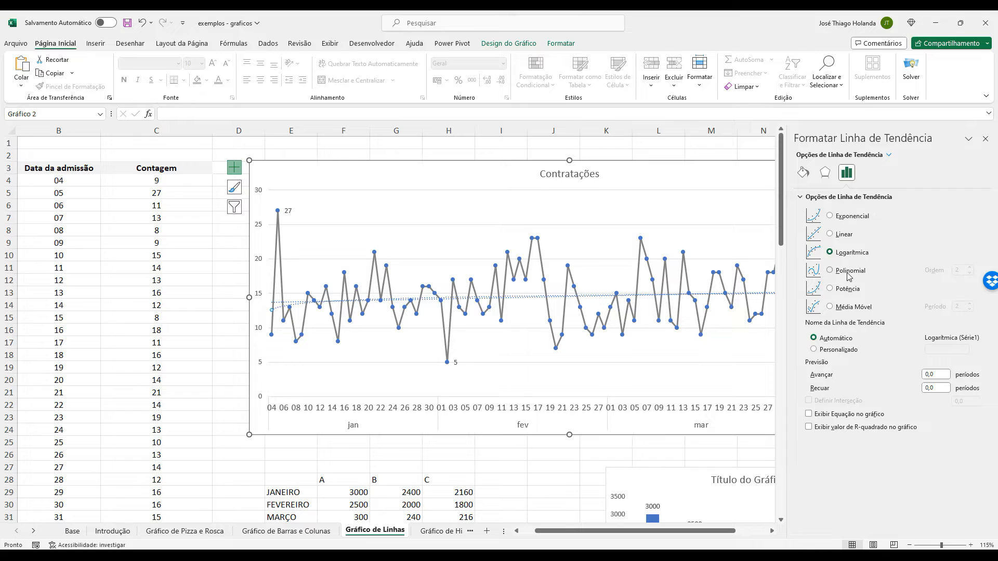
click(848, 272)
click(848, 288)
click(853, 306)
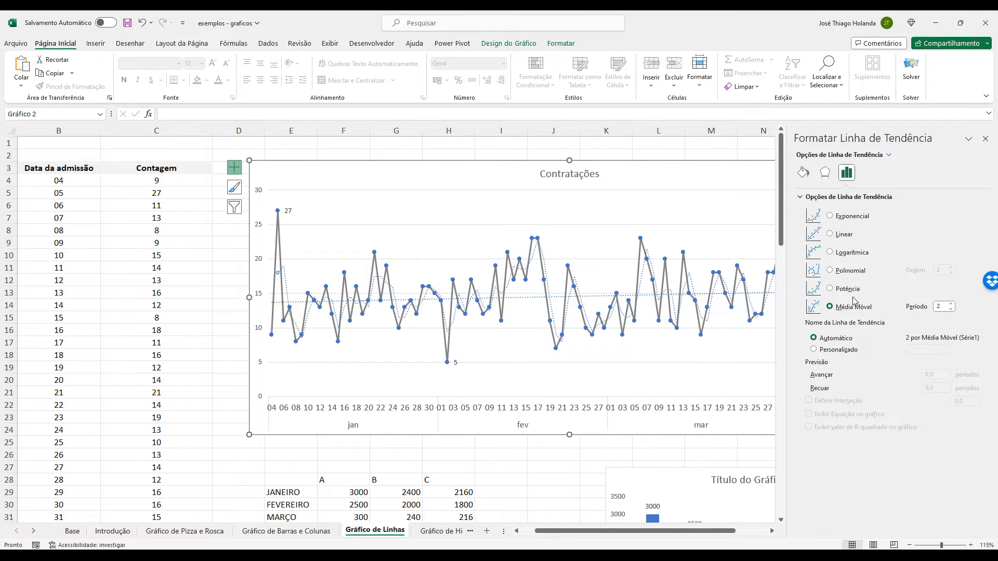
click(985, 138)
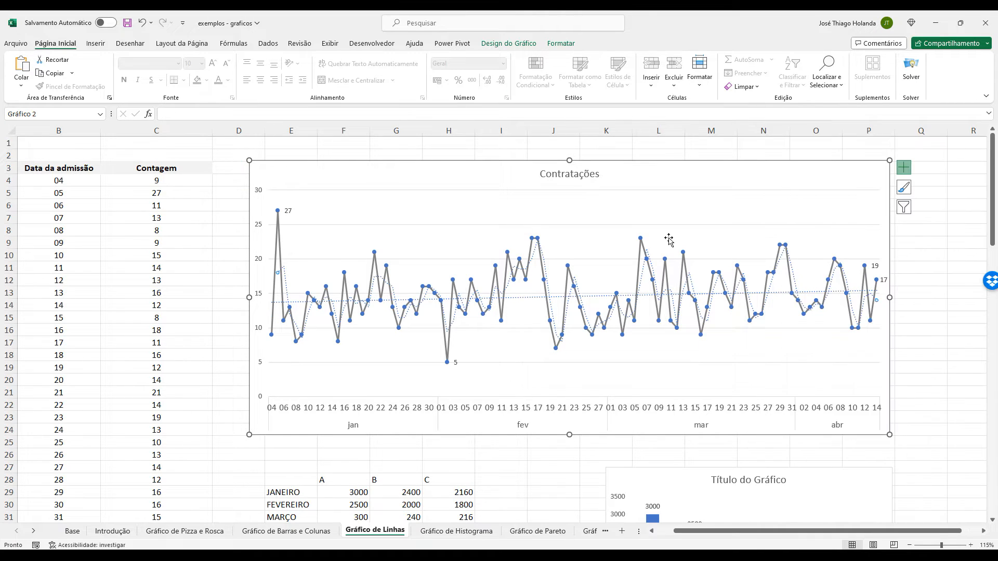
Undo the trendline changes on the Contratações chart and deselect the chart.
key(ctrl+z)
key(ctrl+z)
key(ctrl+z)
key(ctrl+z)
key(ctrl+z)
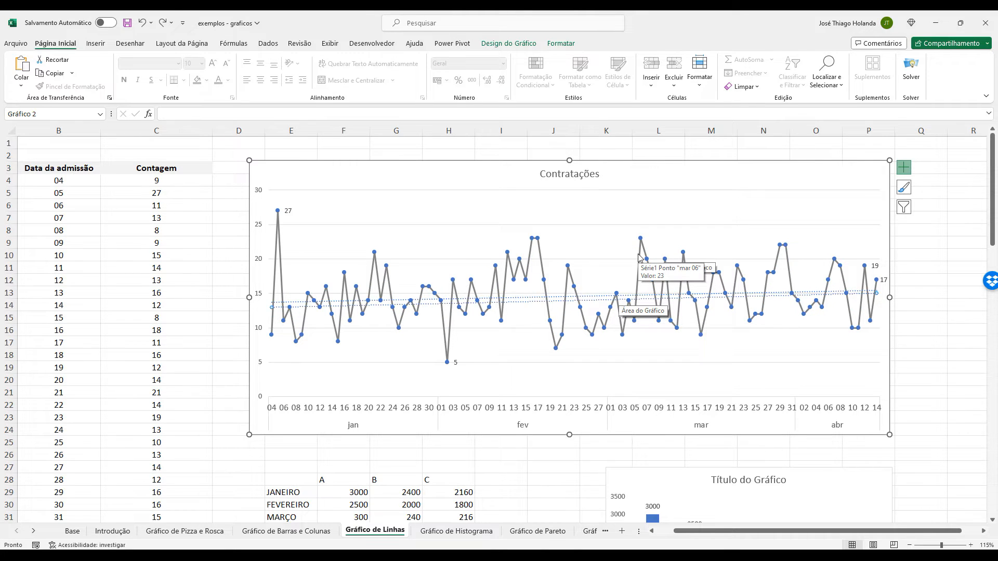
key(ctrl+z)
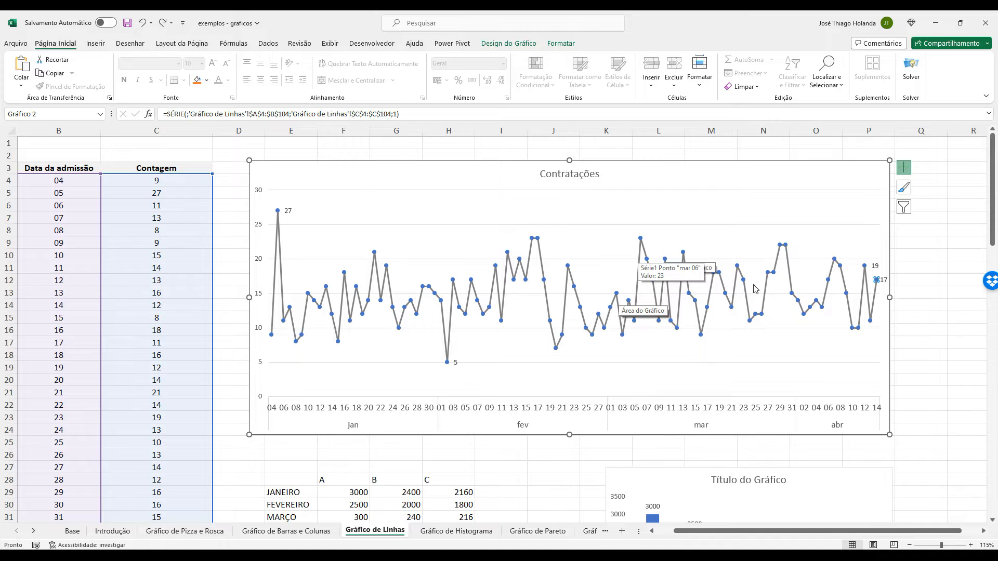
click(921, 311)
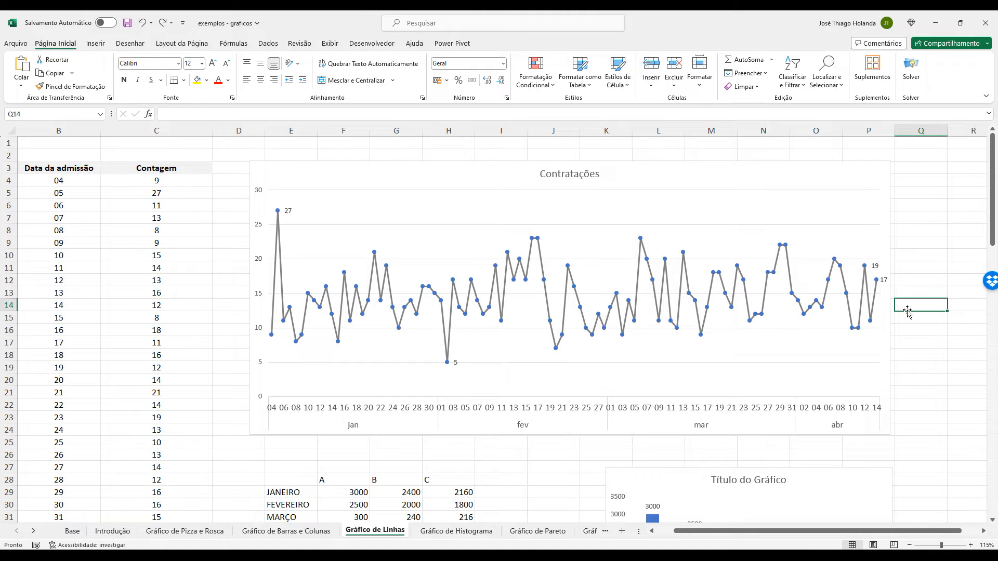
Go to the Gráfico de Scatter Plot sheet and select the Dispersão de Nota por Frequência chart.
click(538, 531)
click(589, 531)
click(590, 531)
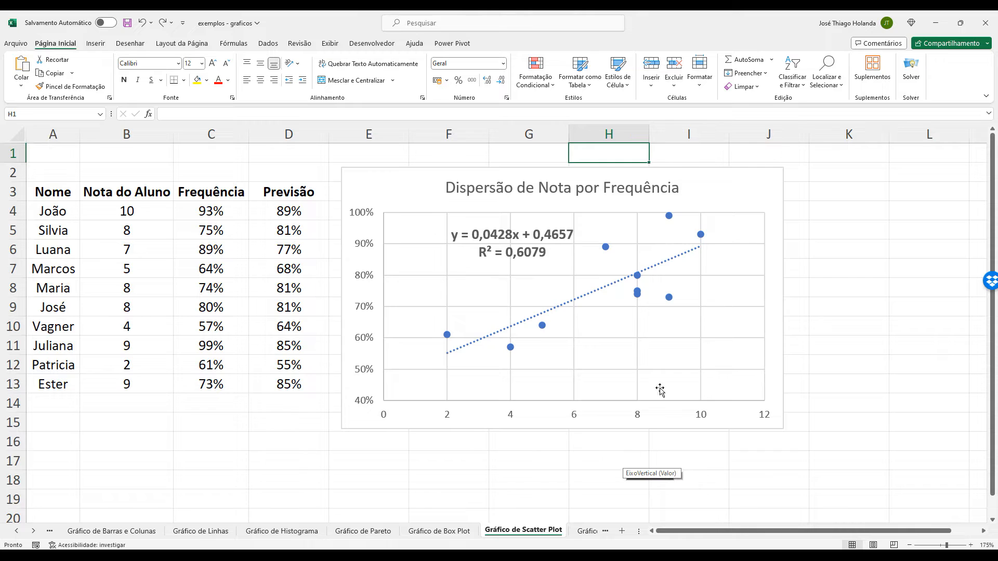
click(780, 189)
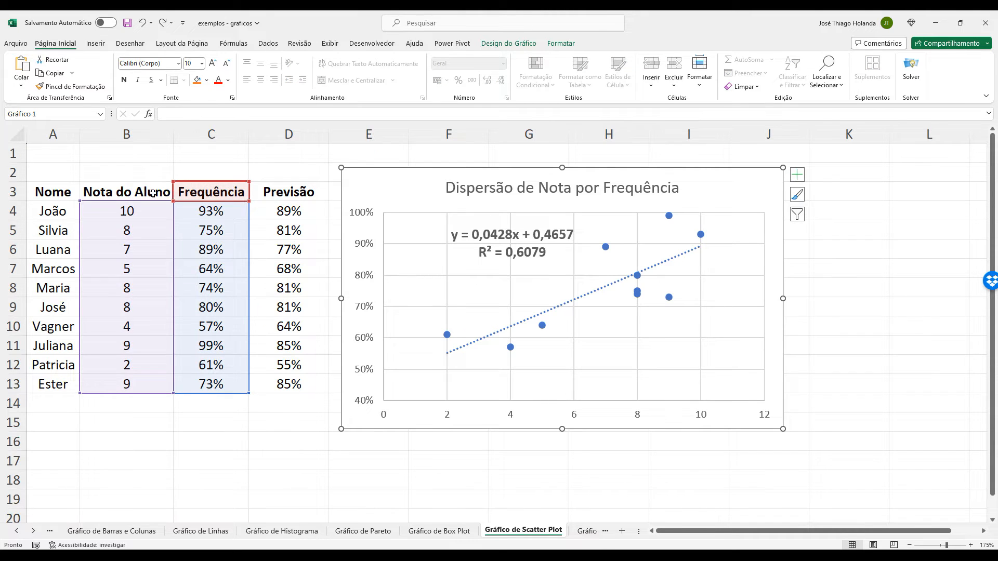
Examine how the first students' Nota do Aluno values relate to Frequência and Previsão in the table.
click(169, 196)
click(67, 214)
click(108, 212)
click(201, 210)
click(275, 217)
click(133, 221)
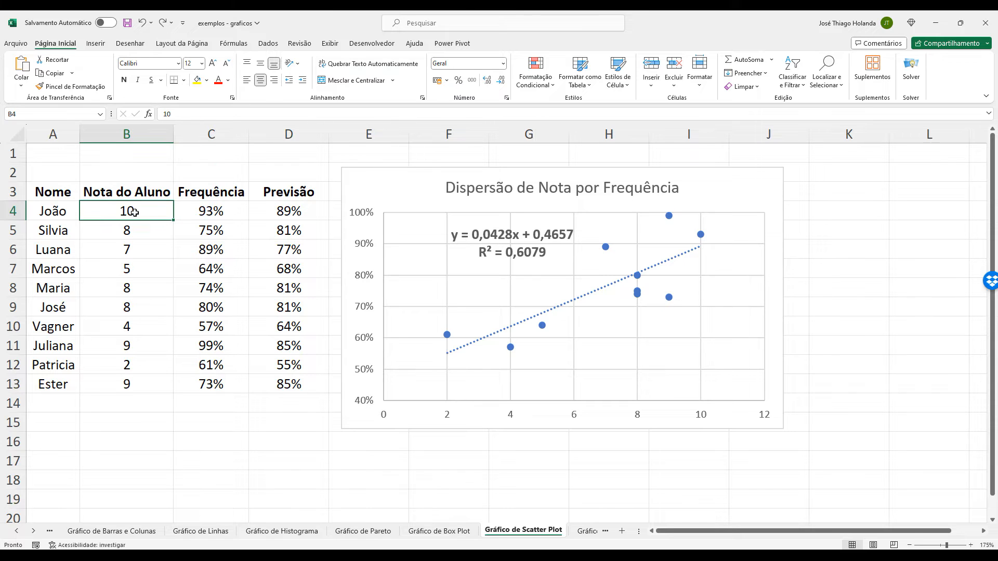
click(200, 208)
click(294, 211)
click(207, 214)
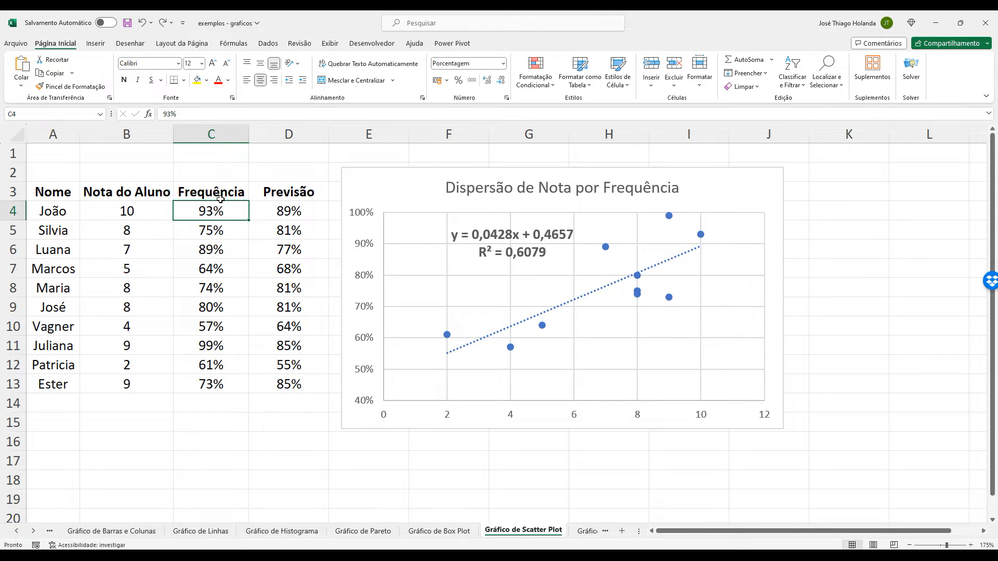
click(123, 223)
click(179, 215)
click(151, 216)
click(187, 215)
click(136, 214)
click(201, 214)
click(156, 215)
click(228, 215)
click(150, 230)
click(195, 242)
click(140, 247)
click(168, 213)
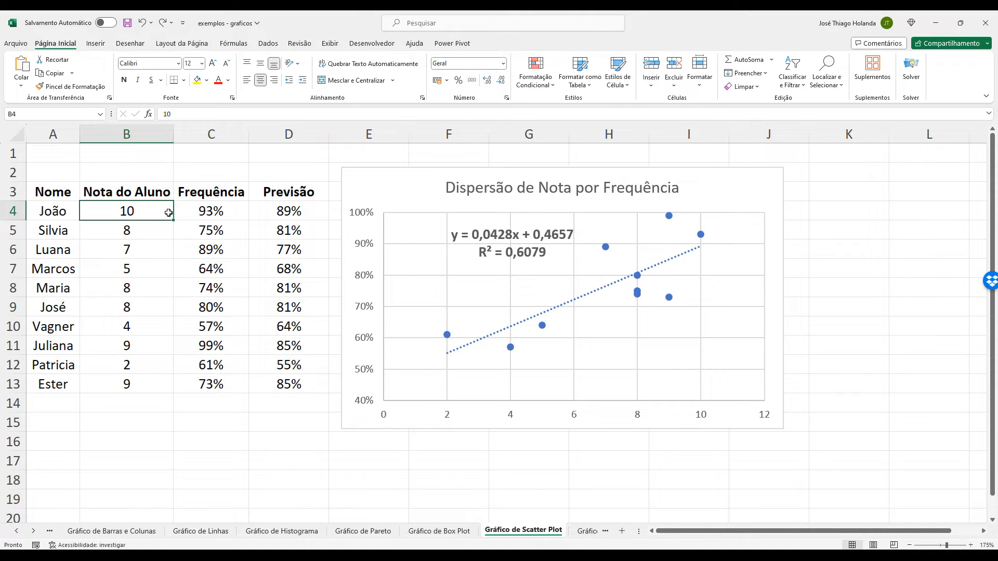
Insert a Dispersão chart from A3:C13 using the single-series Frequência variant, move it lower on the sheet, and delete it.
drag(60, 200, 244, 387)
click(96, 43)
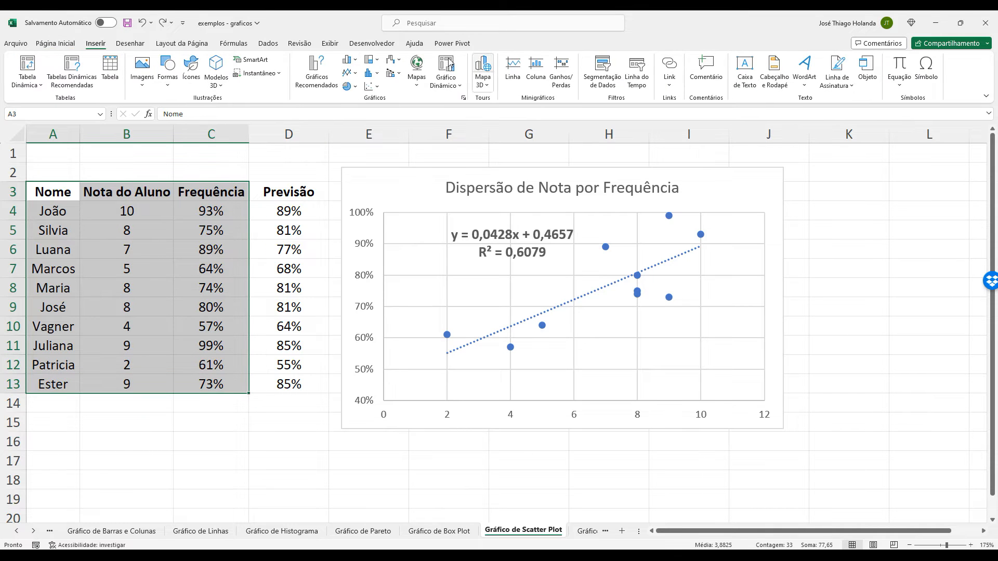
click(463, 98)
click(442, 155)
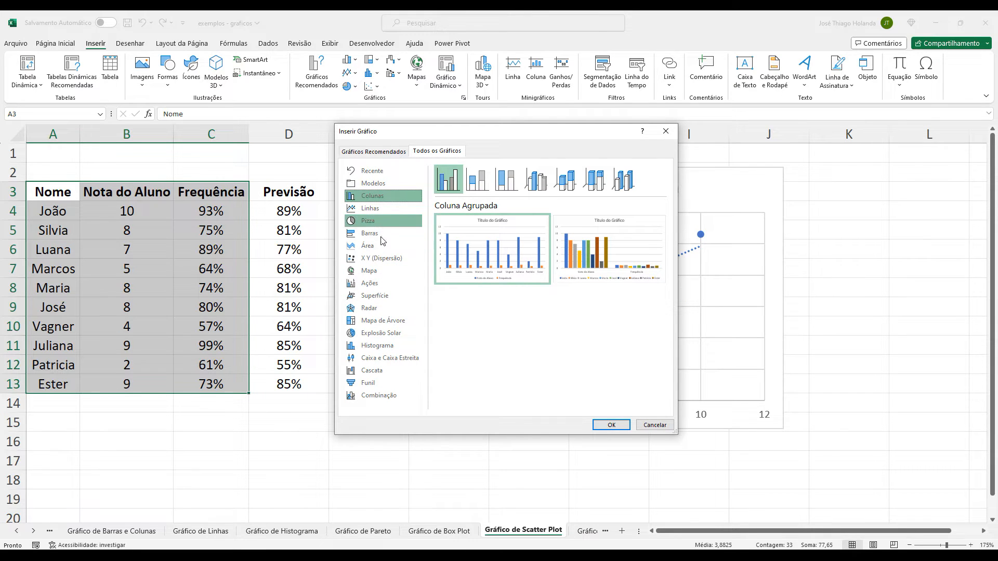
click(387, 258)
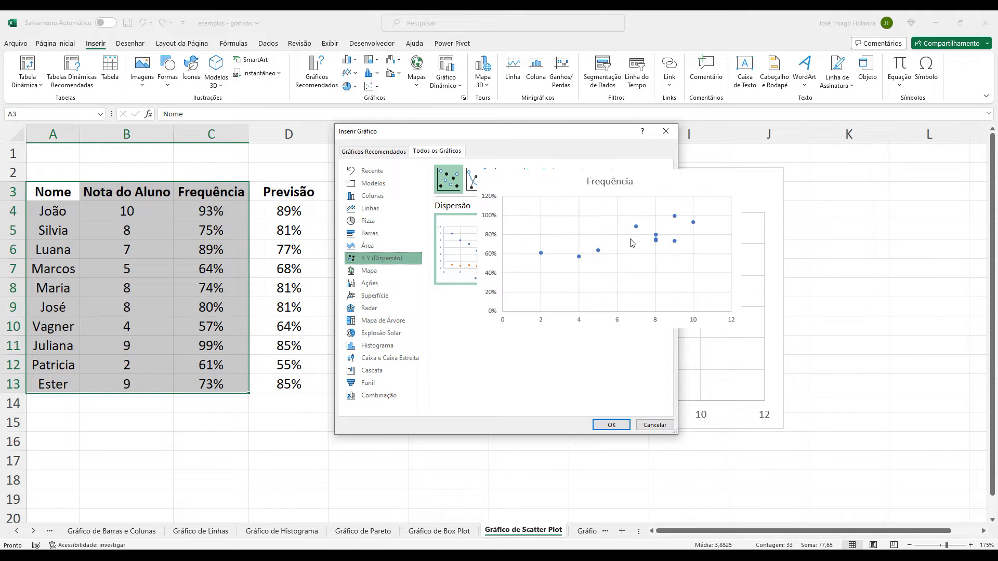
click(624, 281)
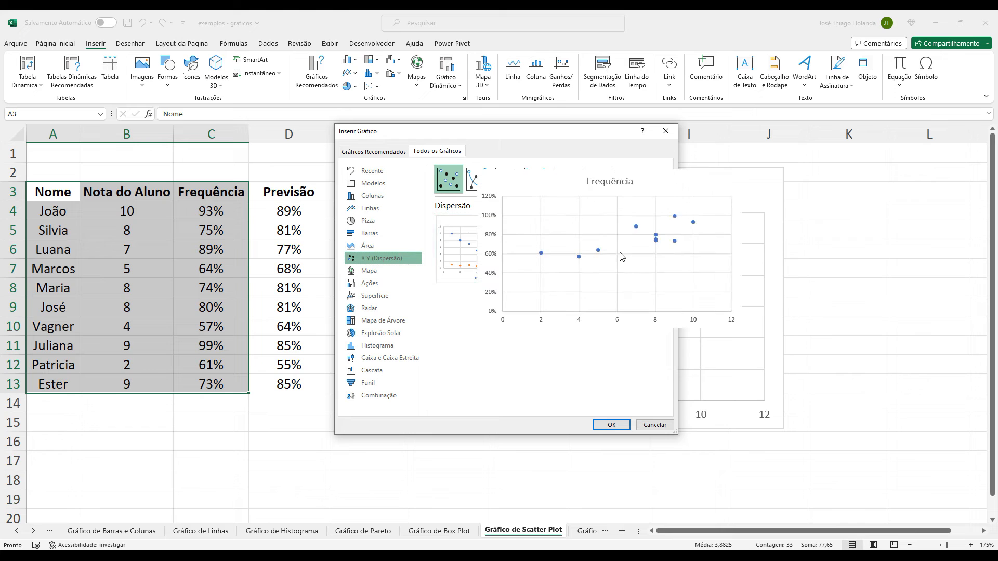
click(611, 425)
drag(628, 174, 687, 342)
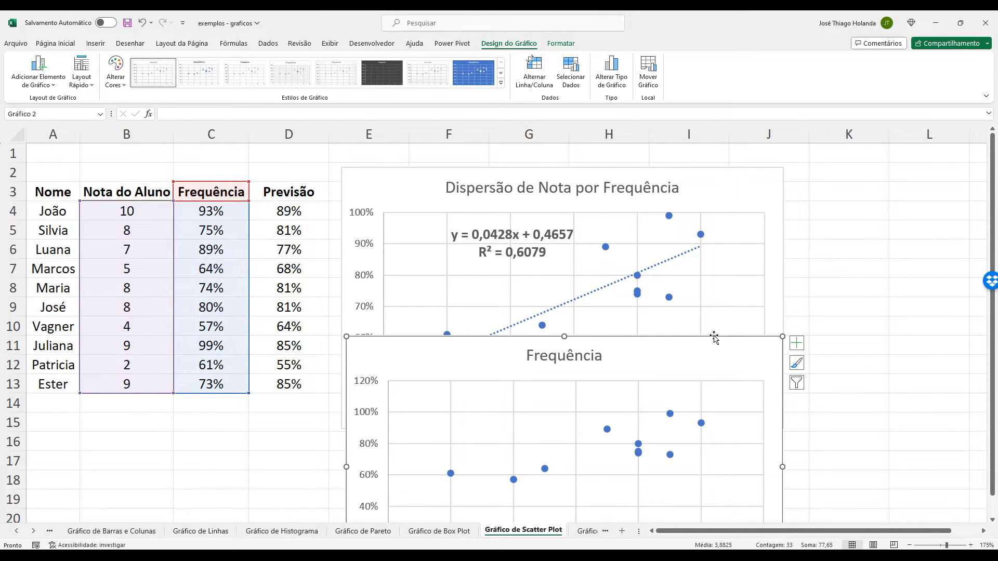
key(Delete)
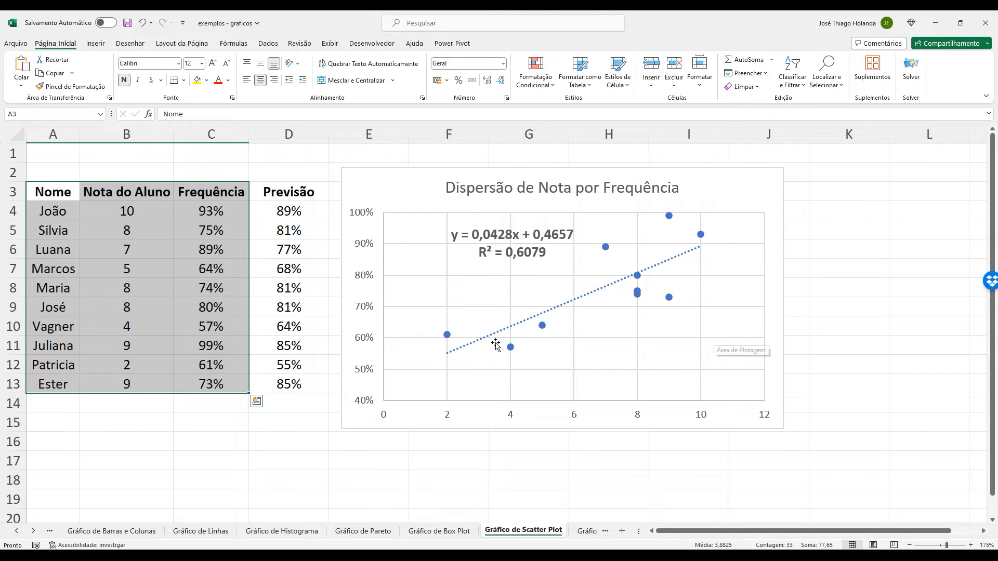
Explore the available trendline types and additional trendline options for the Dispersão de Nota por Frequência chart.
click(554, 311)
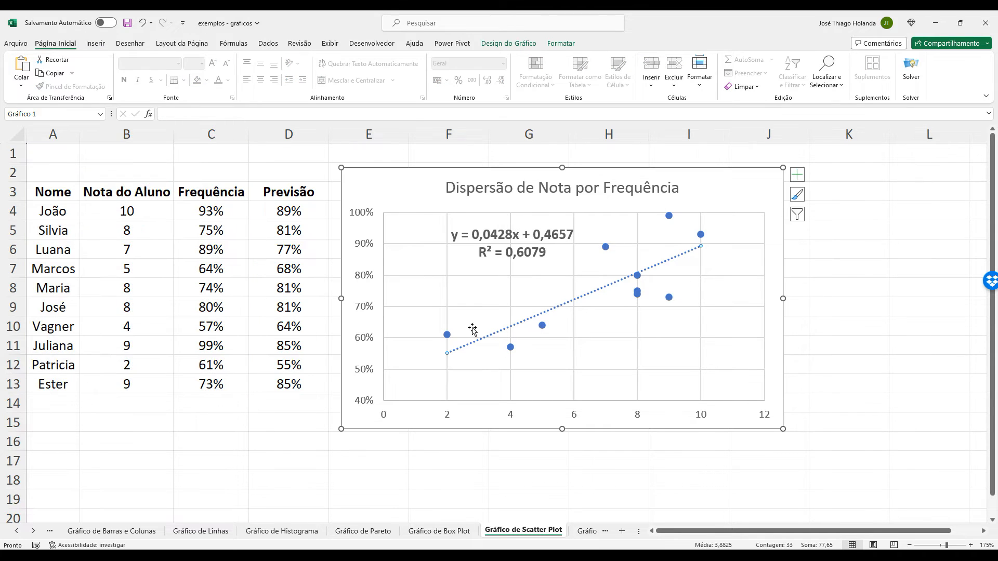
click(797, 175)
click(900, 262)
click(748, 276)
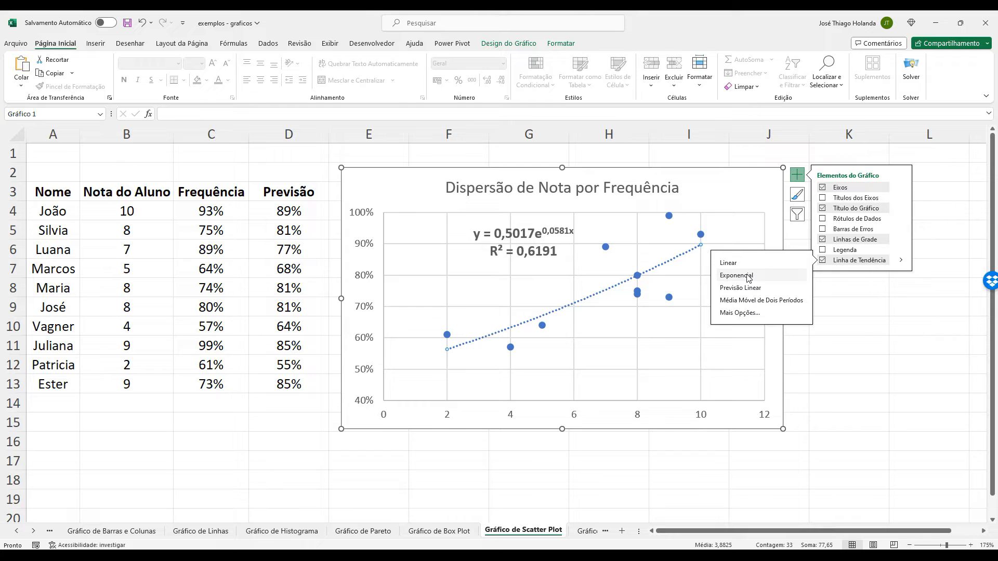
click(753, 261)
click(749, 289)
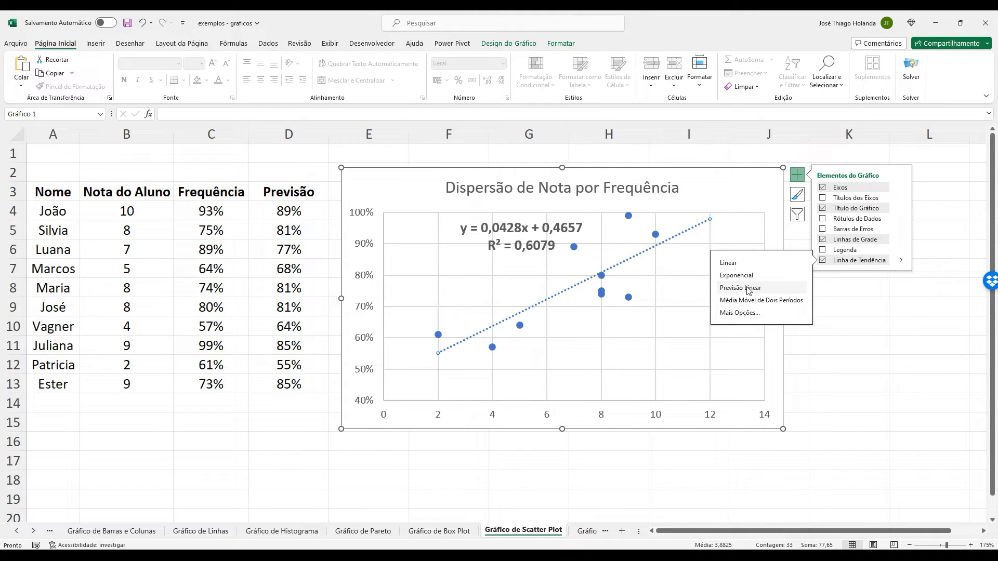
click(740, 313)
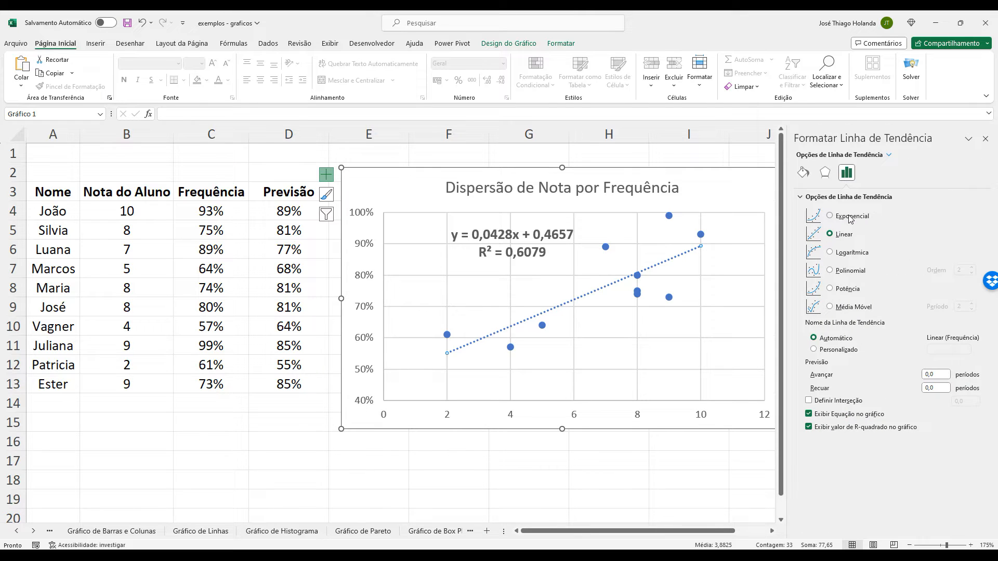
click(985, 139)
click(841, 340)
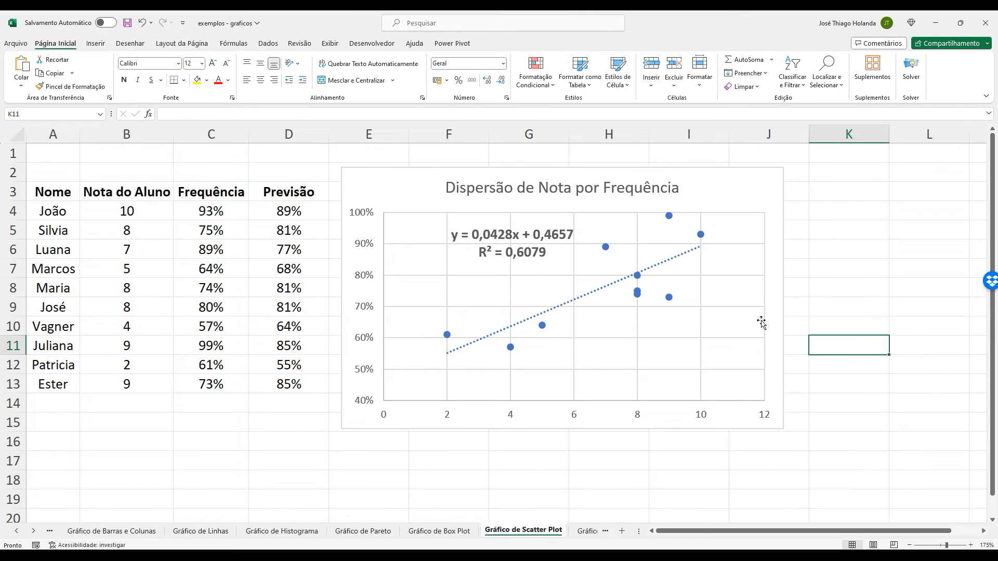
click(677, 263)
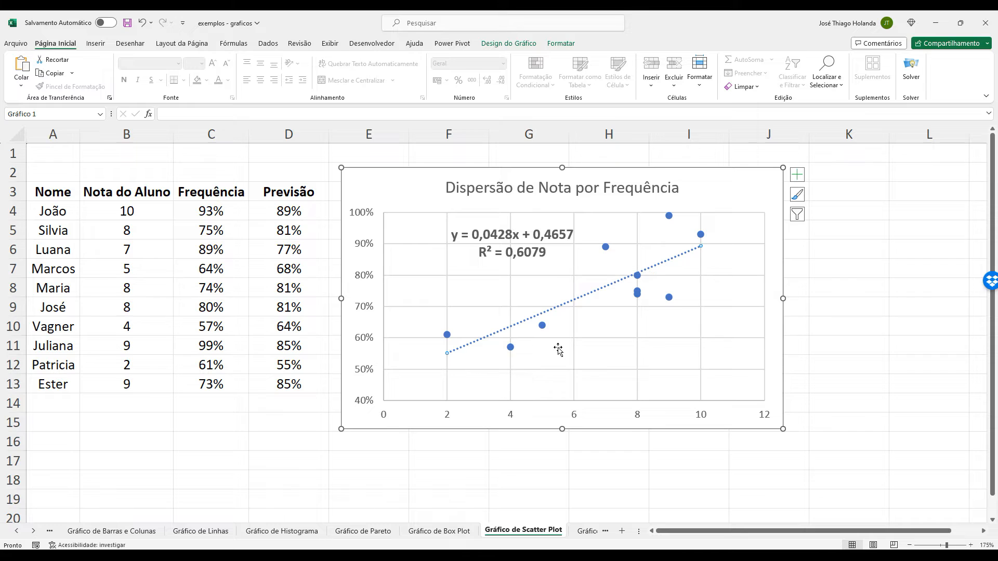
Examine the trendline equation on the scatter chart, highlighting the full formula, its slope, its intercept and the y term in turn.
click(510, 347)
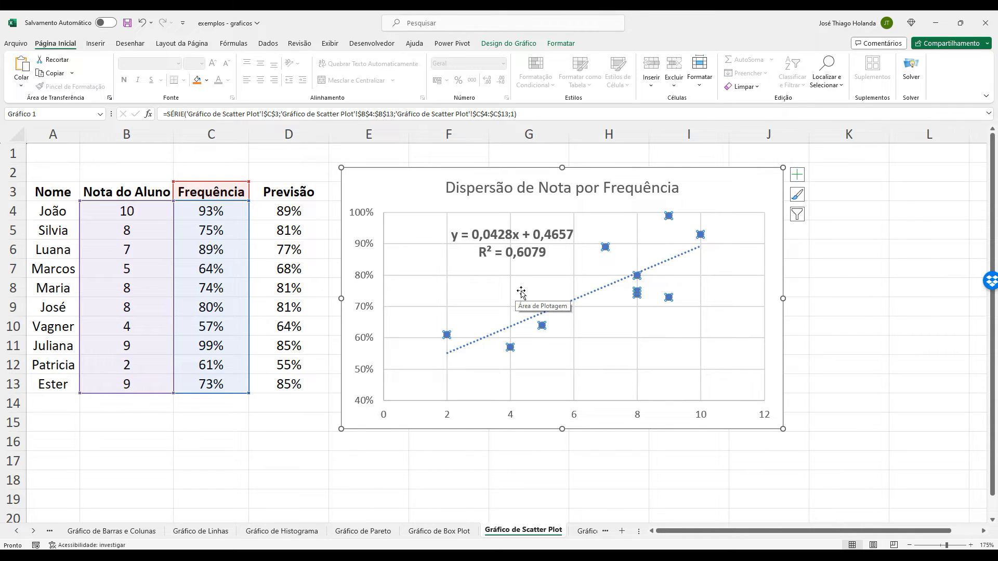
click(510, 236)
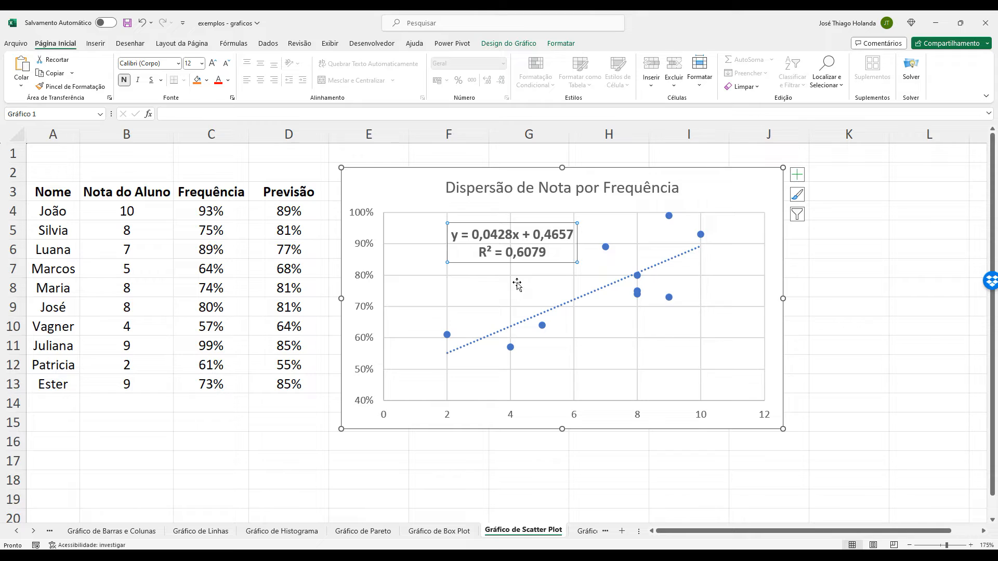
drag(452, 230, 575, 234)
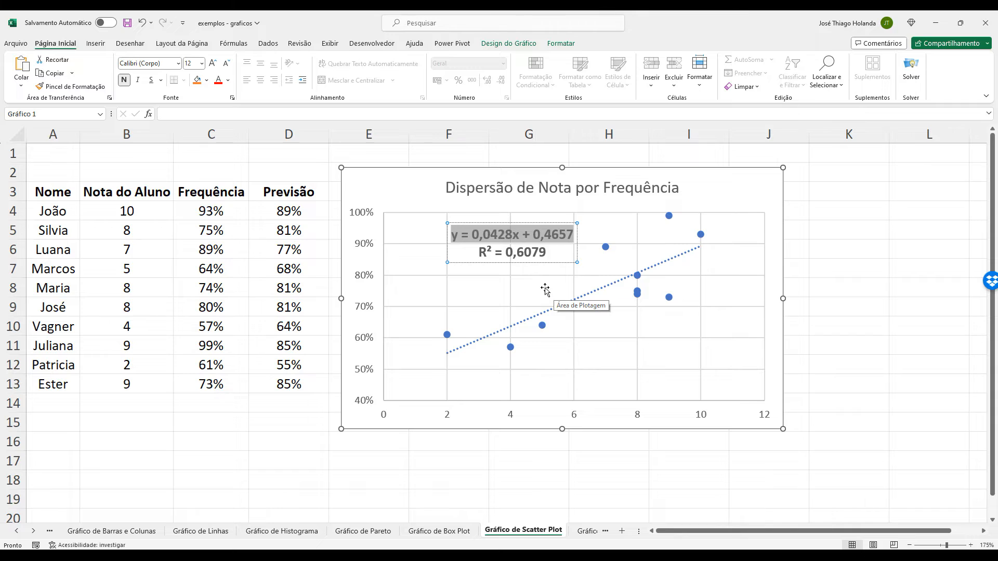
click(500, 238)
drag(451, 234, 584, 233)
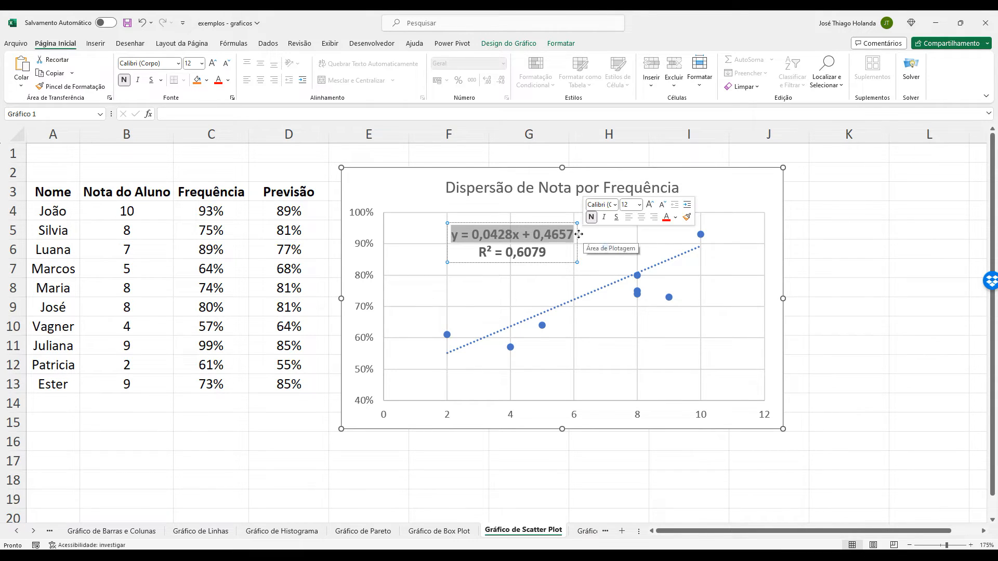
click(474, 237)
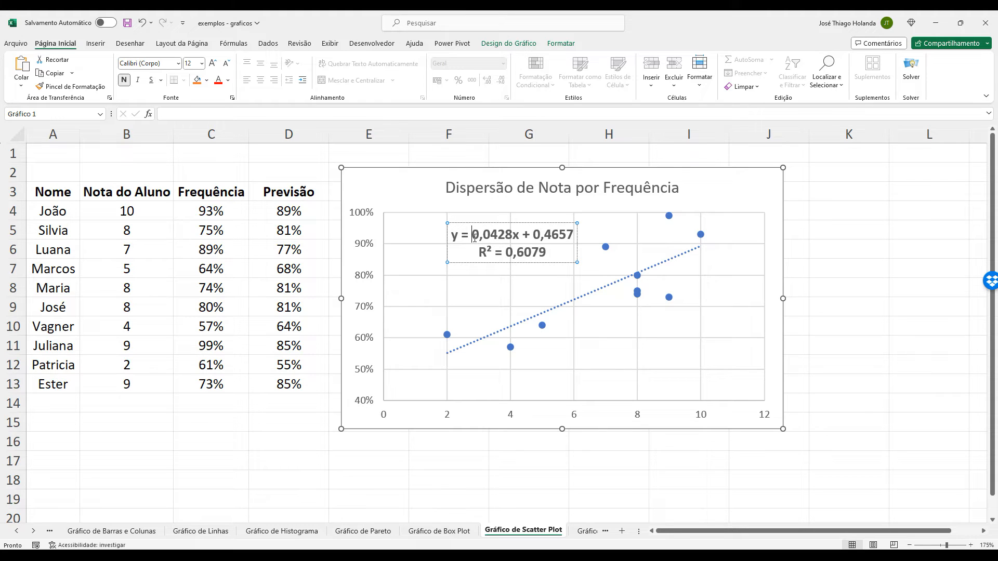
drag(474, 238, 513, 239)
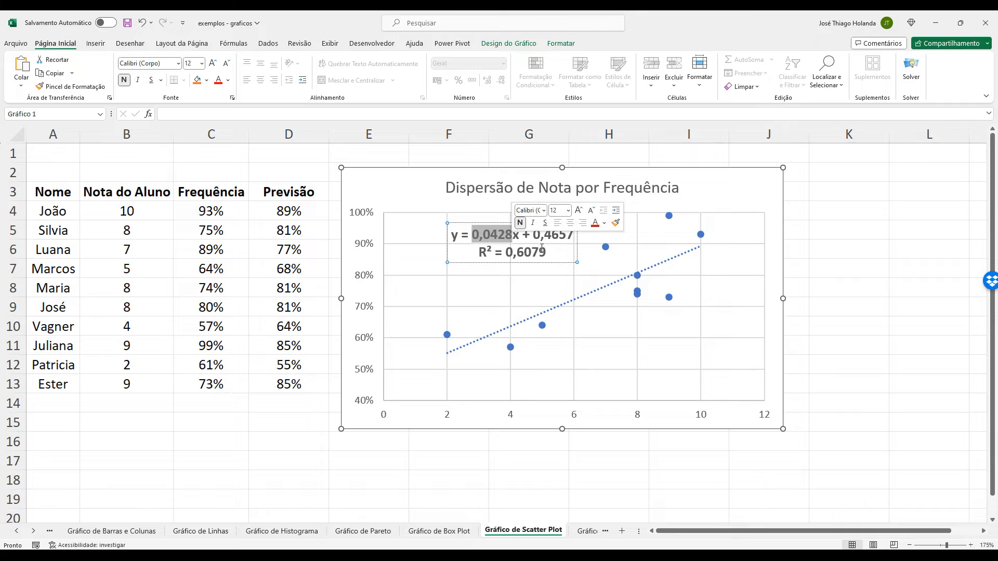
click(533, 235)
drag(534, 234, 572, 233)
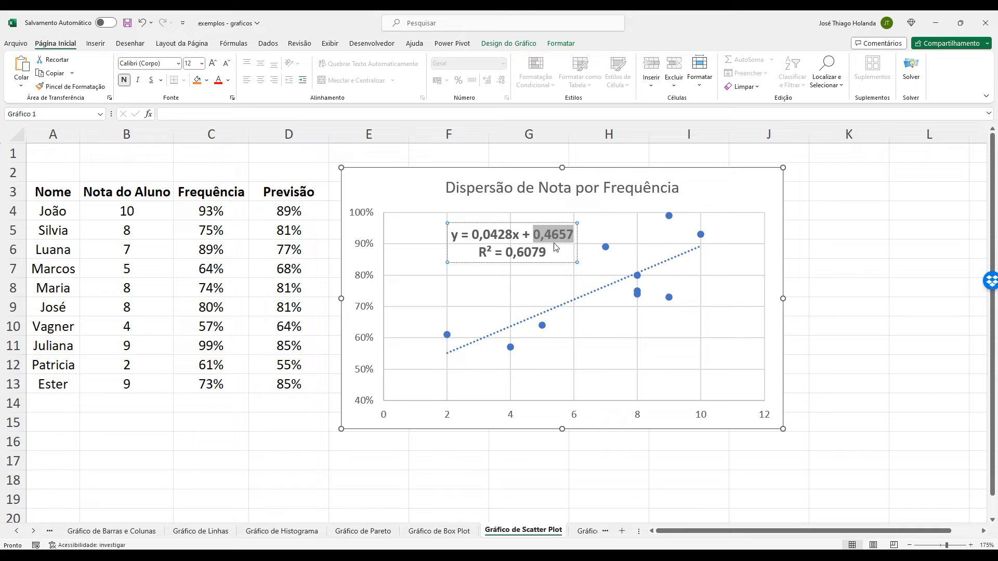
click(478, 240)
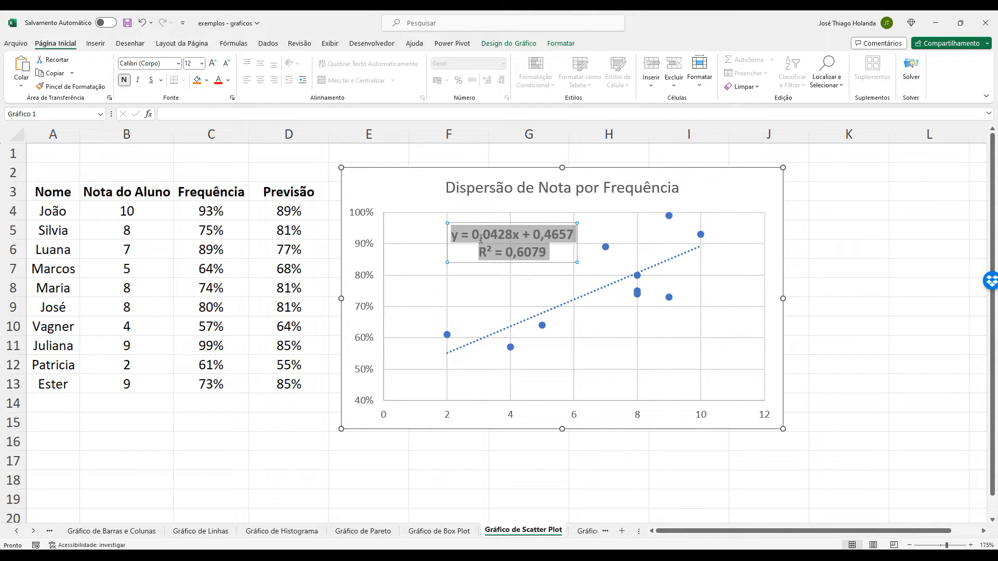
mouse_move(471, 235)
mouse_down()
mouse_move(512, 236)
mouse_move(454, 234)
mouse_up()
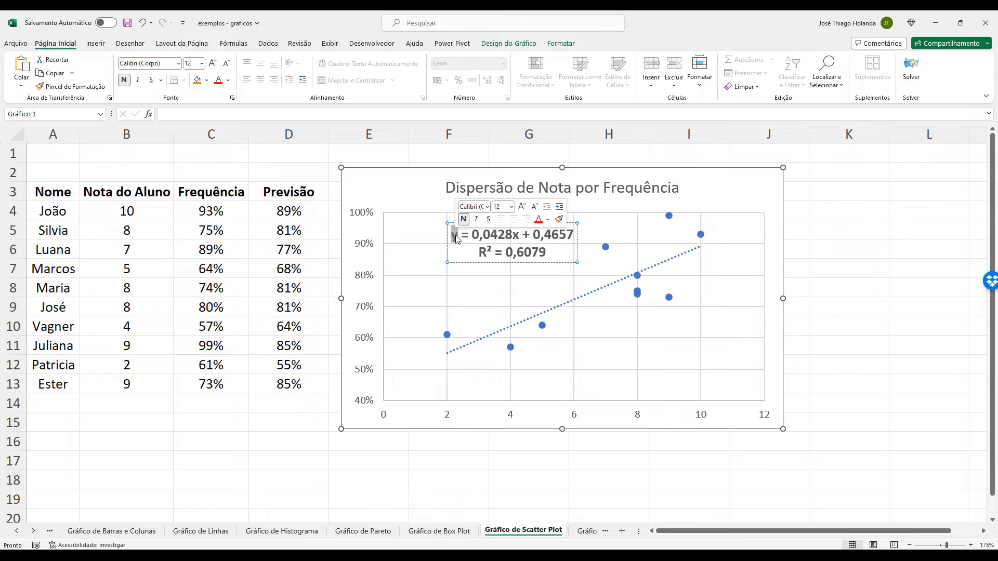
click(369, 233)
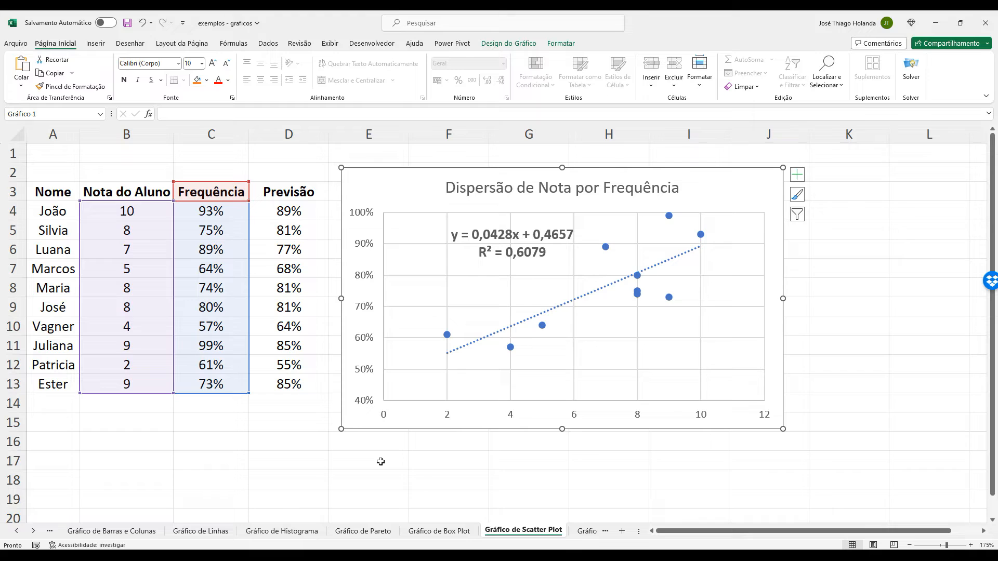
Open the trendline label's format options and highlight the coefficient of x in the equation.
click(511, 234)
double_click(511, 234)
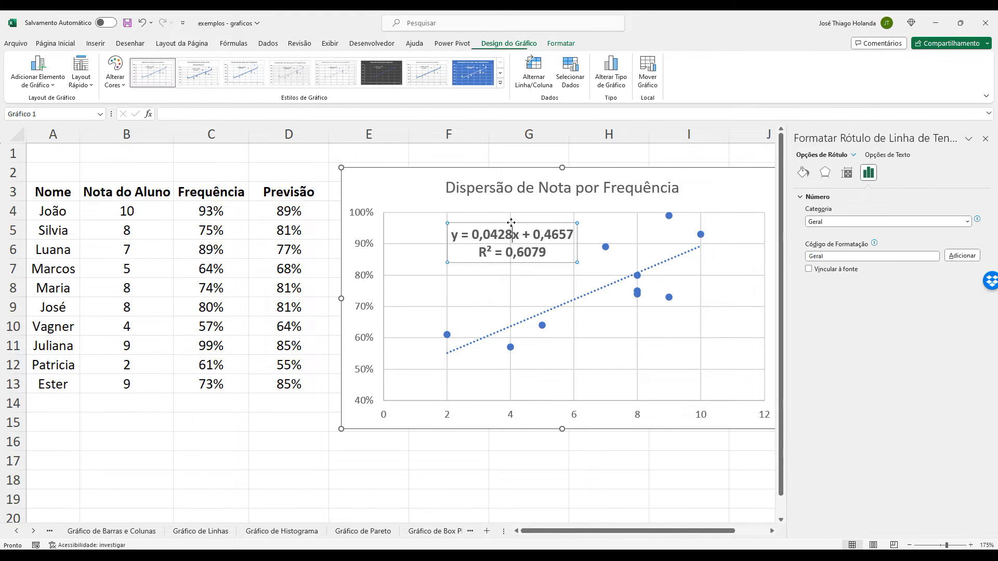
drag(471, 233, 516, 236)
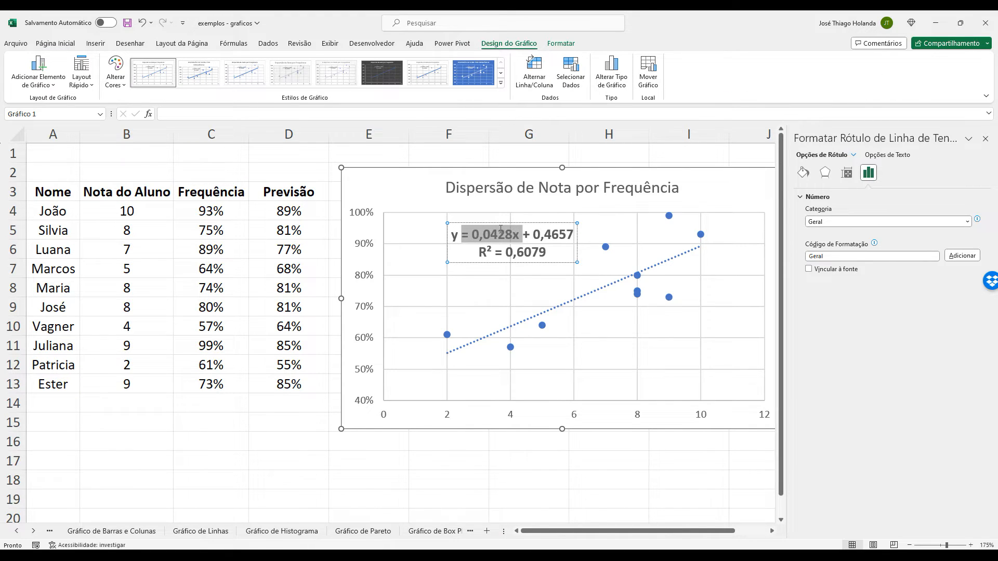
click(497, 234)
mouse_move(473, 235)
mouse_down()
mouse_move(512, 237)
mouse_move(486, 239)
mouse_up()
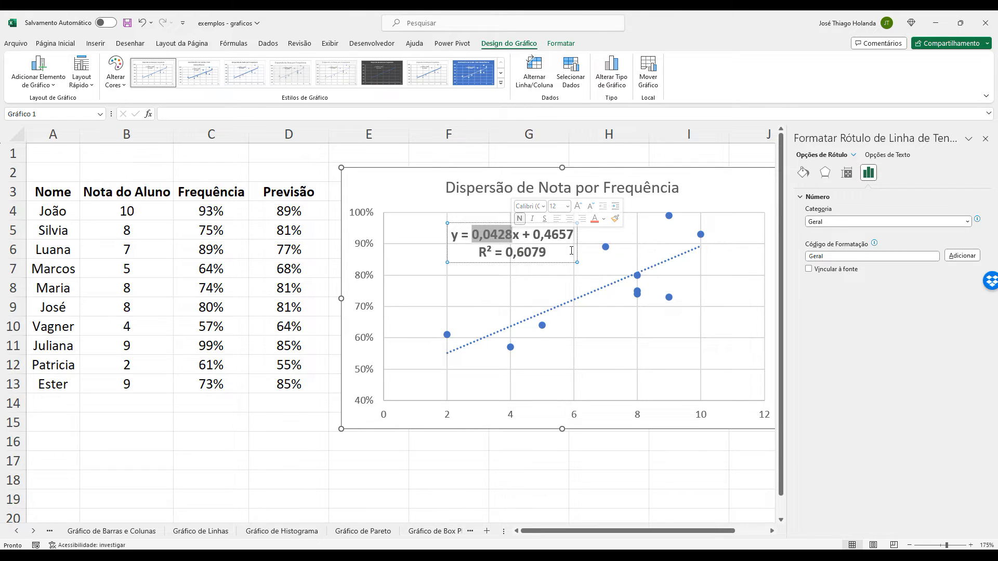
click(525, 459)
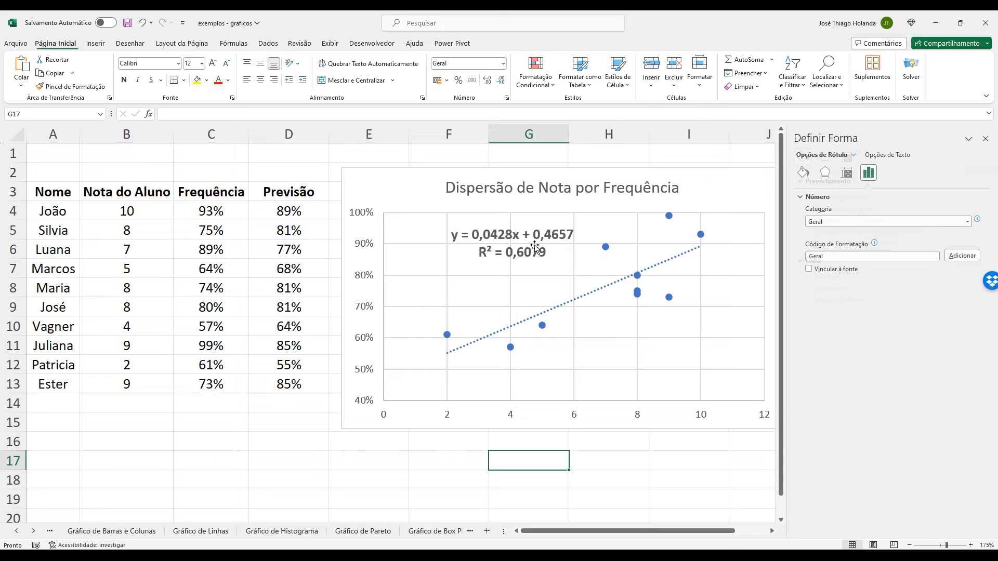
Compare the Nota do Aluno, Frequência and Previsão values in row 4 with the matching data point and the end of the linear trendline.
click(581, 298)
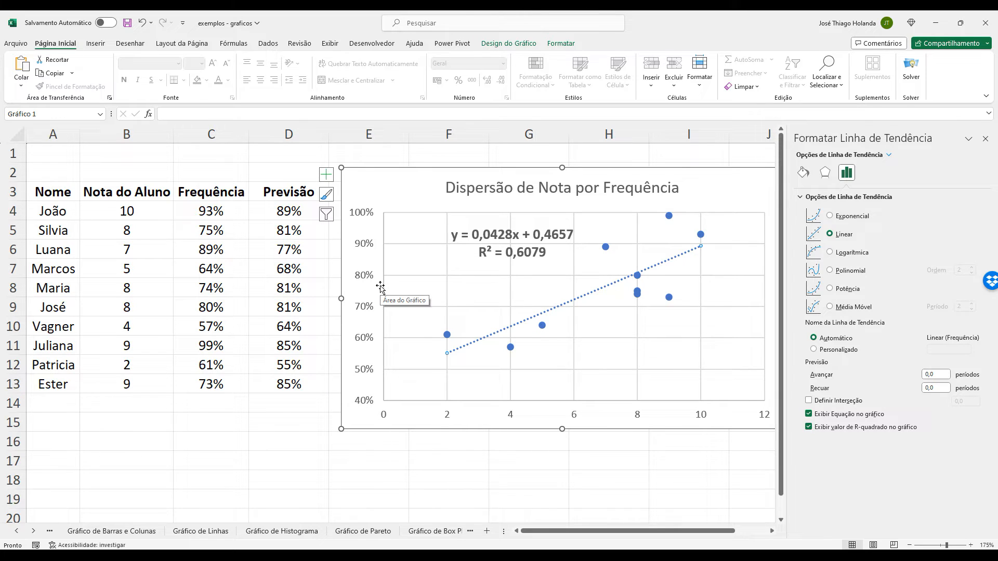
click(287, 206)
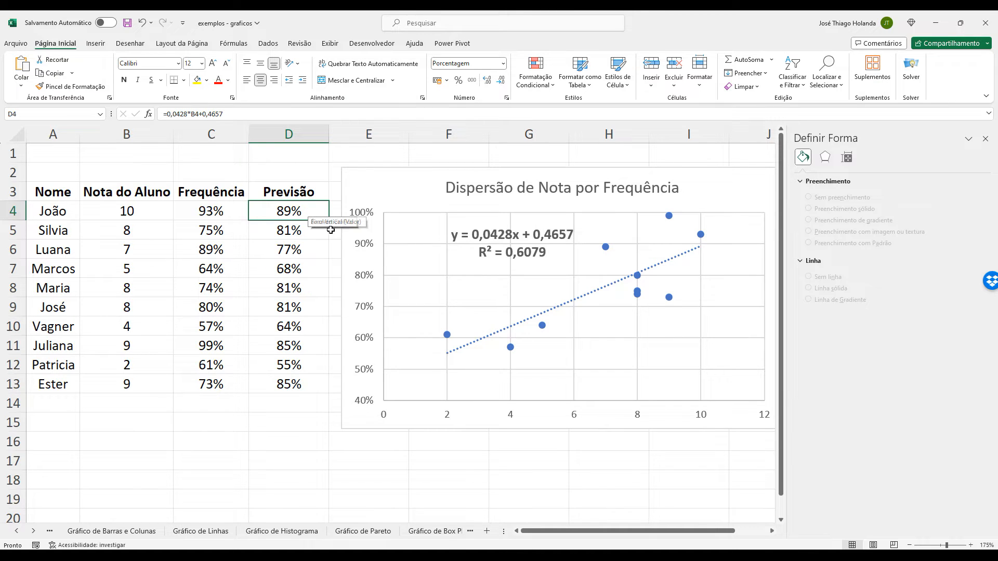
click(537, 314)
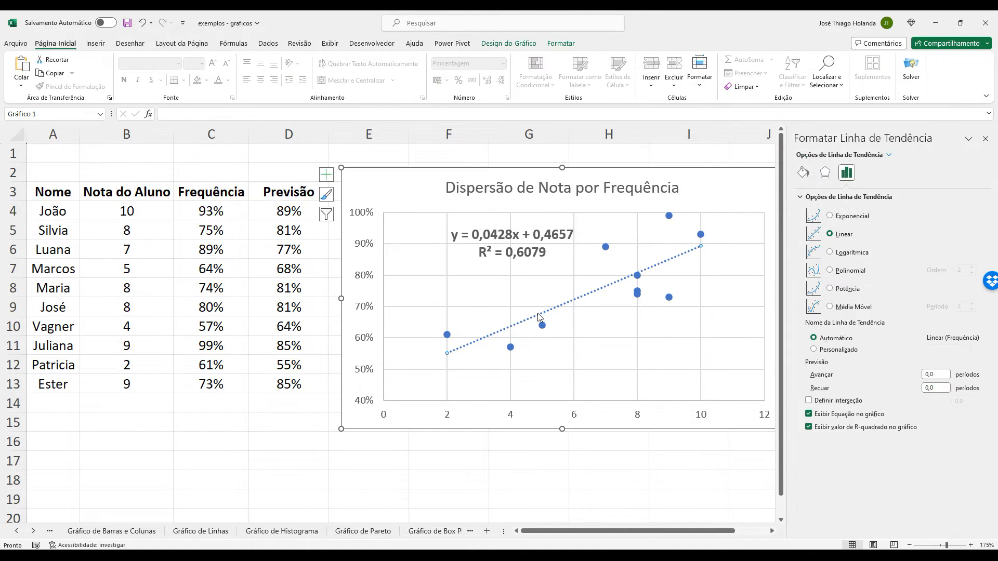
click(141, 209)
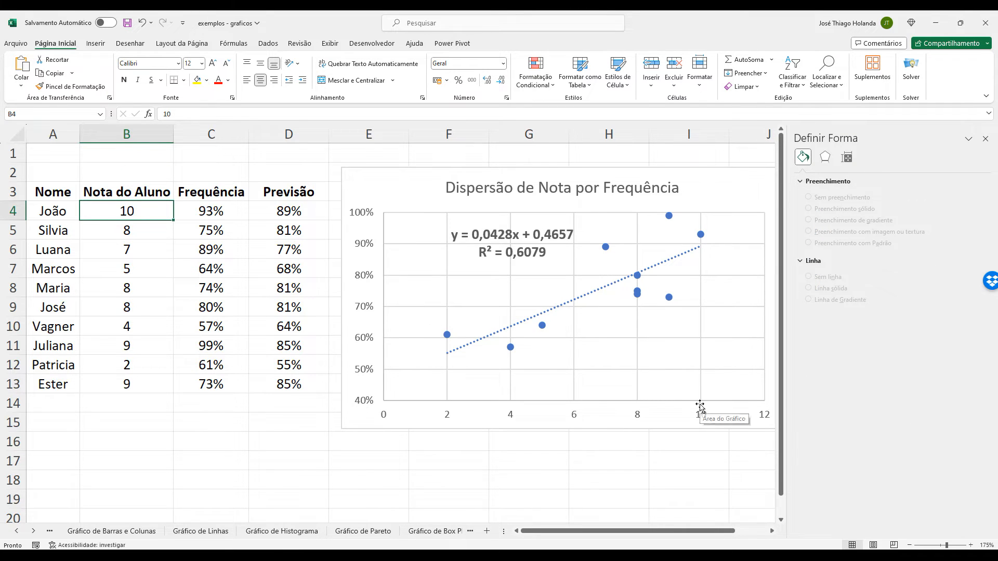
click(222, 208)
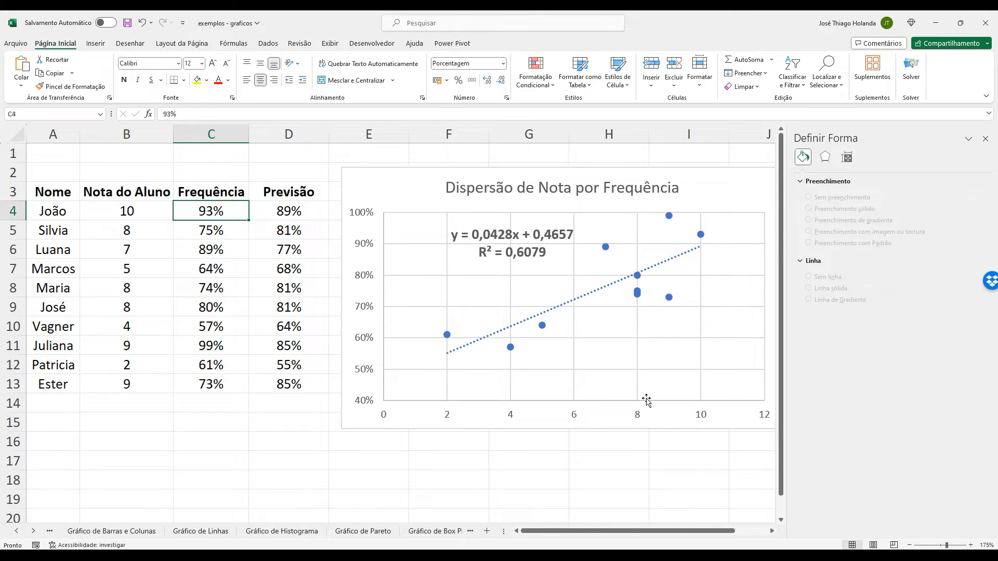
click(701, 235)
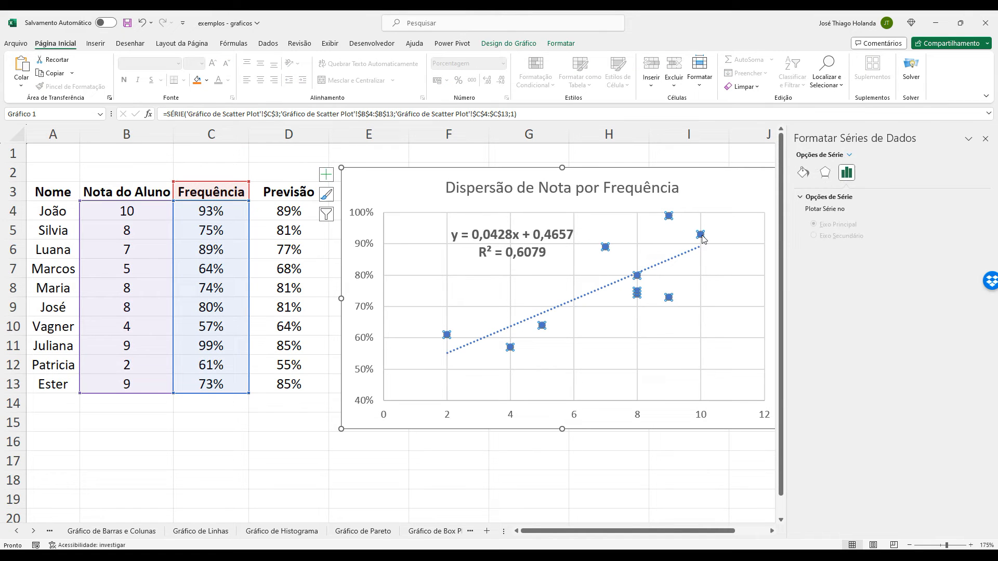
click(700, 235)
click(700, 248)
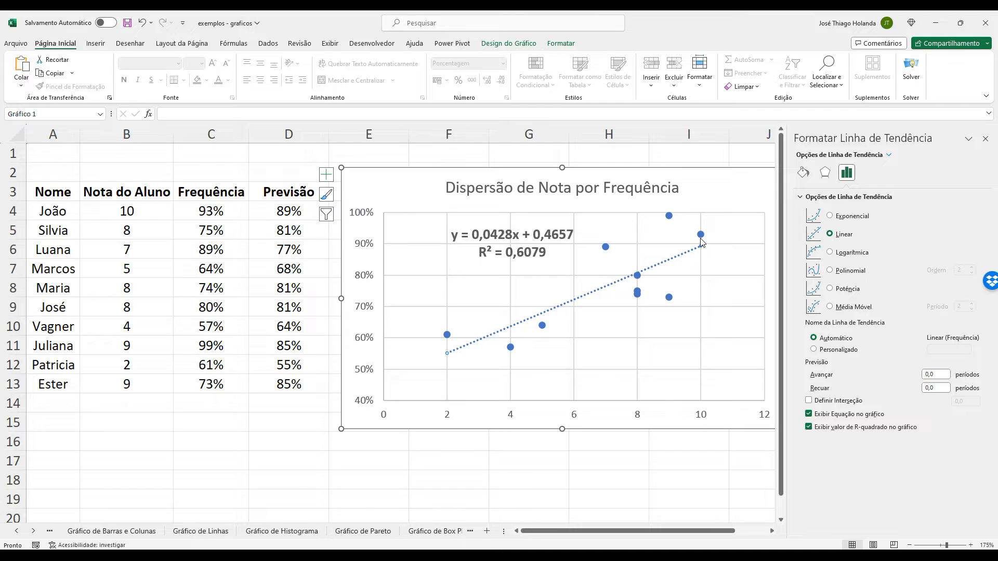
Move the scatter chart about half a column to the right, away from the Previsão column, and inspect the forecasts in D5 and D7.
drag(467, 165, 508, 162)
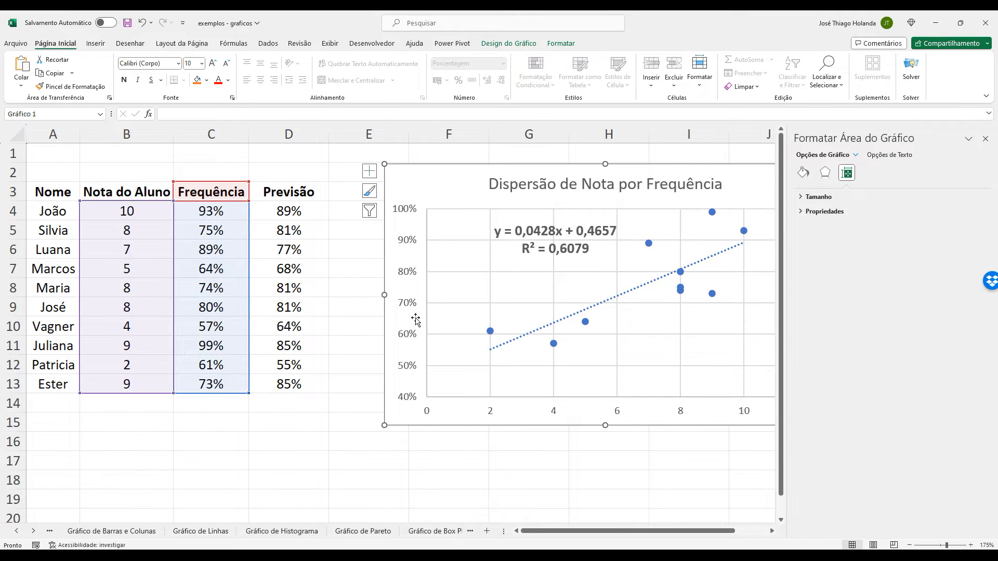
click(277, 232)
click(295, 265)
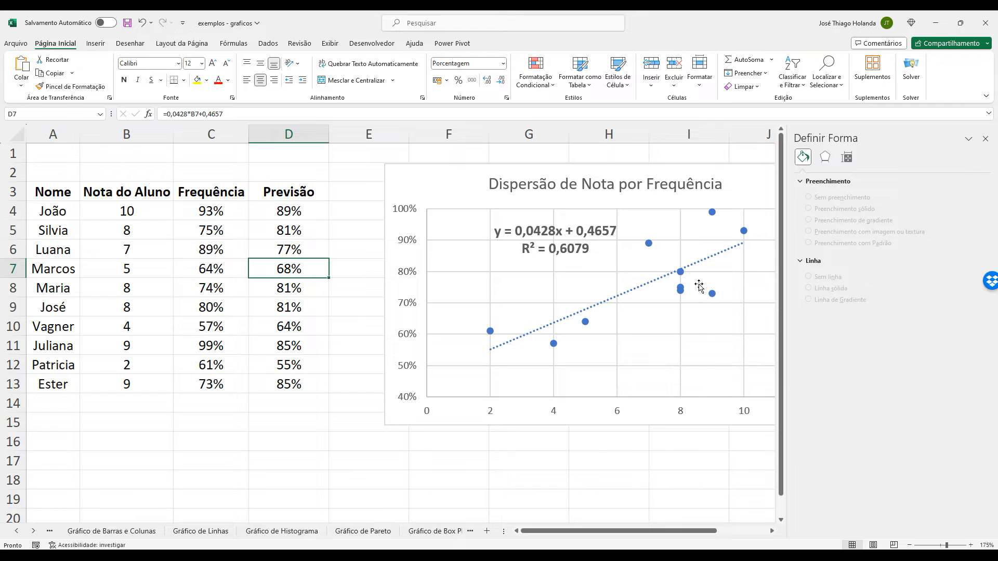
Compare the Frequência values of the students with grade 8 in rows 5, 8 and 9 with the chart's points and trendline at 8.
click(681, 274)
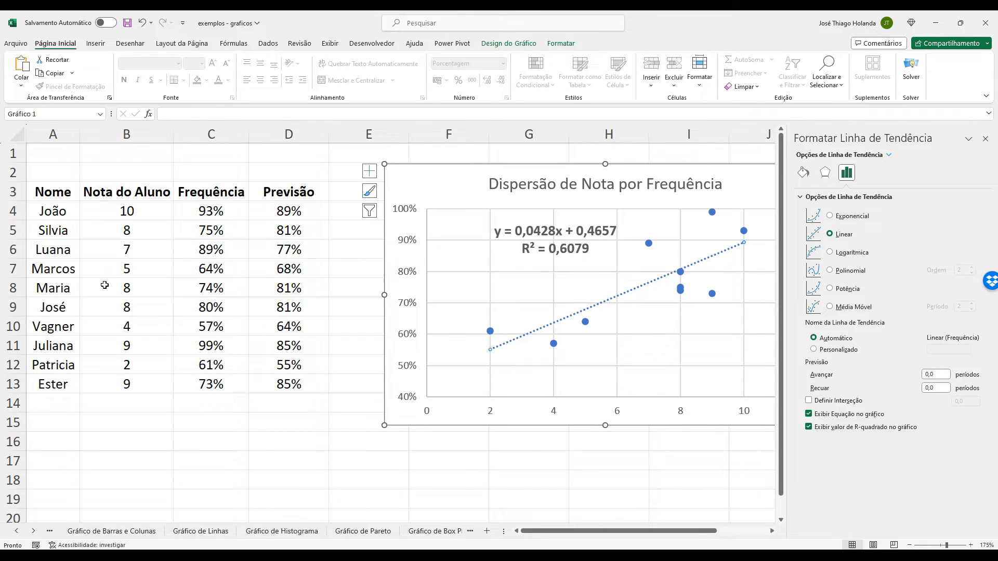
click(139, 290)
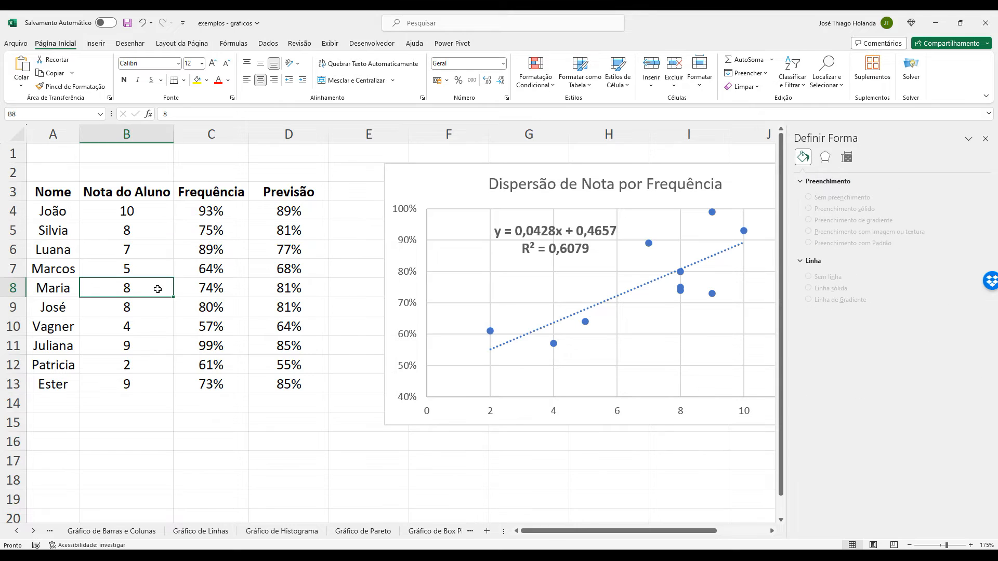
click(218, 288)
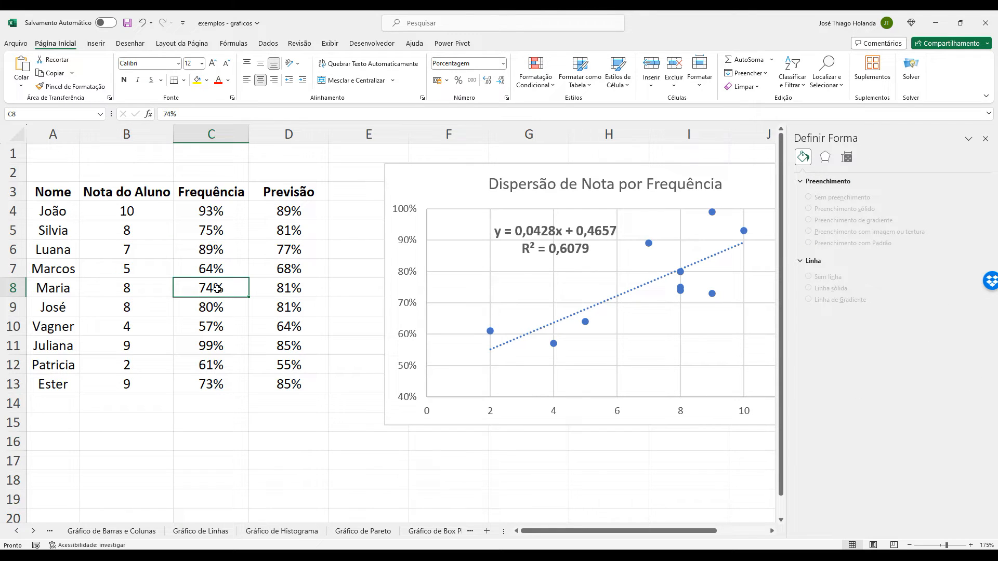
click(220, 307)
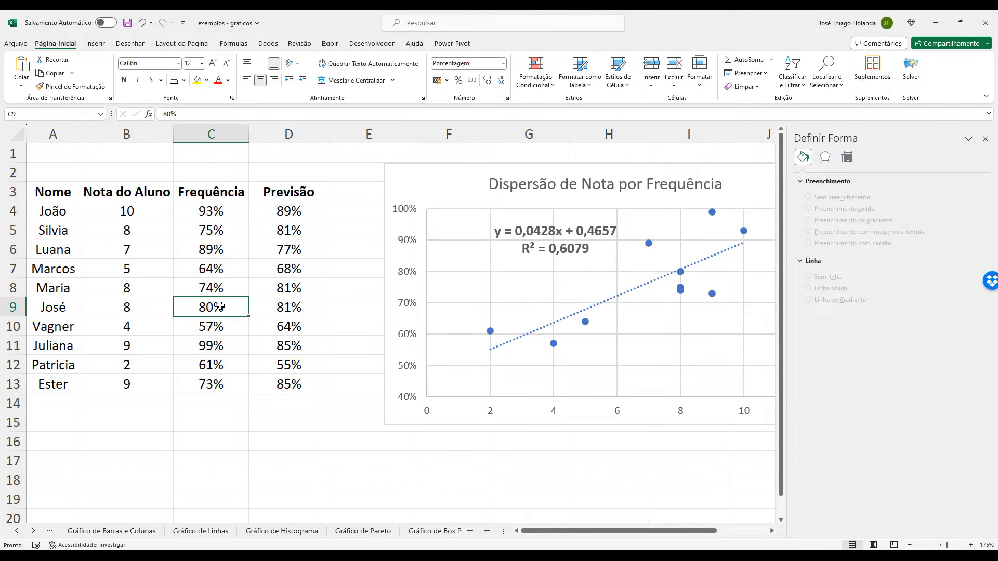
click(223, 229)
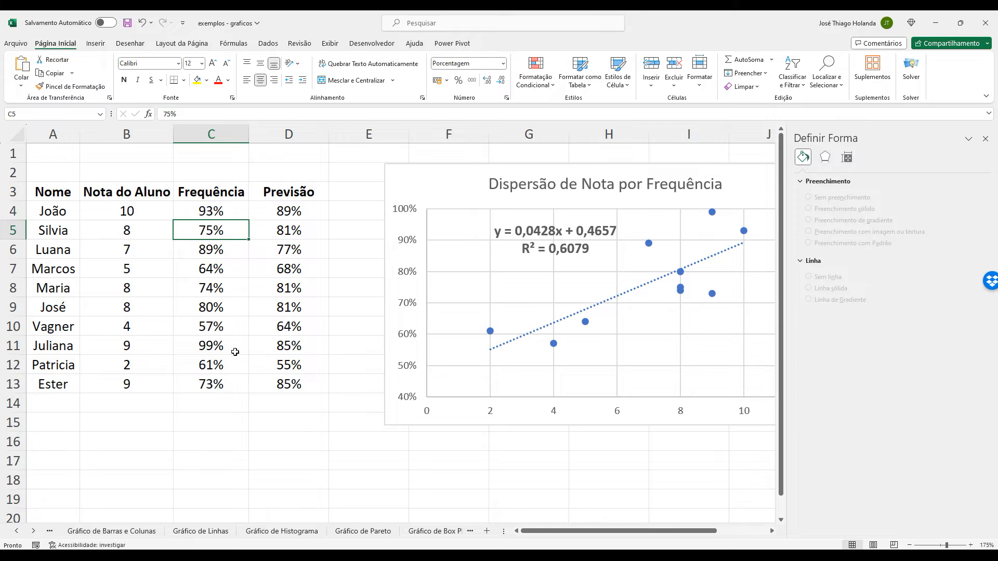
click(232, 309)
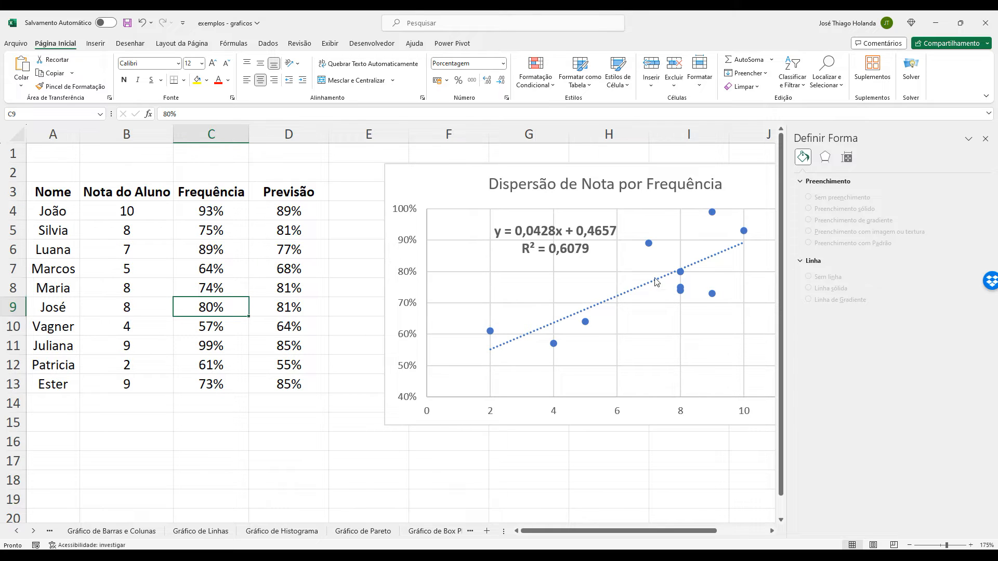
click(681, 273)
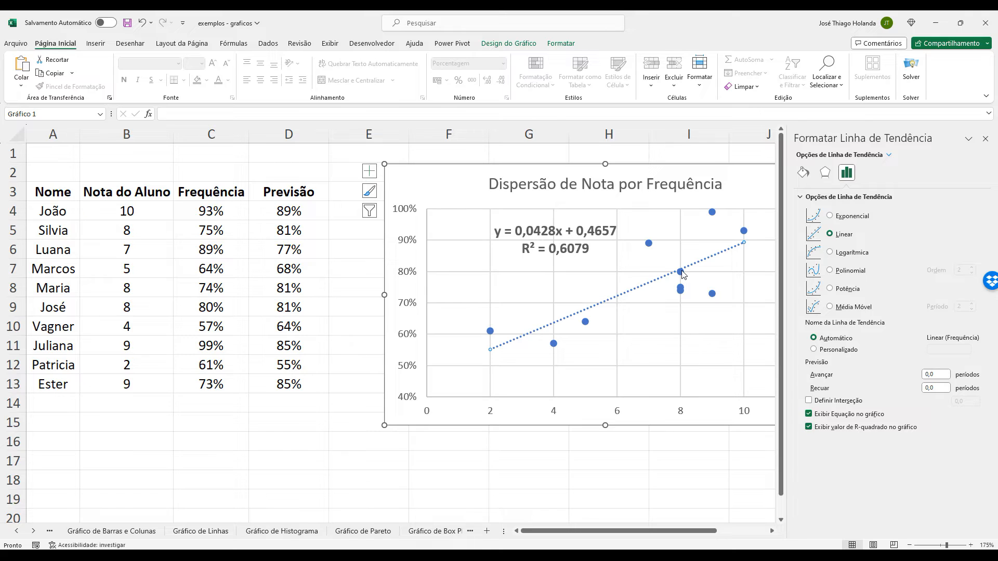
Compare the Previsão formulas in D5, D8 and D9 with the actual Frequência in C9, and select the trendline equation and R² label.
click(297, 285)
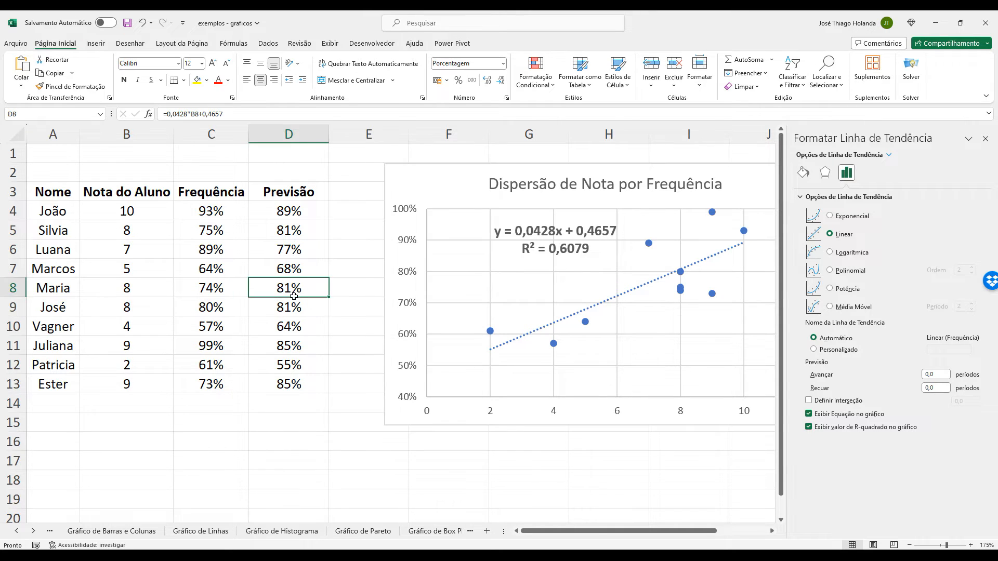
click(297, 311)
click(300, 287)
click(307, 231)
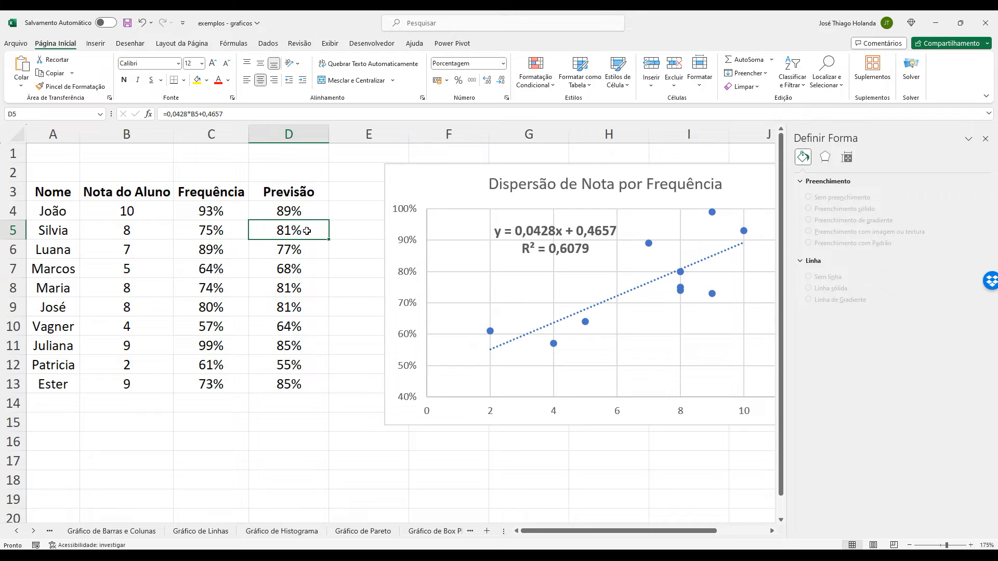
click(318, 290)
click(310, 308)
click(217, 306)
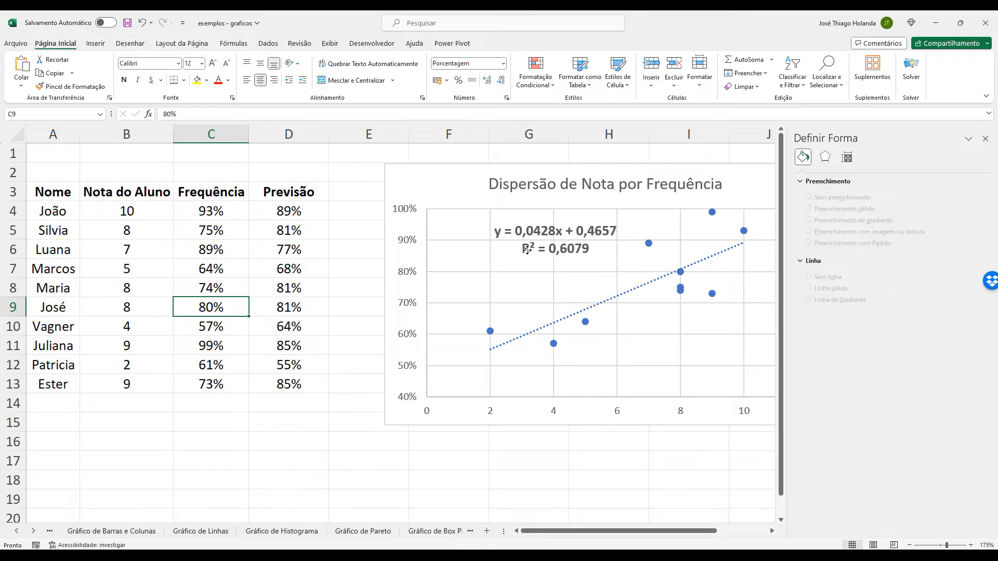
click(527, 249)
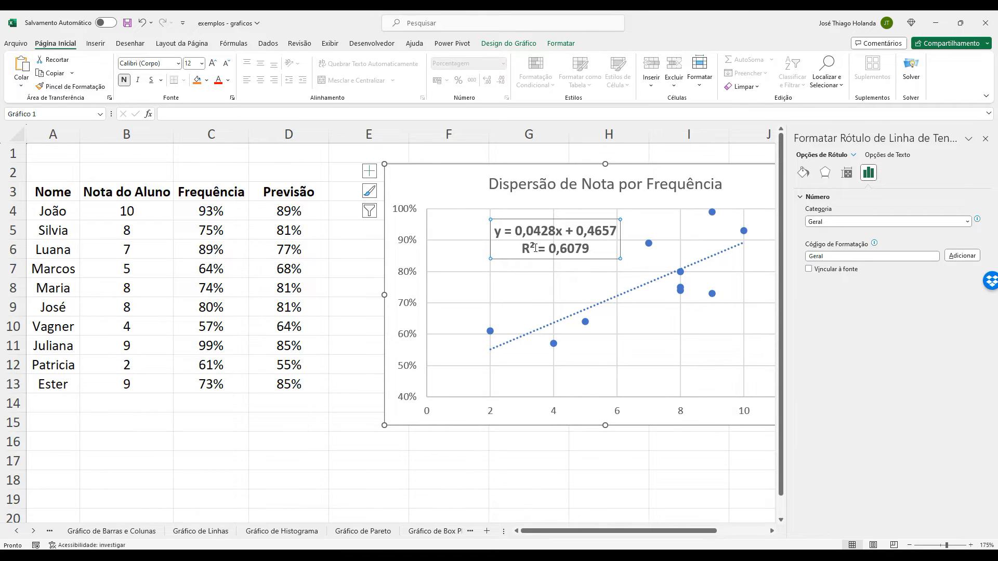
Compare the grade in B4 and actual attendance in C4 with the Previsão formula in D4.
click(303, 210)
click(134, 207)
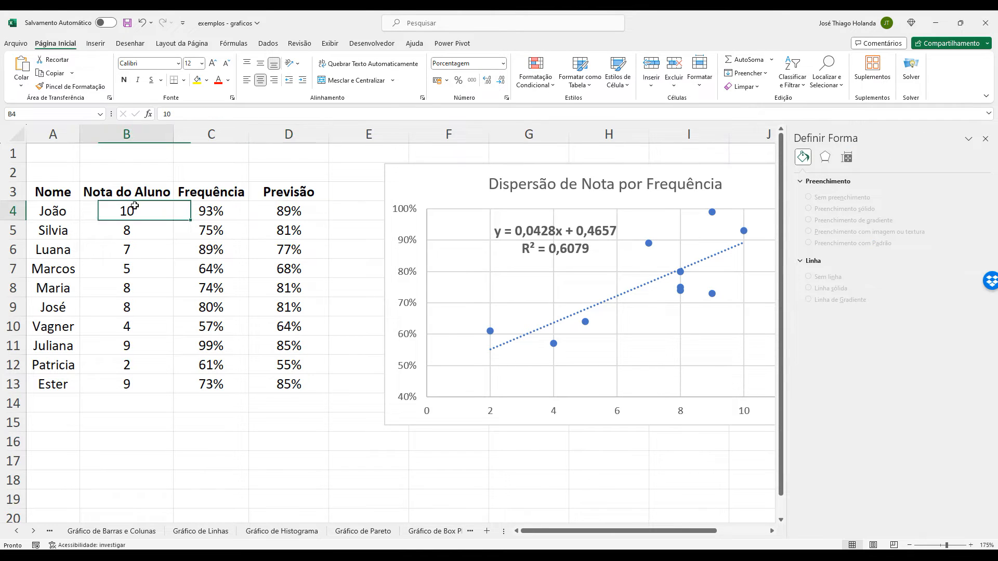
click(217, 206)
click(307, 214)
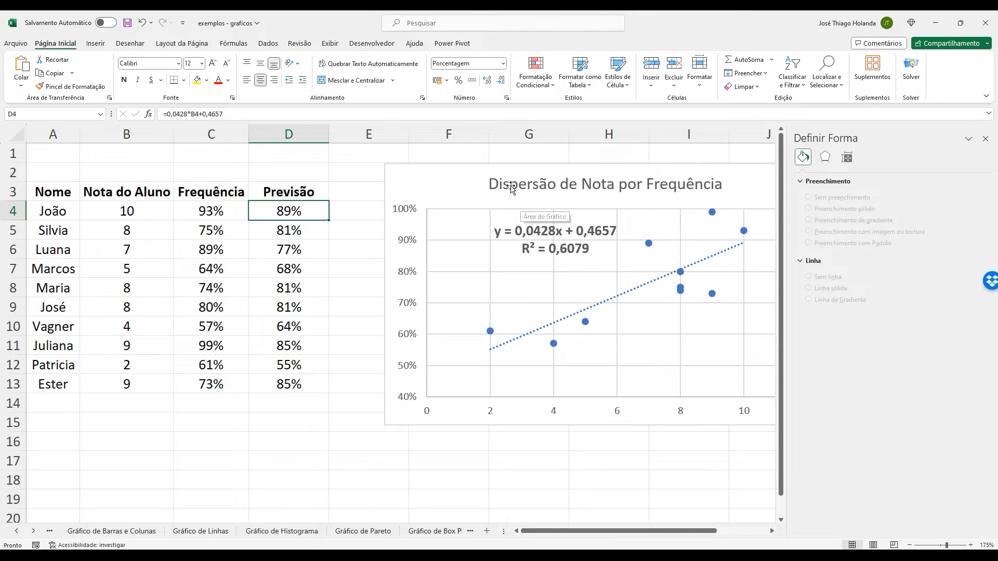
Widen the sheet tab area to show more worksheets and close the Definir Forma pane.
drag(503, 530, 697, 522)
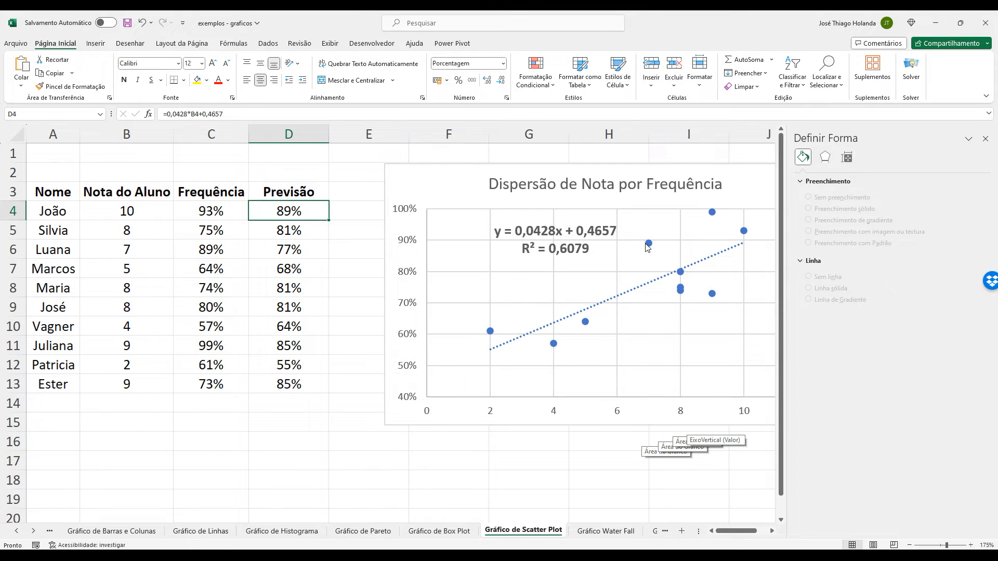
mouse_move(646, 247)
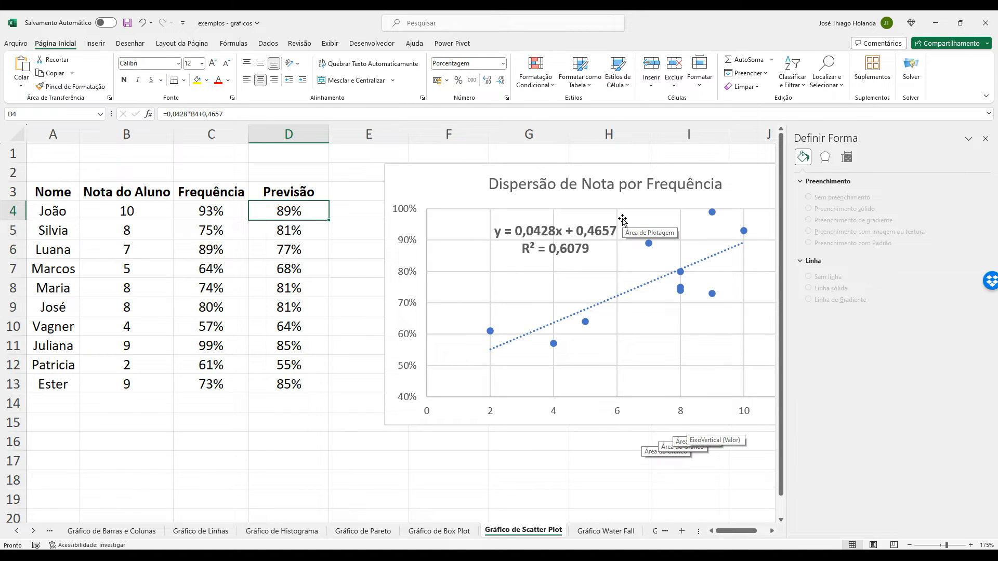
click(985, 138)
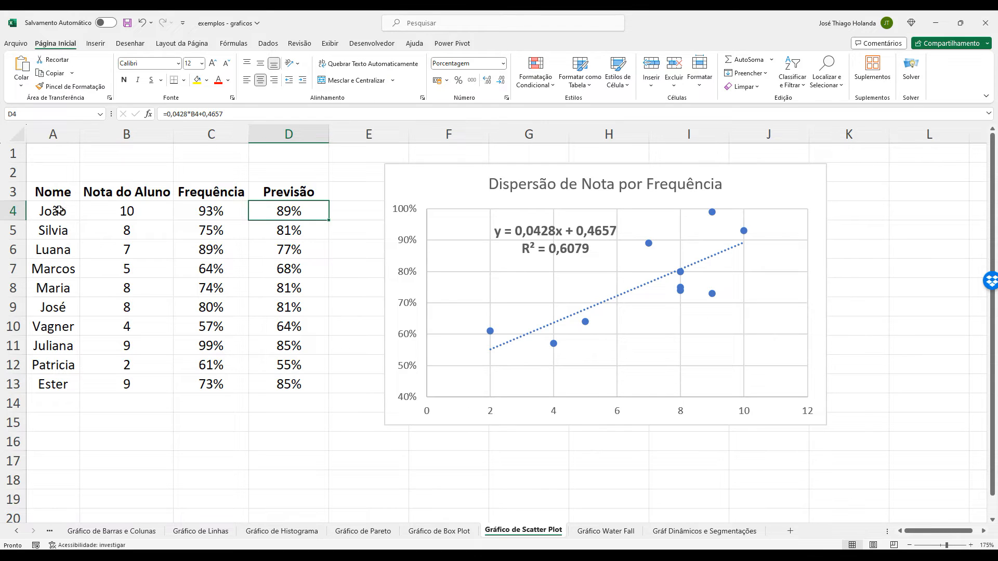
Review the Nota do Aluno and Frequência headers and add the header Comportamento in E3.
click(149, 208)
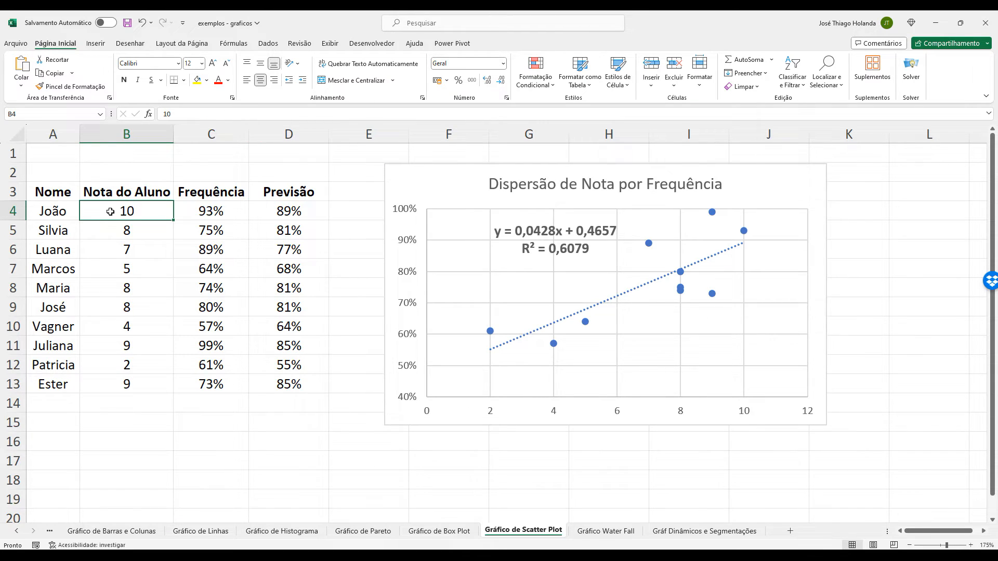
click(140, 188)
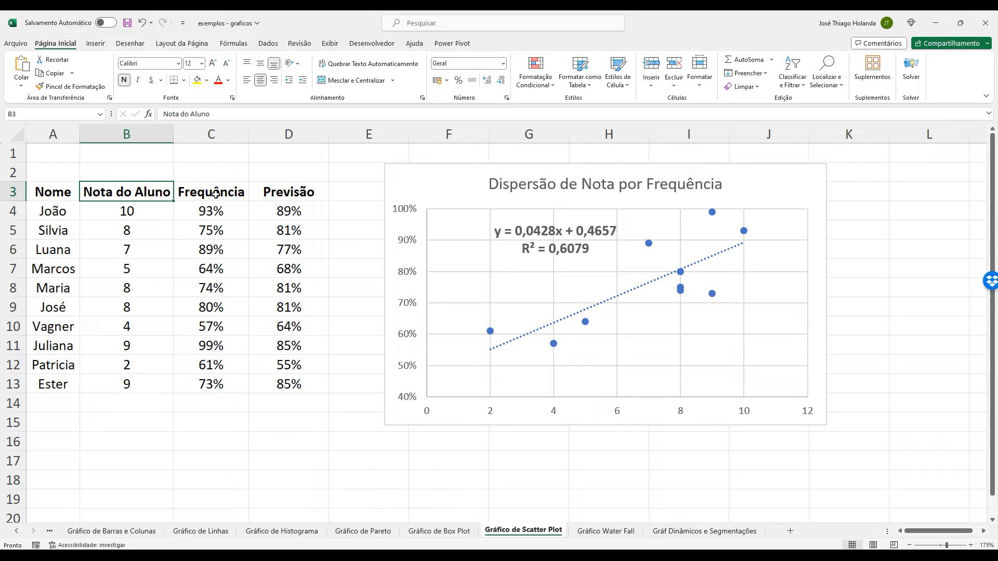
click(216, 194)
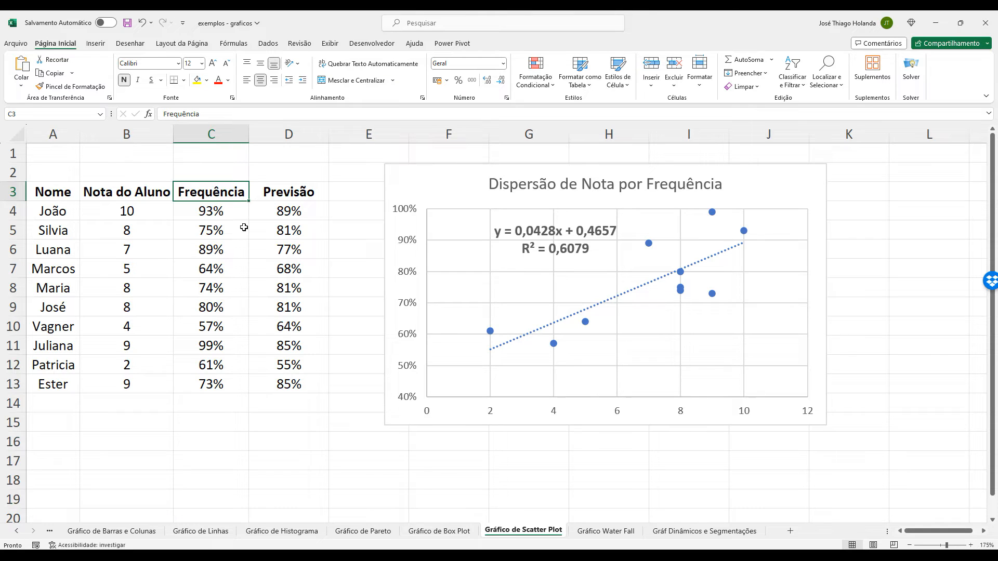
click(360, 196)
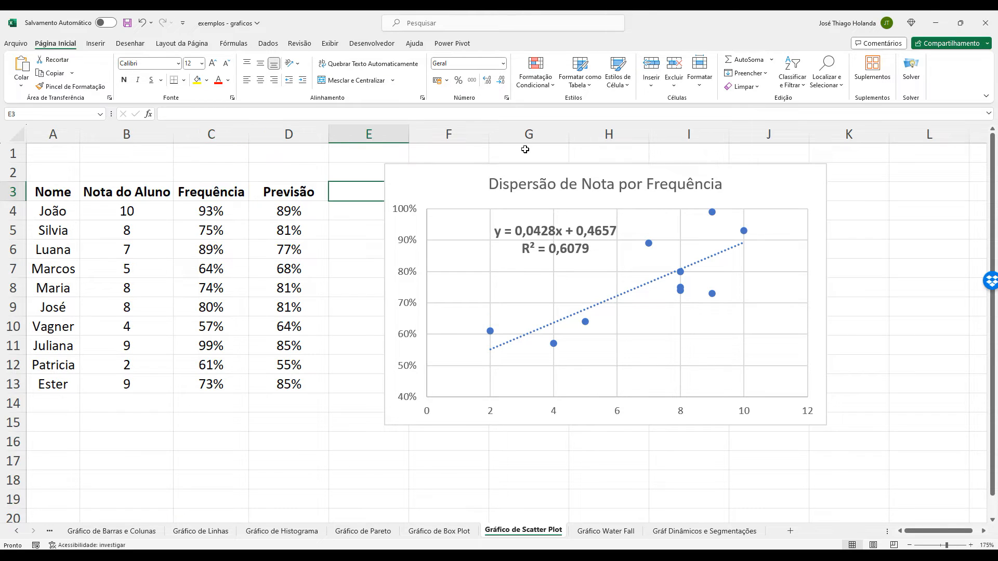
text(c)
key(BackSpace)
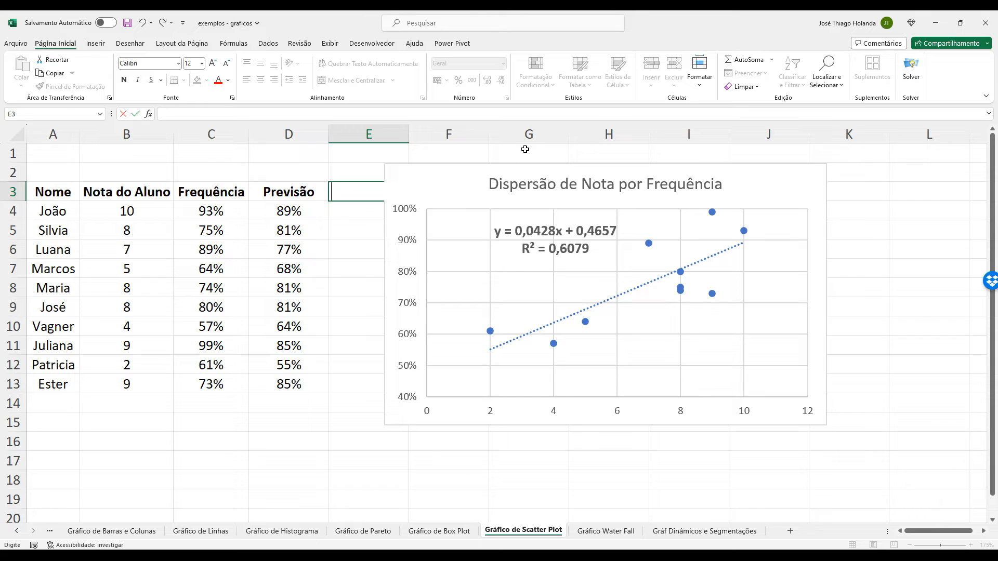
text(Comportamento)
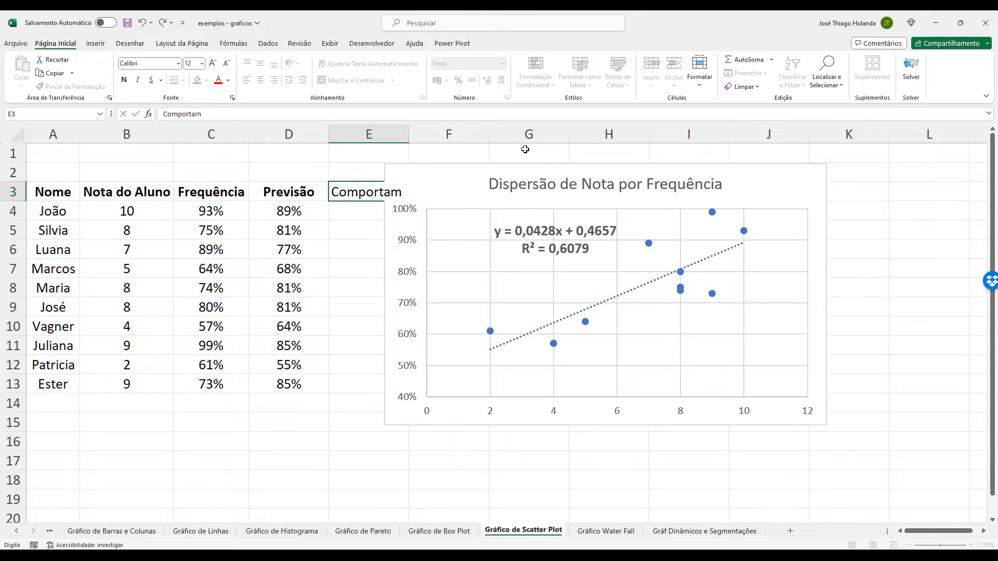
Move the scatter chart about one and a half columns to the right and autofit column E to its header.
drag(528, 163, 656, 163)
double_click(408, 134)
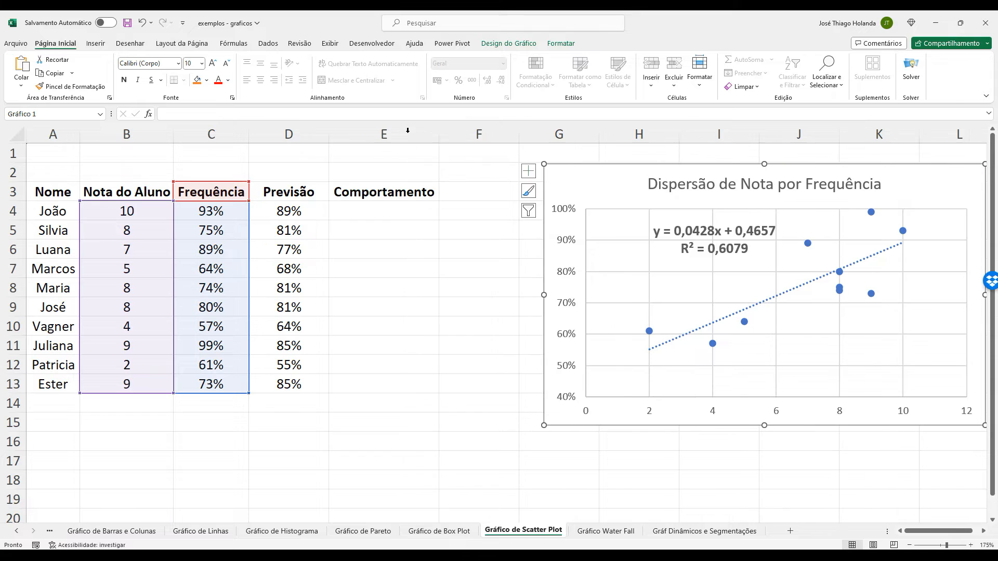
Enter the Comportamento scores 5, 4, 3, 3 and 4 in cells E4 to E8.
click(389, 215)
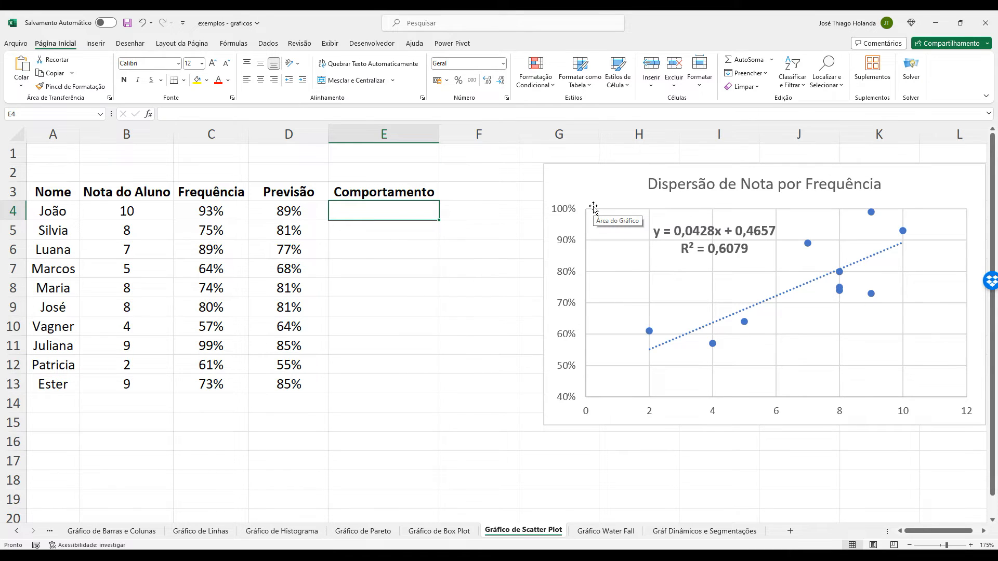
text(5)
key(Return)
text(4)
key(Return)
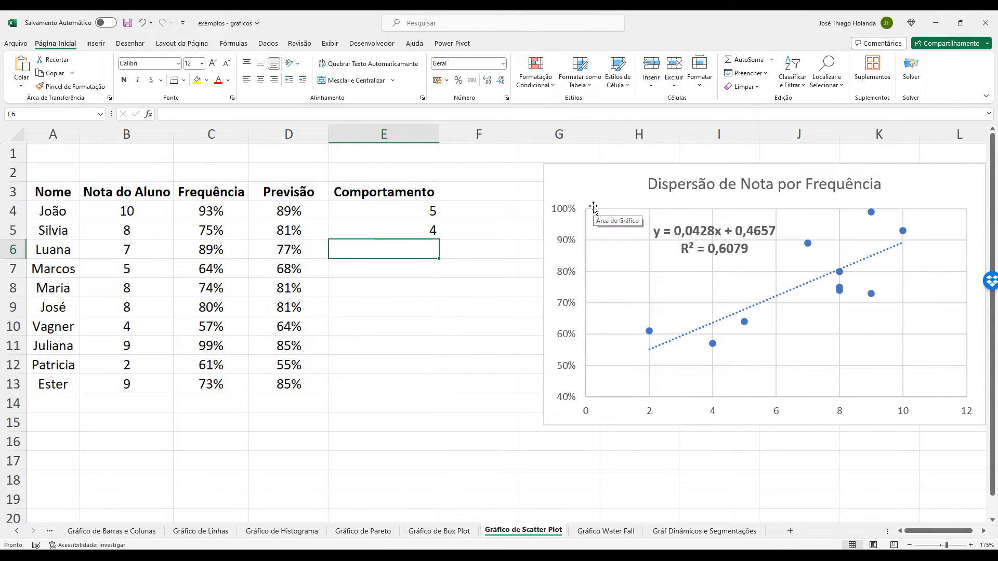
text(3)
key(Return)
text(3)
key(Return)
text(4)
key(Return)
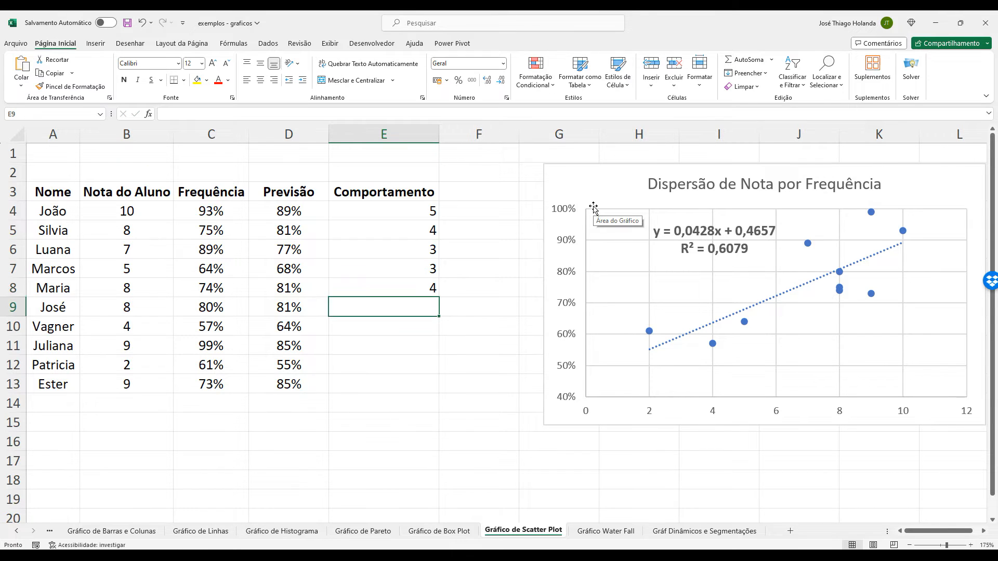
Enter the Comportamento scores 3, 2, 4, 1 and 5 in cells E9 to E13.
text(3)
key(Return)
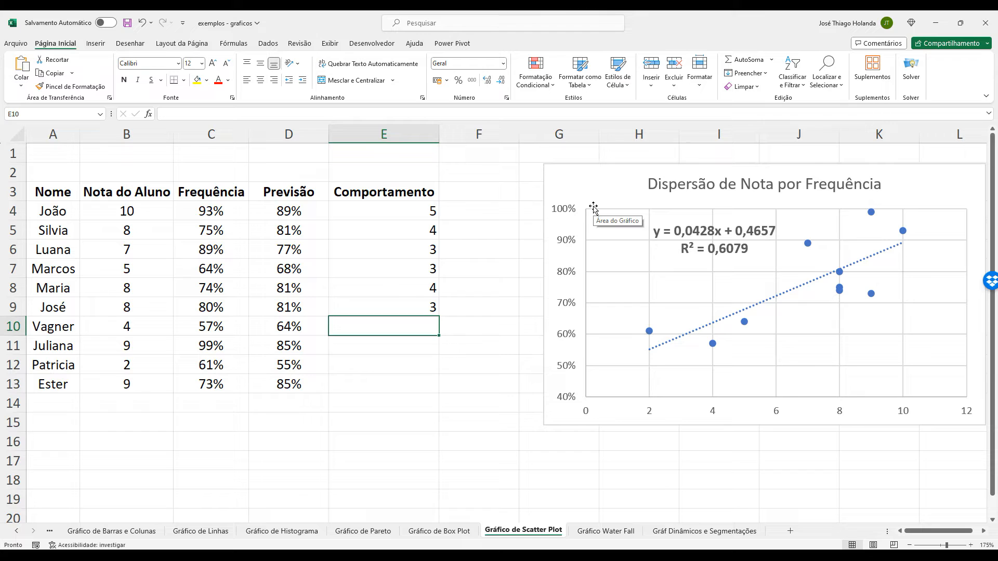
text(2)
key(Return)
text(4)
key(Return)
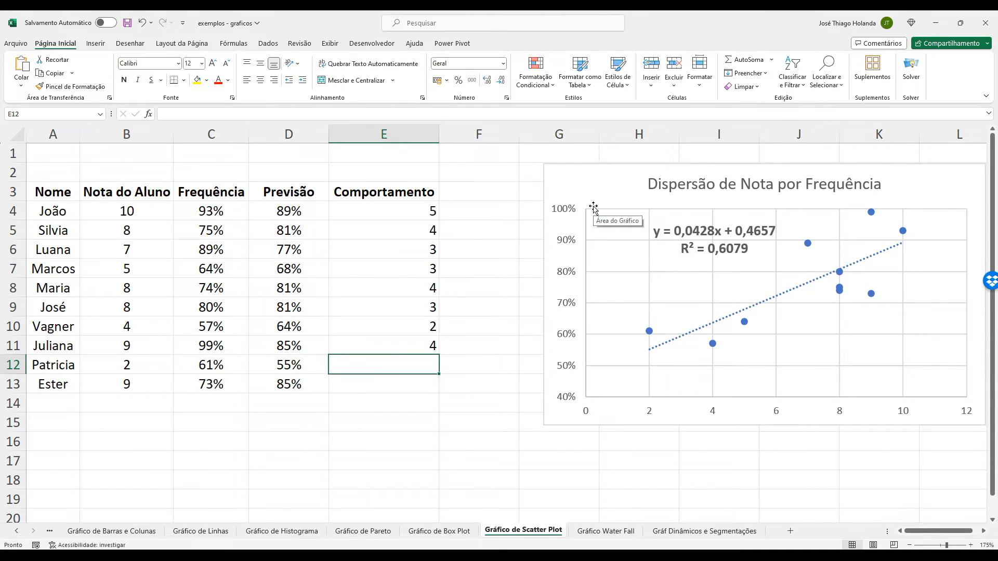
text(1)
key(Return)
text(5)
key(Up)
key(Up)
key(Up)
key(Up)
key(Up)
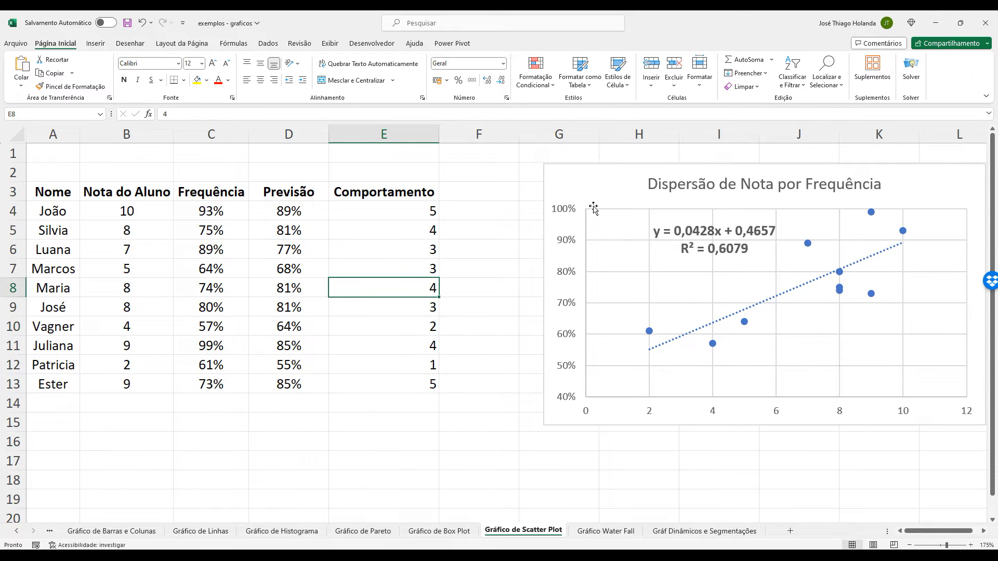
Check the Comportamento scores cell by cell in column E, ending at E4.
key(Up)
key(Up)
key(Up)
key(Up)
key(Up)
key(Down)
key(Down)
key(Down)
key(Down)
key(Down)
key(Down)
key(Down)
key(Down)
key(Down)
key(Down)
key(Up)
key(Up)
key(Up)
key(Up)
key(Up)
key(Up)
key(Up)
key(Up)
key(Up)
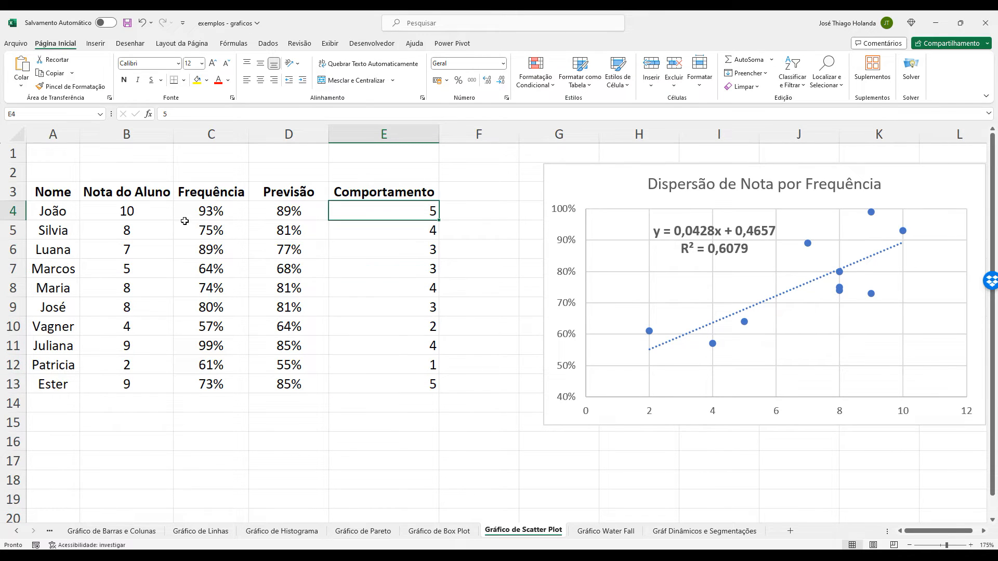
Highlight the Nota do Aluno, Frequência and Comportamento columns as the three variables, and clear the selection.
click(165, 198)
drag(197, 194, 152, 384)
drag(388, 195, 406, 382)
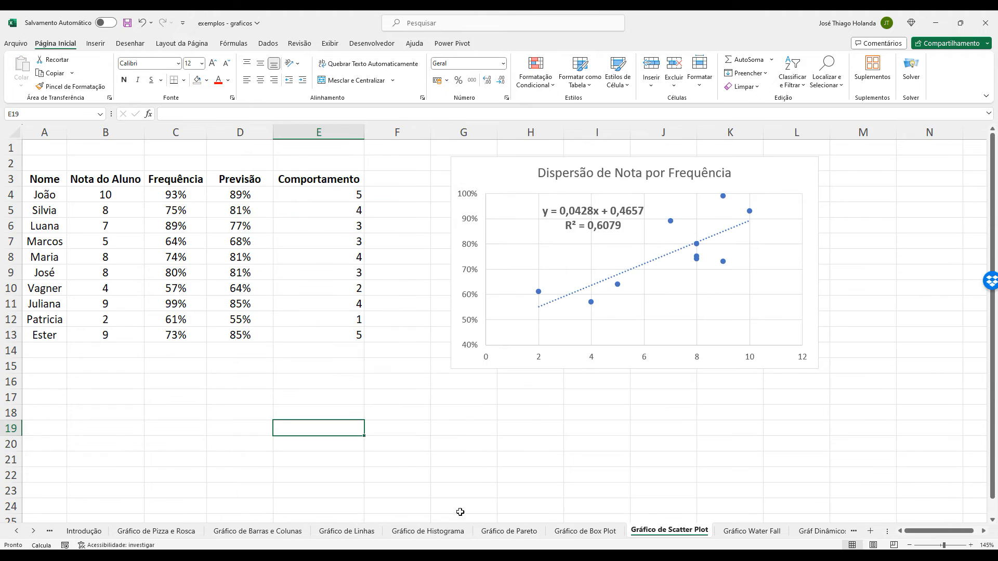
click(318, 407)
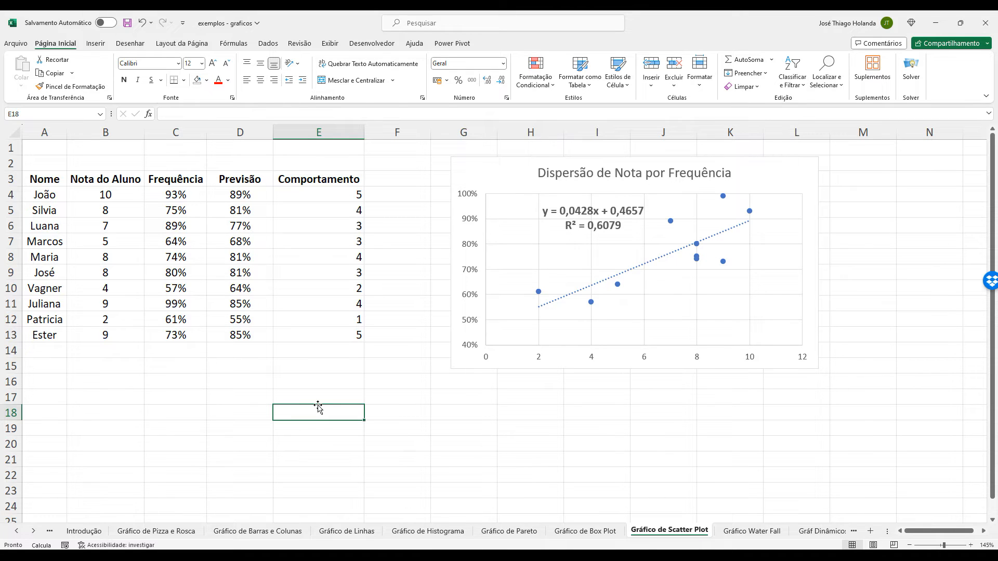
click(304, 370)
click(300, 414)
Review the whole student table, the Comportamento column alone and the numeric columns B3:E13.
drag(59, 179, 296, 337)
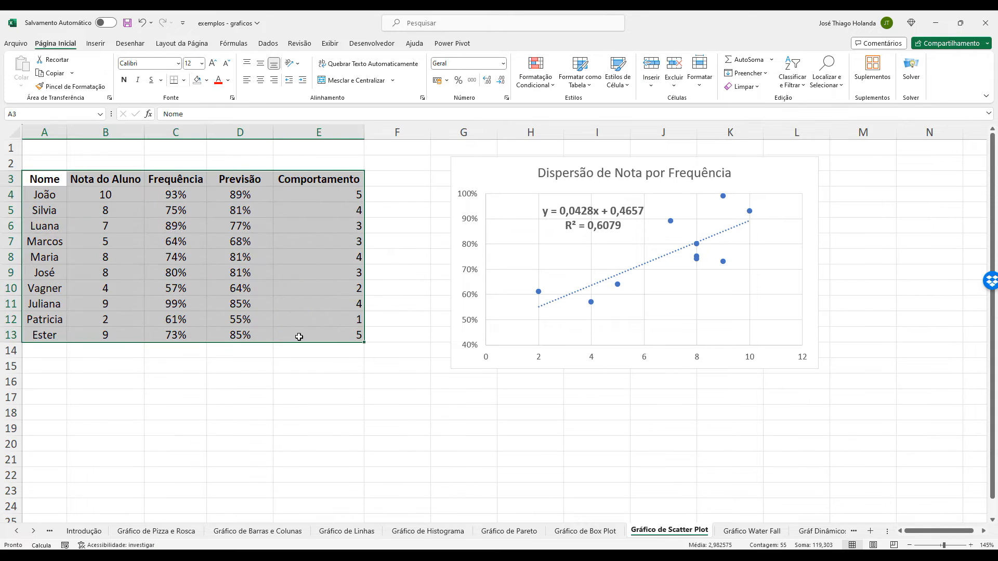
click(294, 380)
click(309, 369)
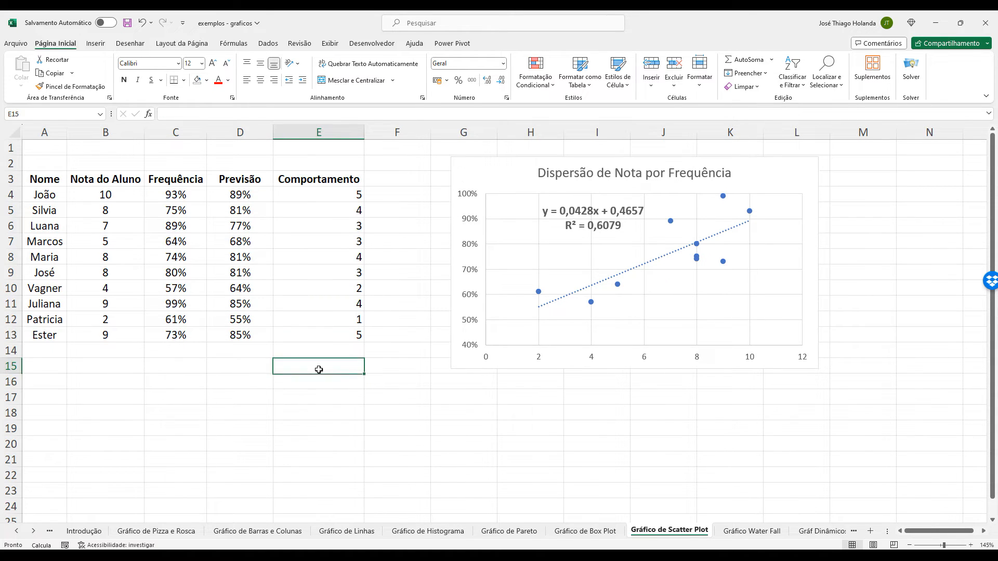
drag(345, 182, 340, 336)
click(339, 421)
drag(120, 182, 313, 328)
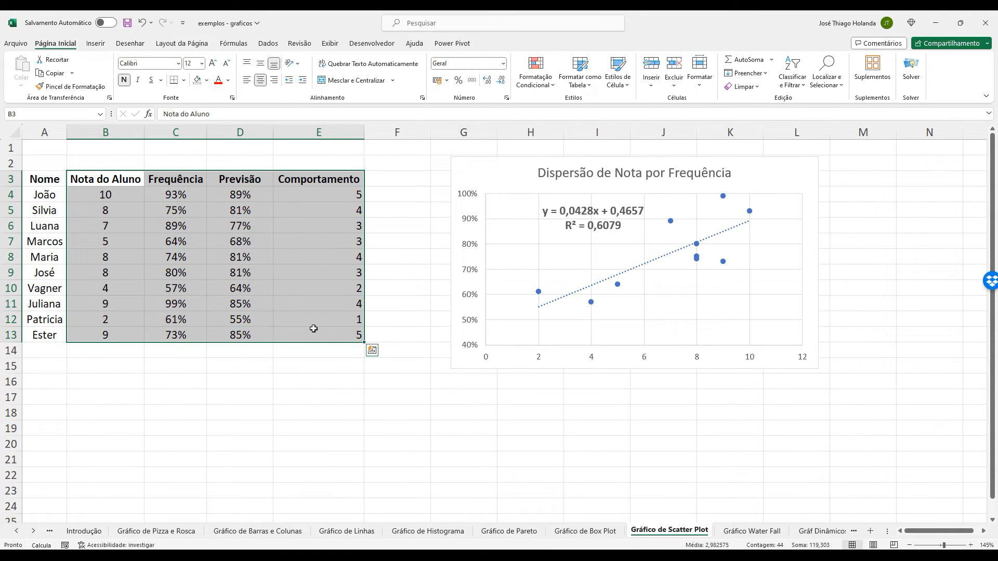
click(329, 372)
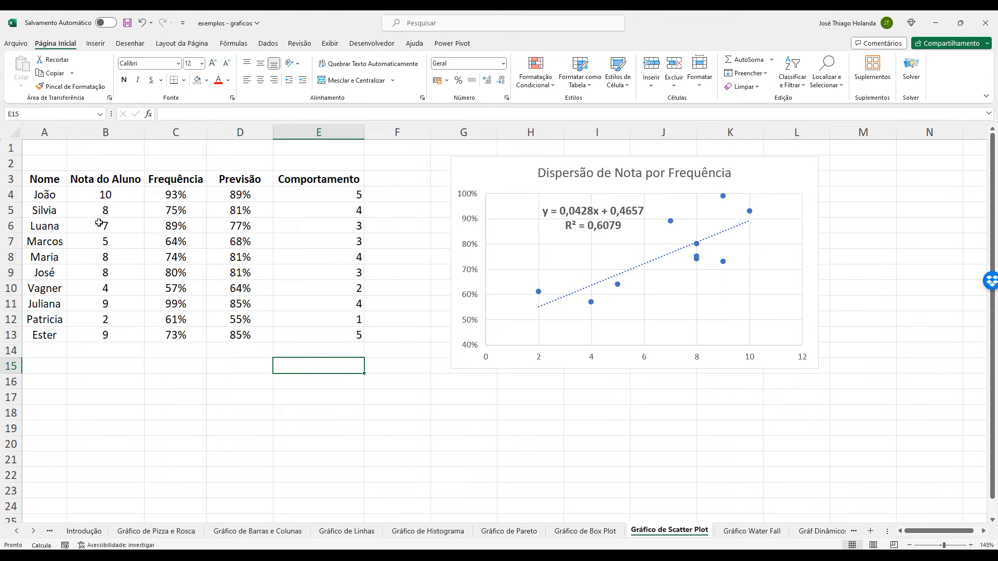
Select A3:C13 together with E3:E13 as the chart data, leaving out the Previsão column.
click(44, 179)
drag(45, 179, 215, 282)
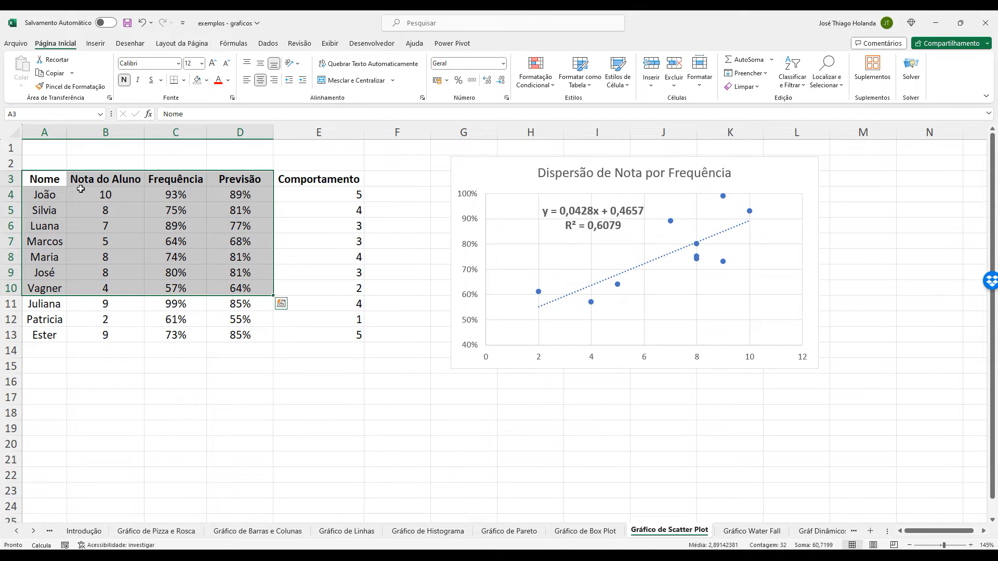
click(57, 178)
shift+click(192, 337)
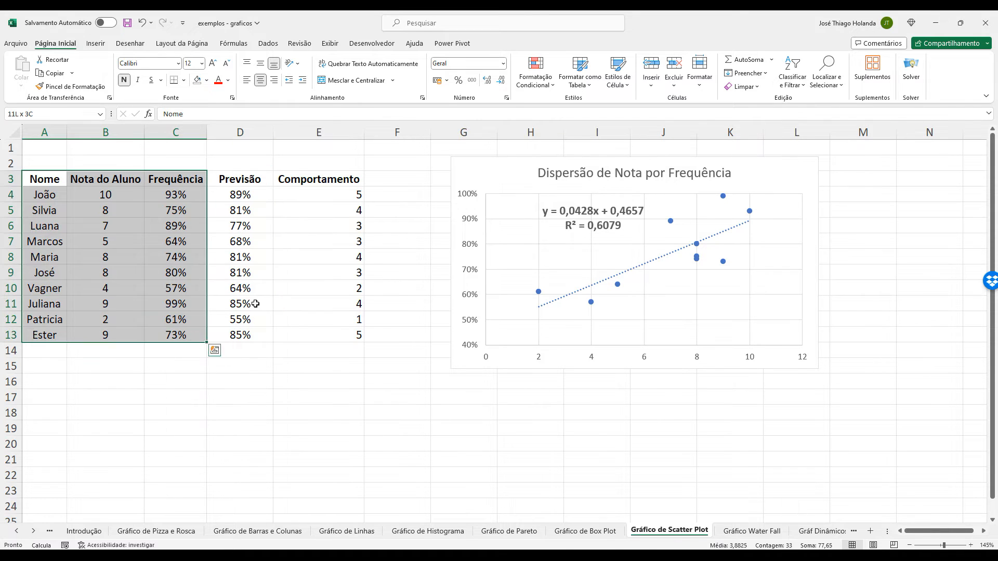
ctrl+click(345, 180)
ctrl+shift+click(345, 337)
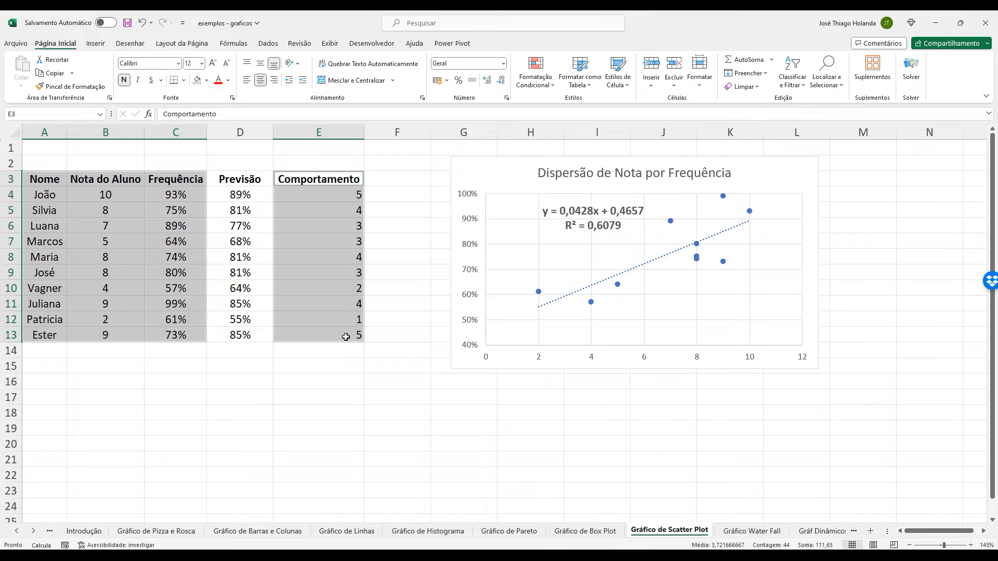
Start a new chart from the selected data and choose the Bolhas 3D subtype of X Y (Dispersão), comparing it with Bolhas.
click(96, 43)
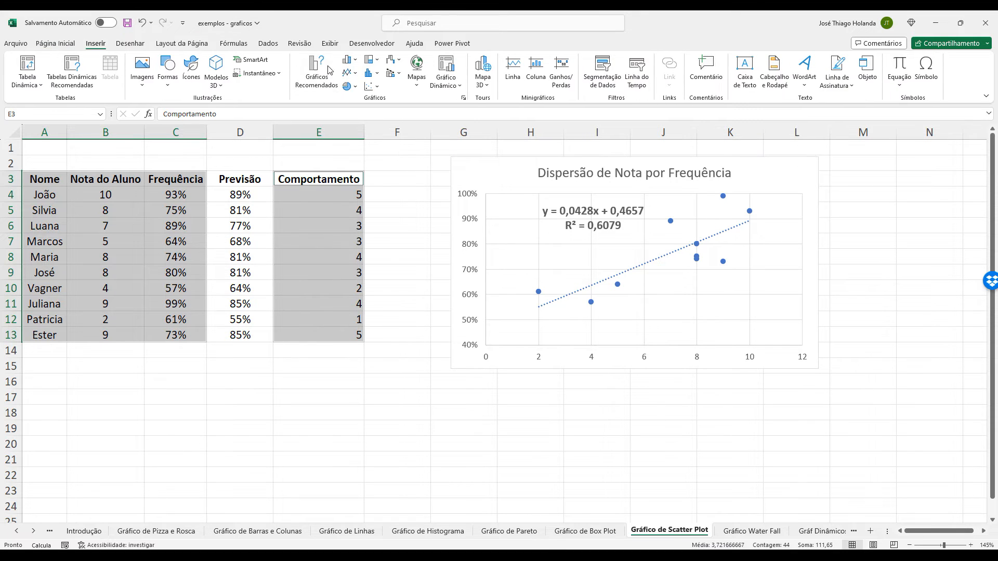
click(463, 97)
click(424, 151)
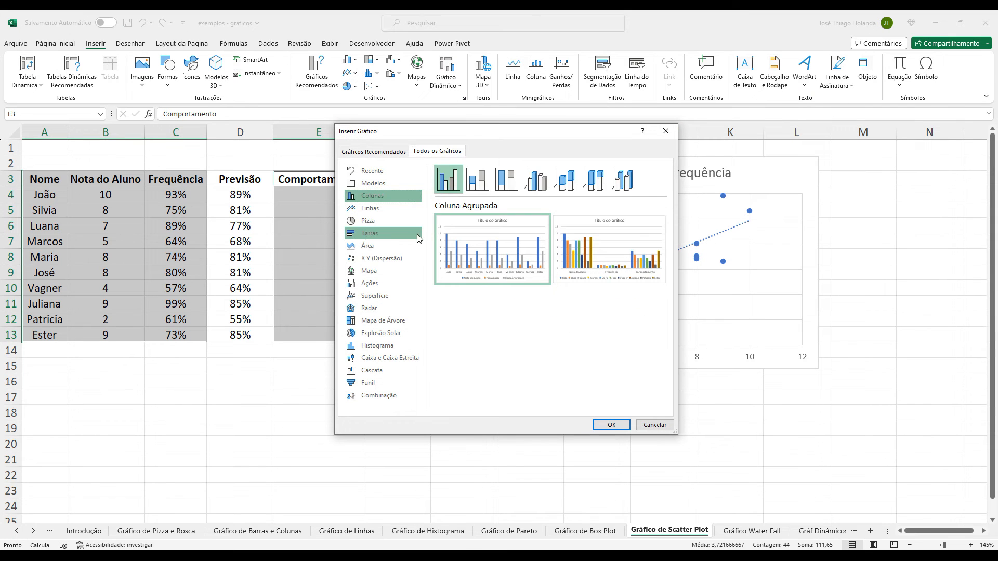
click(381, 258)
click(594, 179)
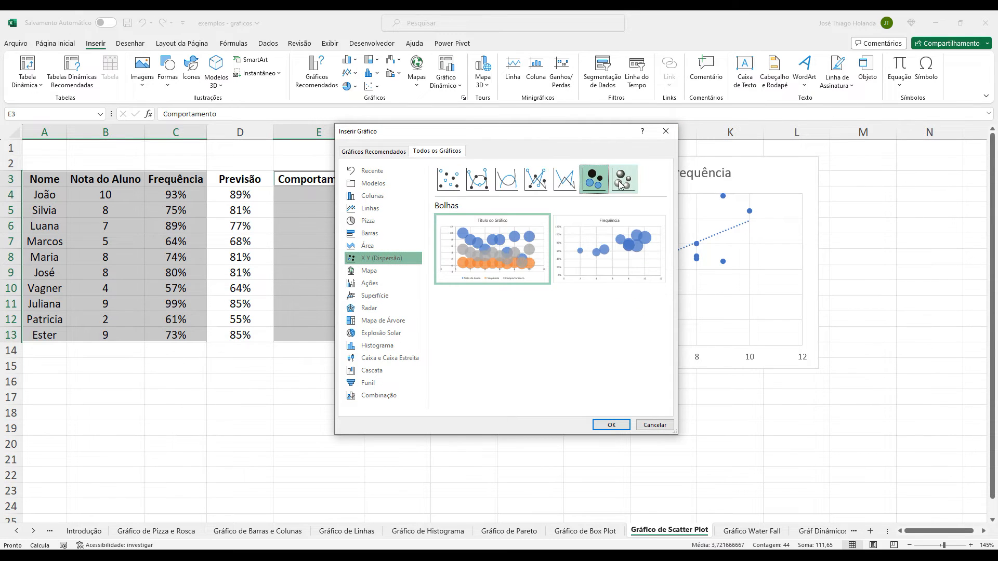
click(621, 184)
click(594, 180)
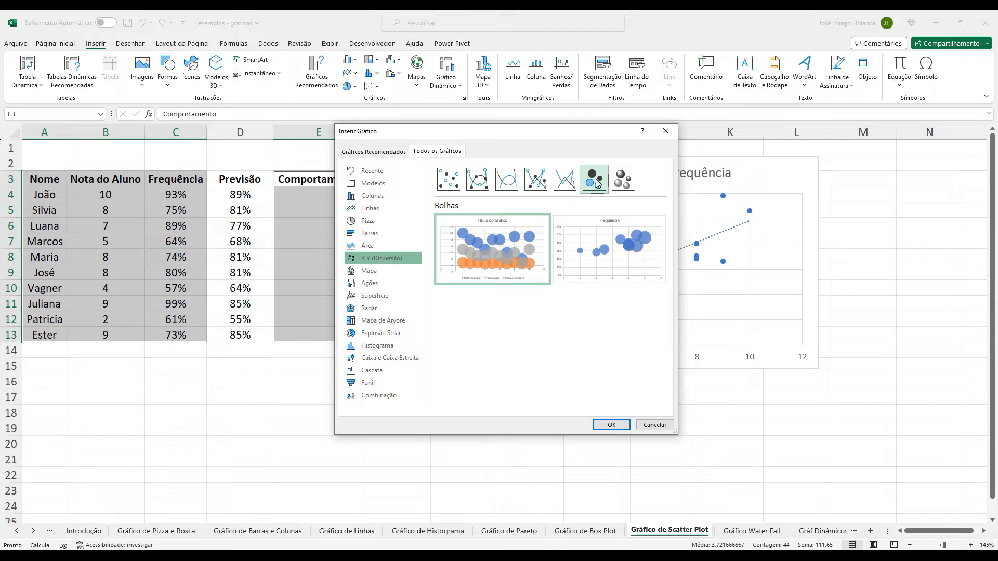
click(612, 178)
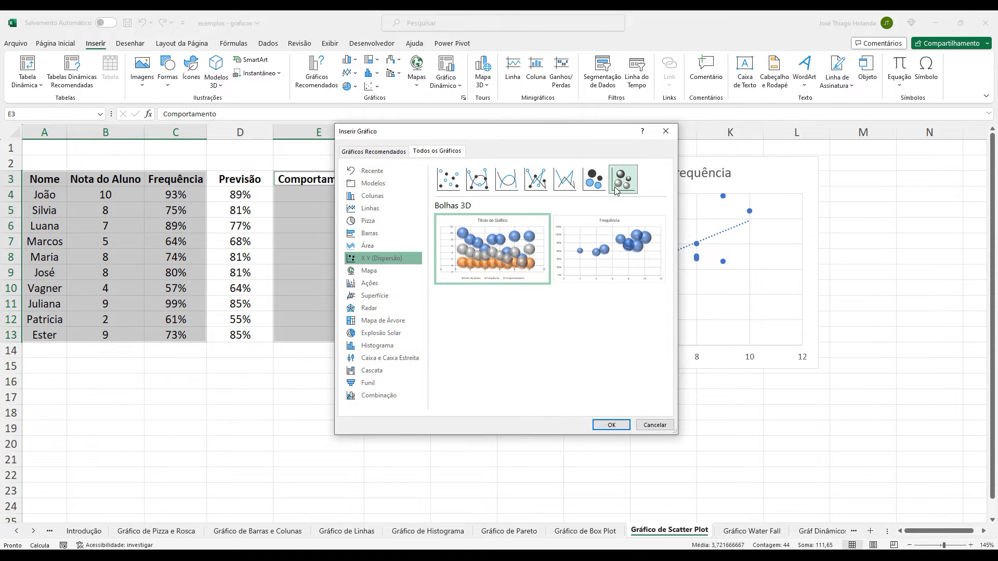
click(598, 184)
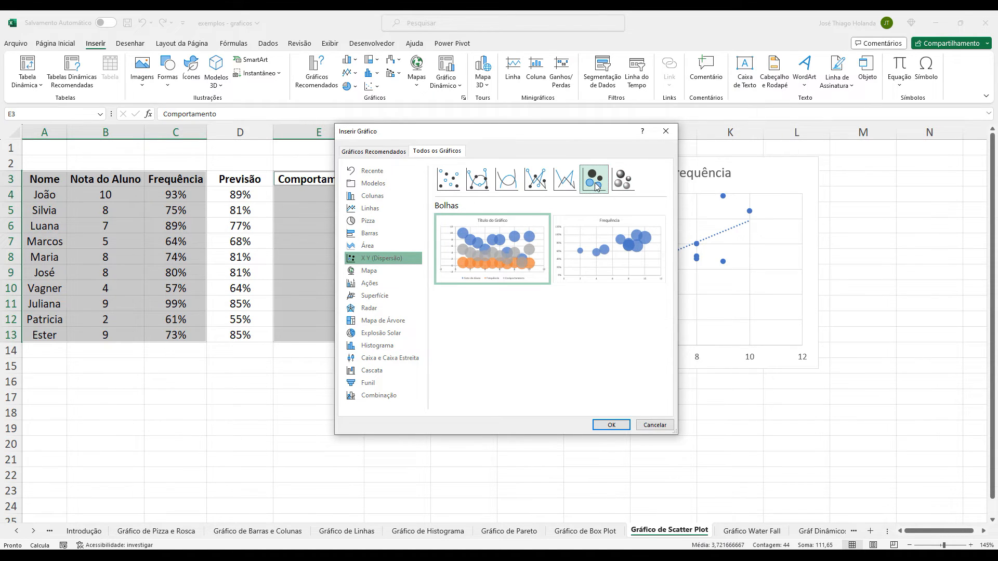
click(610, 180)
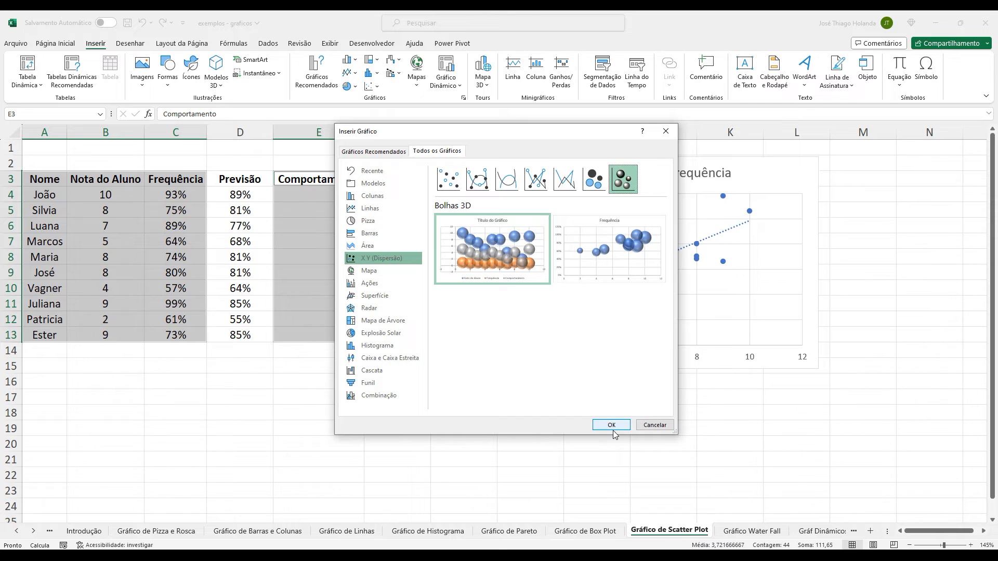
Compare the two Bolhas 3D layout previews and insert the multi-series version into the sheet.
click(612, 266)
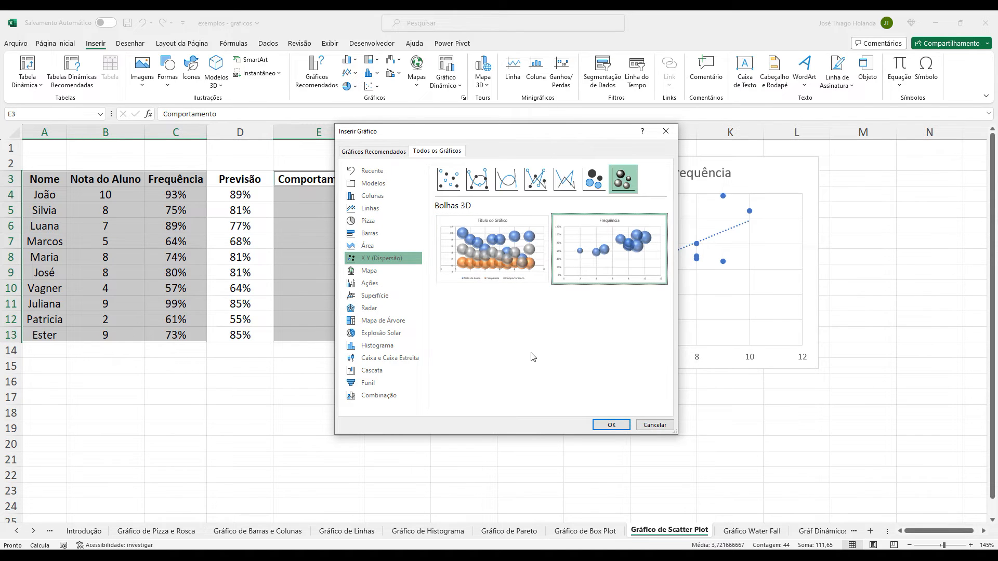
mouse_move(496, 244)
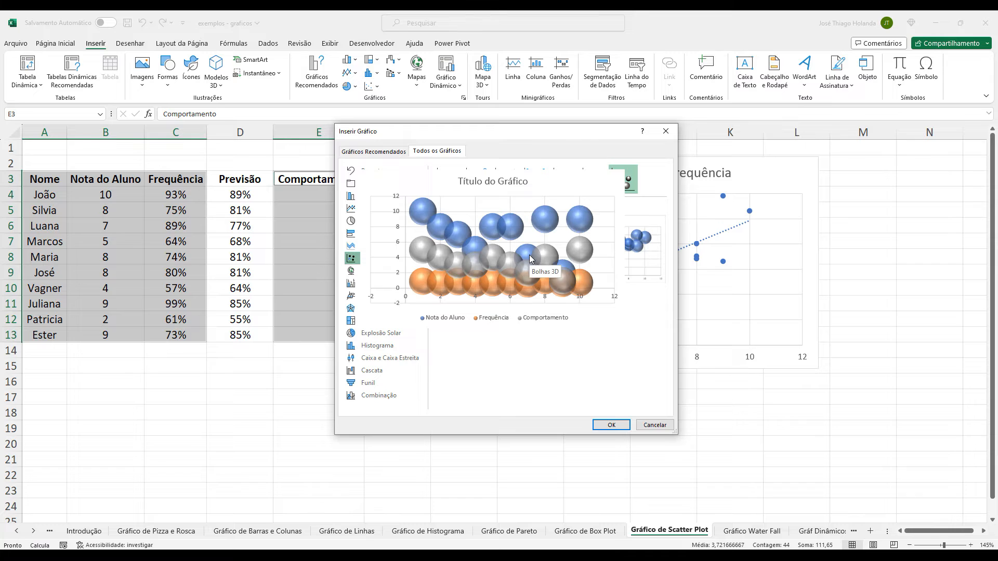
mouse_move(632, 276)
click(609, 425)
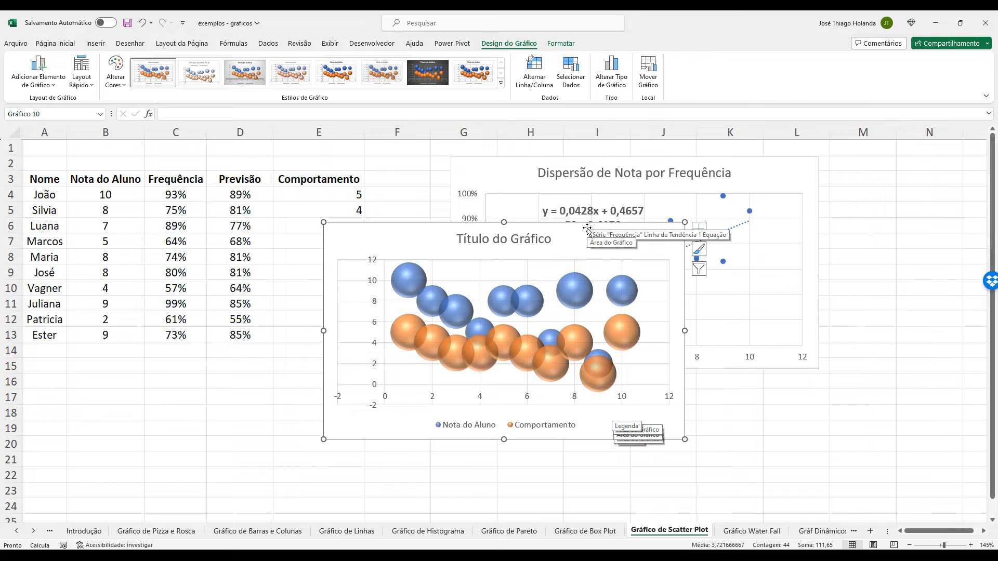
Move the new bubble chart into the empty area below the student table, with its upper edge at row 17.
drag(587, 229, 430, 298)
scroll(752, 343, down, 1)
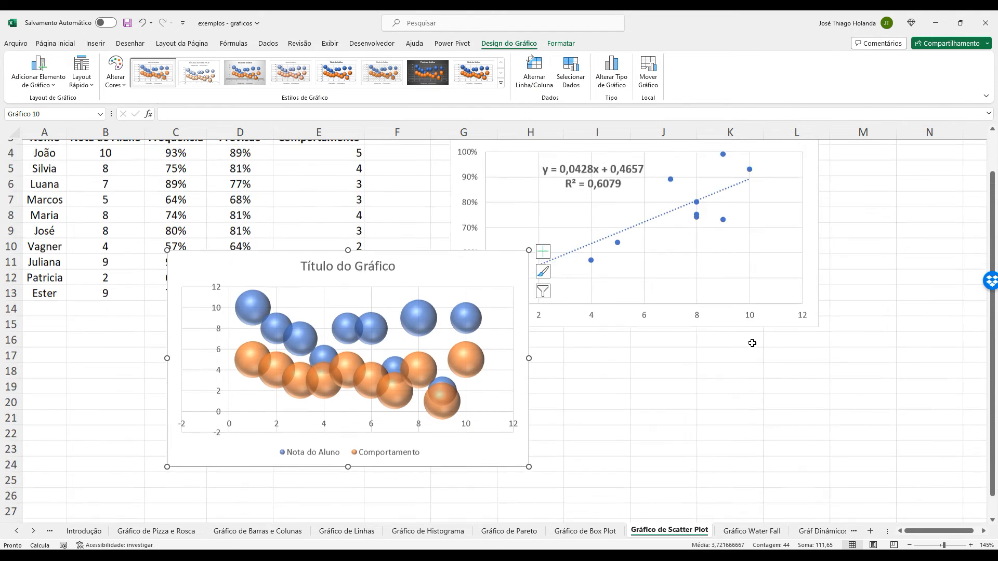
scroll(752, 343, down, 2)
drag(526, 313, 483, 407)
scroll(648, 349, up, 3)
scroll(704, 372, down, 2)
scroll(705, 371, down, 1)
scroll(702, 363, up, 1)
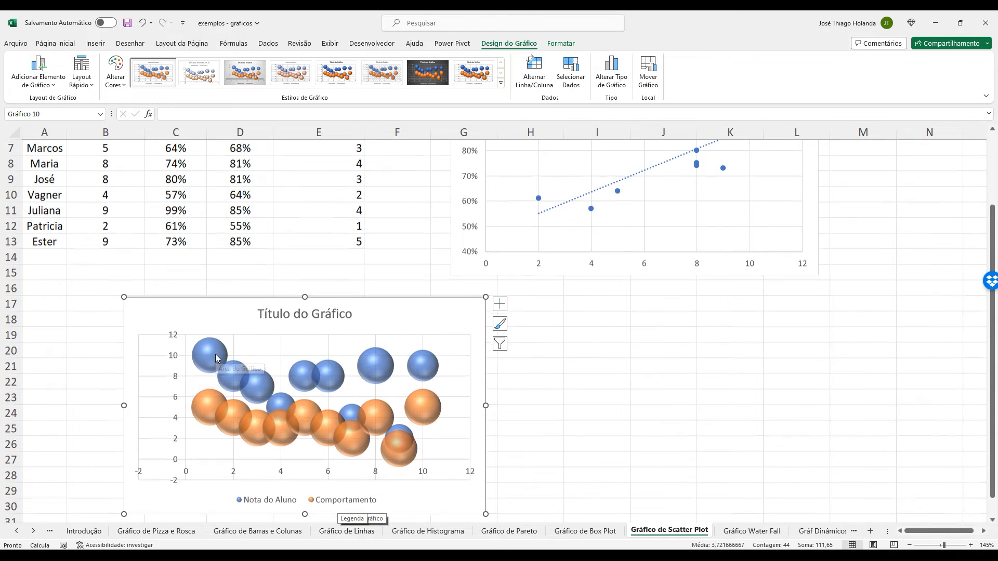
Examine the values and sizes of individual Nota do Aluno and Comportamento bubbles and compare them with the student table.
mouse_move(216, 357)
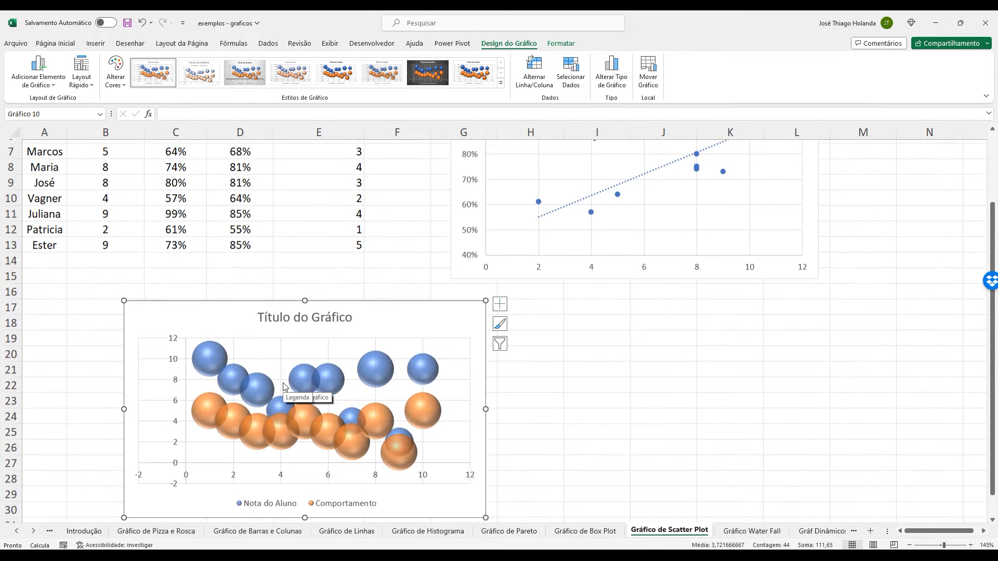
scroll(283, 382, down, 1)
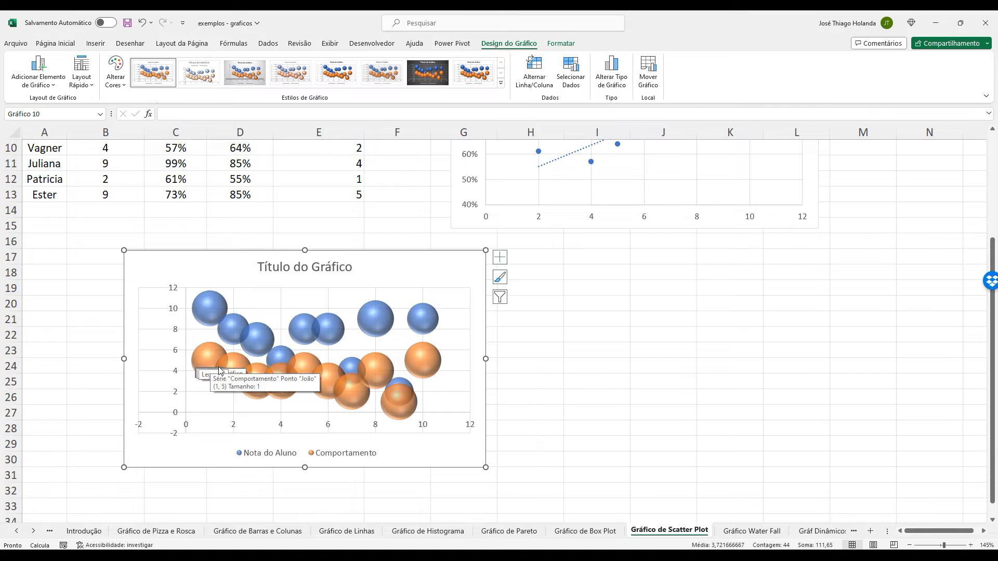
mouse_move(211, 363)
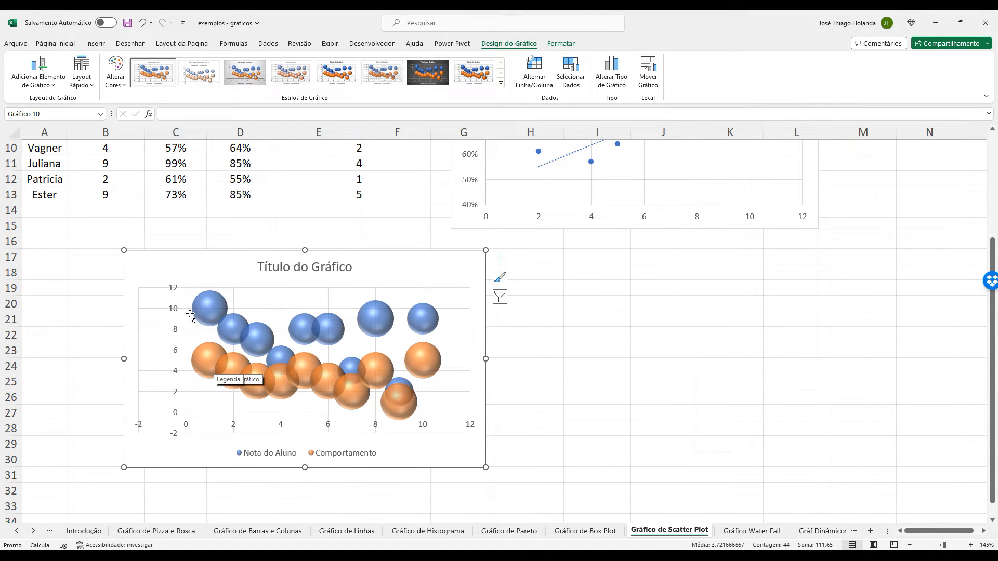
click(417, 422)
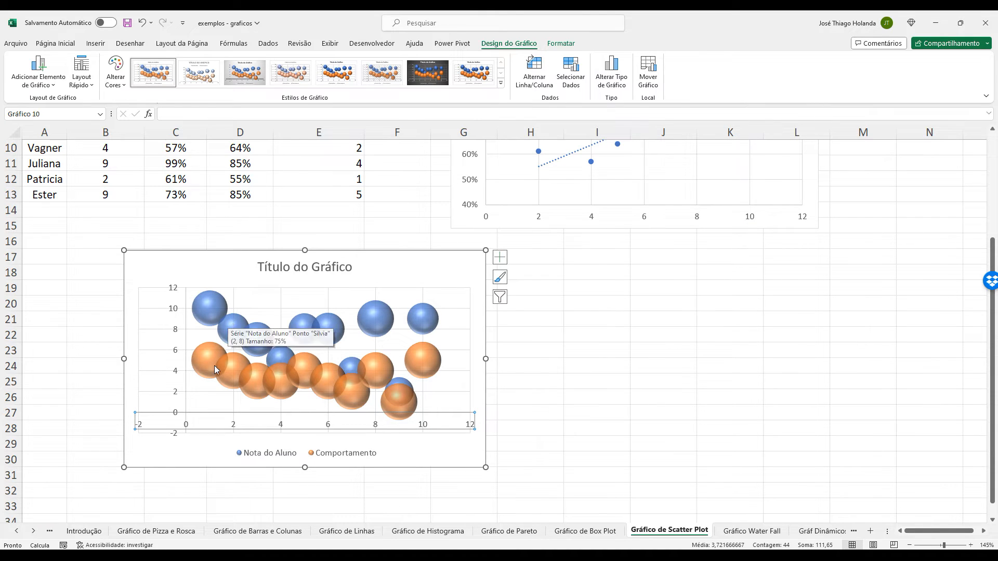
mouse_move(201, 363)
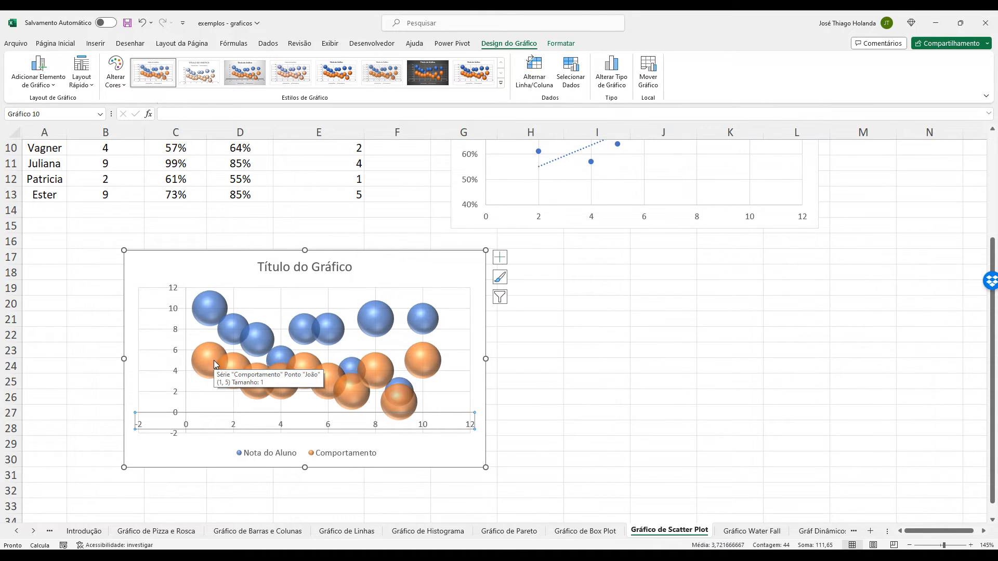
scroll(229, 360, up, 2)
scroll(403, 369, down, 2)
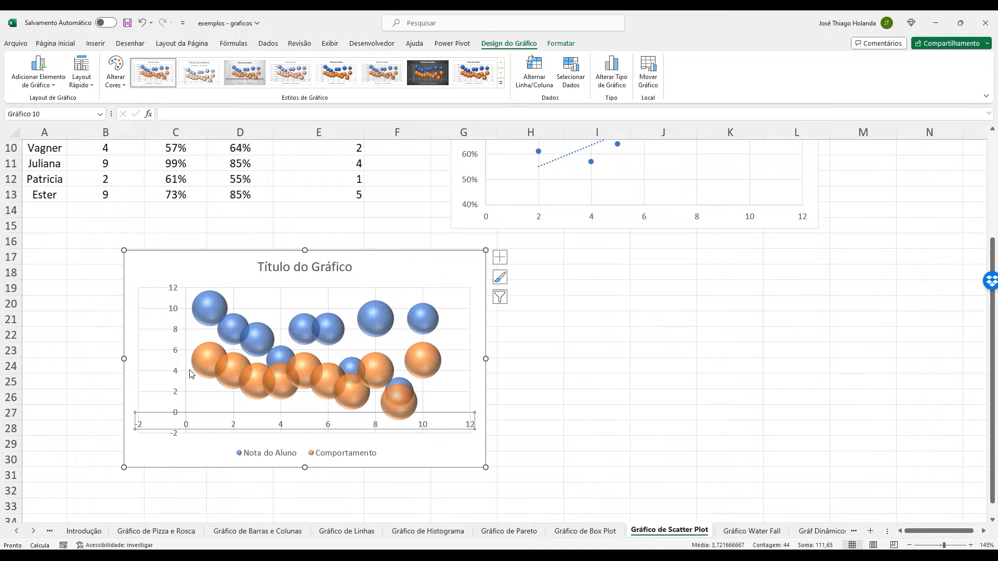
mouse_move(421, 367)
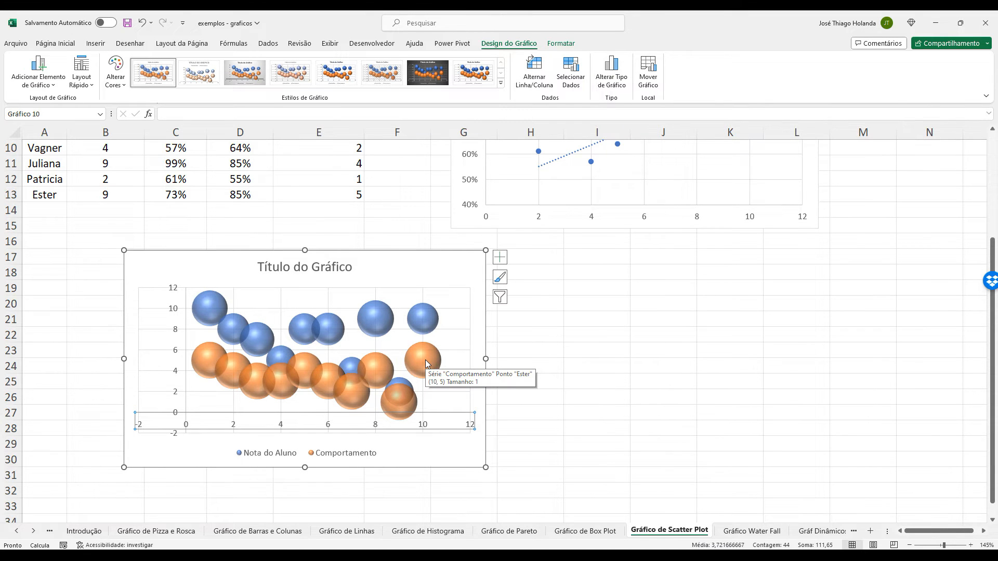
Remove both the Comportamento and Nota do Aluno series from the bubble chart's data source.
scroll(426, 363, up, 1)
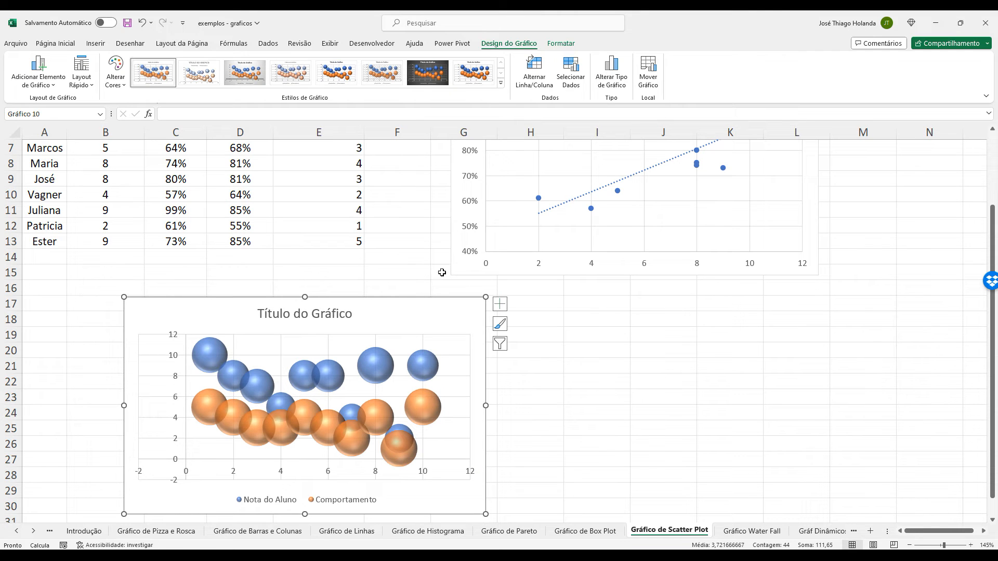
click(559, 74)
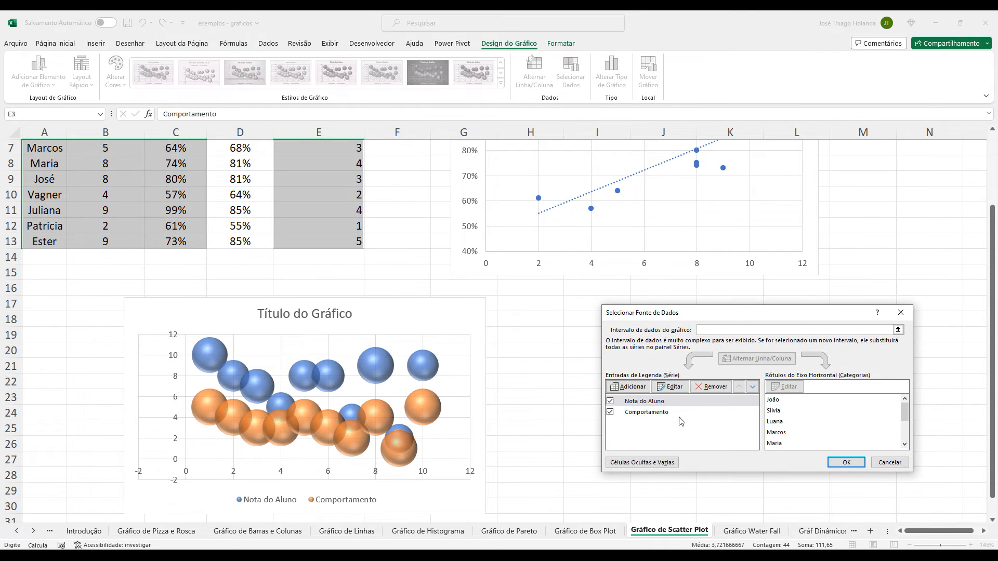
click(674, 416)
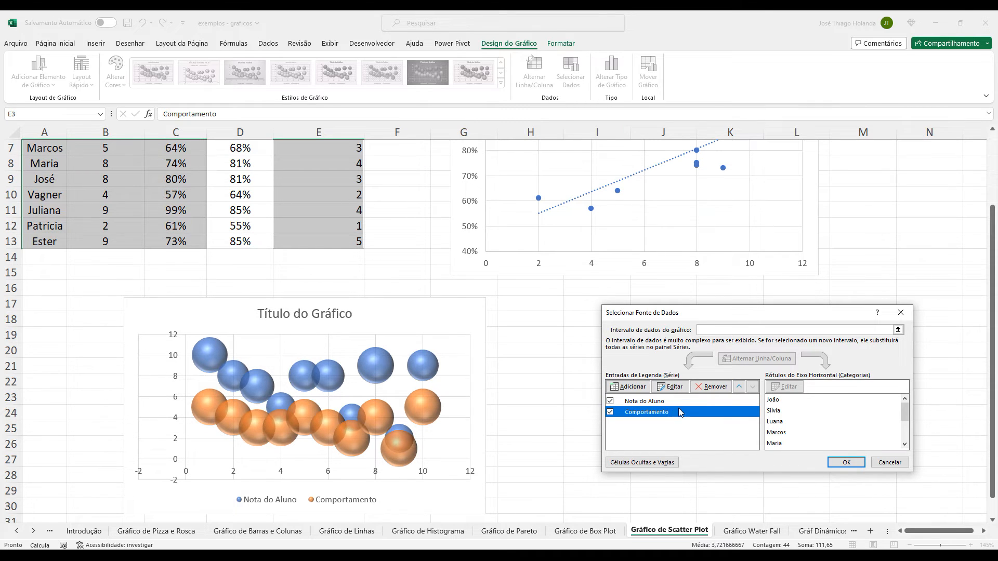
click(713, 390)
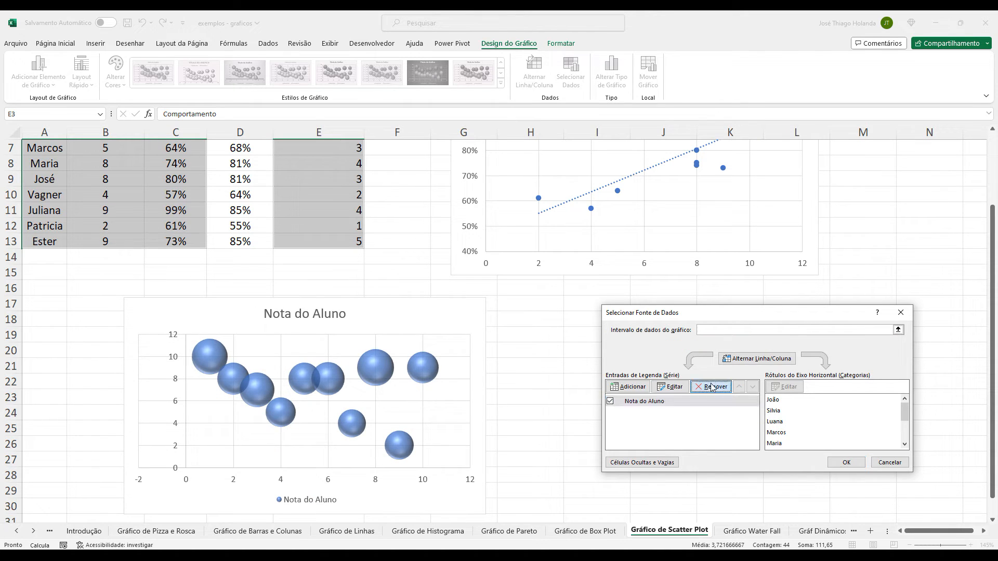
click(712, 387)
Add a new series to the bubble chart and take its name from the Frequência header in C3.
click(629, 386)
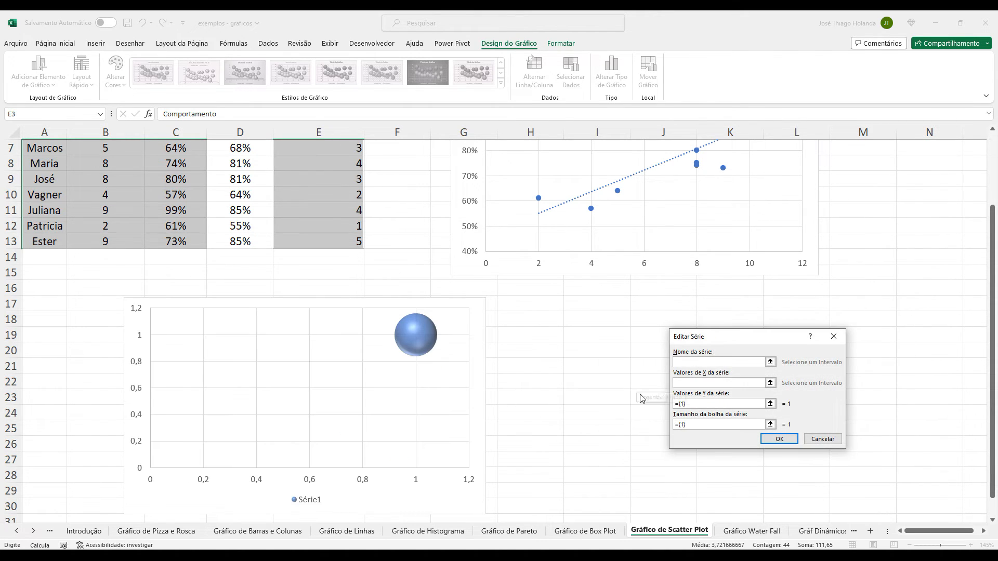
scroll(593, 369, up, 2)
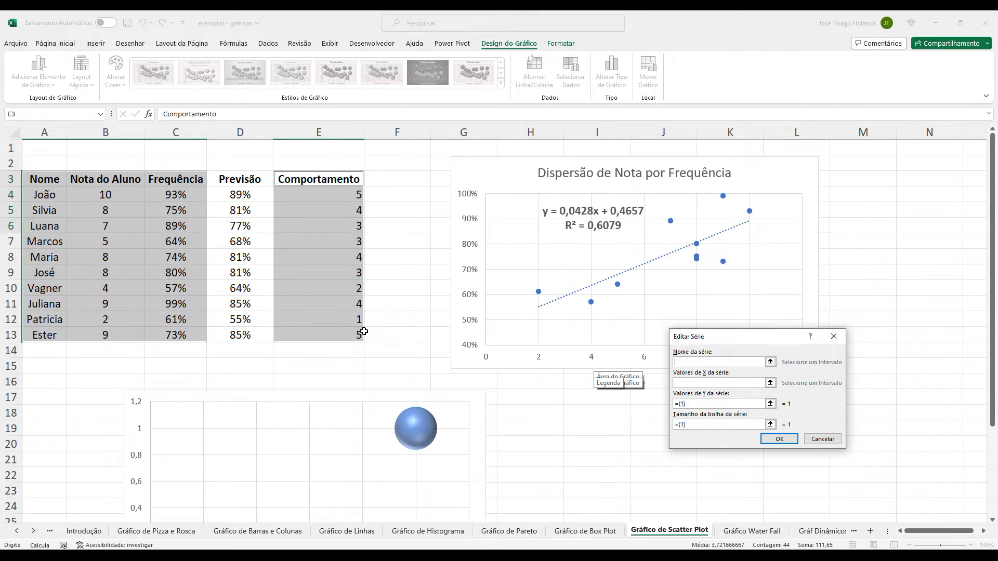
click(770, 362)
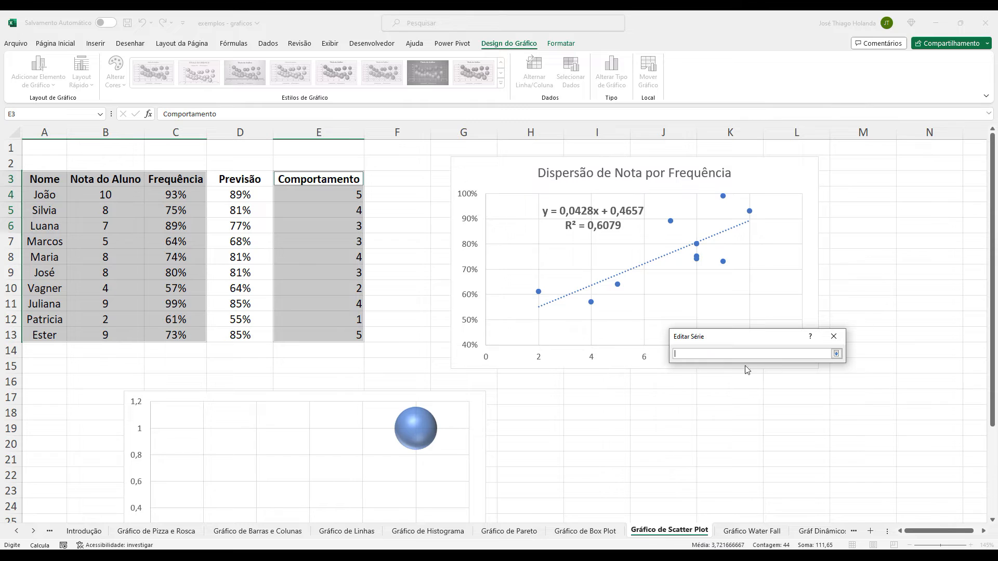
click(175, 180)
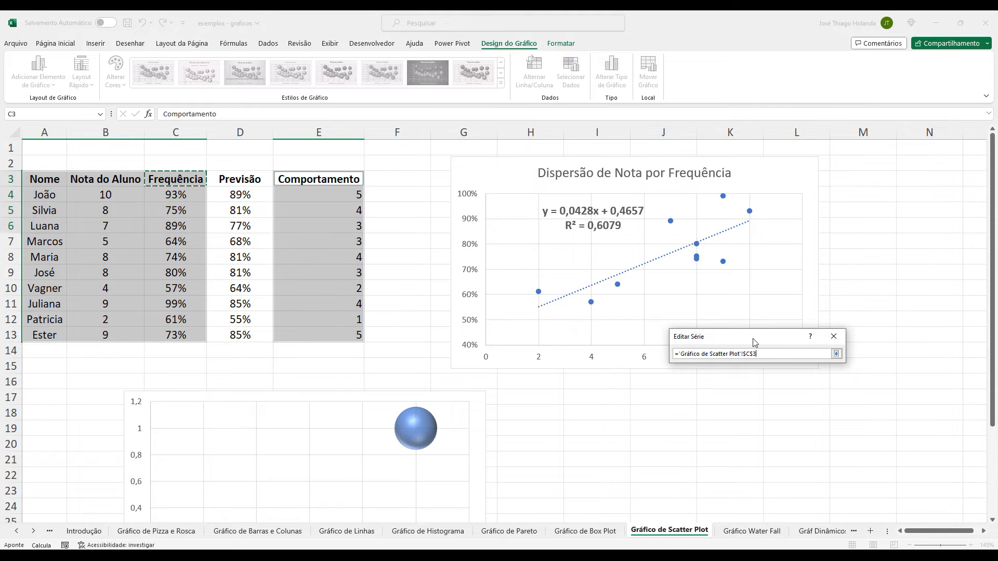
click(836, 354)
Change the new series' name reference to the Nota do Aluno header in B3.
click(770, 363)
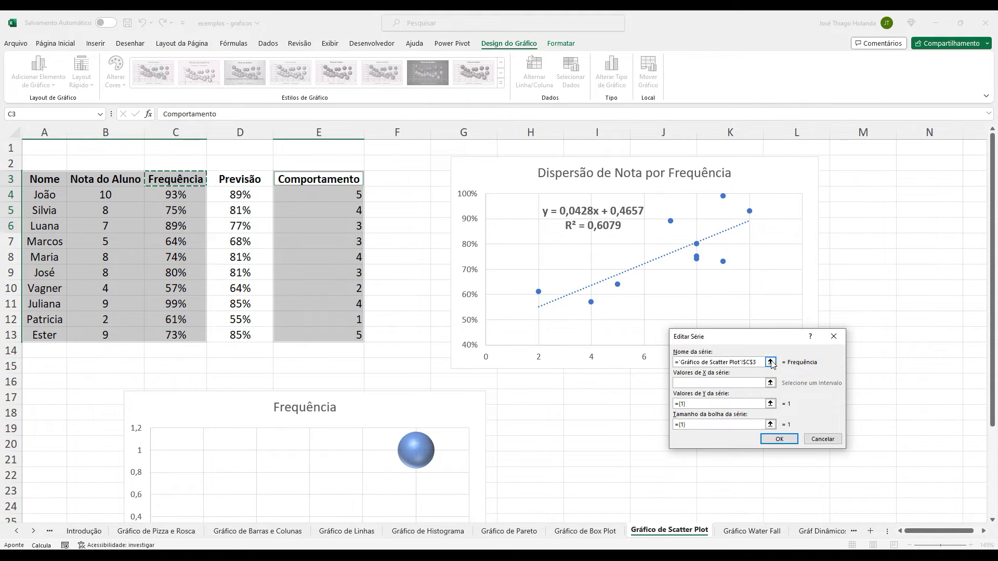
click(114, 184)
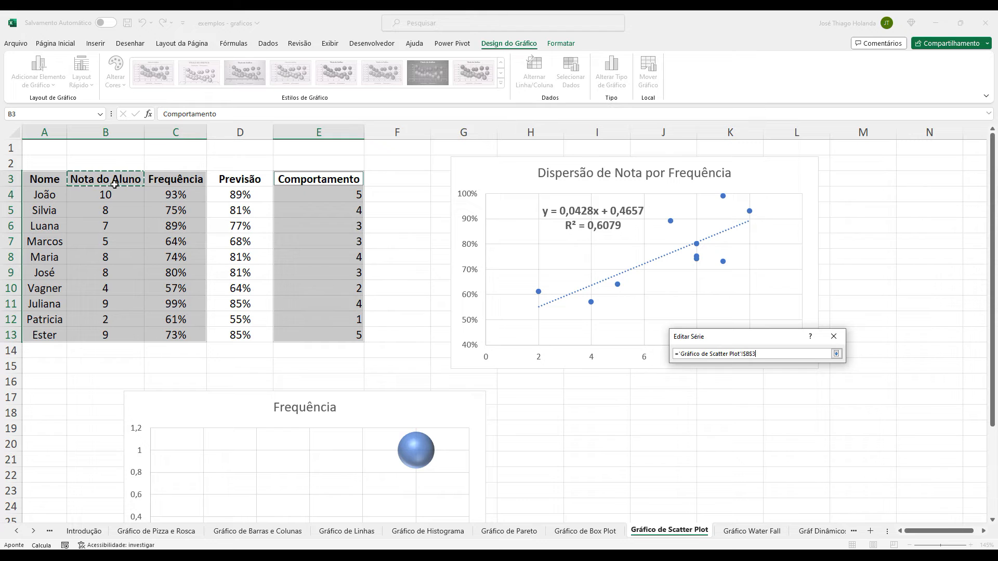
click(836, 354)
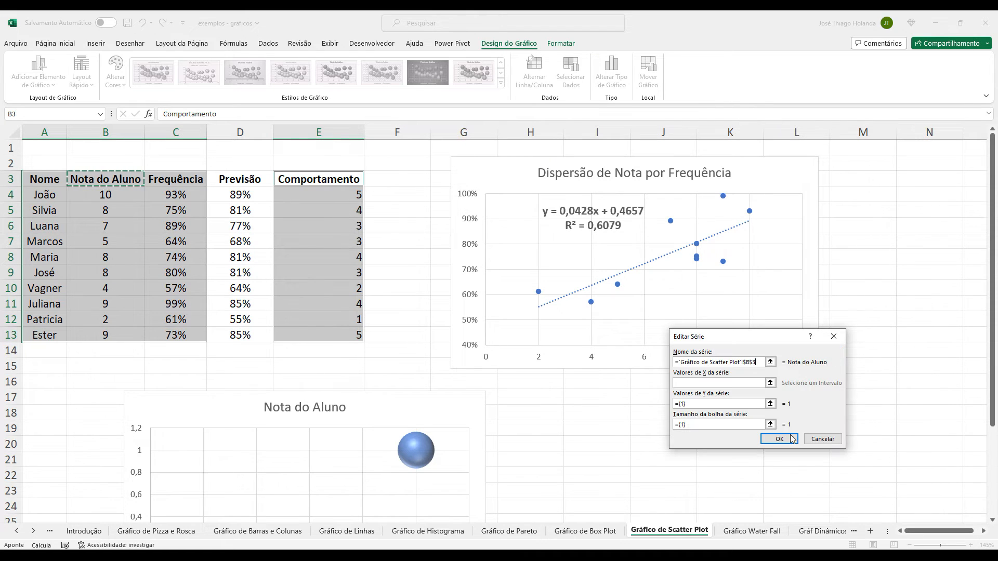
Set the series' X values to the Comportamento scores E4:E13, replacing a first pick of the Frequência cells.
click(769, 383)
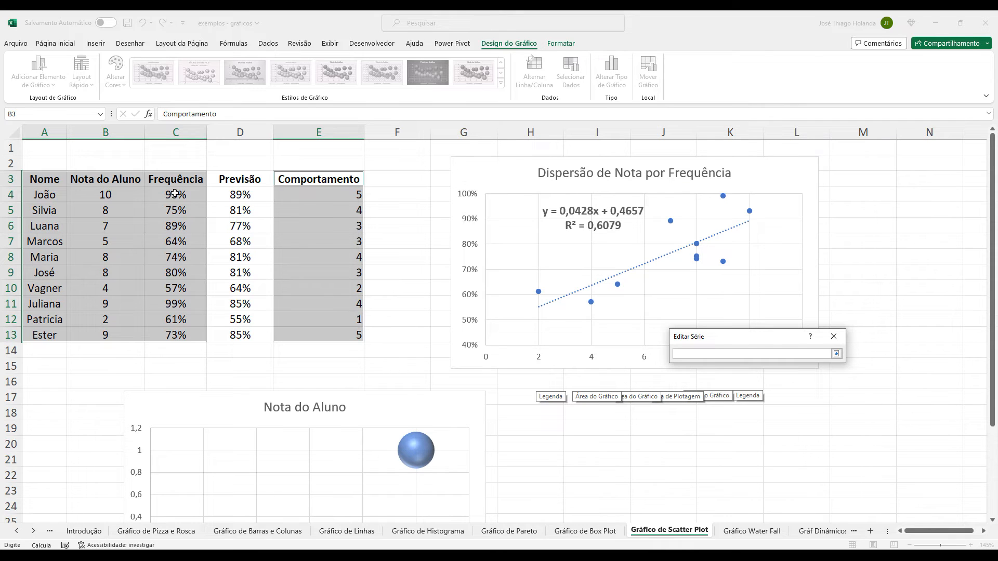
drag(184, 194, 190, 337)
drag(341, 194, 337, 340)
click(836, 353)
Set the series' Y values to the Frequência percentages in C4:C13.
click(770, 404)
drag(190, 197, 192, 335)
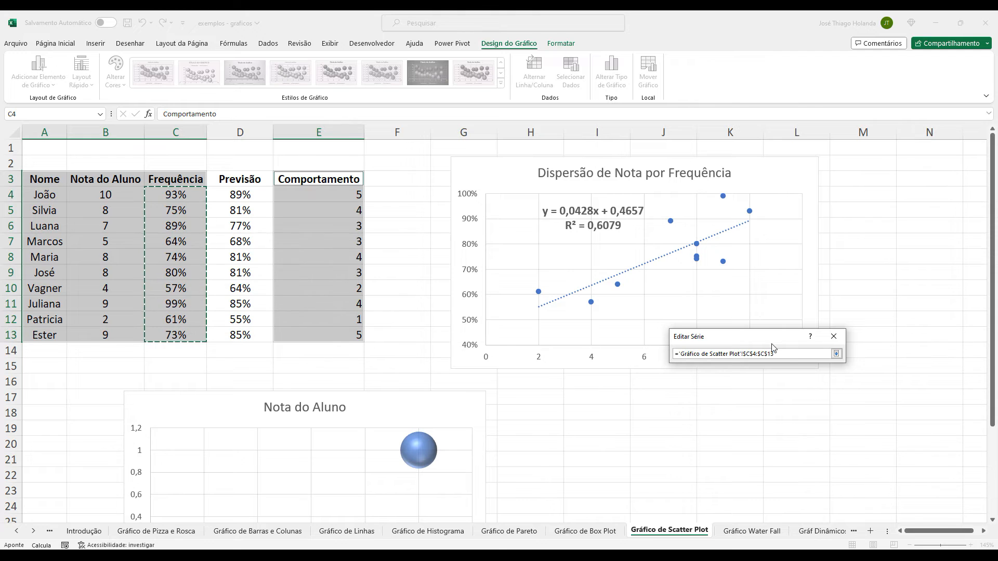
click(836, 353)
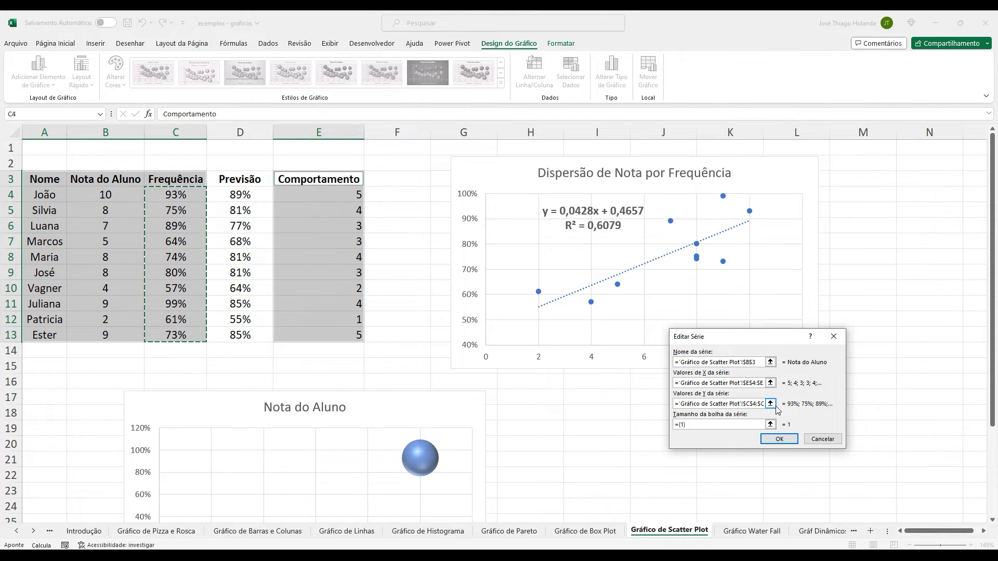
Set the series' bubble sizes to the Nota do Aluno scores in B4:B13 and accept the series and data source.
click(770, 425)
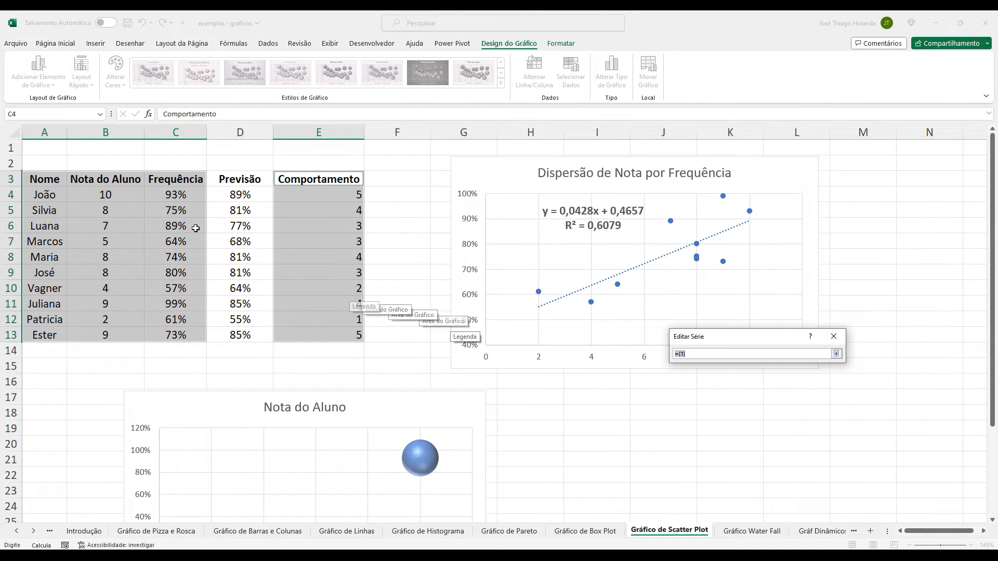
drag(105, 194, 104, 336)
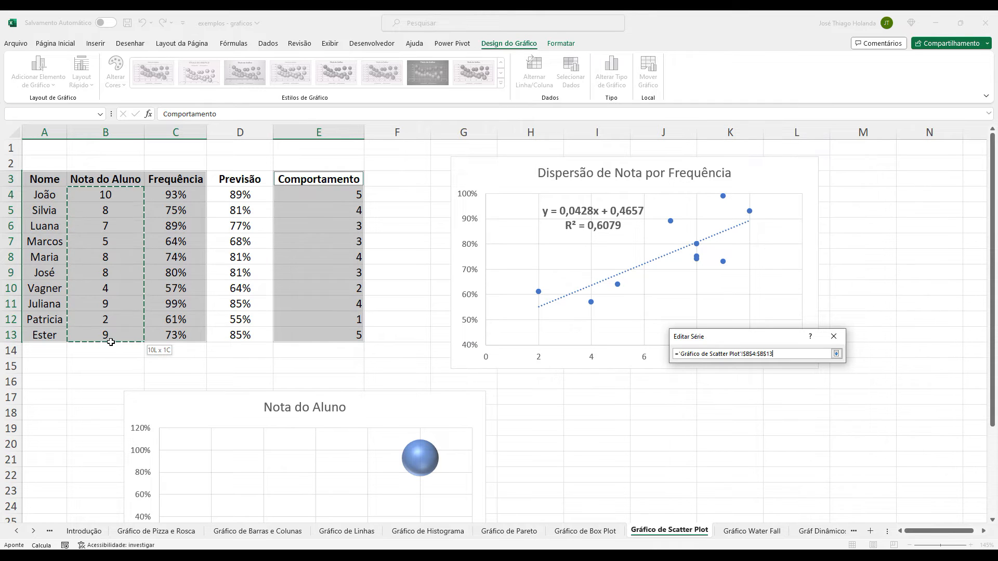
click(836, 354)
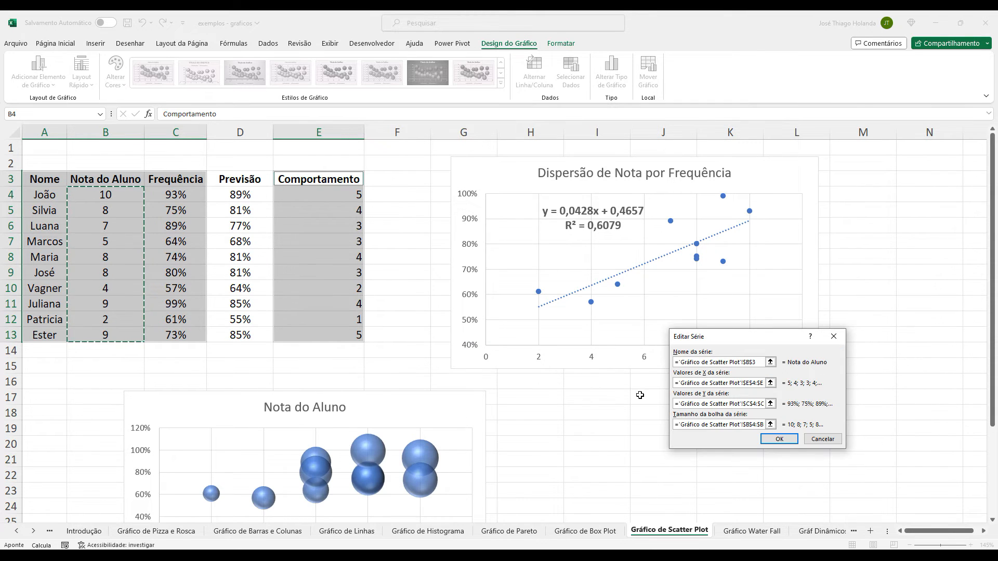
scroll(642, 398, down, 3)
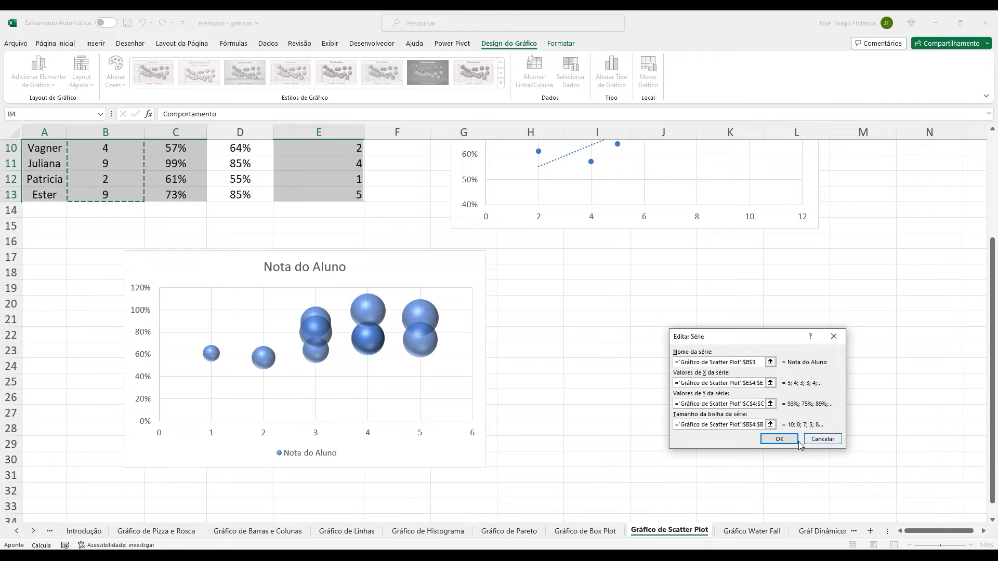
click(780, 440)
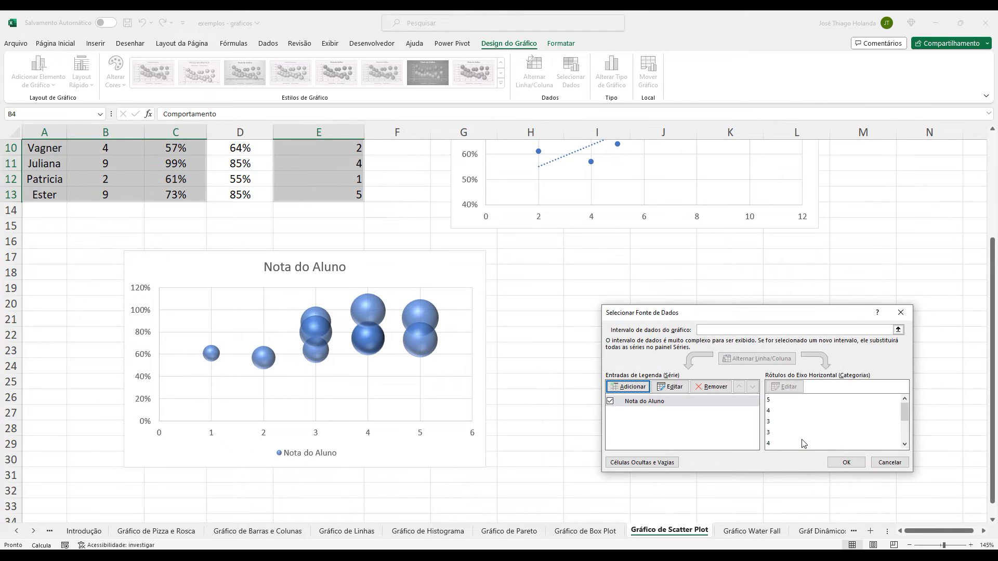
click(846, 463)
Move the bubble chart left to start near column A and add primary horizontal and vertical axis titles.
drag(412, 250, 337, 249)
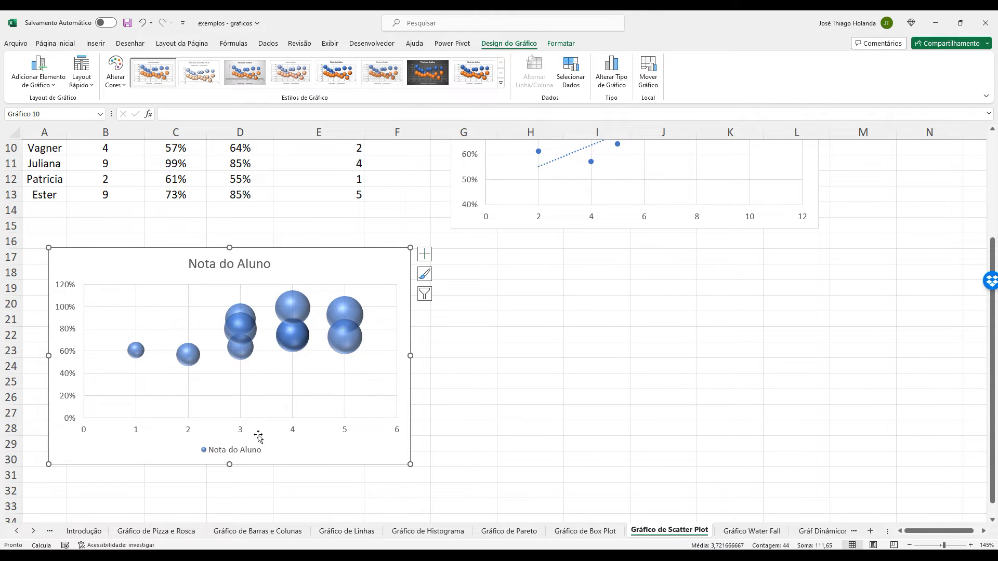
click(424, 254)
click(528, 277)
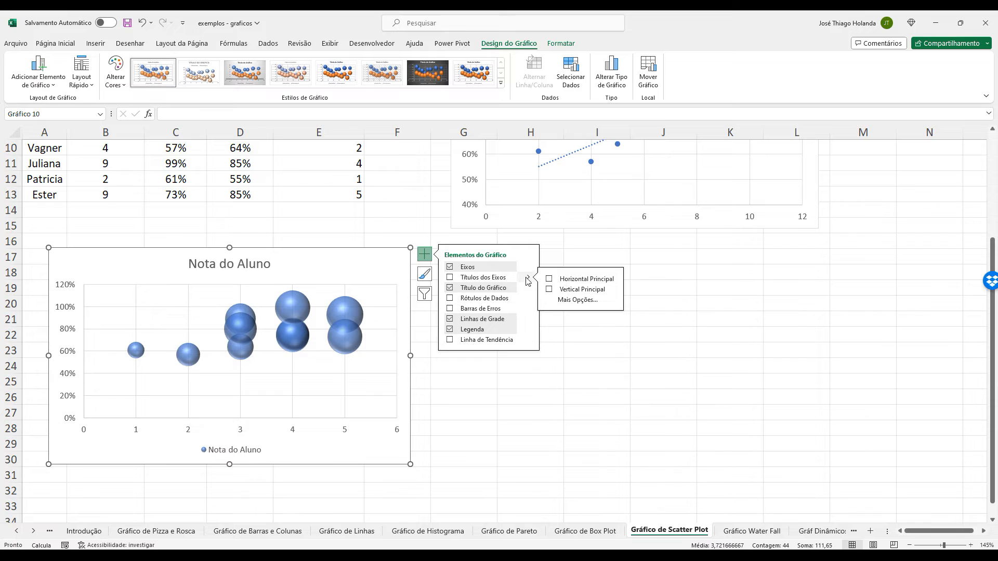
click(549, 280)
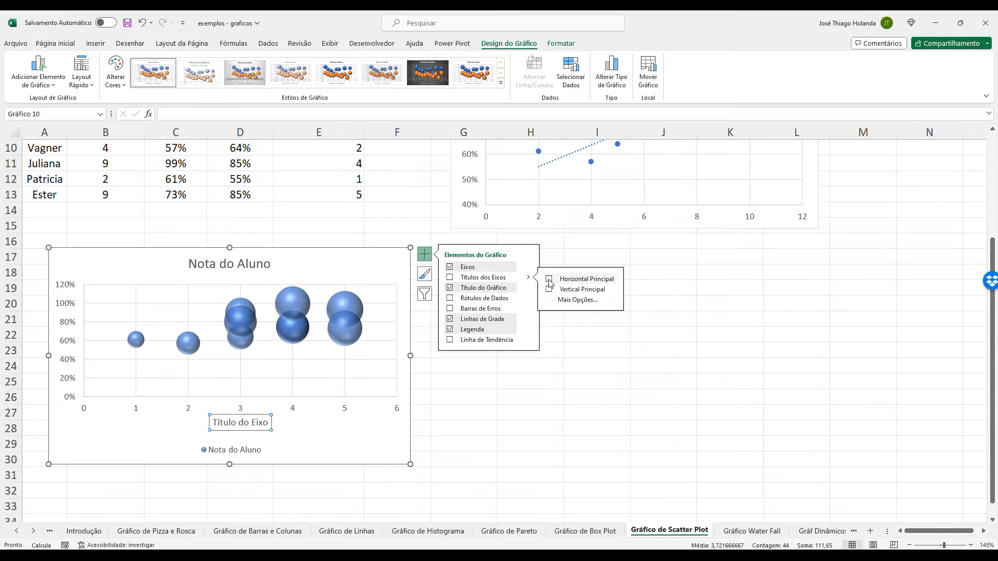
click(549, 289)
Change the bubble chart's horizontal axis title to Comportamento.
double_click(265, 423)
double_click(265, 424)
triple_click(265, 423)
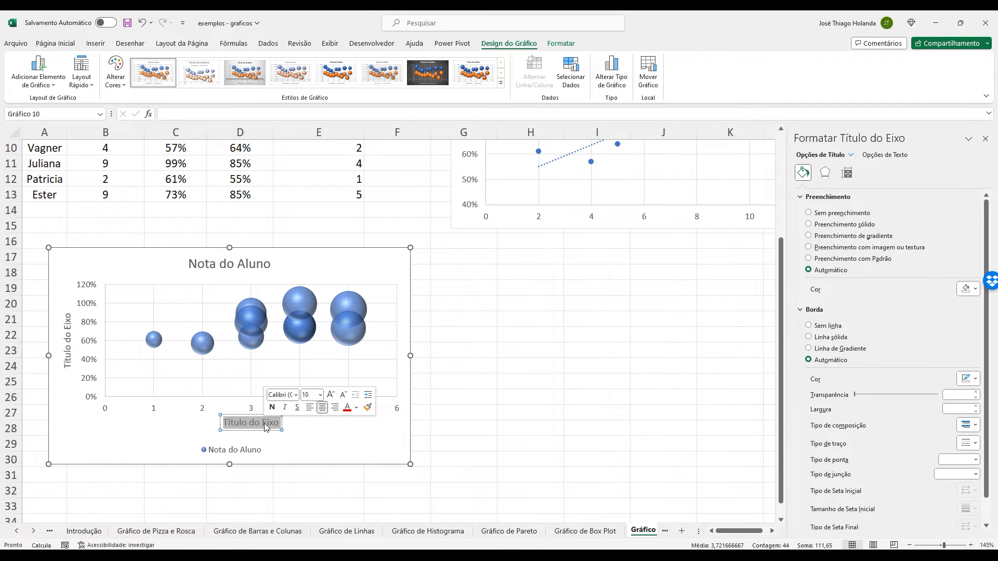
text(Comportamento)
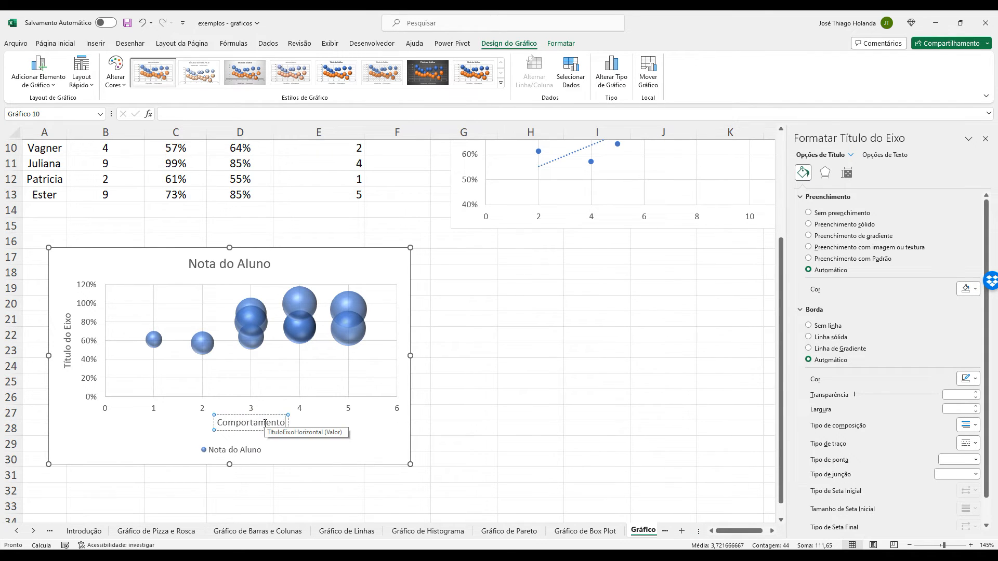
Change the bubble chart's vertical axis title to Frequência and deselect the chart.
click(68, 337)
double_click(68, 339)
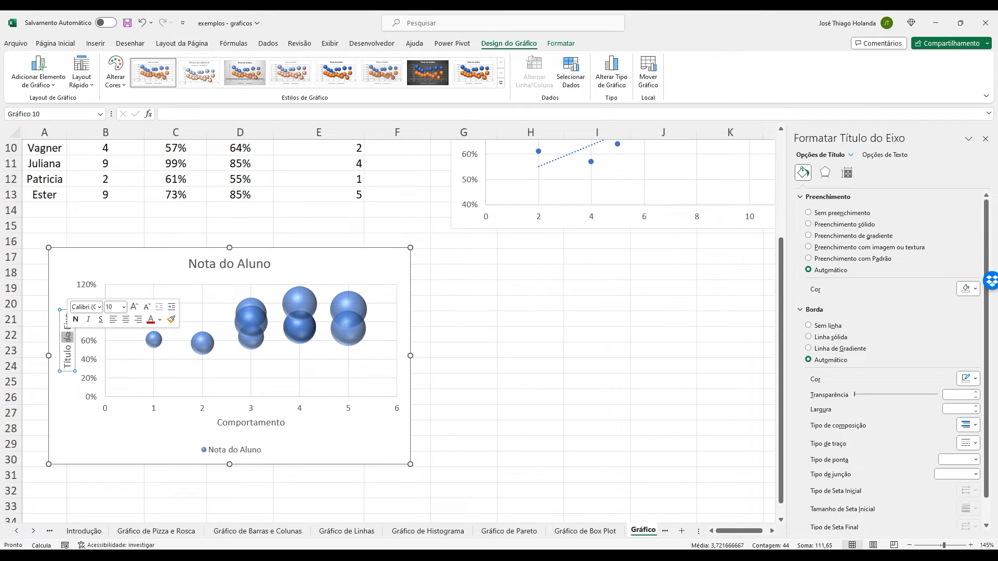
triple_click(69, 340)
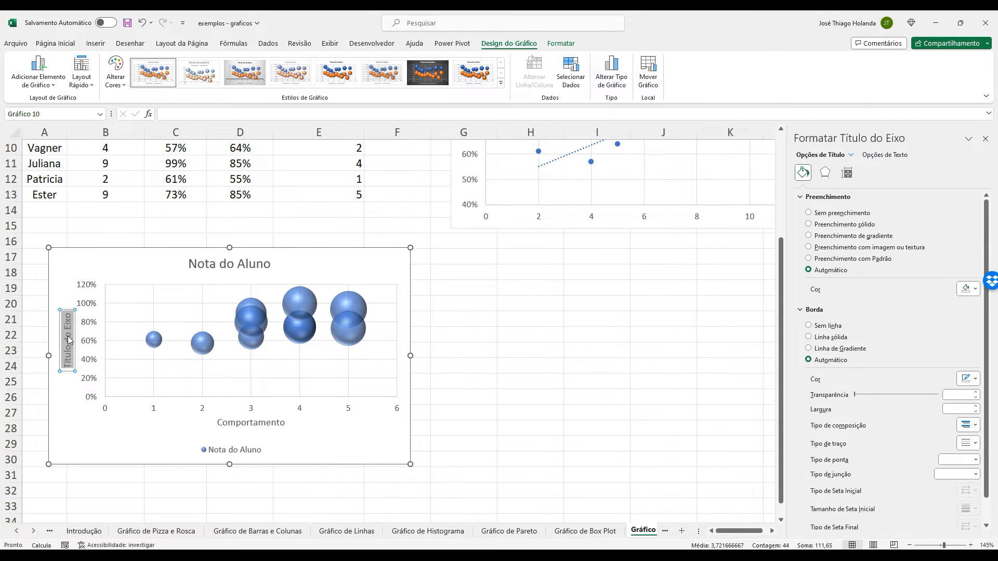
text(Notas)
key(BackSpace)
key(BackSpace)
key(BackSpace)
key(BackSpace)
key(BackSpace)
text(Fr)
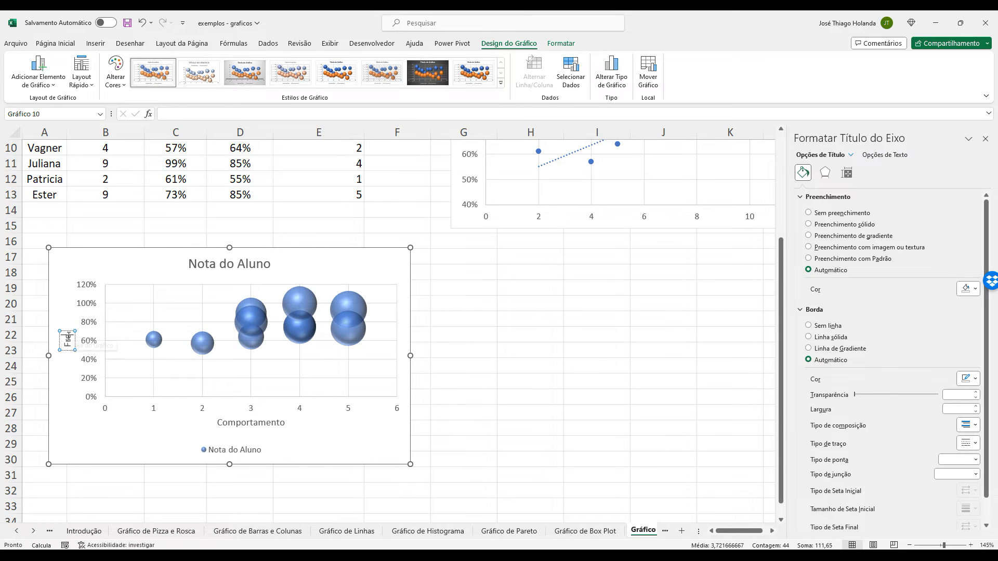
text(equência)
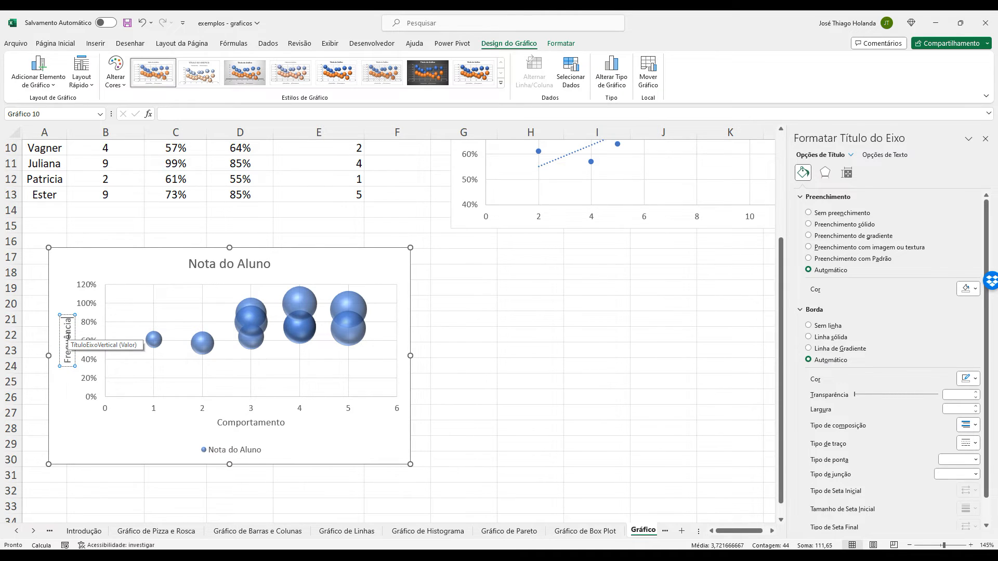
click(543, 375)
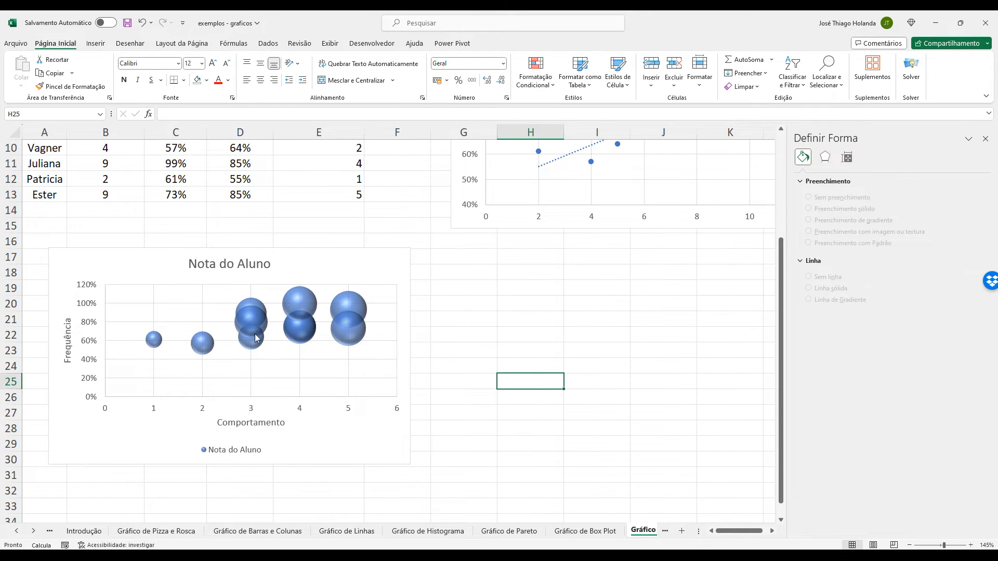
Inspect the bubbles at Comportamento 5 and shift the Nota do Aluno chart slightly further left on the sheet.
scroll(539, 351, up, 2)
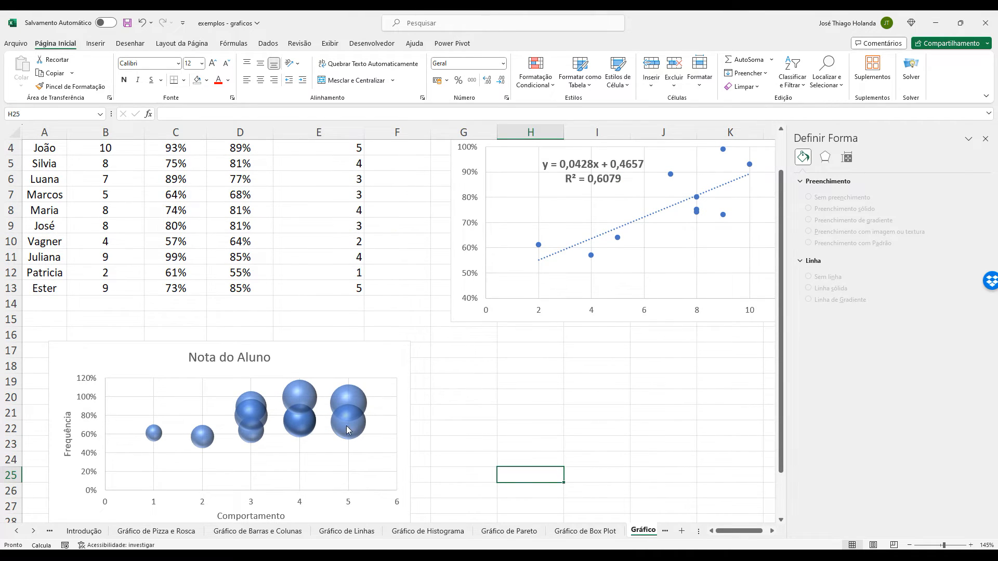
mouse_move(350, 422)
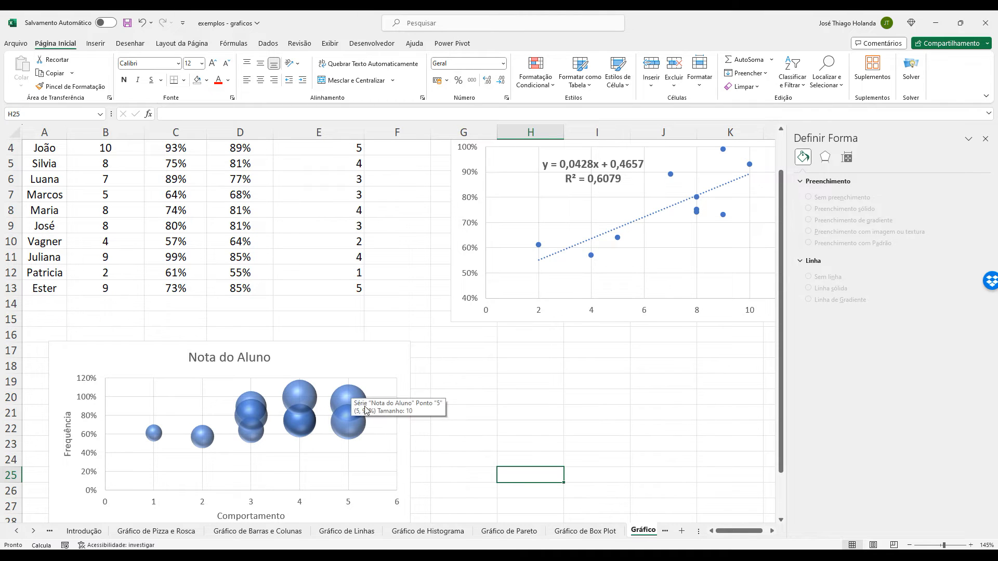
scroll(364, 434, down, 2)
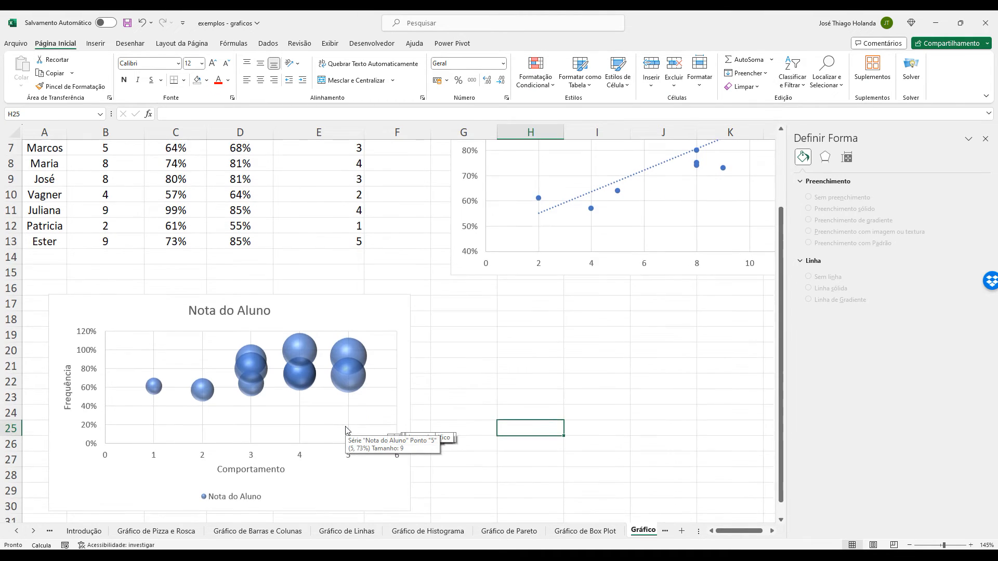
scroll(346, 430, up, 1)
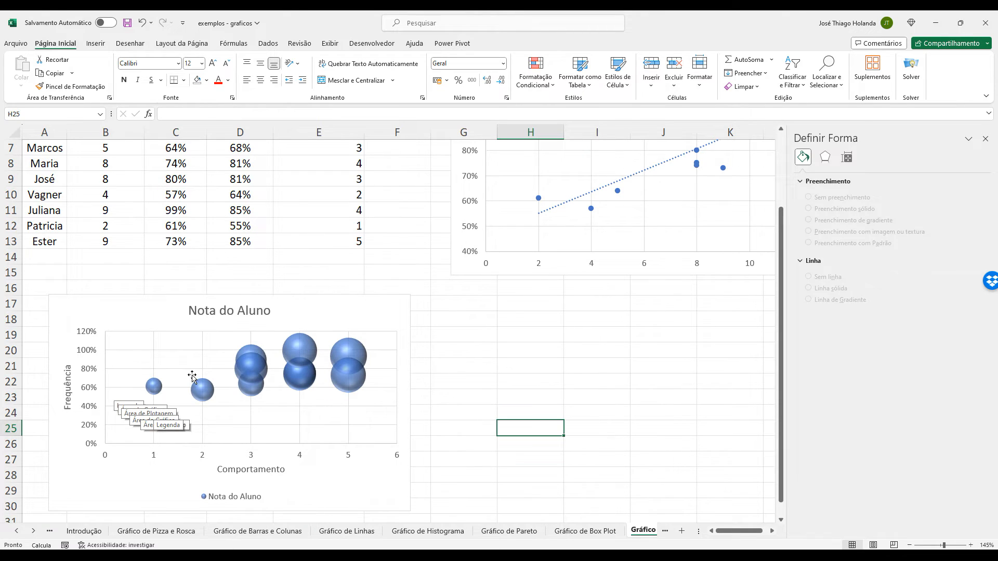
mouse_move(400, 300)
mouse_down()
mouse_move(350, 296)
mouse_move(386, 299)
mouse_up()
Insert another 3D bubble chart from the Nome, Nota do Aluno, Frequência and Comportamento columns, A3:C13 and E3:E13.
scroll(292, 185, up, 2)
drag(44, 182, 179, 330)
ctrl+drag(311, 176, 347, 327)
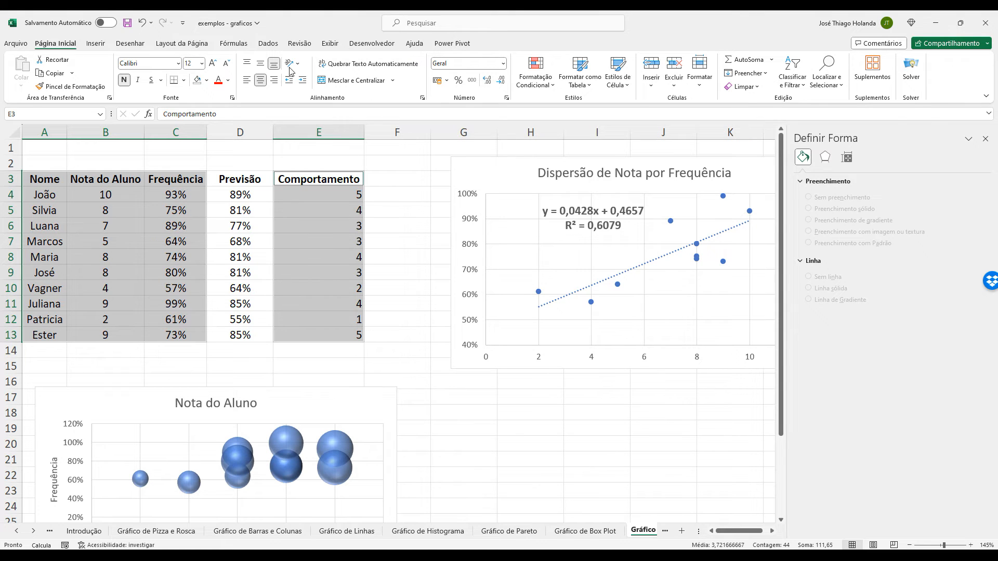
click(95, 43)
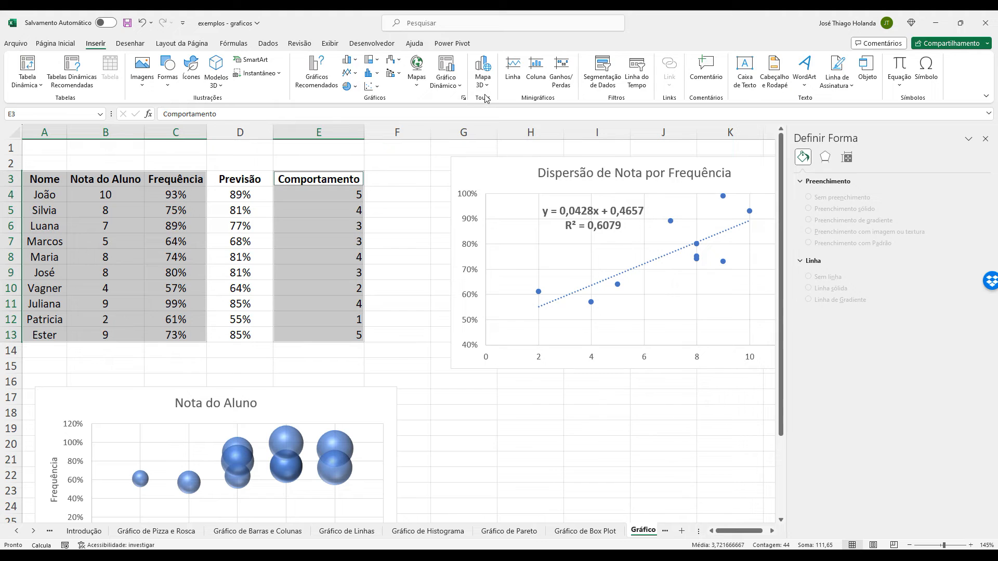
click(373, 87)
click(407, 201)
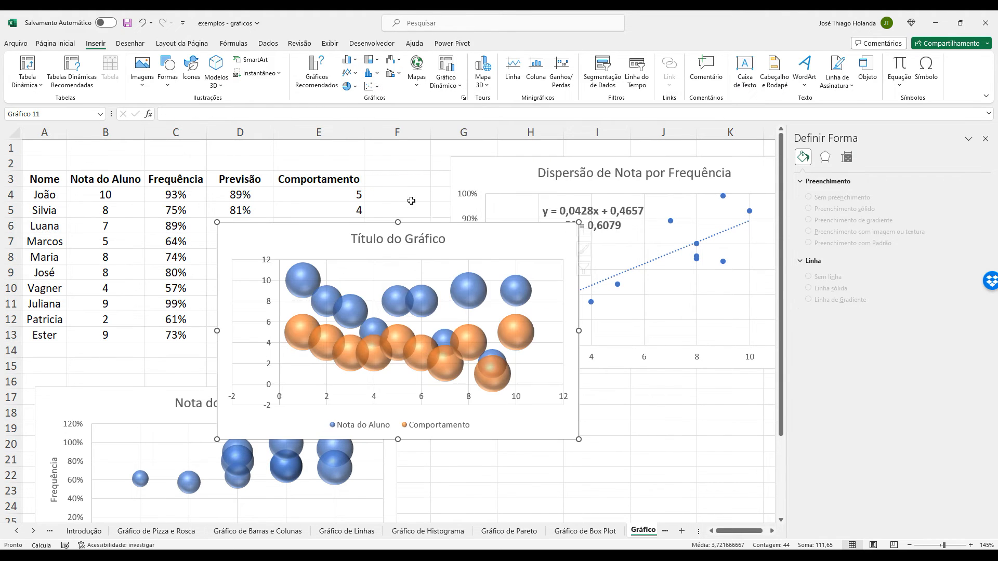
Place the new bubble chart beside the Nota do Aluno chart, below the scatter plot, and close the formatting pane.
drag(533, 224, 715, 382)
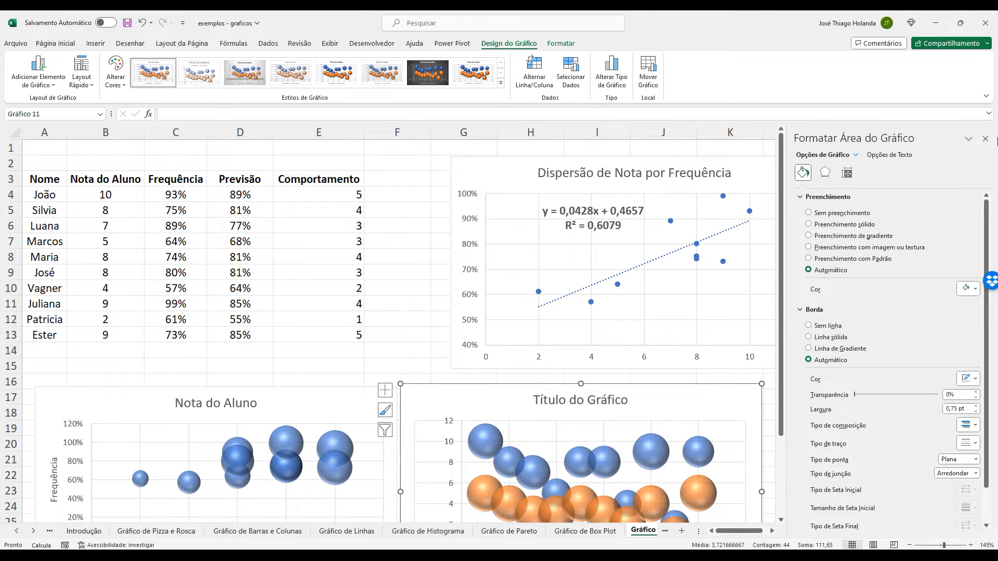
click(985, 138)
scroll(733, 251, down, 3)
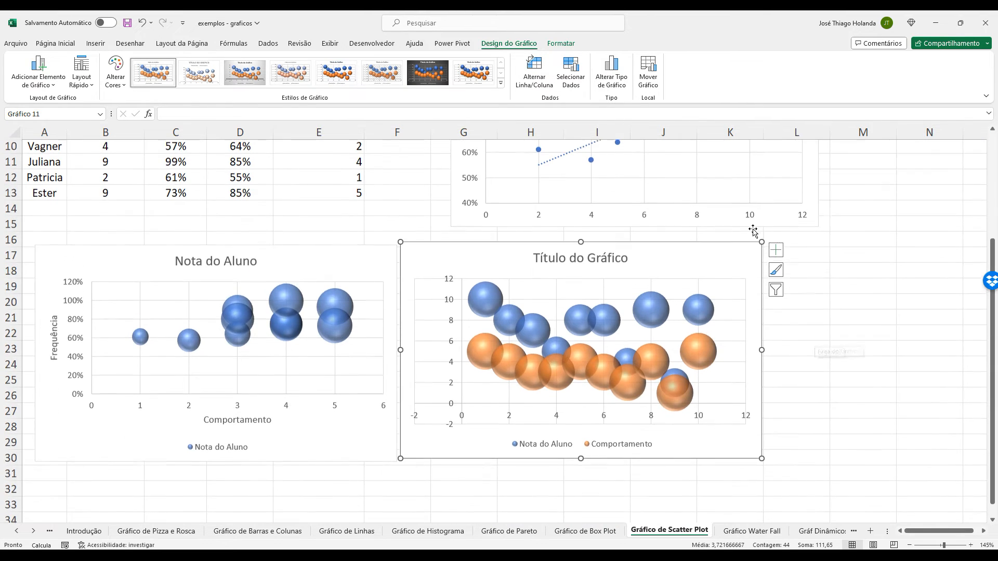
mouse_move(733, 251)
mouse_down()
mouse_move(752, 245)
mouse_move(747, 252)
mouse_up()
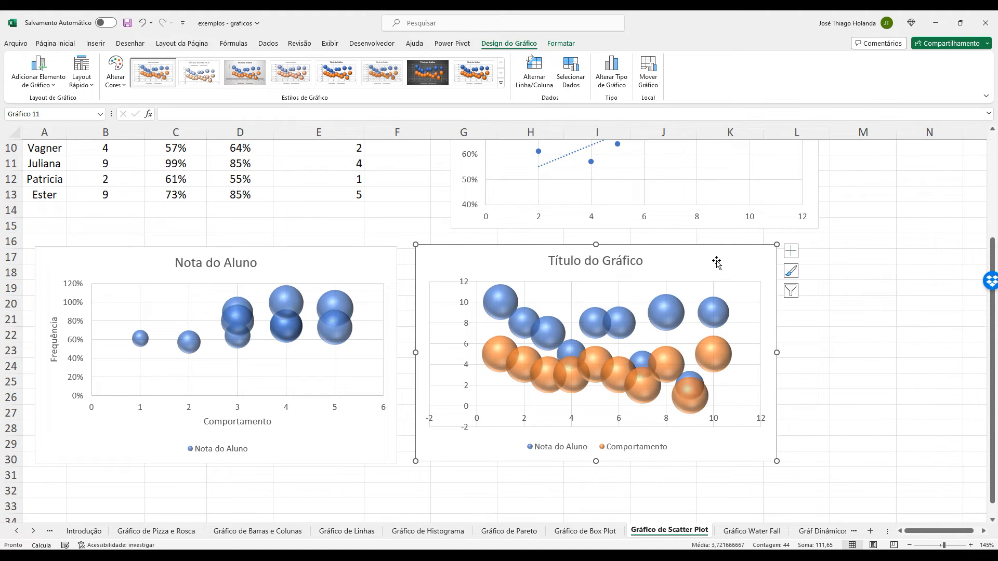
Remove the Comportamento and Nota do Aluno series from the second bubble chart's data source.
click(571, 72)
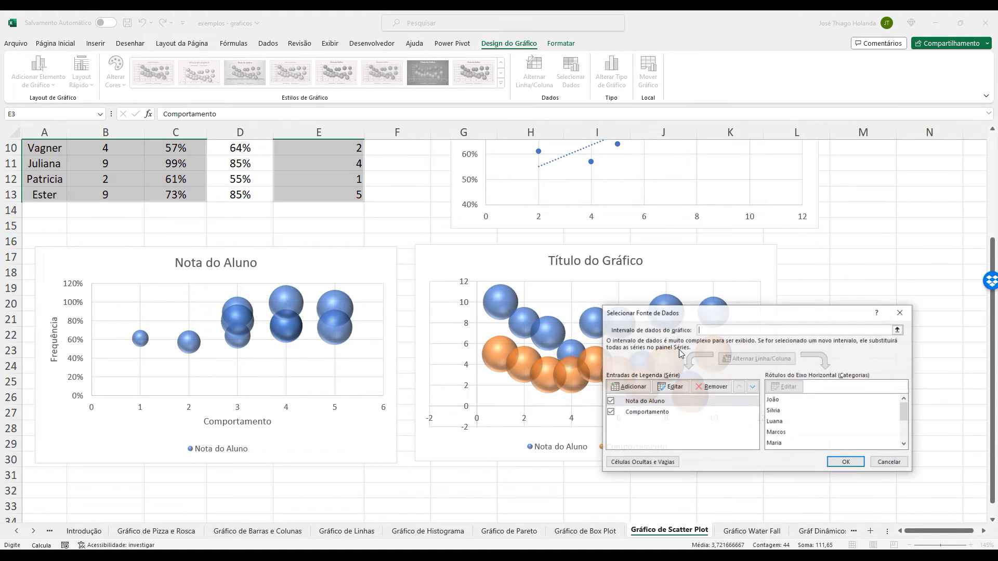
click(669, 412)
click(711, 386)
click(668, 402)
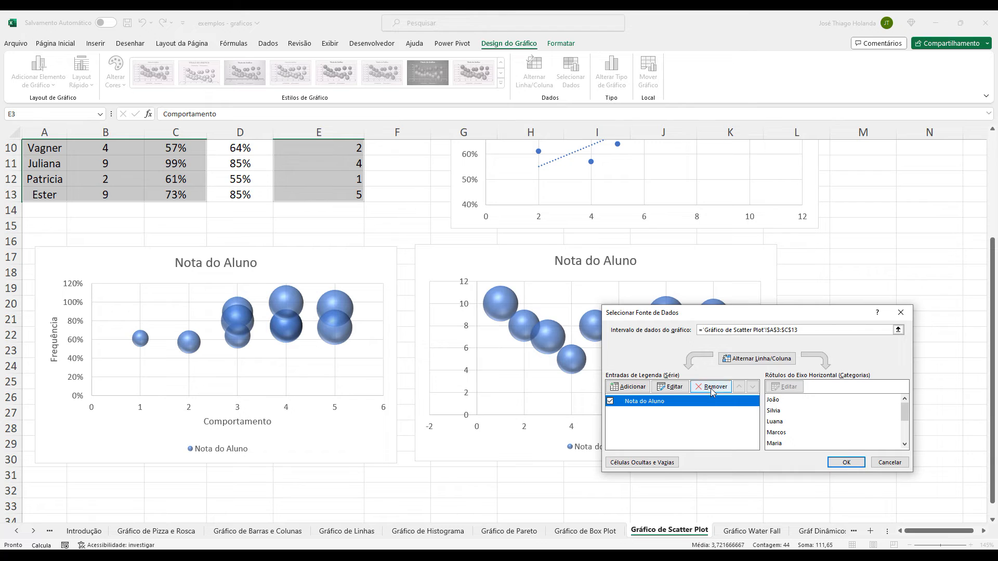
click(712, 386)
Add a new series to the second bubble chart, named from the Frequência header in C3.
click(647, 389)
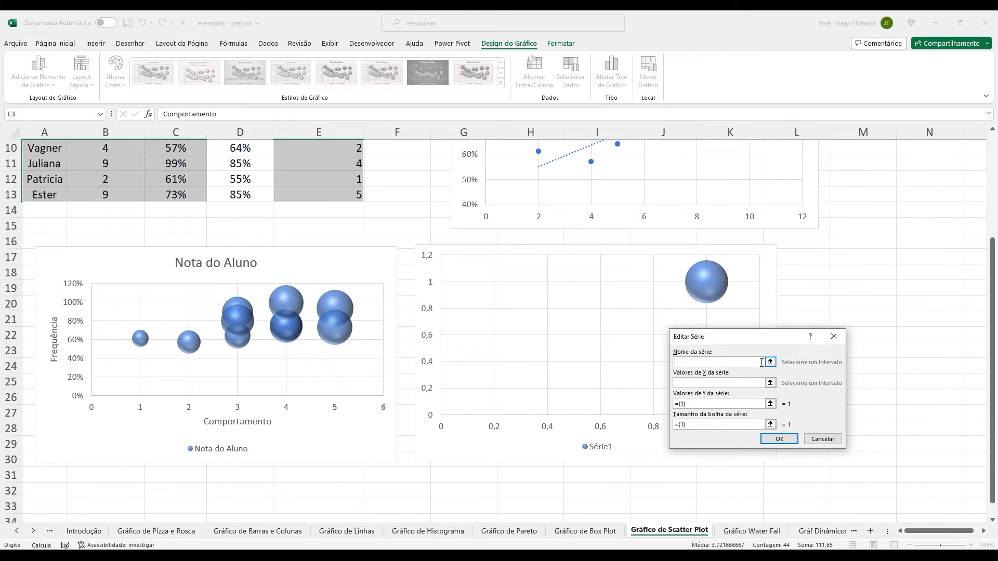
click(770, 363)
scroll(370, 312, up, 3)
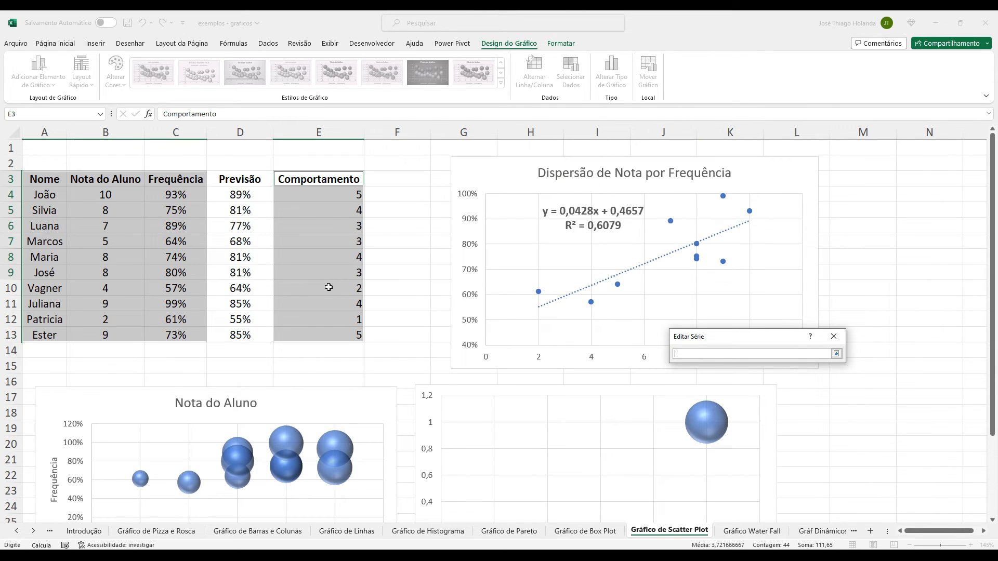
click(190, 176)
click(836, 353)
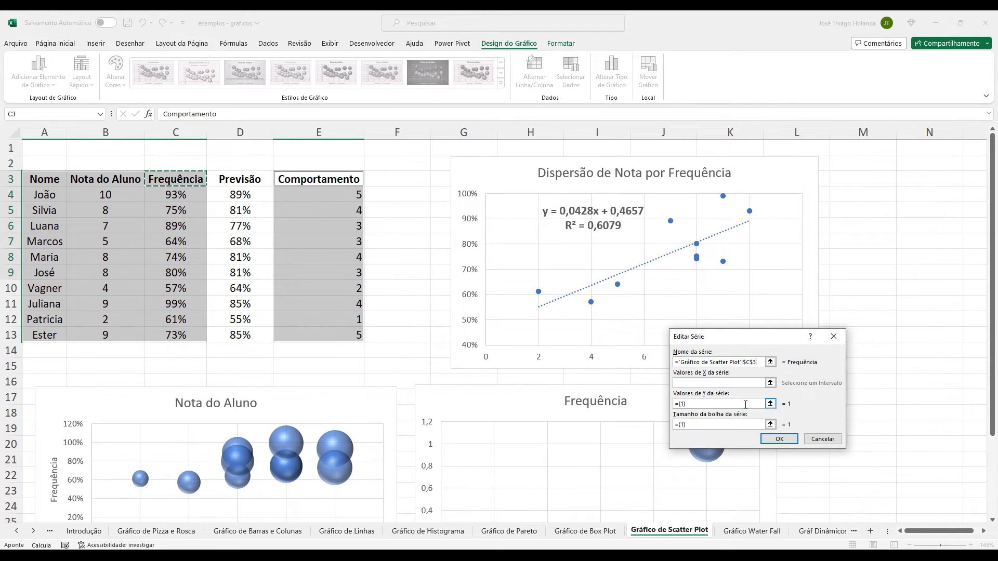
Set the Frequência series' X values to the Comportamento scores in E4:E13.
click(771, 383)
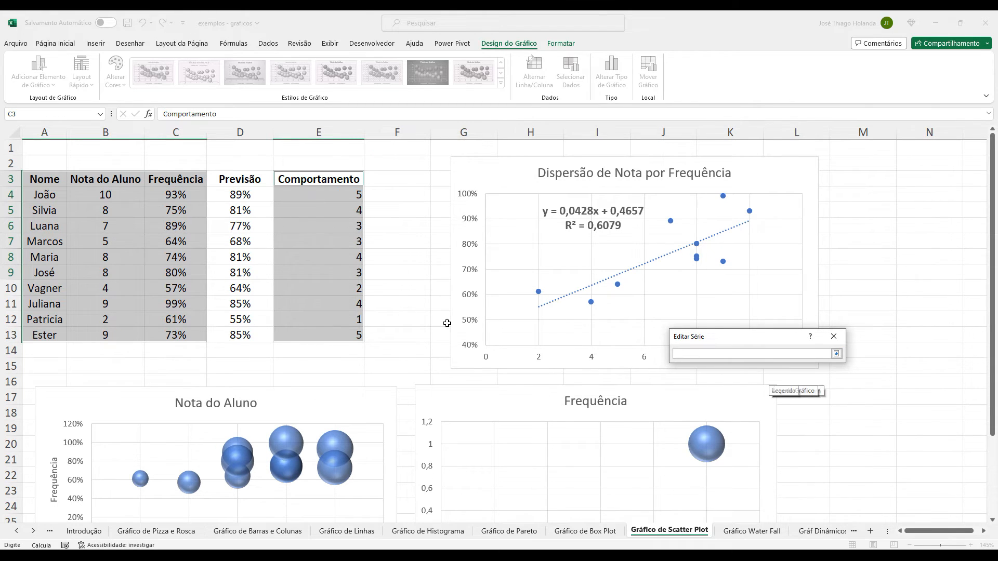
drag(312, 188, 359, 338)
click(836, 354)
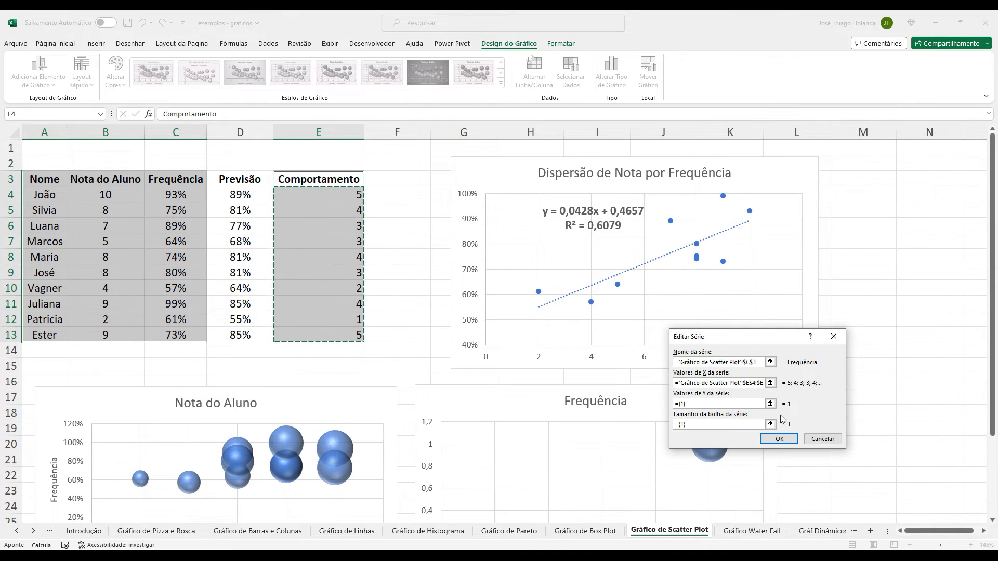
Set the Frequência series' Y values to the Nota do Aluno scores in B4:B13.
click(770, 403)
drag(89, 194, 111, 338)
click(836, 353)
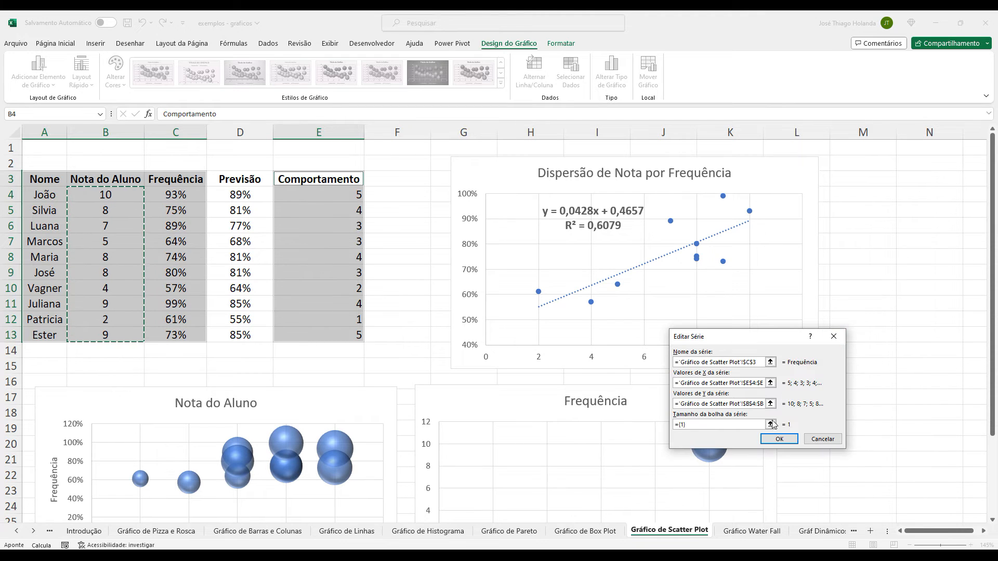
Set the Frequência series' bubble sizes to the attendance percentages in C4:C13.
click(770, 424)
drag(177, 194, 187, 339)
click(836, 354)
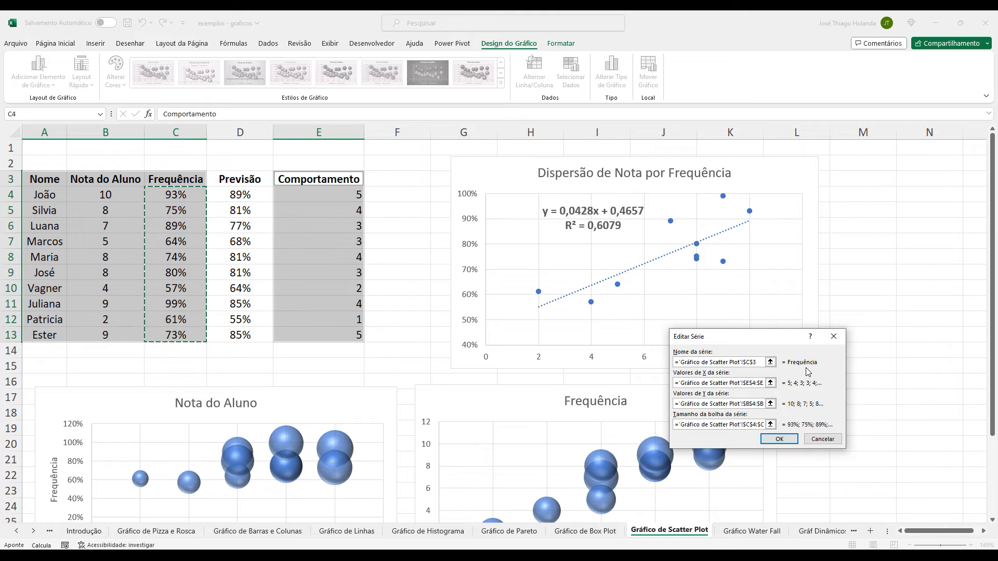
Confirm the Frequência series and the data source, and align the second bubble chart with the Nota do Aluno chart beside it.
click(778, 439)
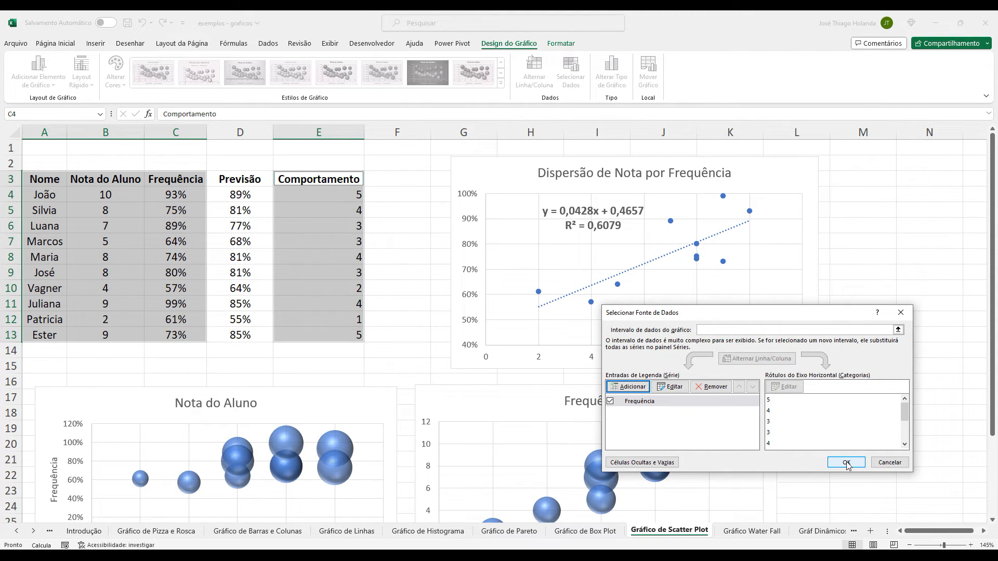
click(696, 403)
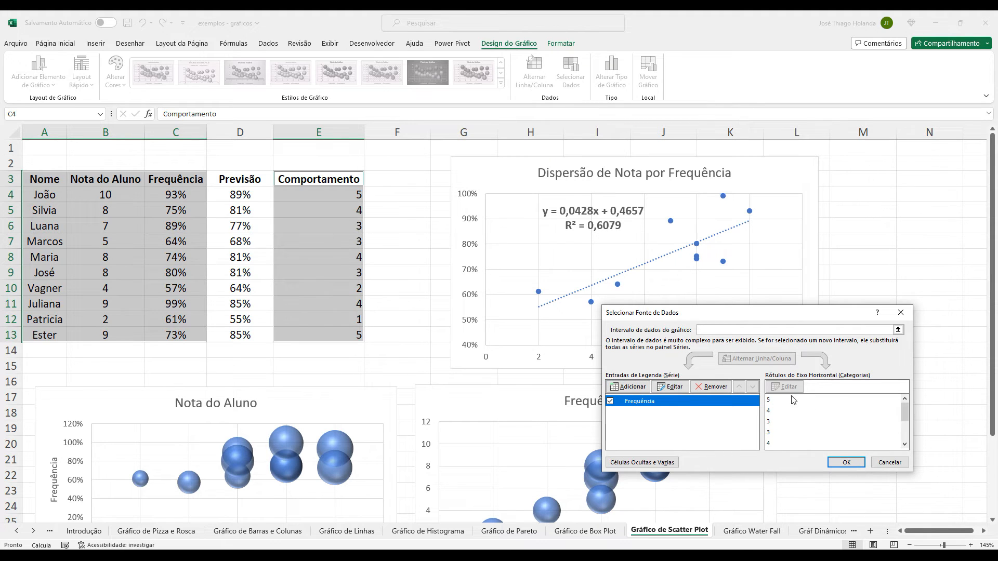
click(846, 462)
scroll(842, 454, down, 5)
scroll(842, 454, up, 3)
mouse_move(801, 348)
mouse_move(656, 298)
mouse_down()
mouse_move(679, 286)
mouse_move(658, 300)
mouse_up()
Place the Nota do Aluno bubble chart's legend at Parte Superior and delete its chart title.
click(792, 299)
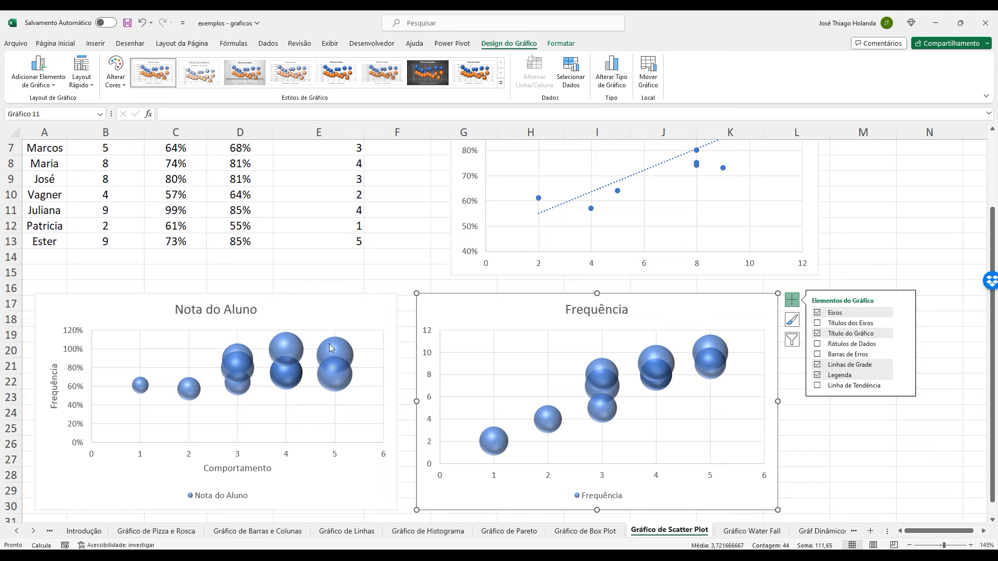
click(397, 311)
click(397, 298)
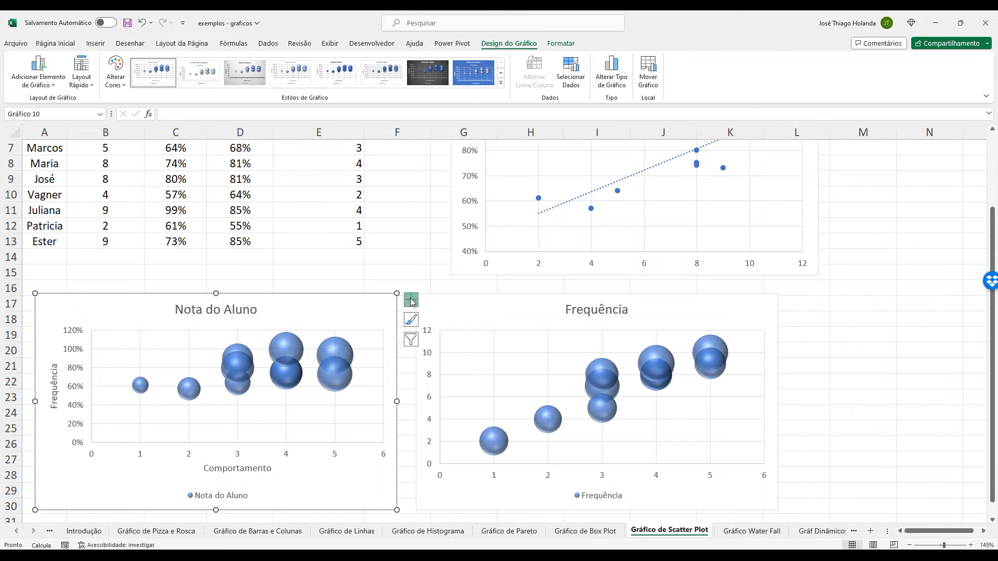
click(411, 300)
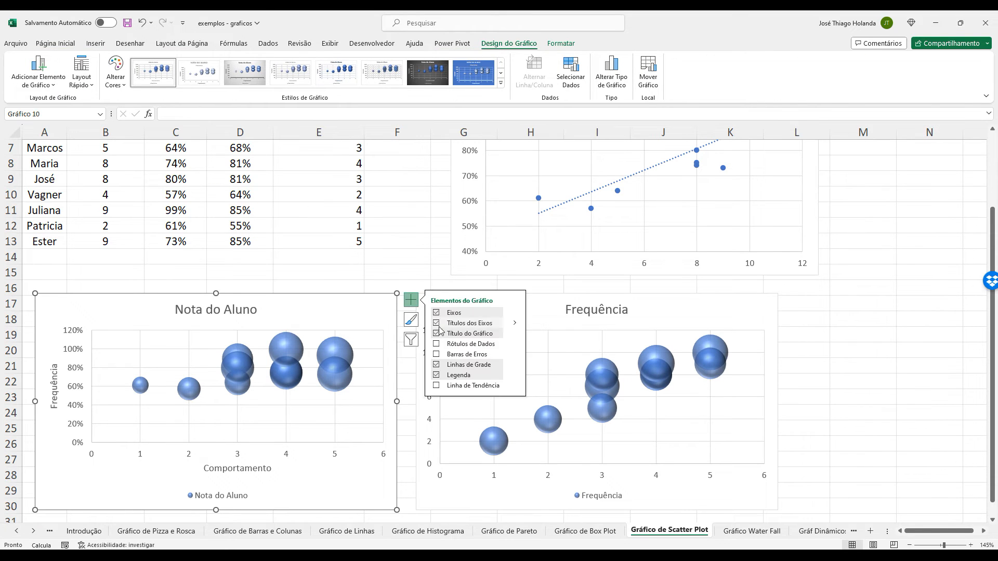
click(437, 375)
click(437, 379)
click(436, 366)
click(437, 364)
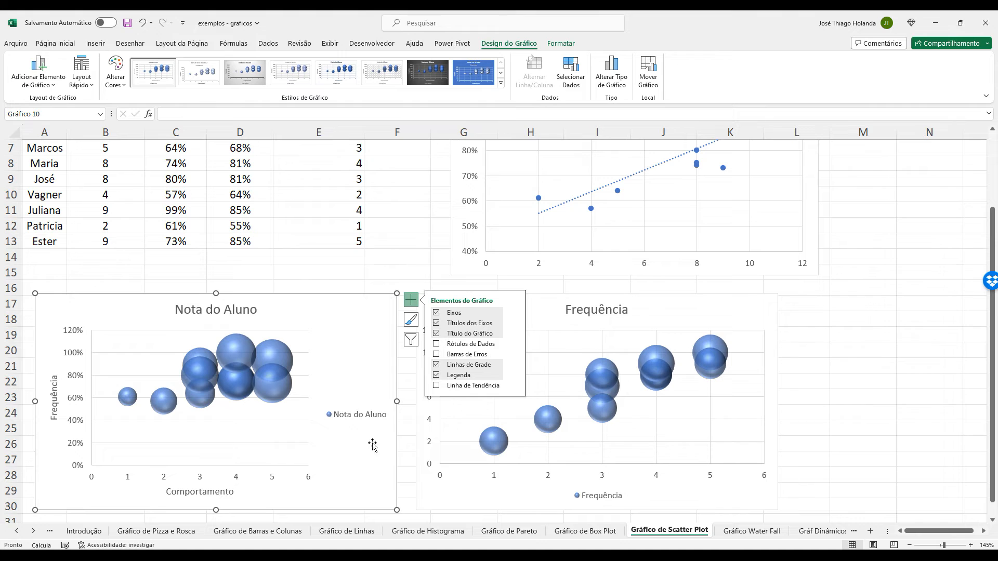
click(515, 374)
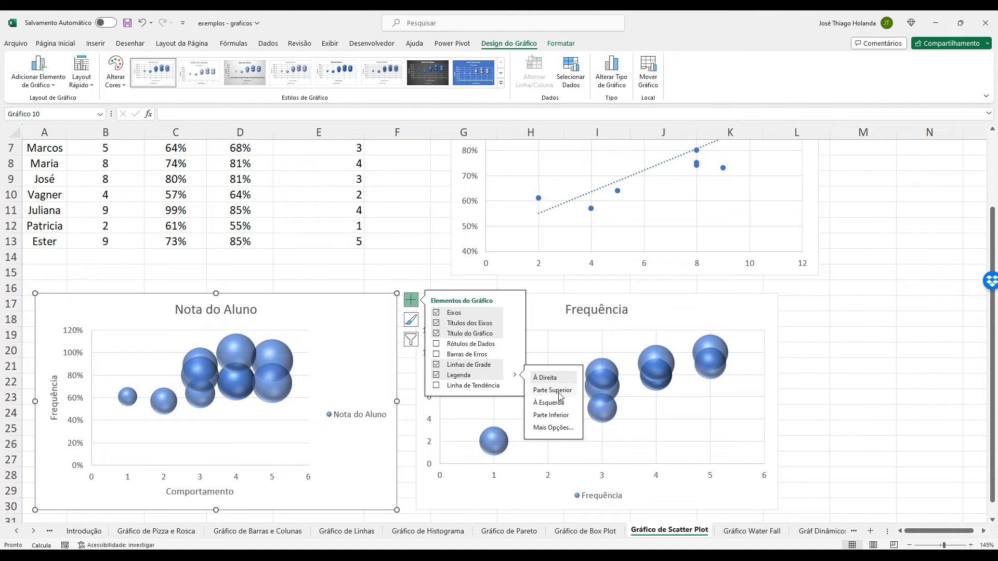
click(552, 389)
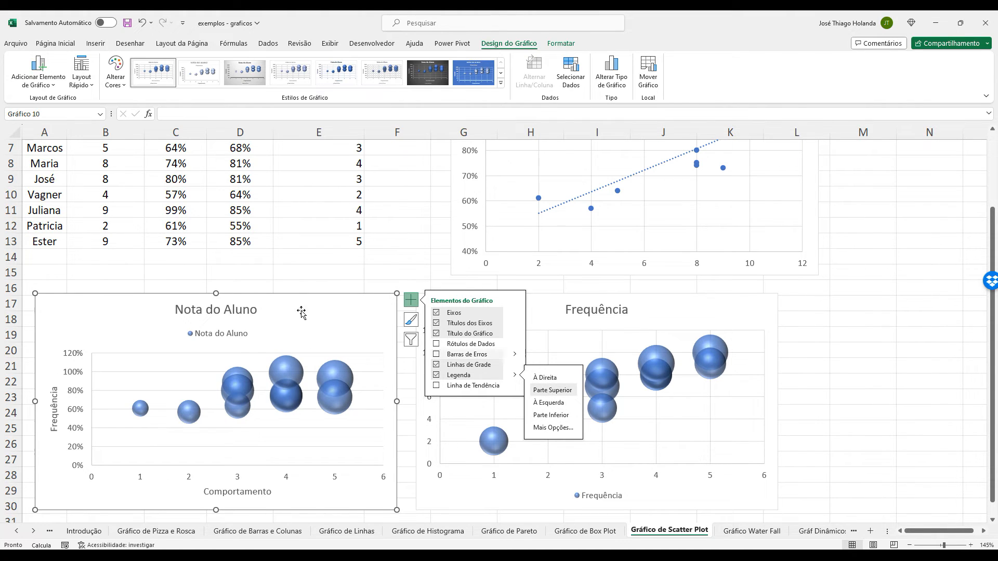
click(243, 308)
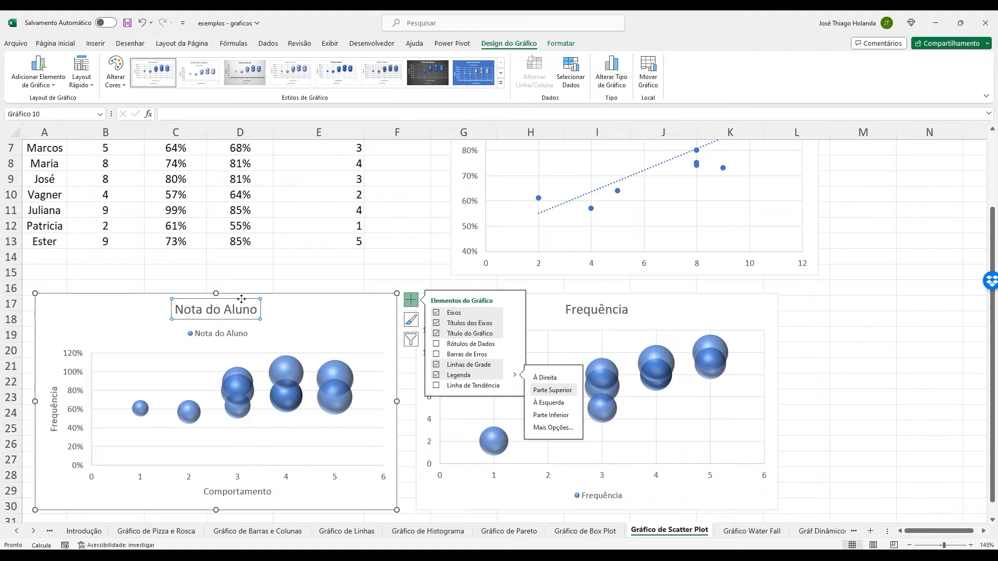
key(Delete)
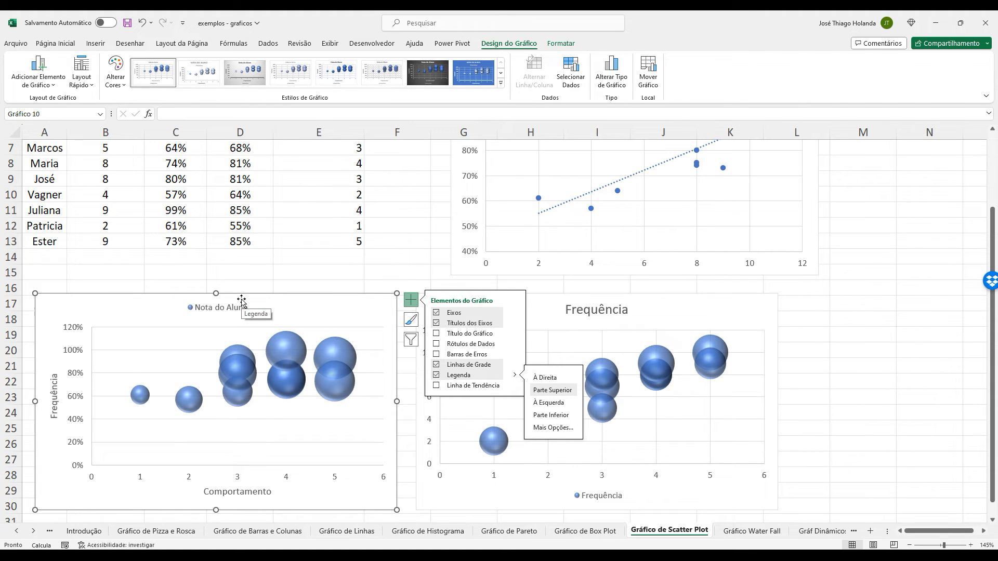
Place the Frequência bubble chart's legend at Parte Superior and delete its chart title.
click(596, 309)
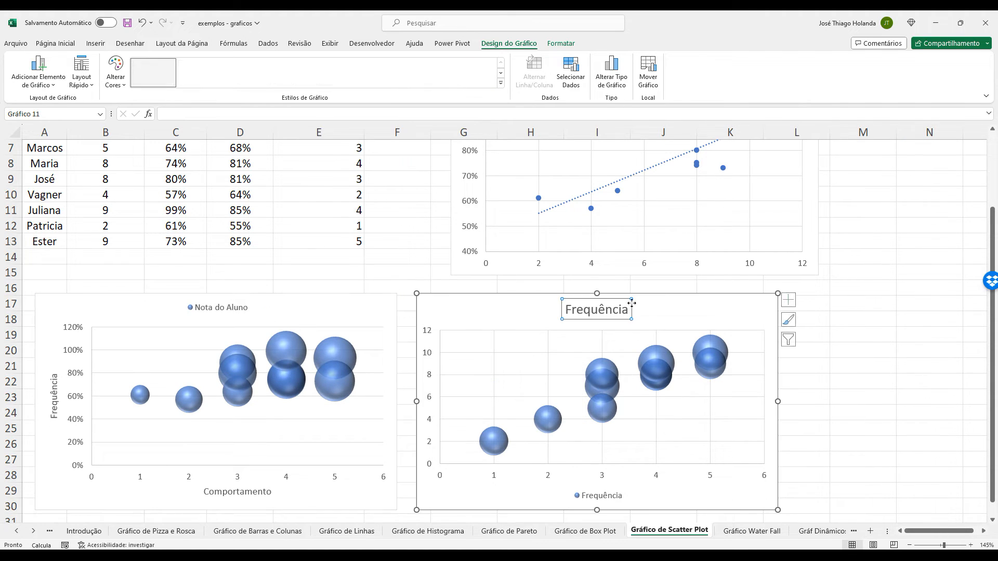
click(791, 300)
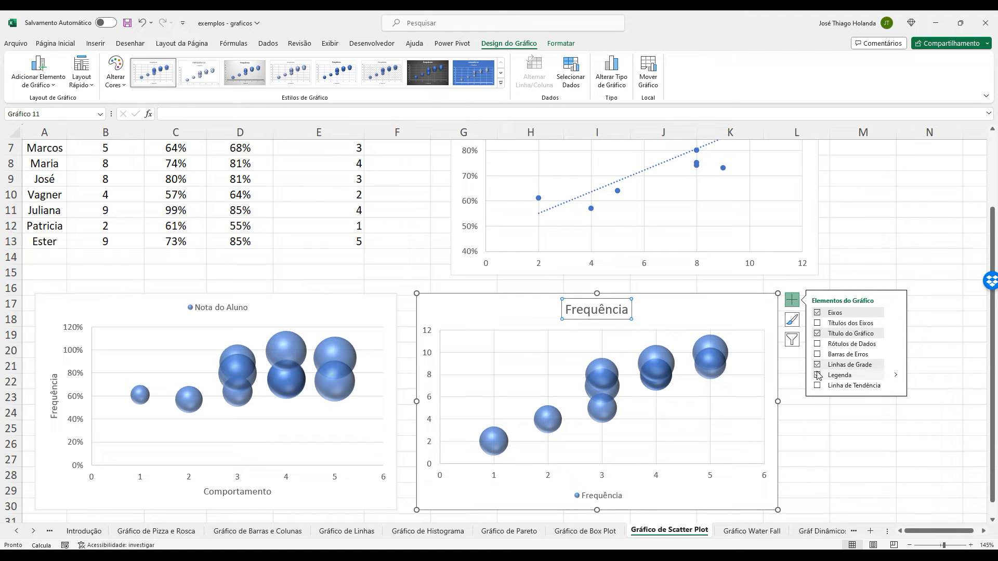
mouse_move(896, 376)
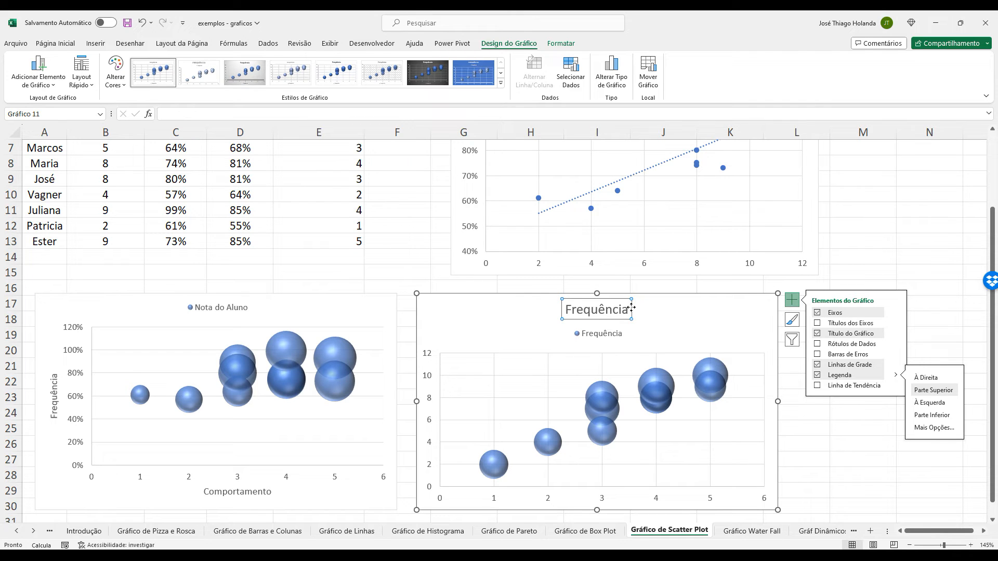
key(Delete)
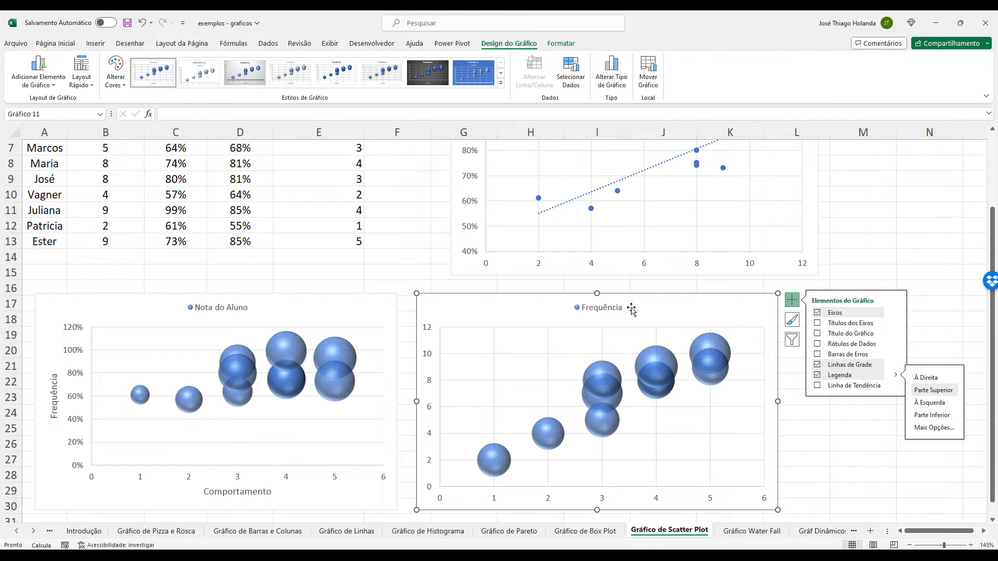
Add axis titles to the Frequência bubble chart and name the horizontal axis Comportamento.
click(816, 322)
double_click(609, 490)
triple_click(610, 490)
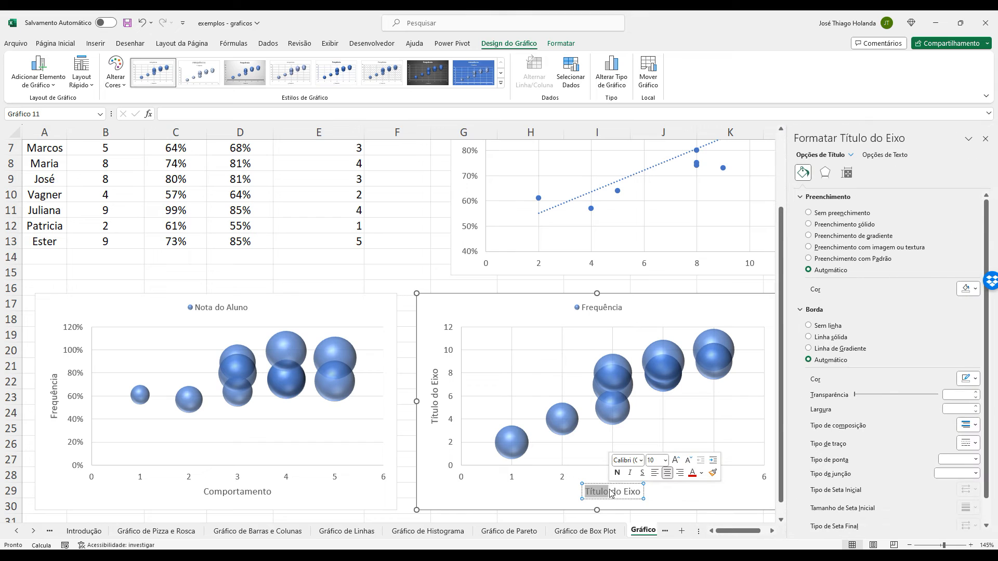
text(Comportamento)
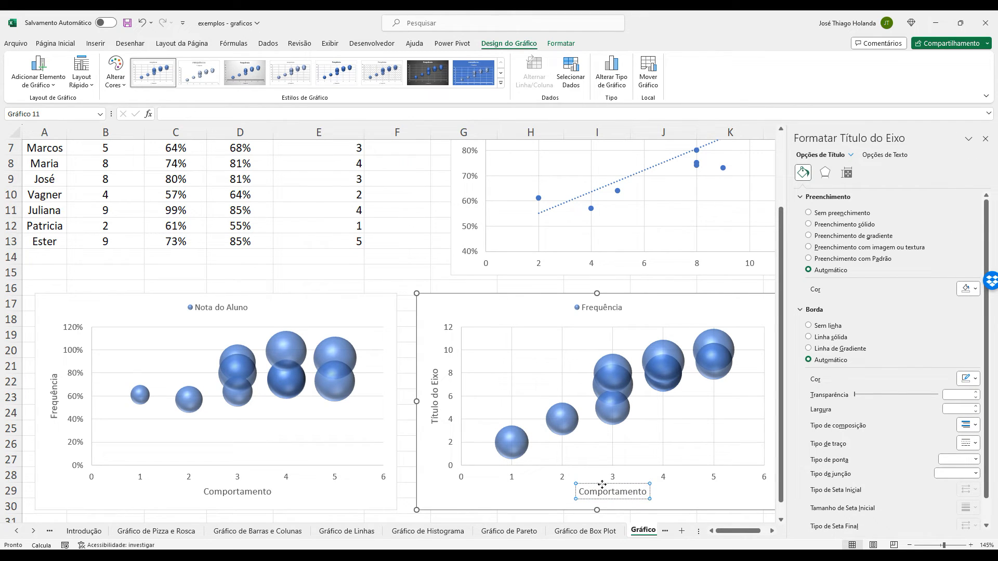
Name the Frequência chart's vertical axis Notas and close the formatting pane.
click(438, 410)
triple_click(437, 424)
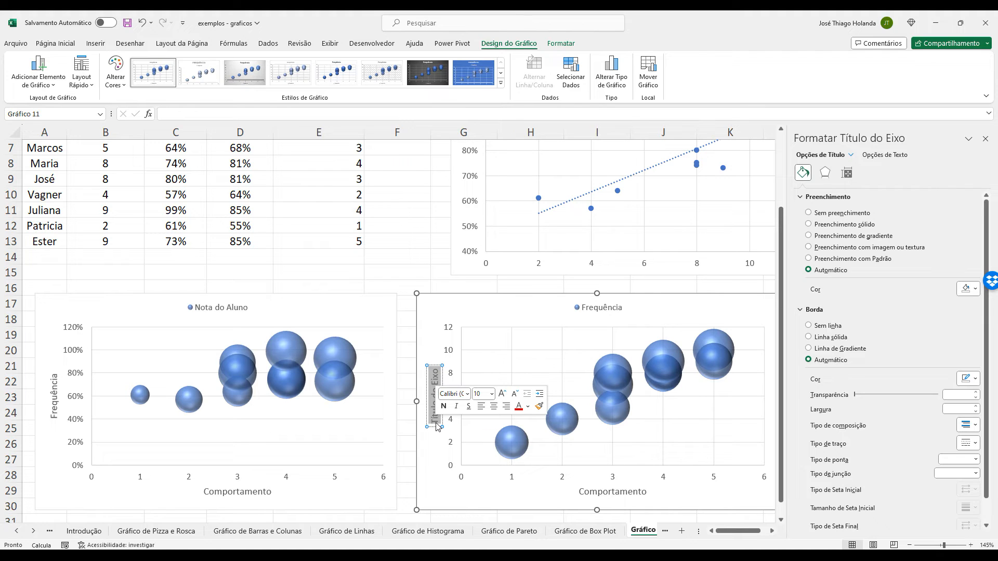
text(Notas)
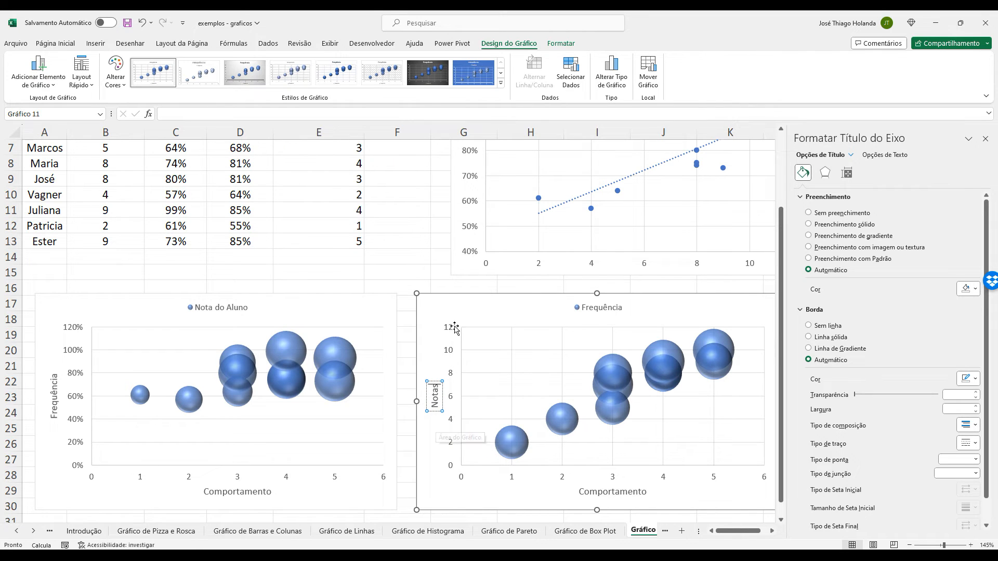
click(436, 269)
scroll(530, 313, down, 2)
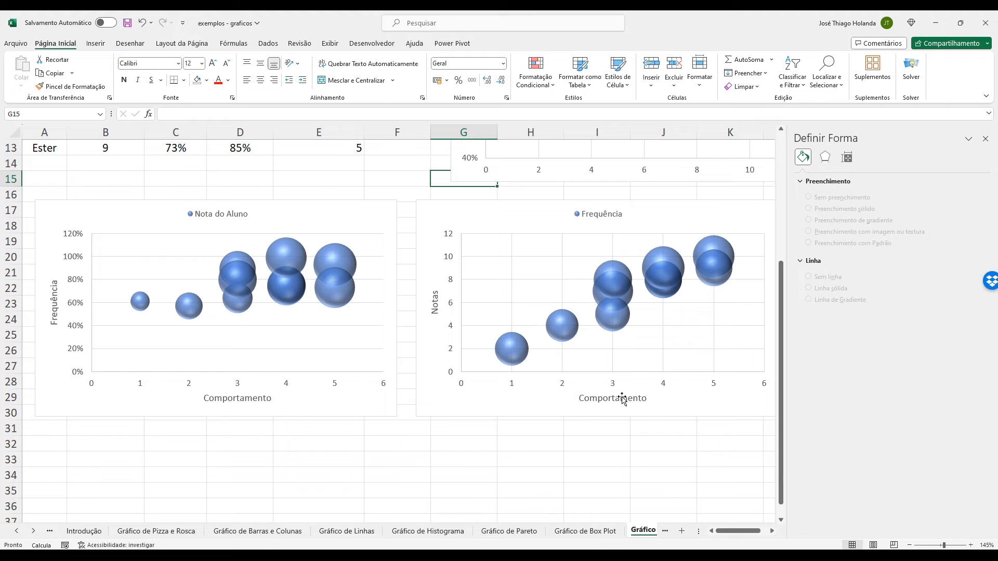
click(985, 139)
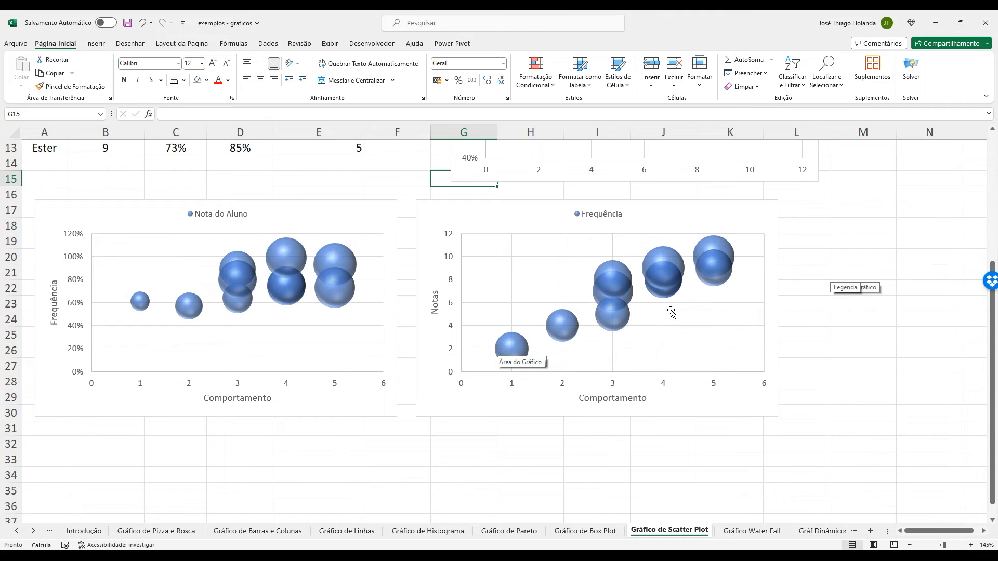
Insert a third 3D bubble chart from the Nome, Nota do Aluno and Frequência columns in A3:C13 plus Comportamento in E3:E13.
scroll(671, 311, up, 4)
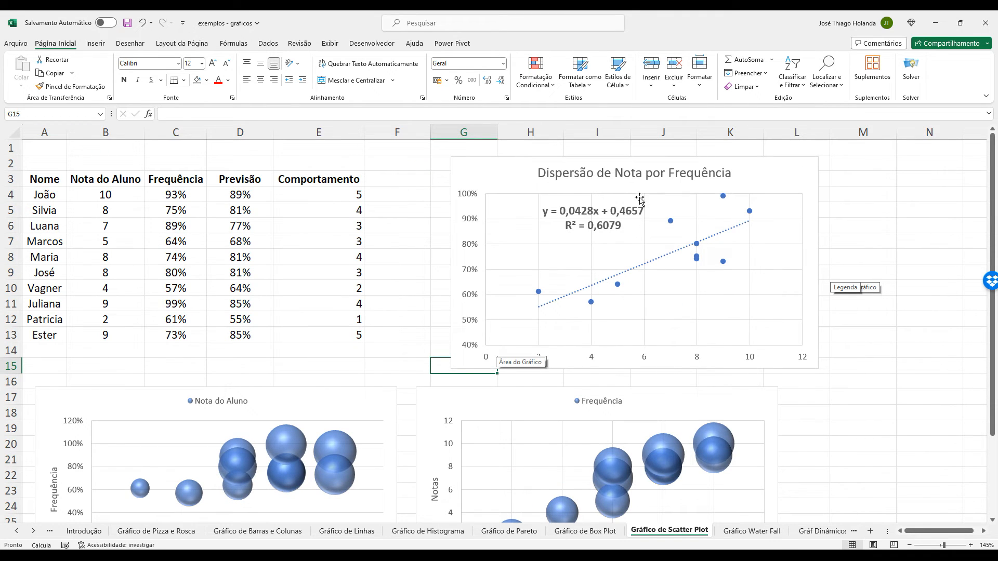
scroll(735, 319, down, 4)
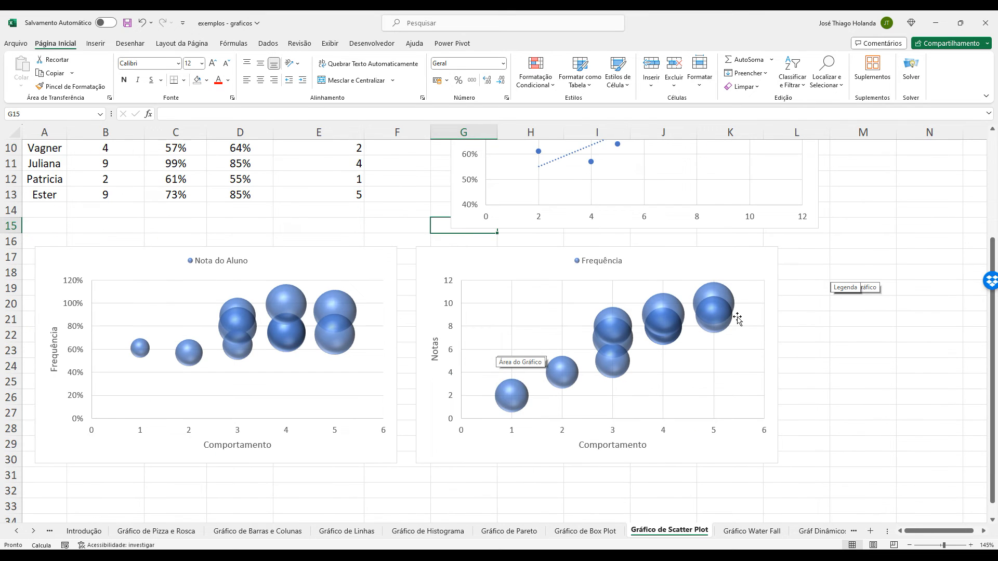
scroll(553, 352, up, 1)
scroll(760, 307, down, 2)
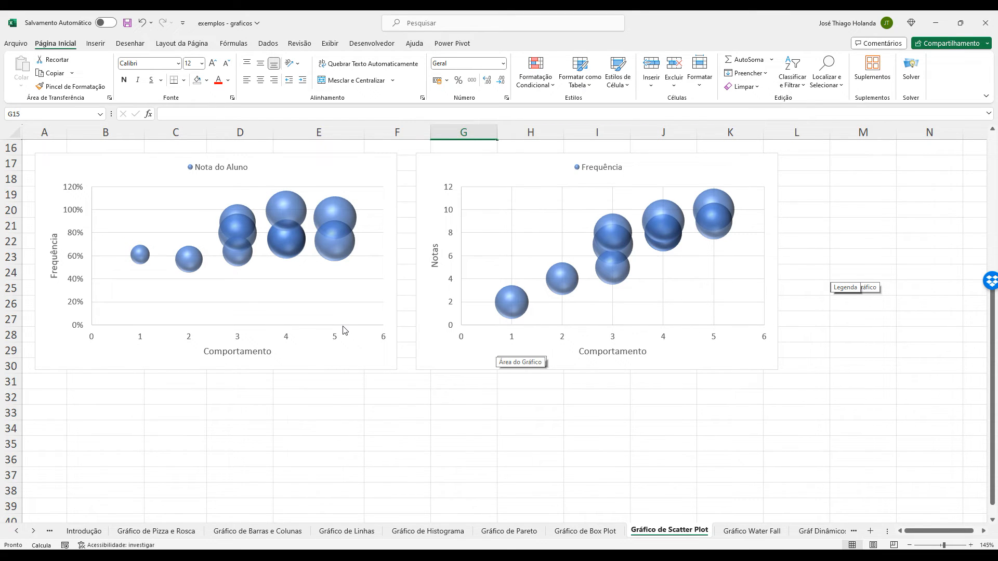
mouse_move(709, 220)
scroll(832, 335, up, 5)
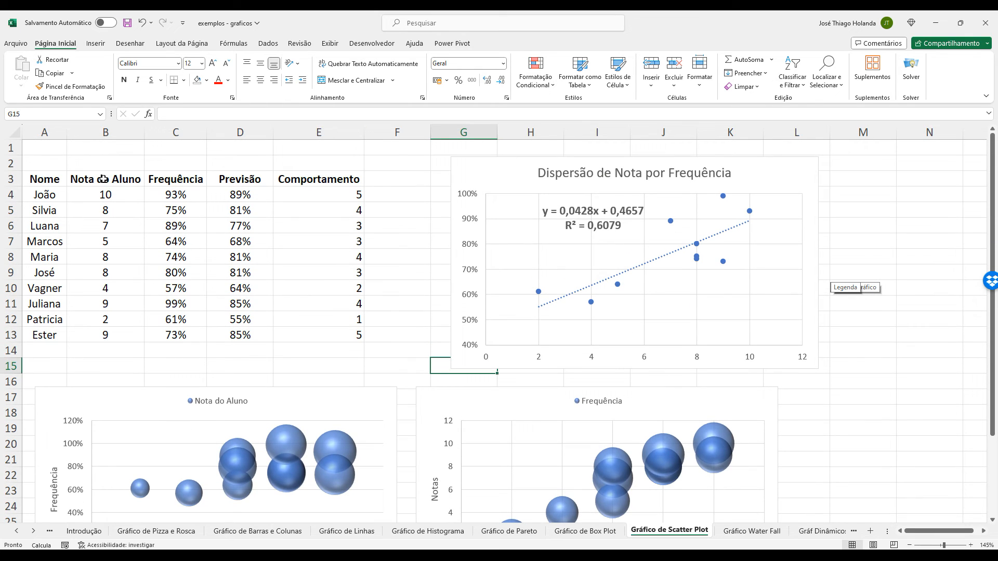
drag(47, 181, 177, 335)
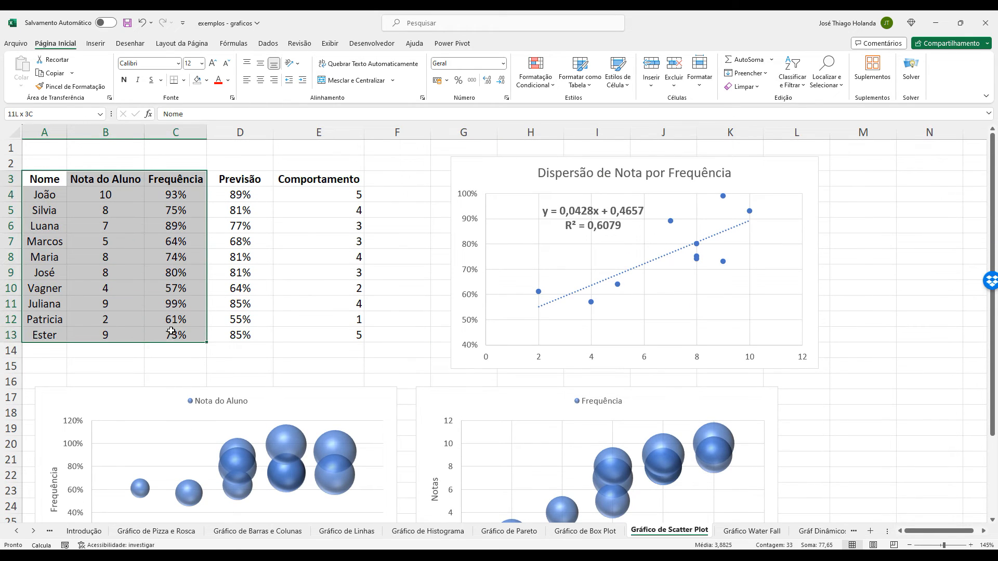
drag(326, 179, 339, 334)
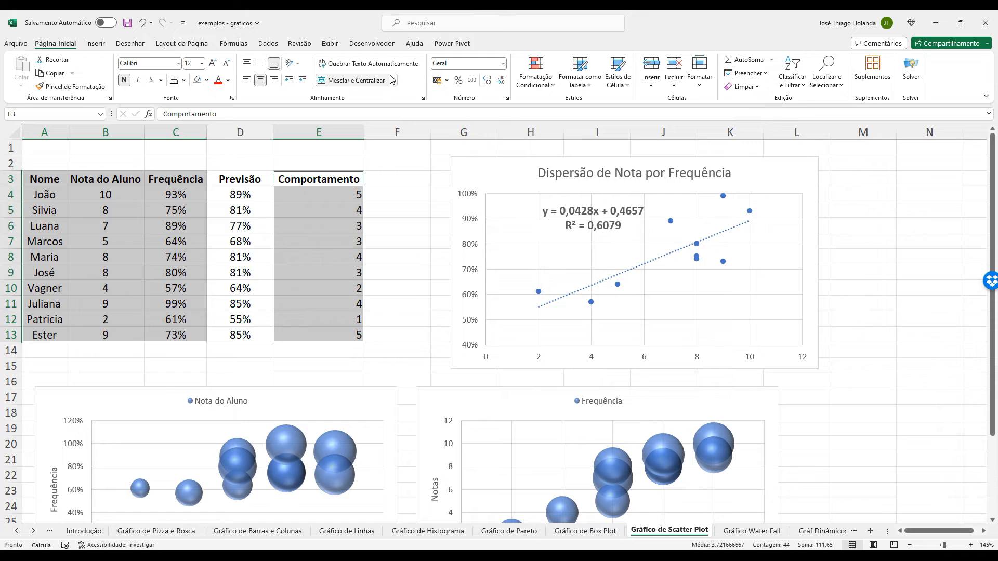
click(95, 44)
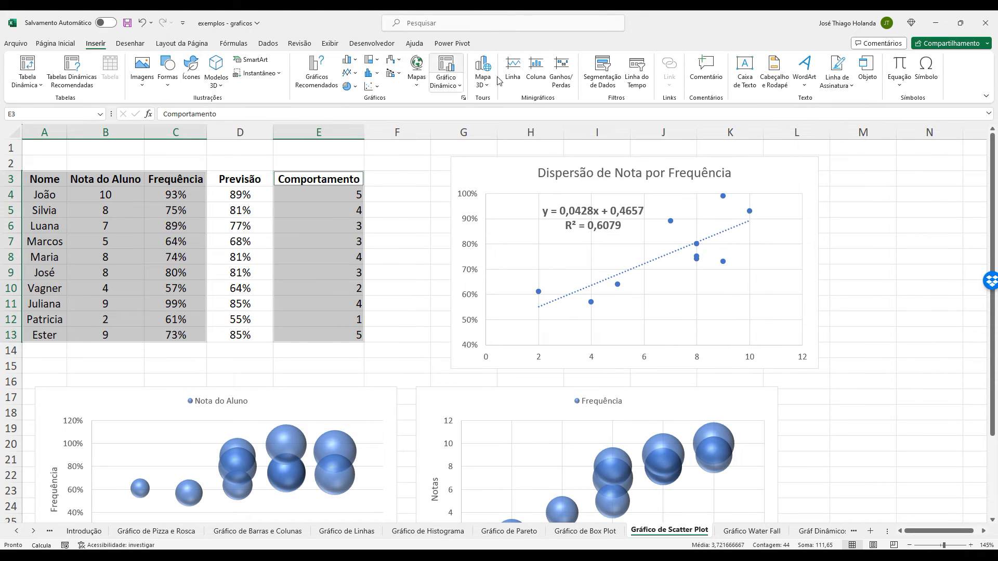
click(375, 87)
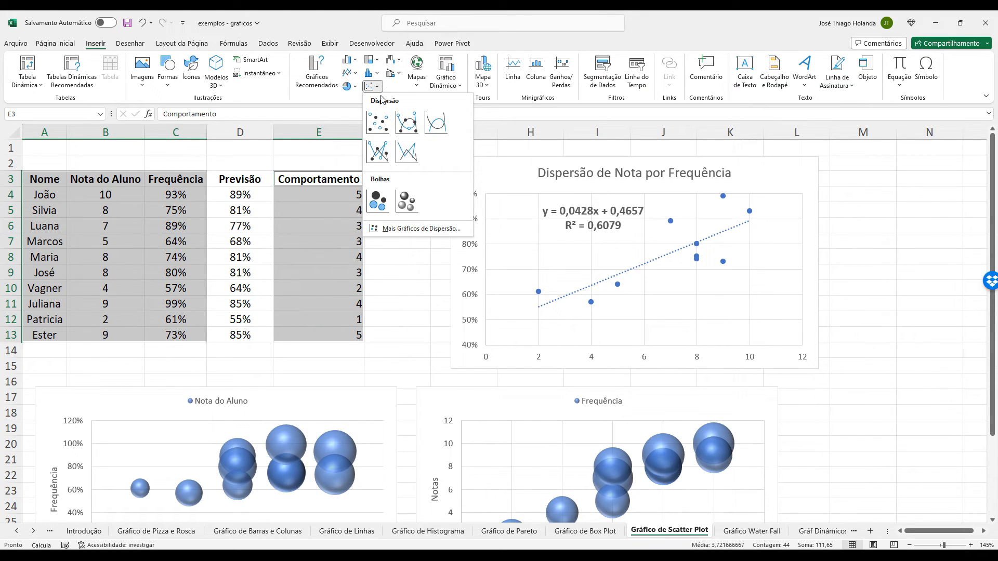
click(406, 200)
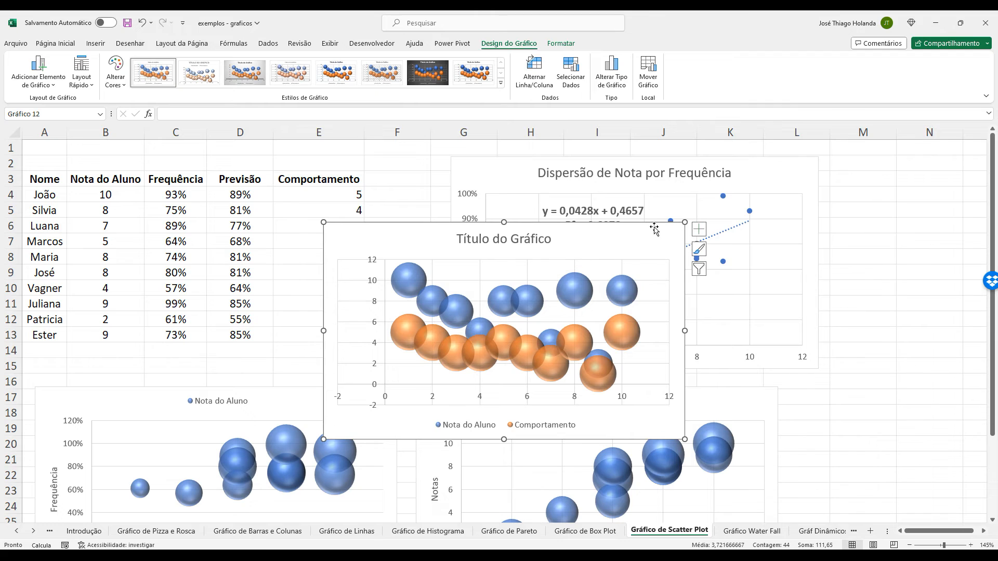
Remove the default Nota do Aluno and Comportamento series from the new bubble chart's data source.
click(570, 73)
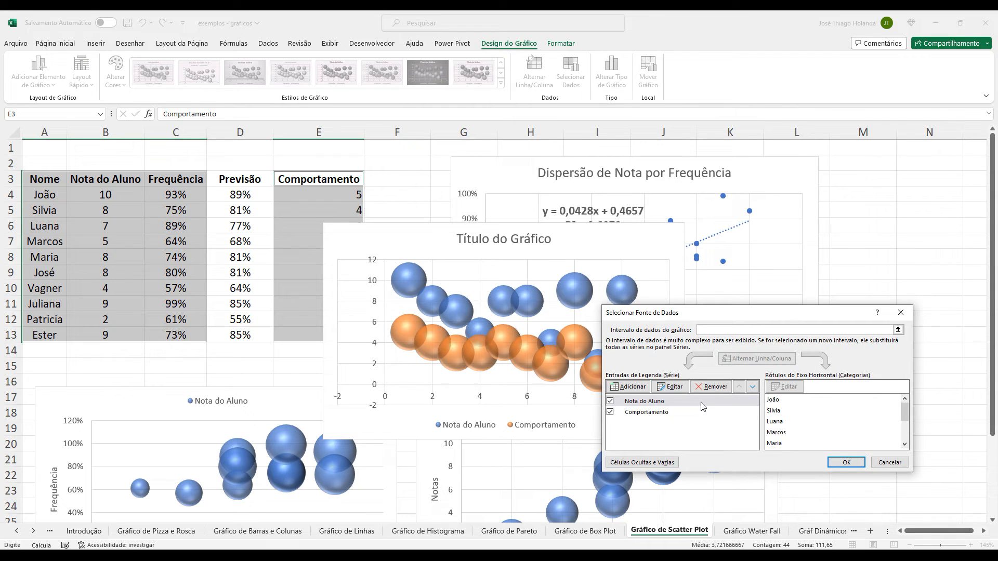
click(710, 386)
click(711, 386)
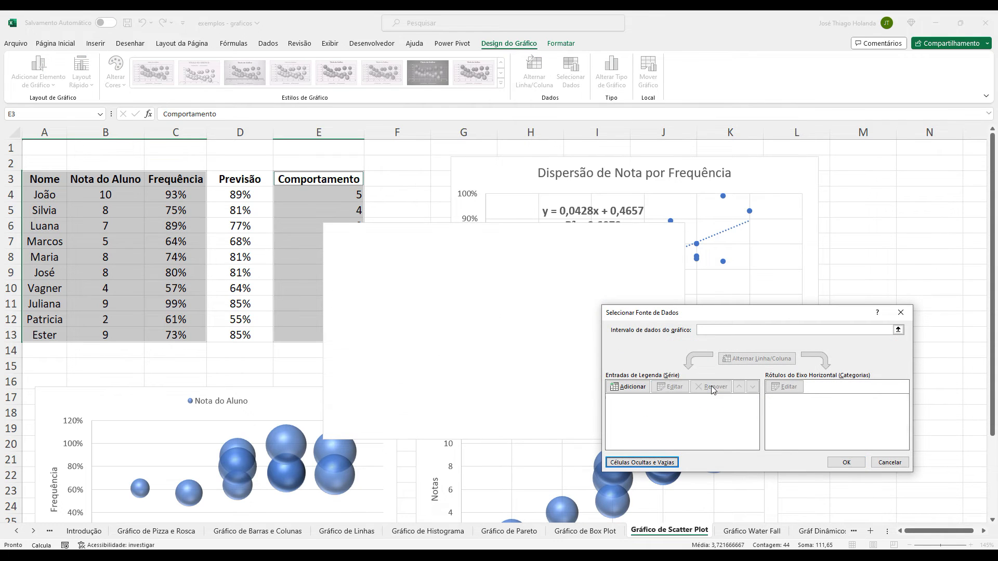
Add a new series to the third bubble chart, named from the Comportamento header in E3.
click(630, 386)
click(771, 363)
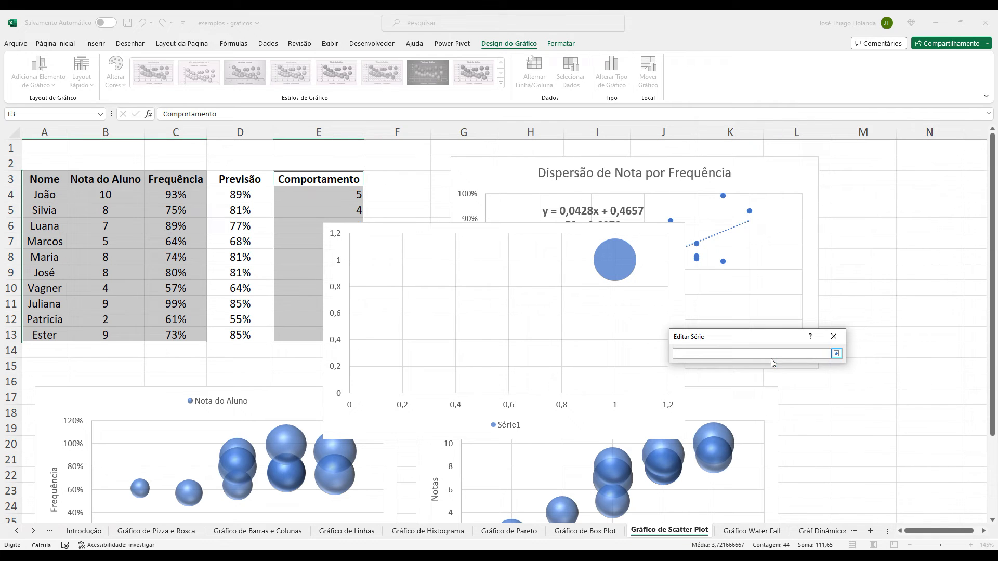
click(326, 178)
click(836, 353)
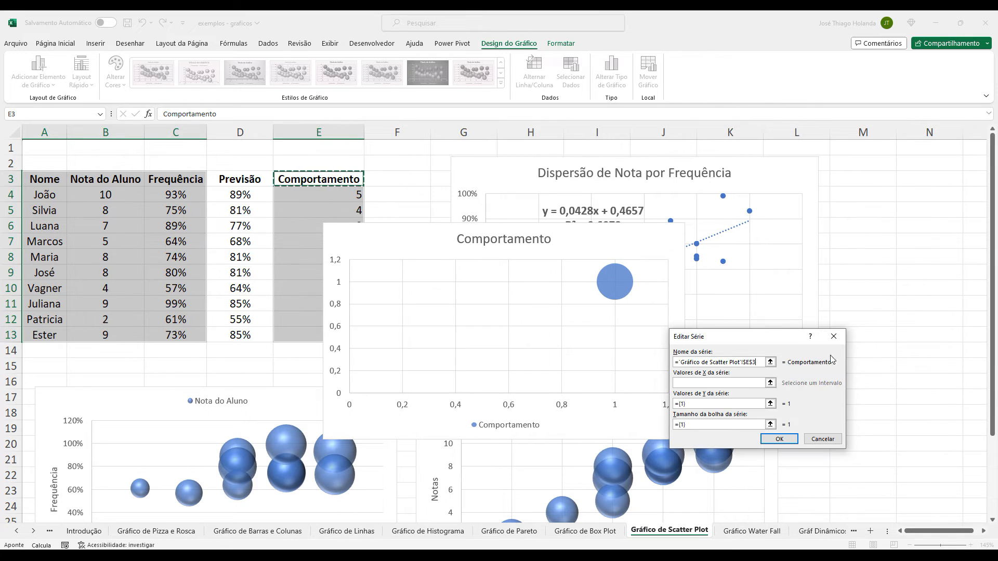
Set the Comportamento series' X values to the Nota do Aluno scores in B4:B13.
click(772, 385)
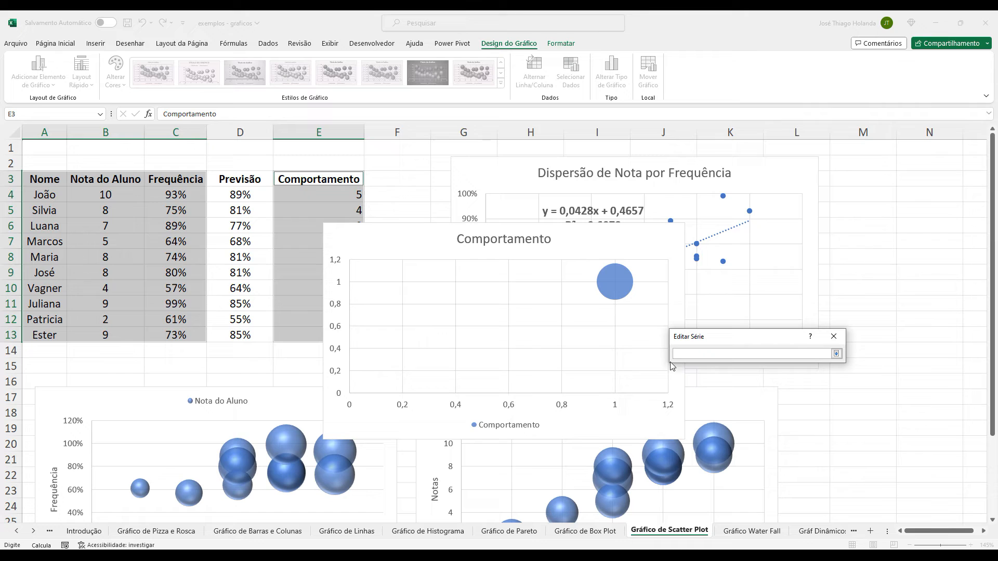
drag(118, 195, 135, 333)
click(836, 354)
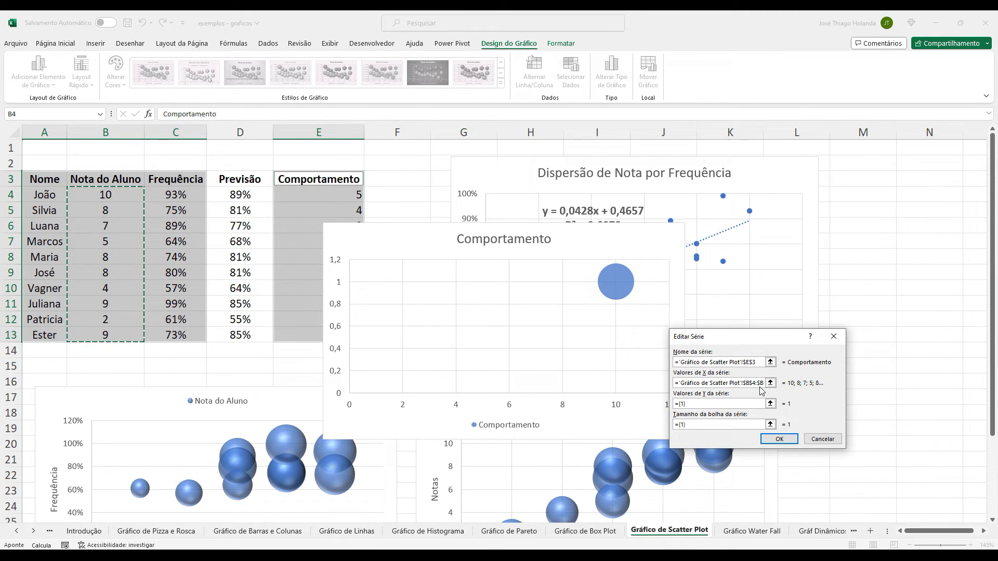
Set the Comportamento series' Y values to the Frequência range C4:C13 and its bubble sizes to E4:E13.
click(770, 404)
drag(173, 193, 181, 341)
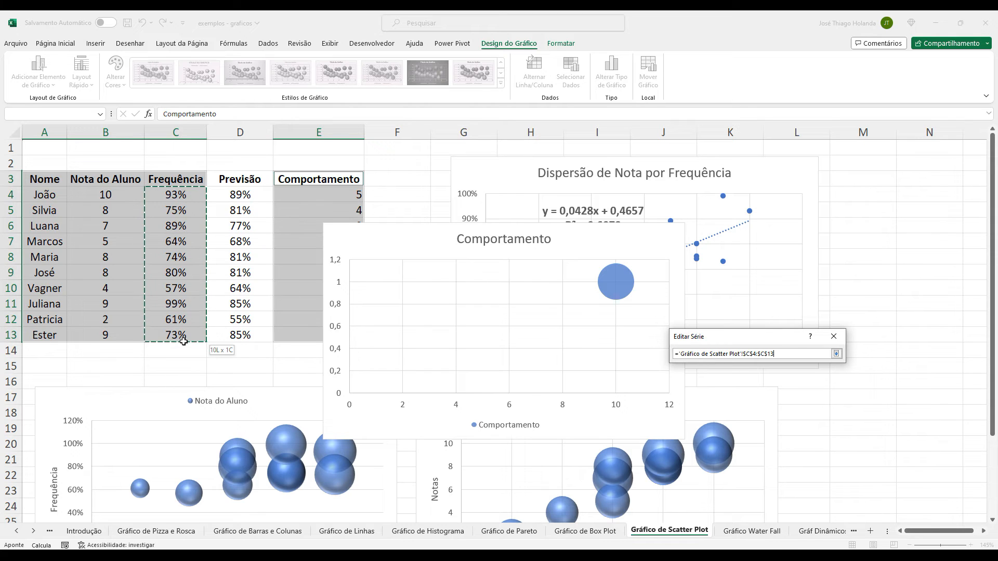
click(836, 353)
click(769, 424)
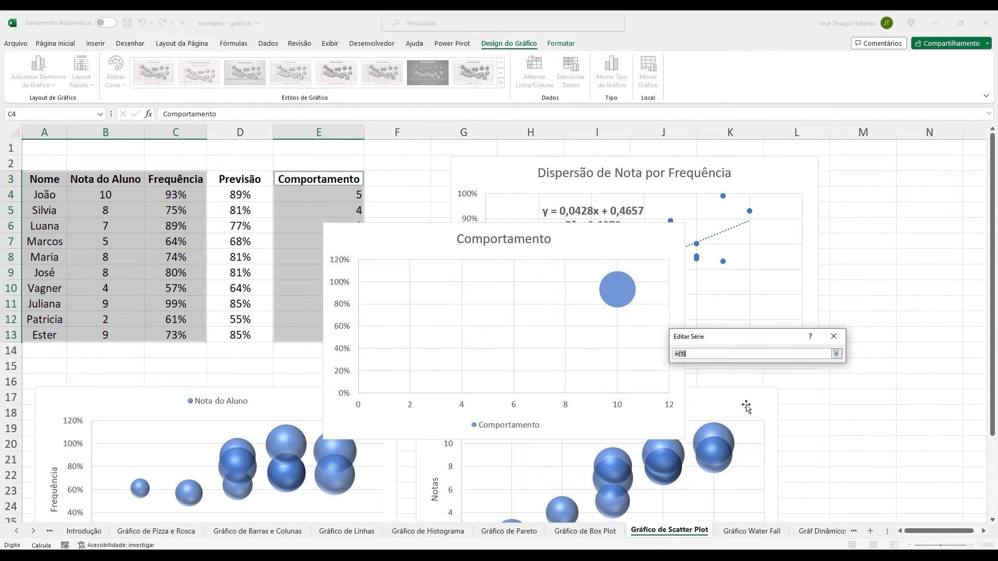
drag(335, 191, 330, 337)
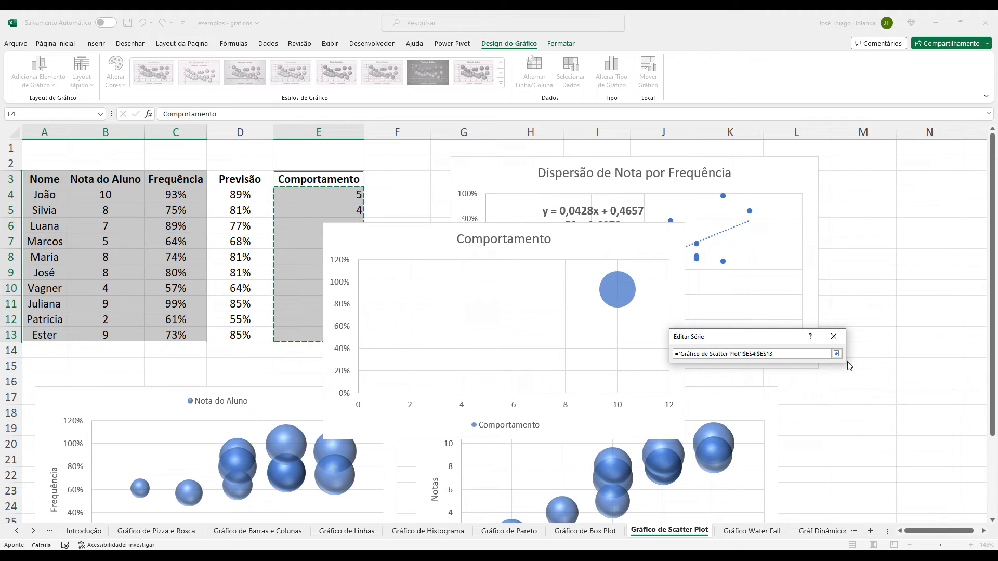
click(836, 354)
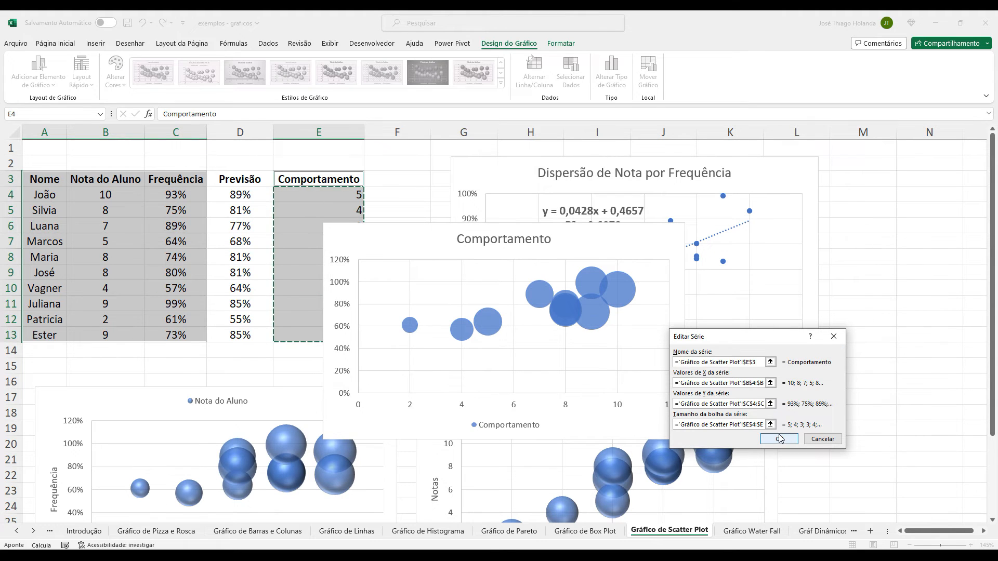
click(779, 438)
click(846, 462)
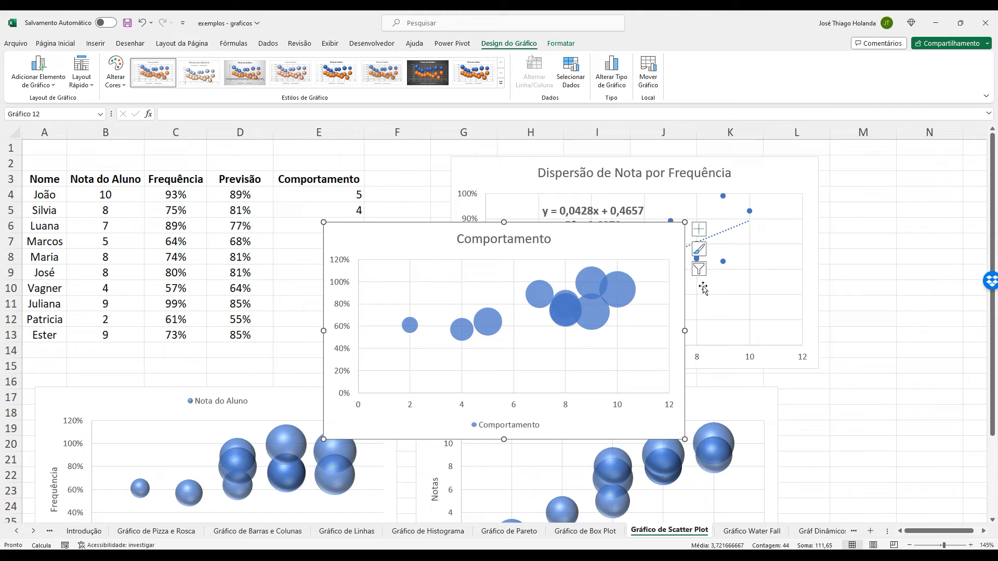
Change the Comportamento chart's type to 3D bubble.
click(603, 73)
click(616, 178)
click(595, 424)
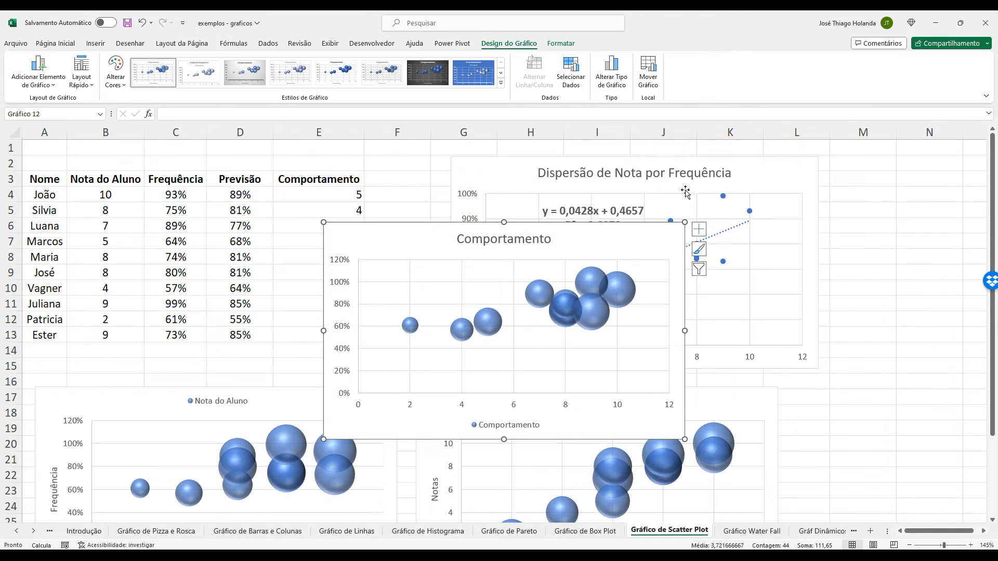
Shift the Dispersão de Nota por Frequência chart slightly away from the table and place the Comportamento bubble chart below the other two, around row 32.
scroll(680, 208, down, 2)
click(689, 264)
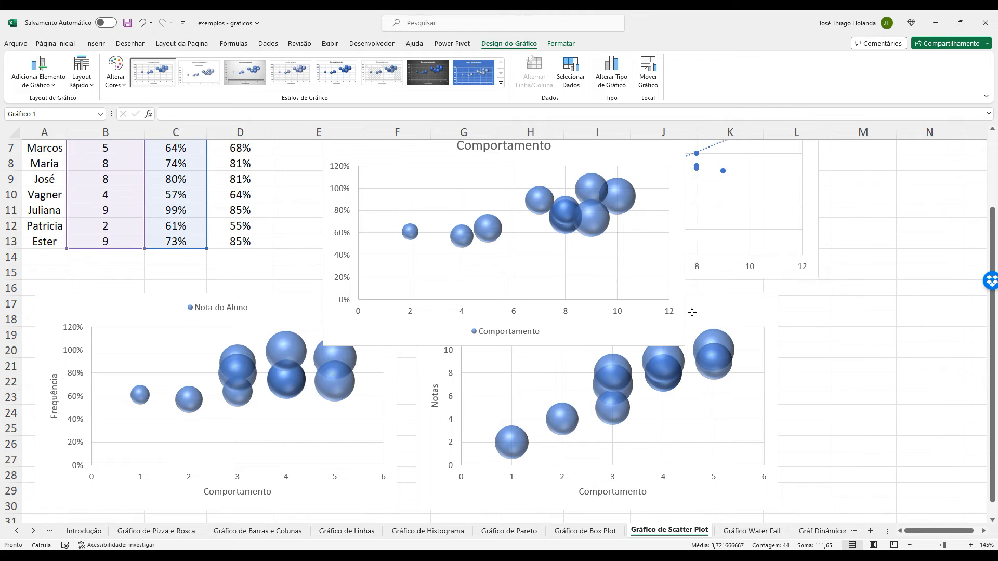
click(868, 239)
scroll(910, 236, up, 2)
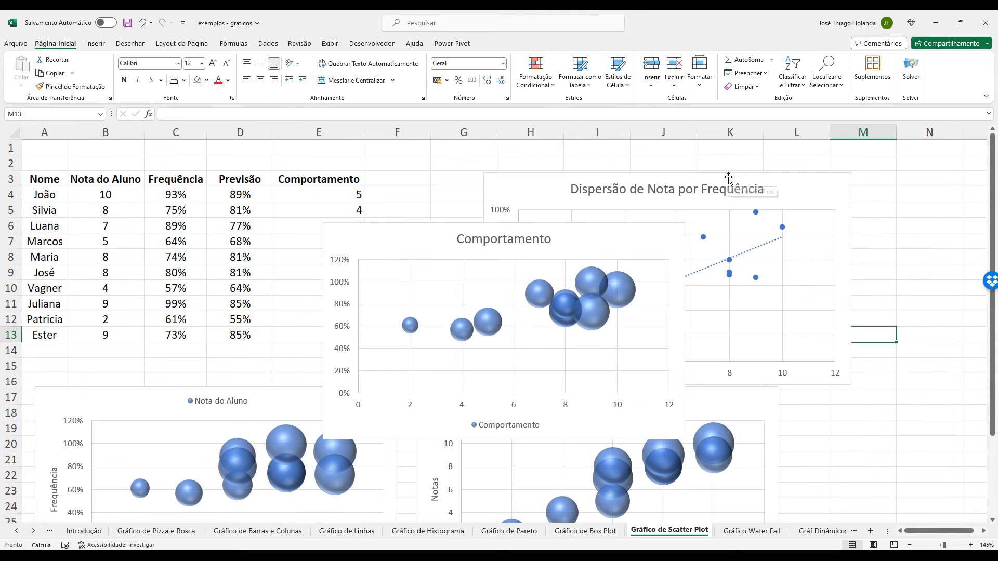
drag(374, 230, 449, 435)
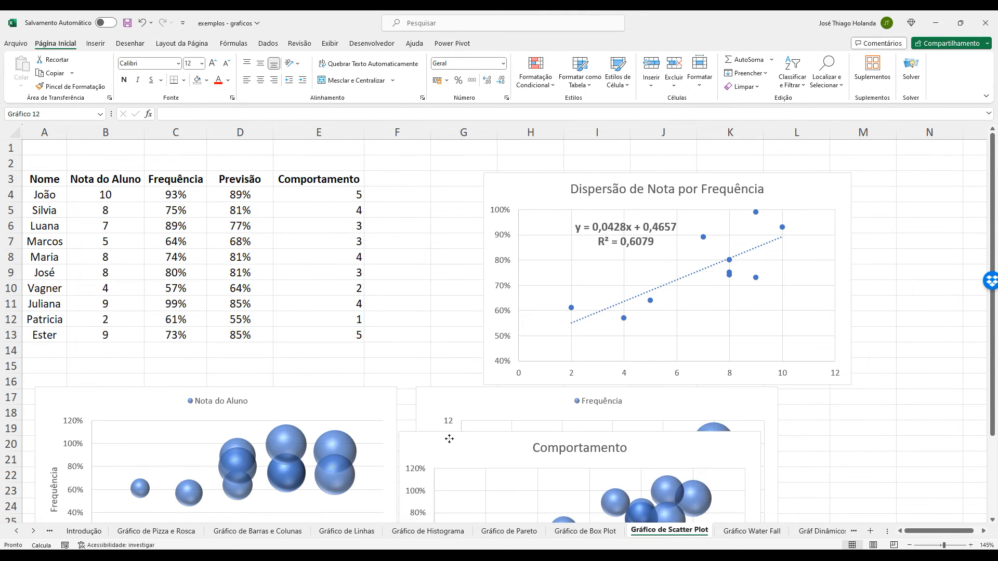
scroll(452, 436, down, 5)
drag(488, 209, 301, 413)
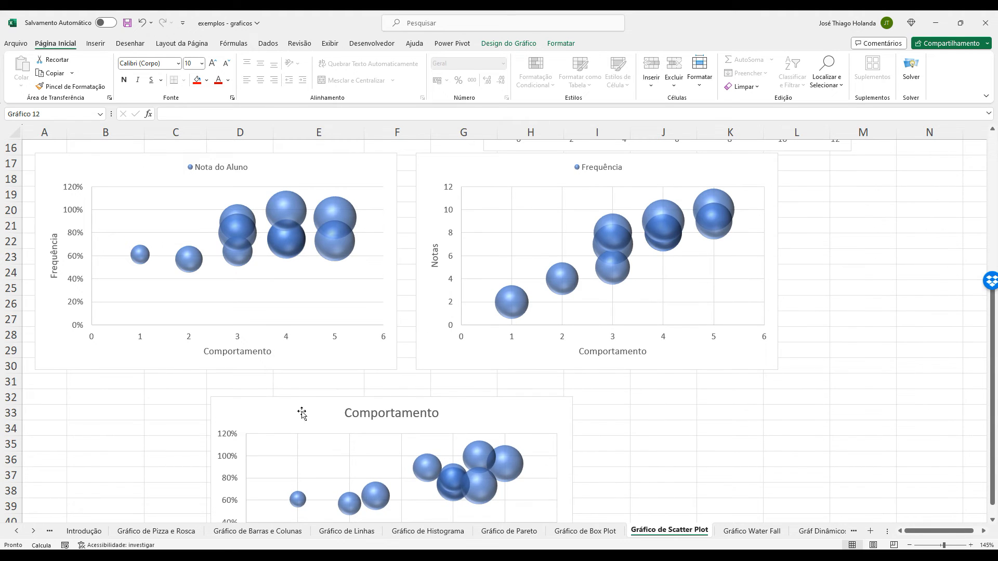
Remove the chart title from the Comportamento bubble chart and place its legend above the plot.
scroll(541, 372, down, 3)
scroll(626, 354, up, 5)
scroll(626, 354, up, 1)
scroll(626, 354, down, 6)
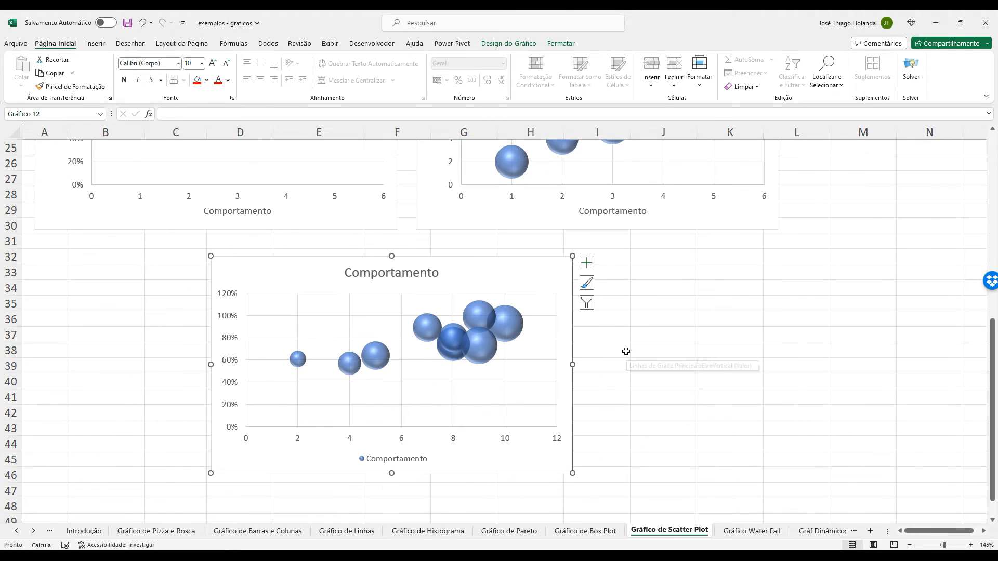
click(586, 263)
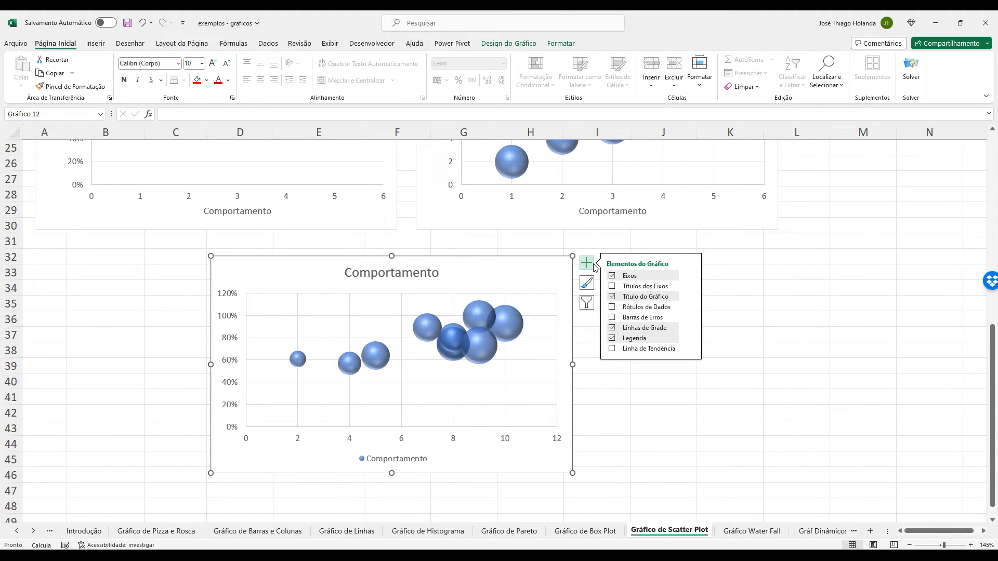
click(612, 296)
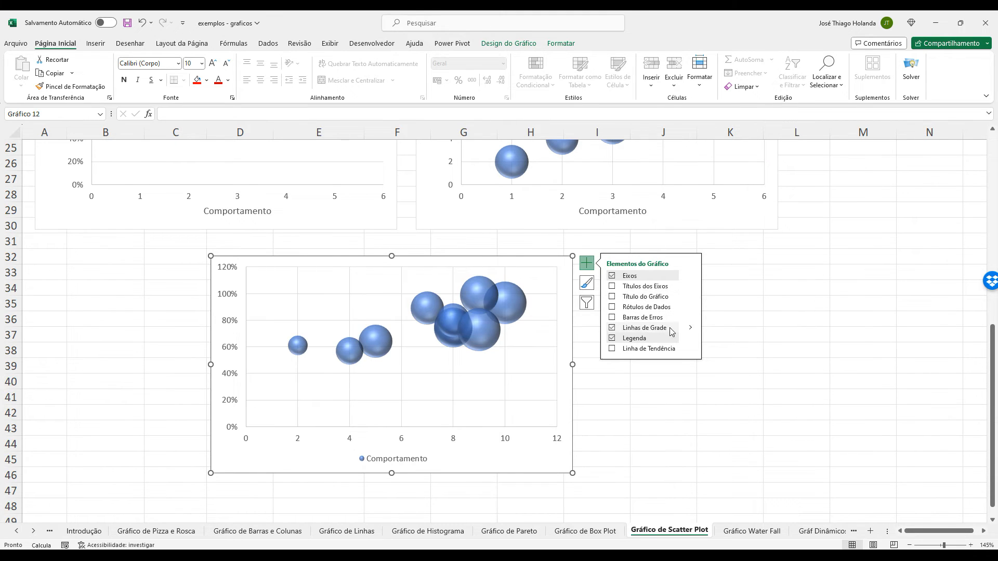
click(690, 339)
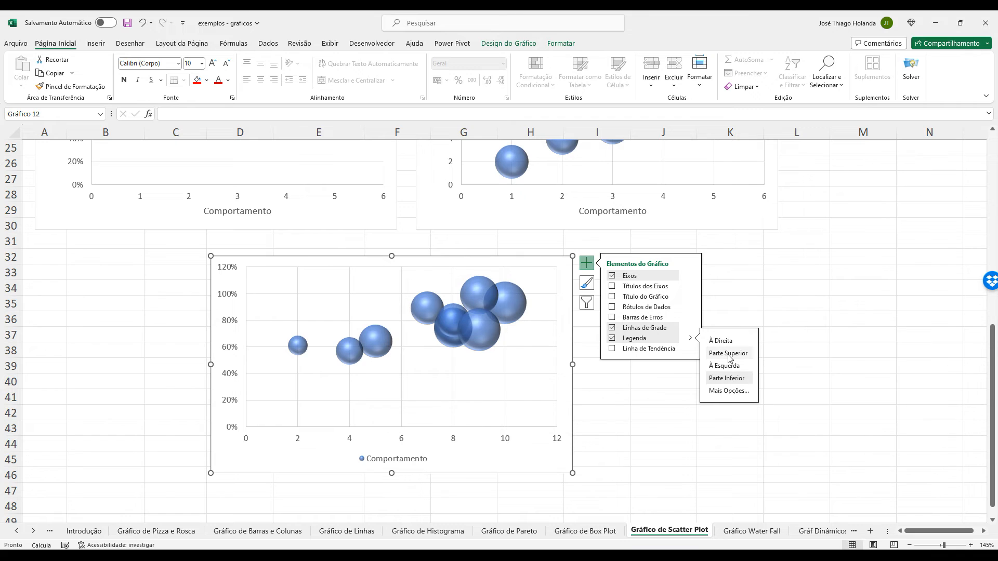
click(729, 355)
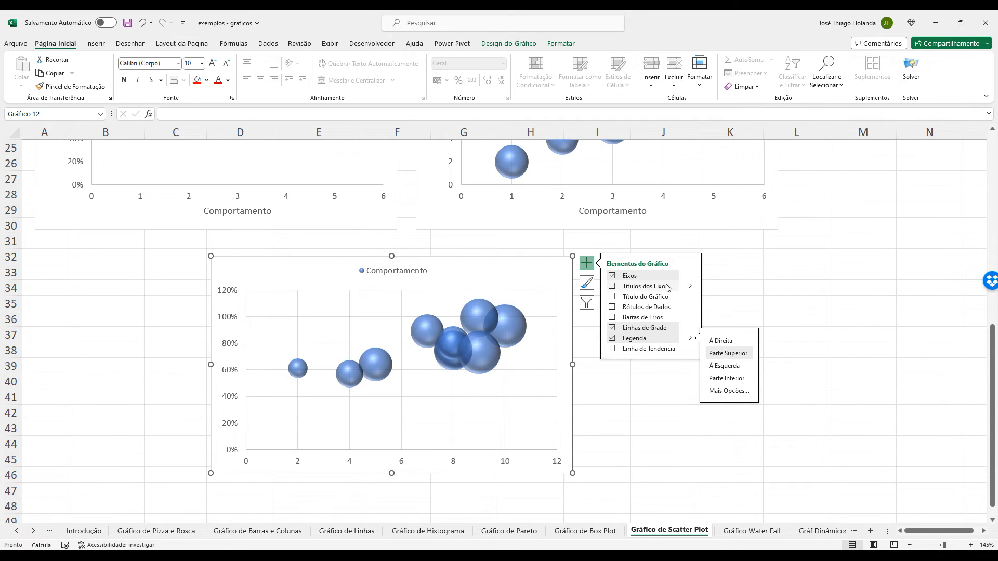
Add axis titles to the Comportamento bubble chart, naming the horizontal axis Notas and the vertical axis Frequência.
click(612, 286)
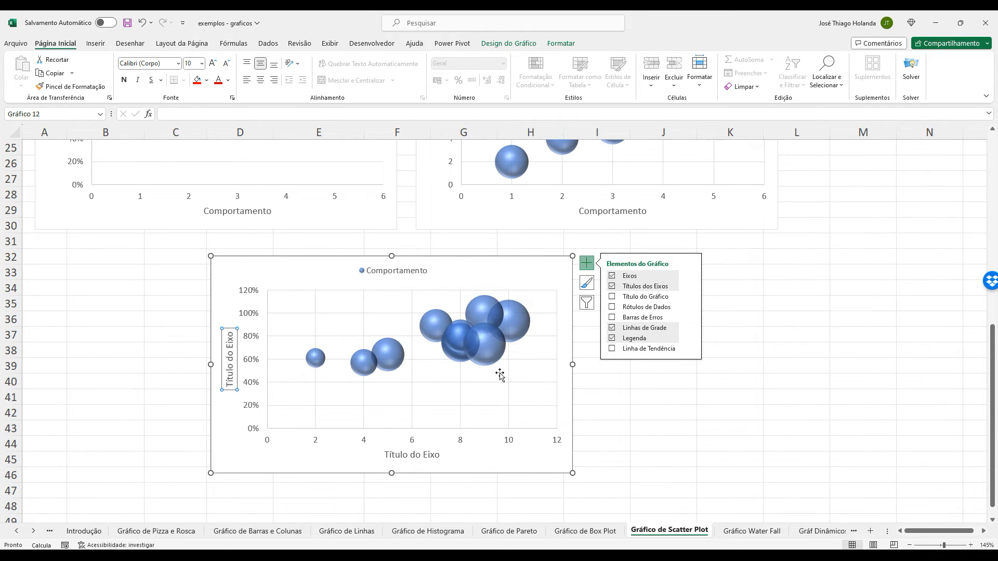
double_click(412, 455)
triple_click(412, 454)
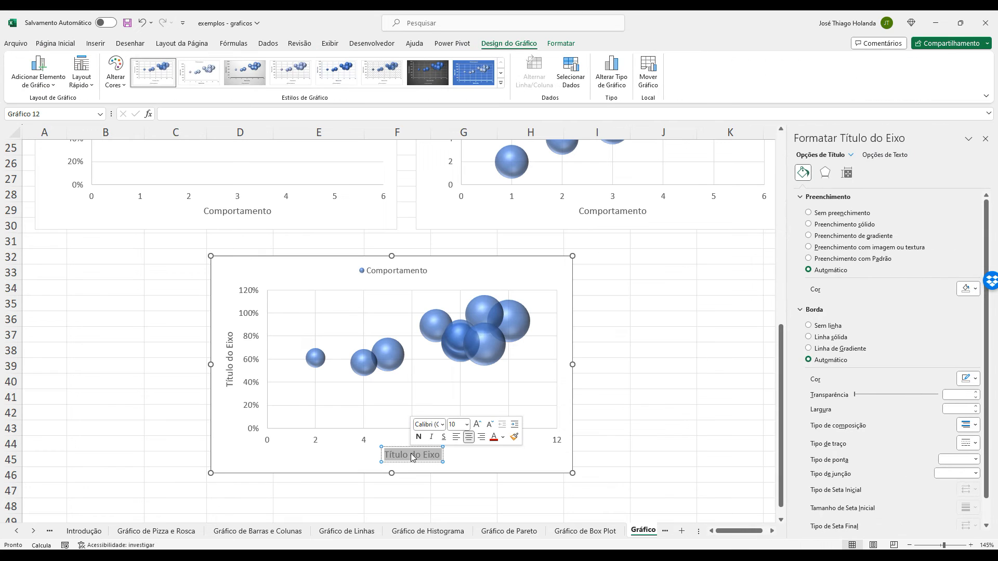
text(Notas)
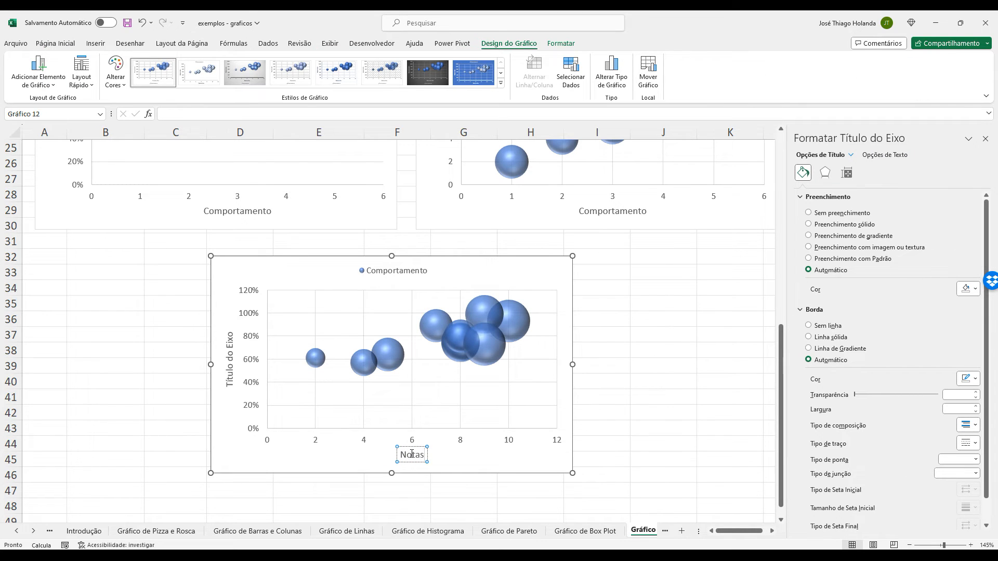
click(229, 358)
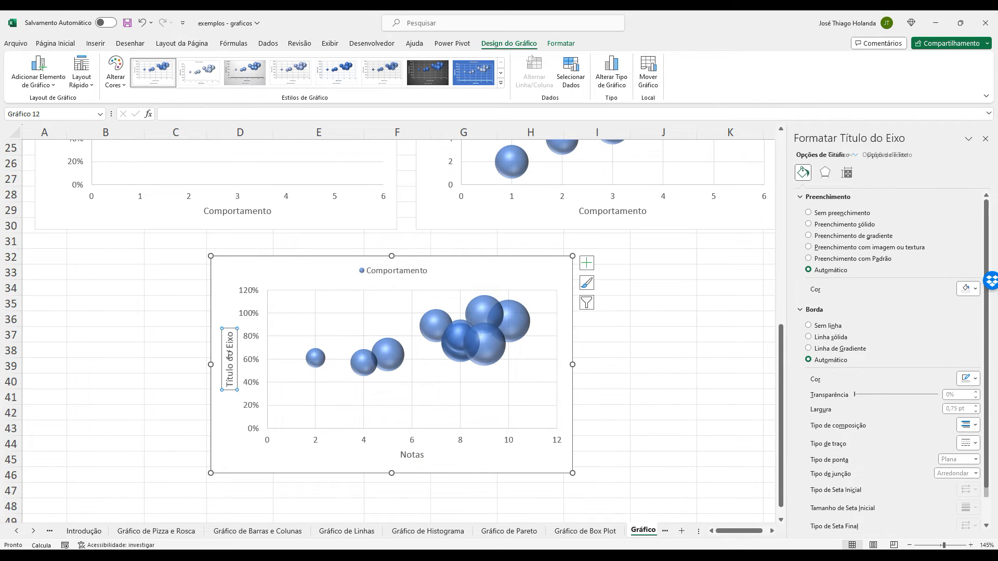
triple_click(228, 358)
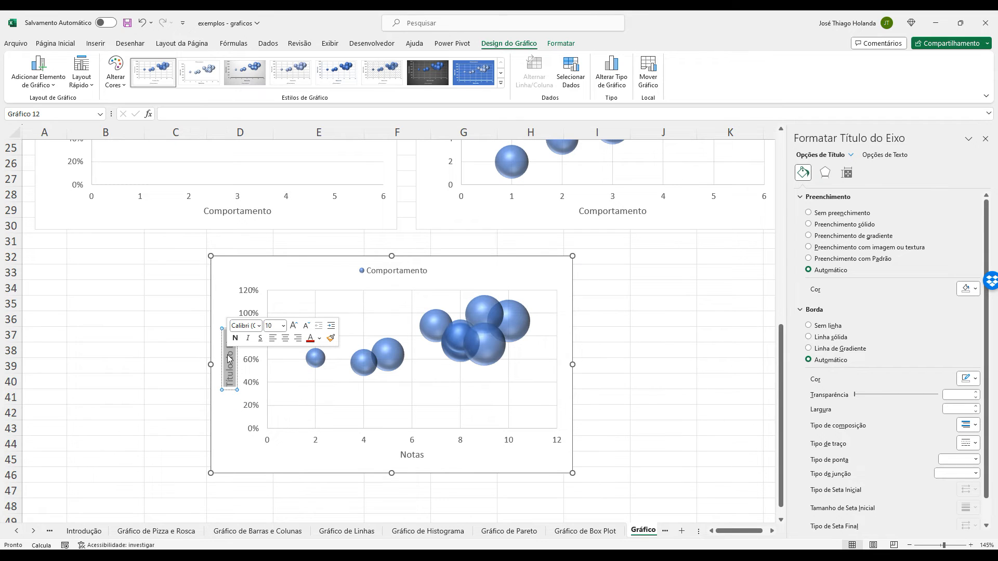
text(Frequência)
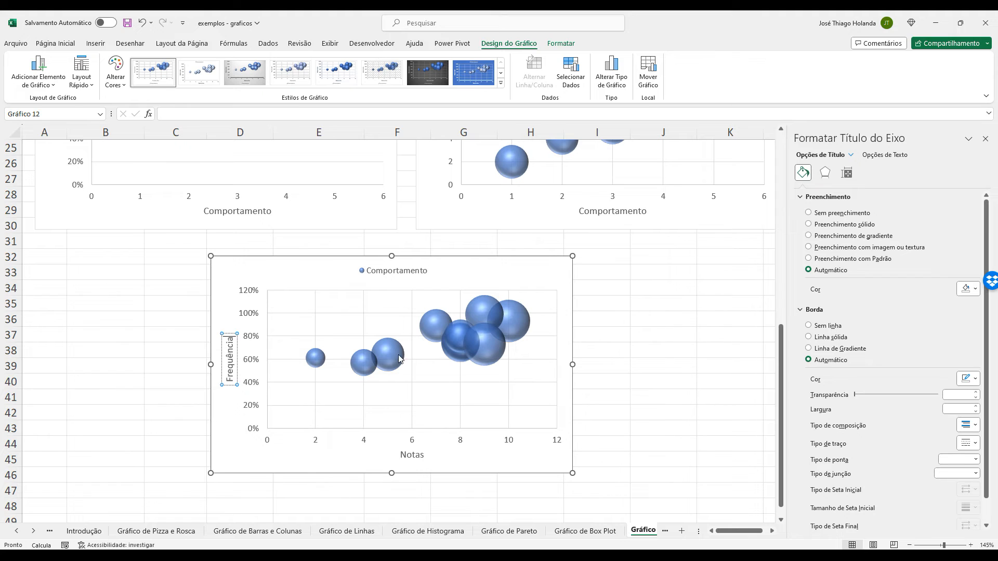
click(479, 268)
Move the Comportamento bubble chart directly beneath the Nota do Aluno chart, starting at row 31 and aligned with its left edge.
scroll(630, 373, up, 5)
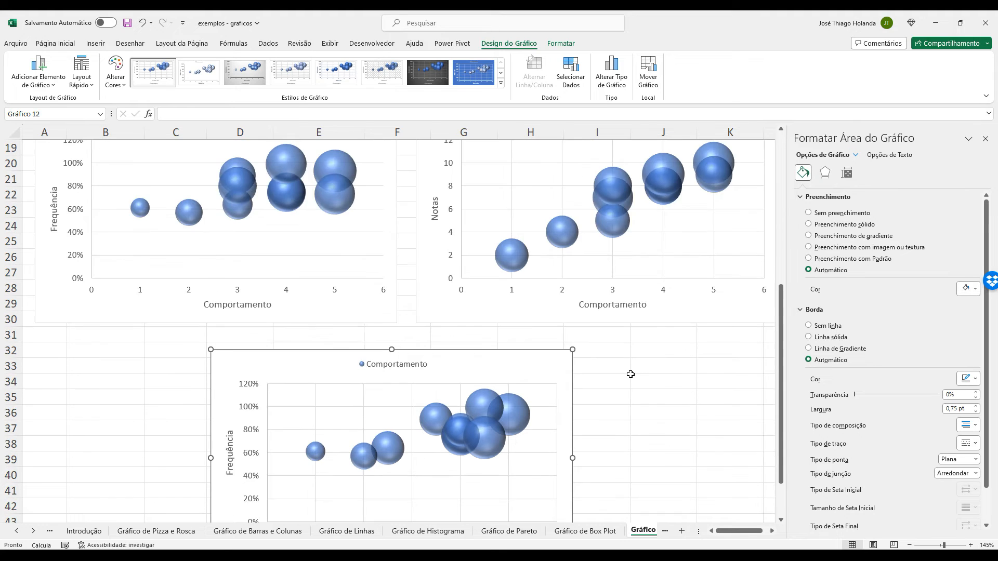
scroll(630, 373, down, 2)
scroll(635, 360, down, 1)
scroll(634, 360, up, 2)
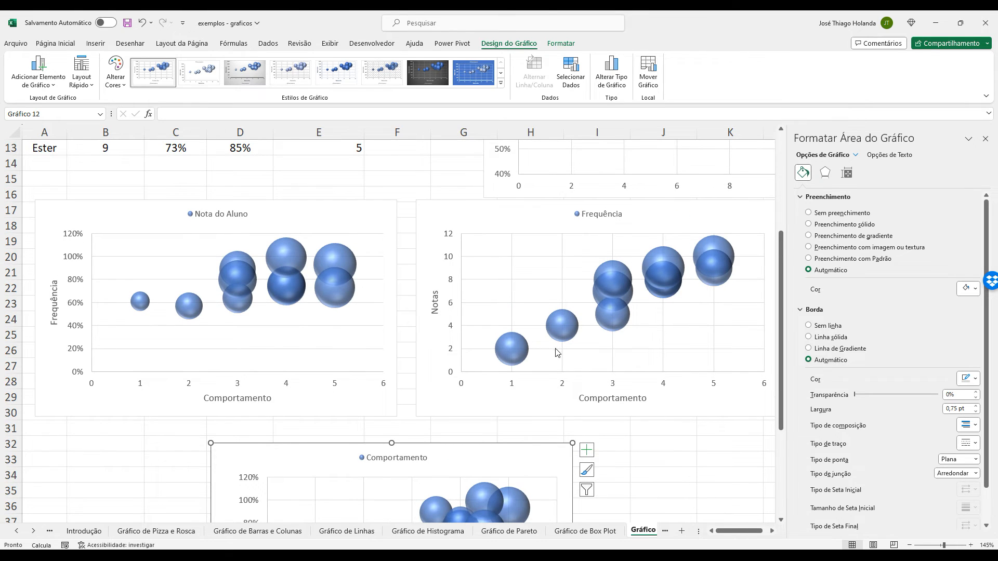
scroll(556, 348, down, 1)
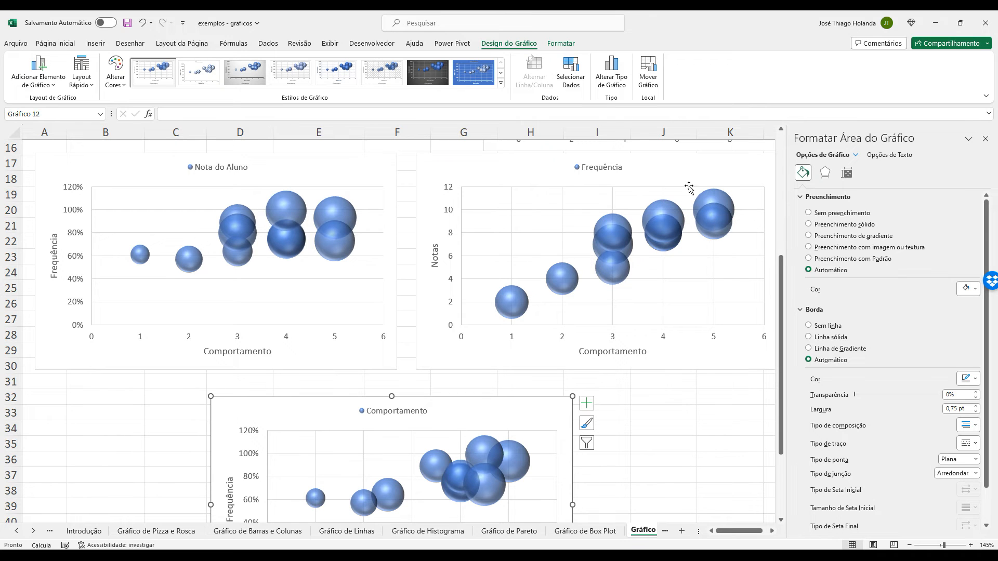
scroll(708, 306, down, 1)
scroll(717, 343, up, 3)
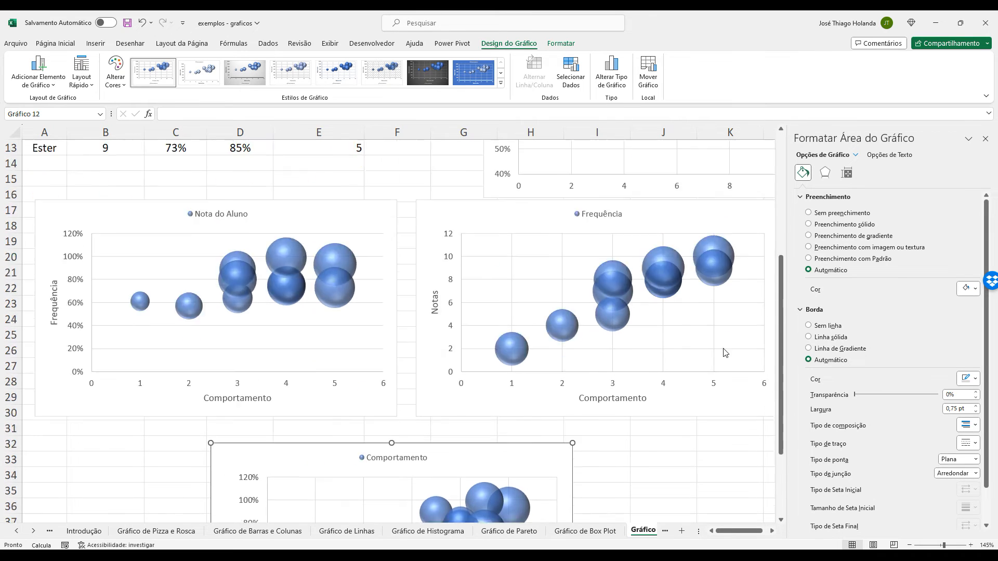
scroll(598, 340, down, 4)
drag(566, 332, 391, 316)
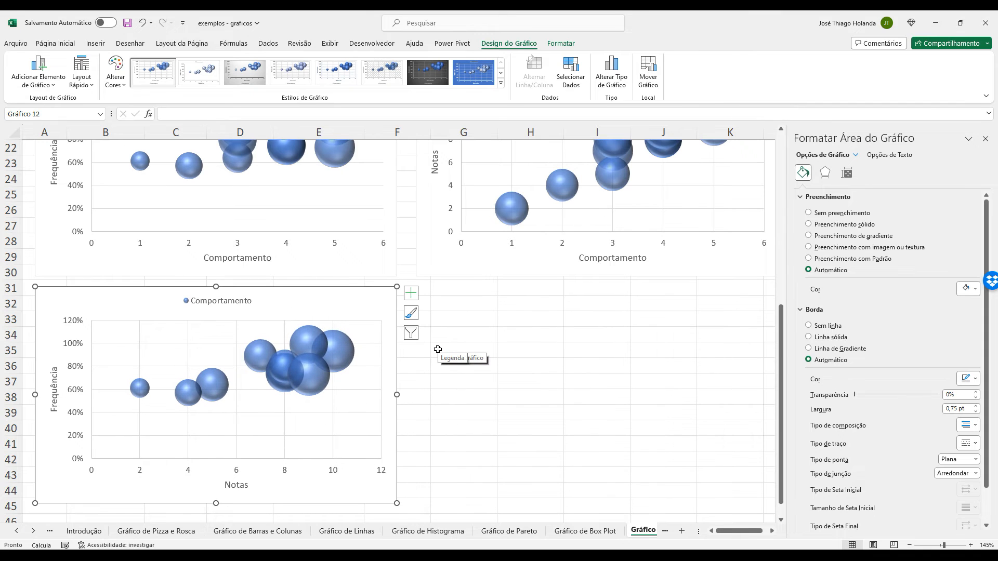
scroll(437, 349, up, 4)
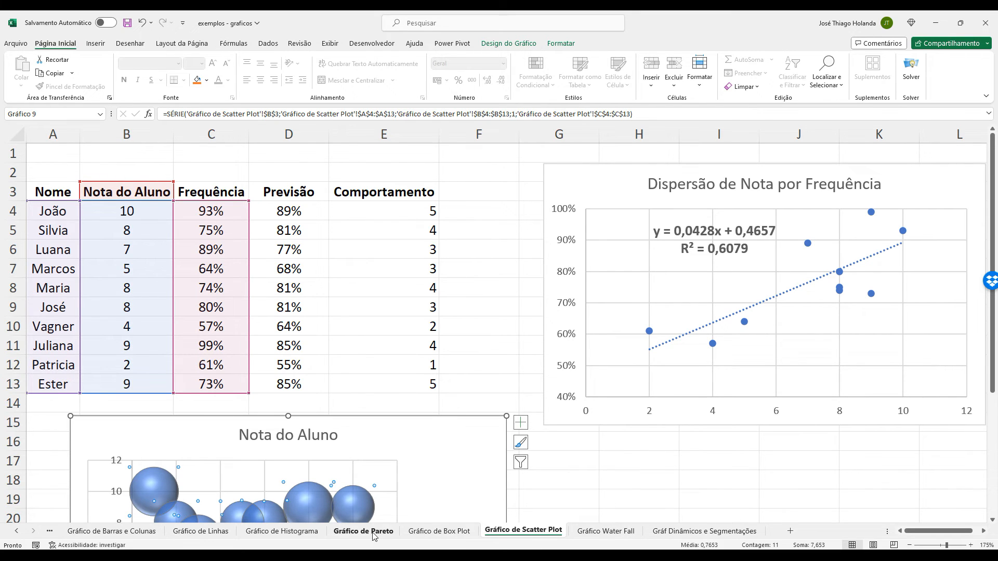
Open the Gráfico de Linhas sheet and examine its Contratações line chart and the monthly column and line charts.
click(200, 531)
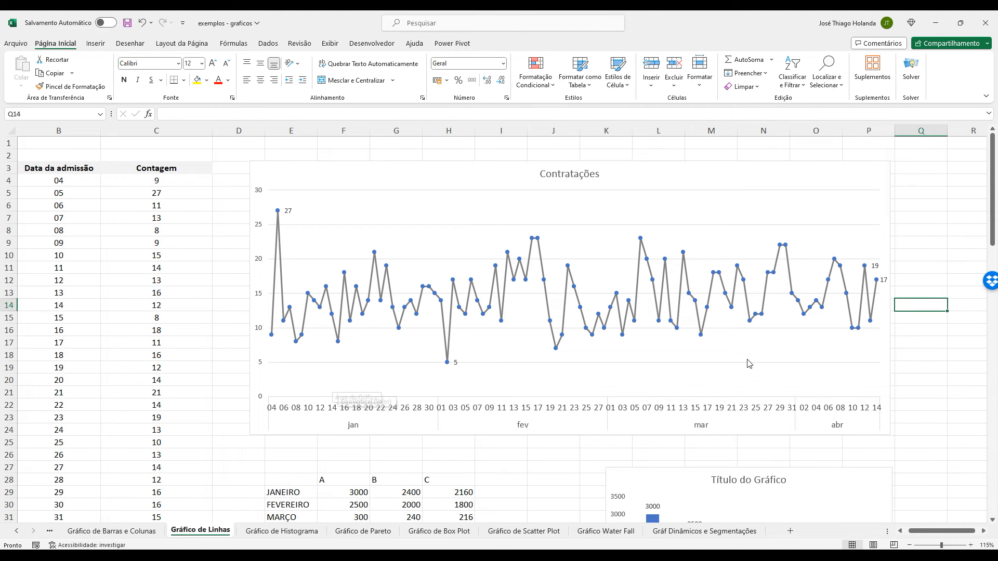
scroll(754, 335, down, 3)
scroll(755, 333, down, 4)
scroll(805, 293, up, 1)
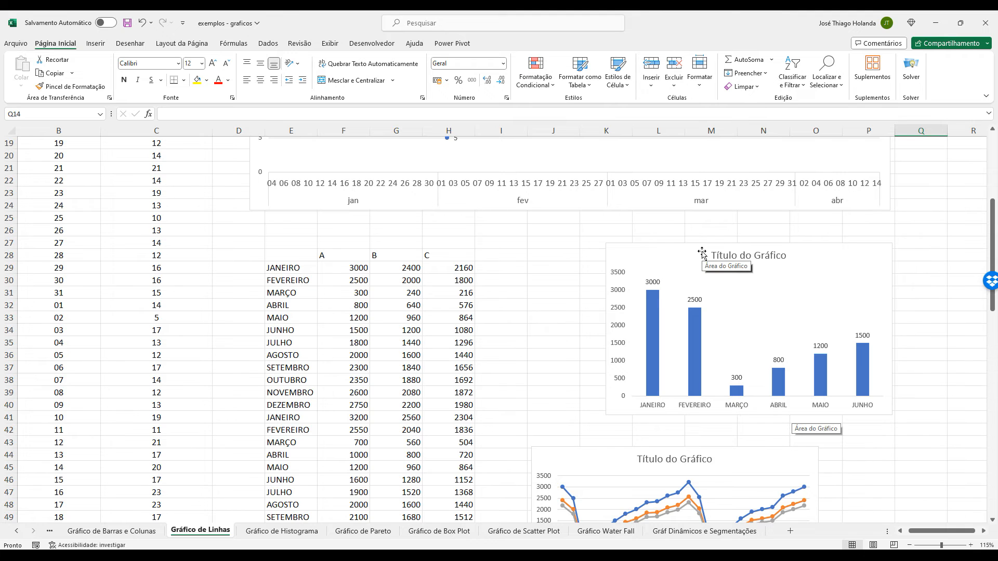
scroll(699, 258, up, 2)
scroll(784, 385, down, 4)
scroll(801, 417, down, 2)
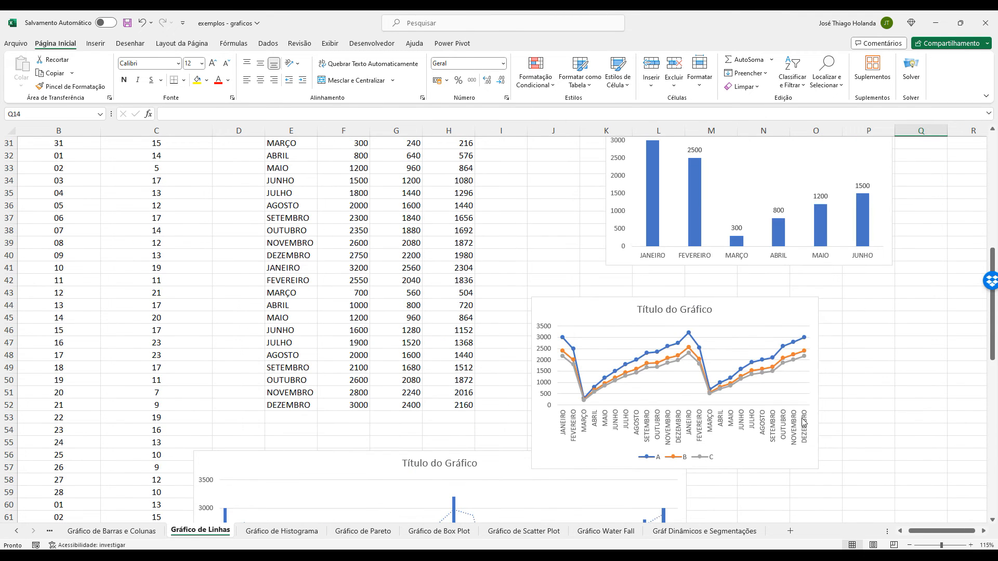
scroll(877, 432, up, 9)
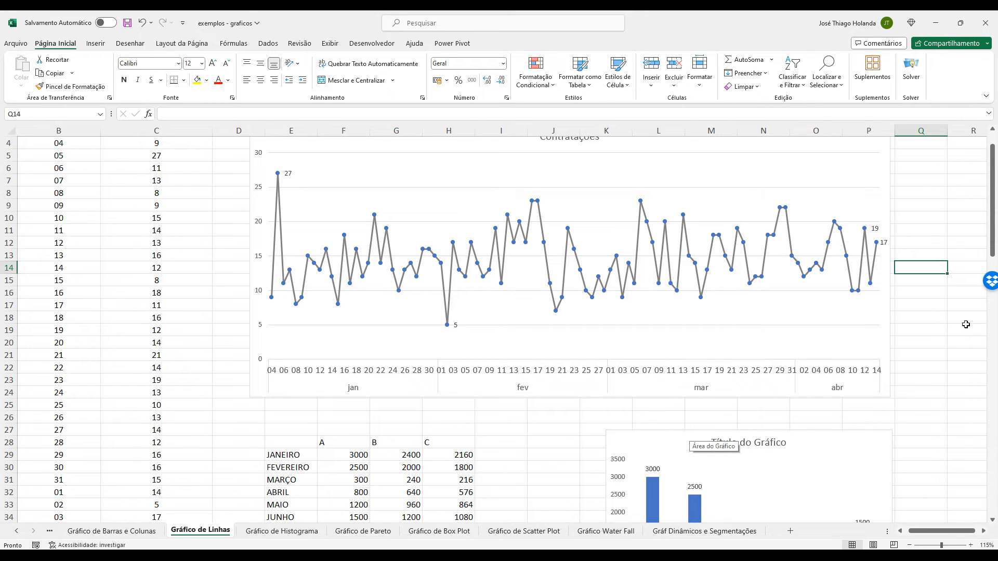
scroll(831, 431, down, 4)
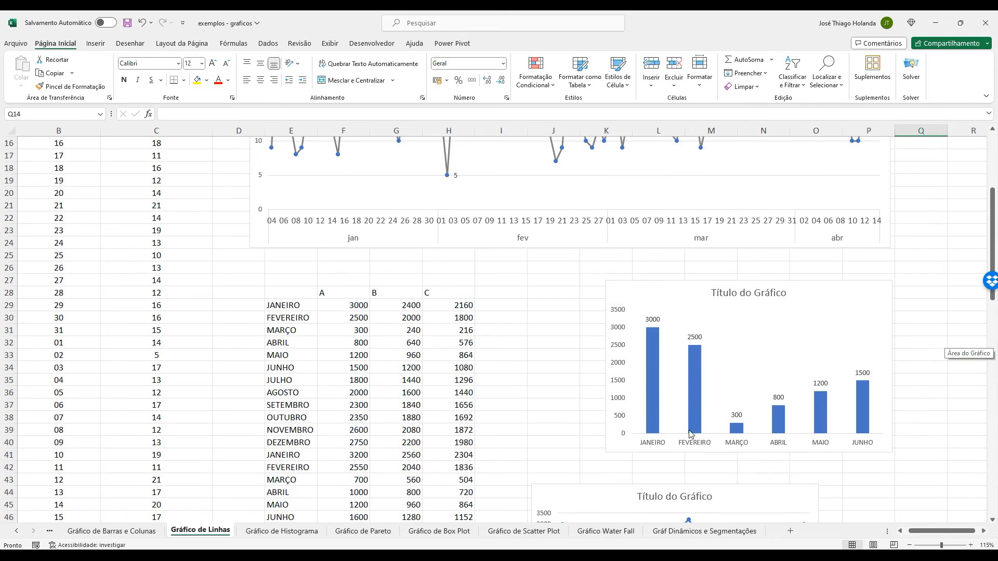
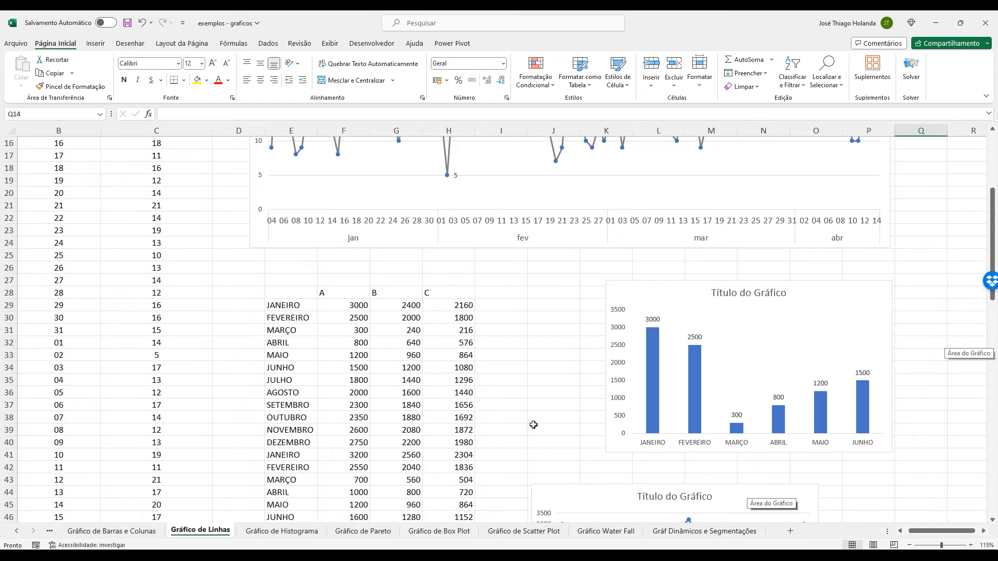
Calculate the average (MÉDIA) of rows 29 to 52 for column A in F53 and extend the formula to columns B and C.
scroll(518, 340, down, 4)
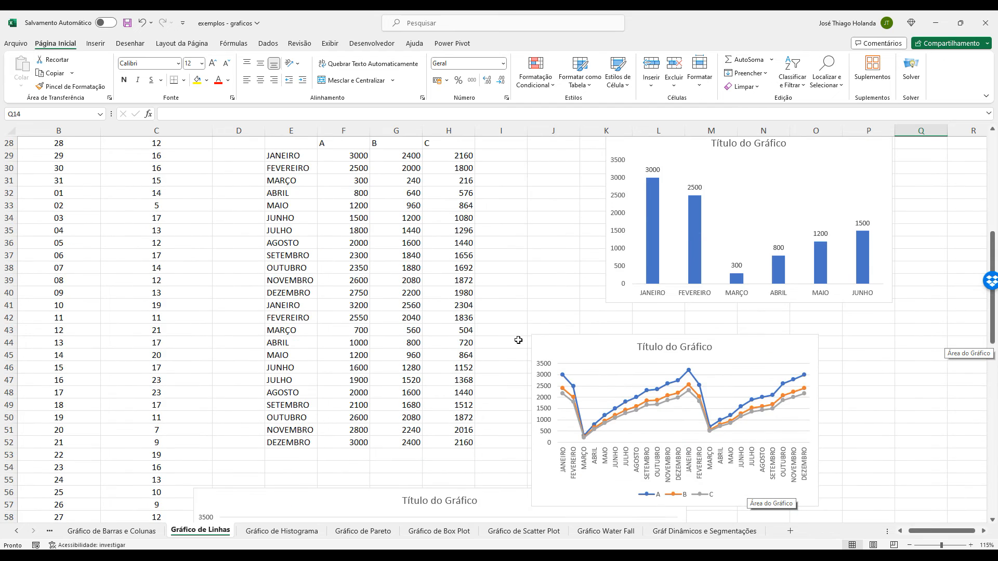
scroll(416, 337, up, 5)
scroll(403, 317, down, 5)
click(341, 457)
text(=M)
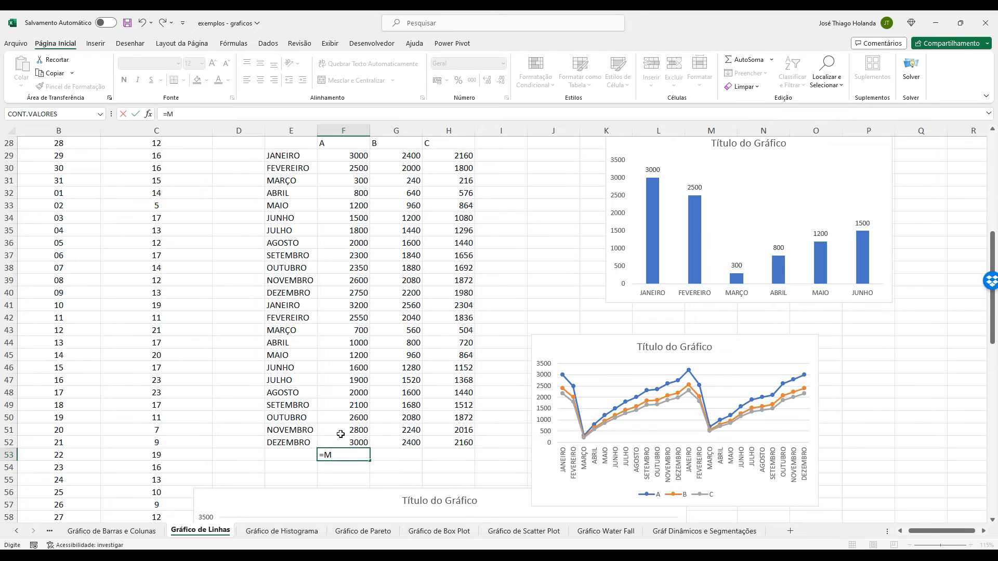
text(ÉDIA()
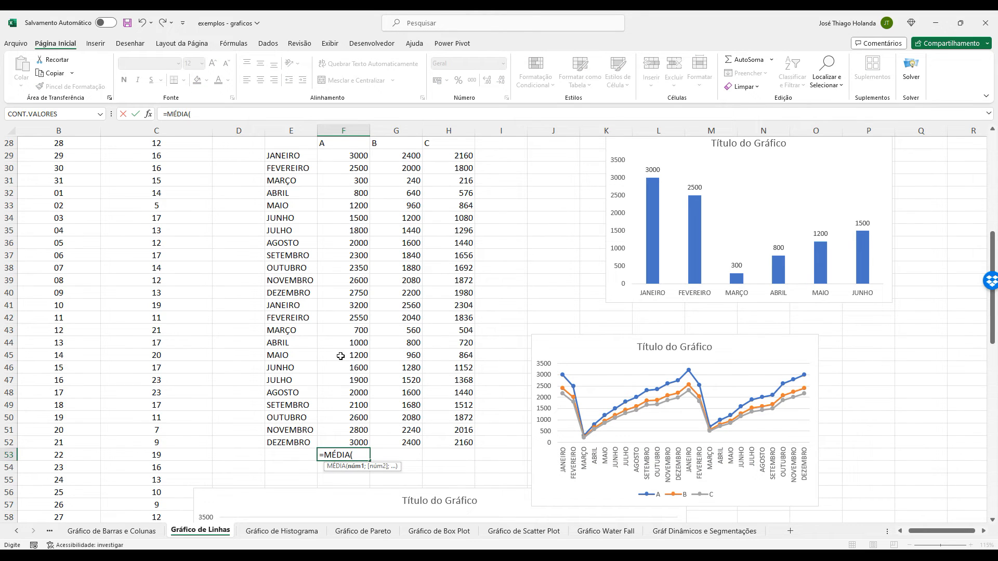
drag(351, 154, 344, 442)
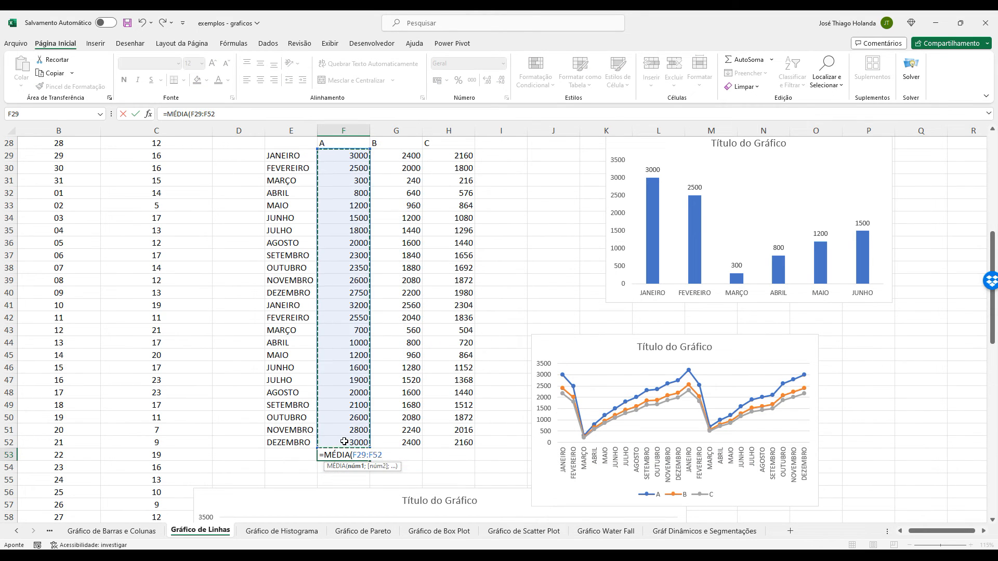
key(ctrl+Return)
drag(370, 460, 437, 472)
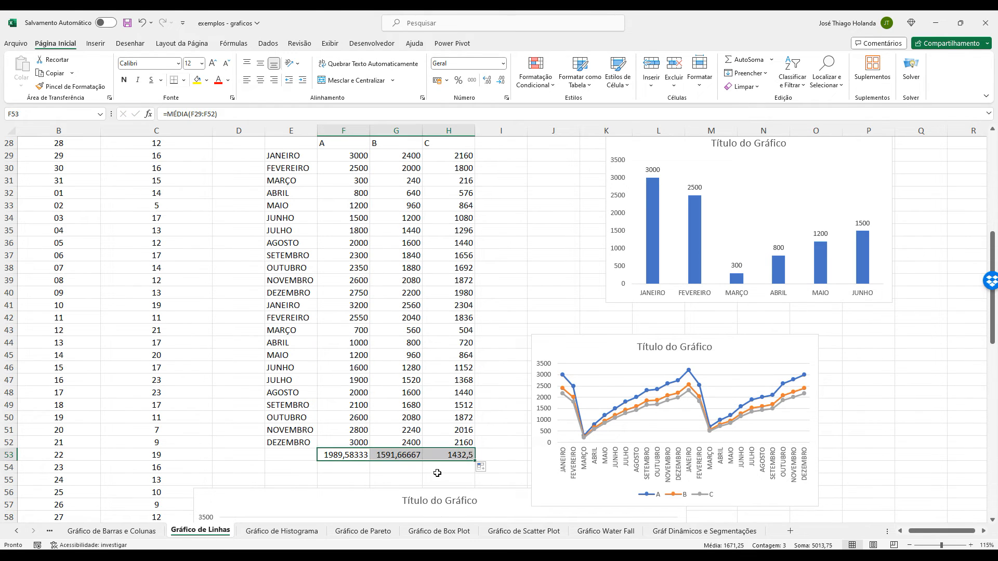
click(436, 470)
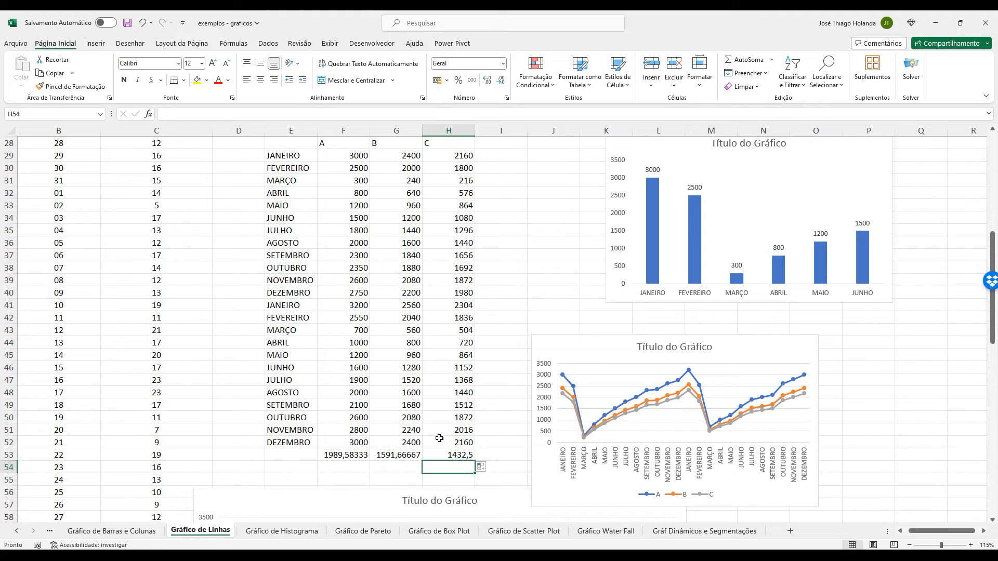
Review the A, B and C headers and their averages in row 53 alongside the Gráfico de Scatter Plot sheet.
scroll(440, 434, up, 1)
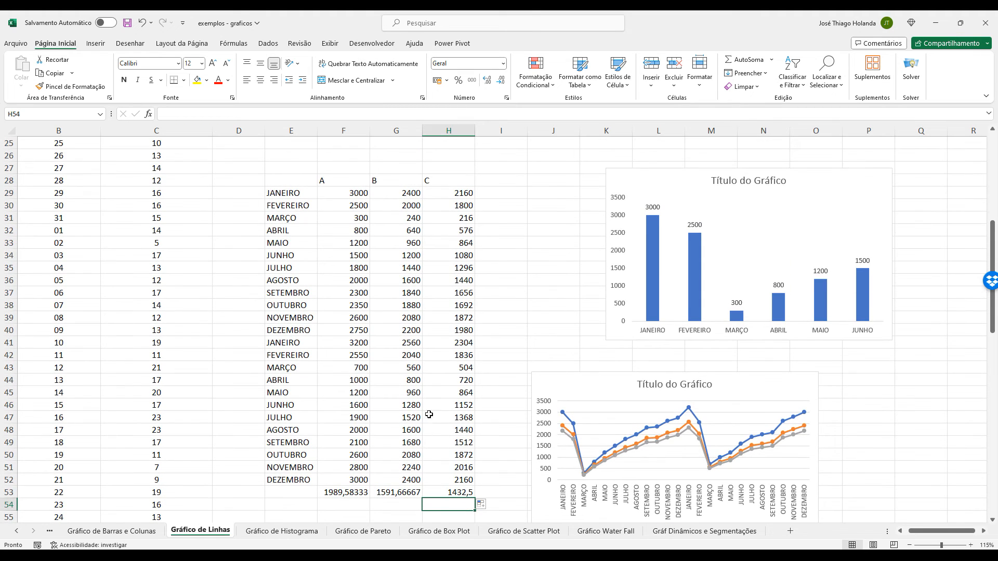
click(334, 177)
ctrl+click(377, 182)
ctrl+click(443, 175)
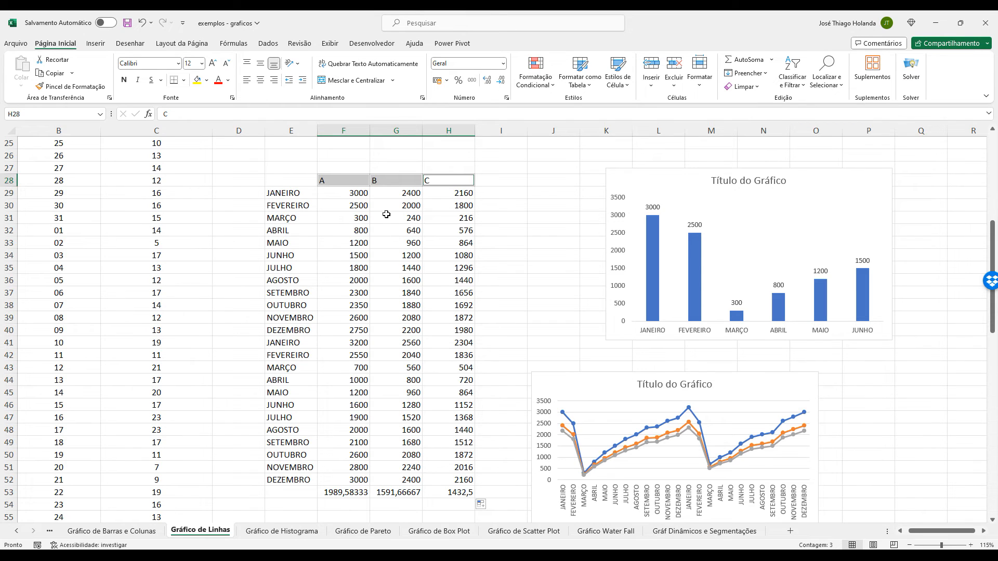
click(345, 182)
click(390, 178)
click(444, 179)
click(342, 180)
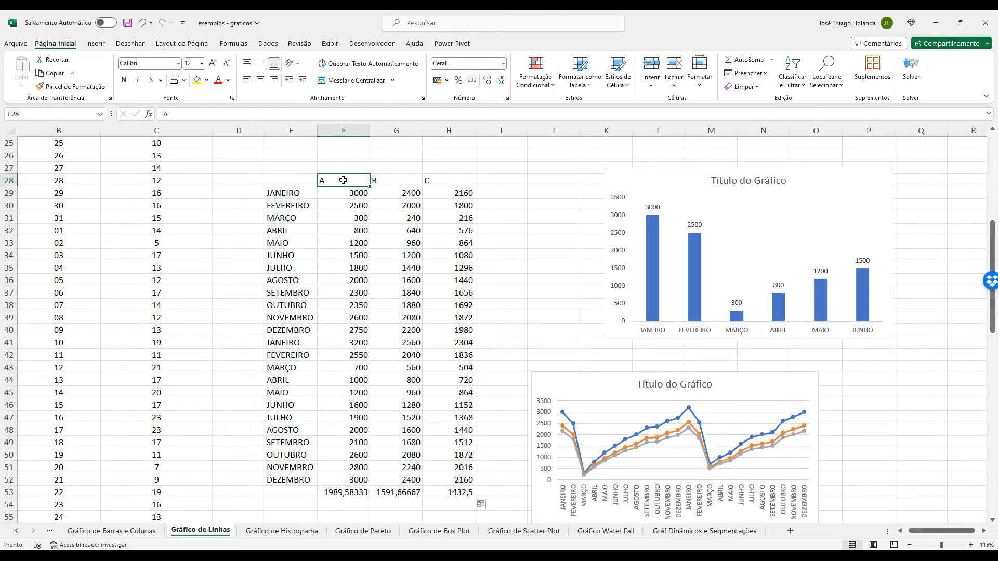
ctrl+click(398, 184)
ctrl+click(443, 178)
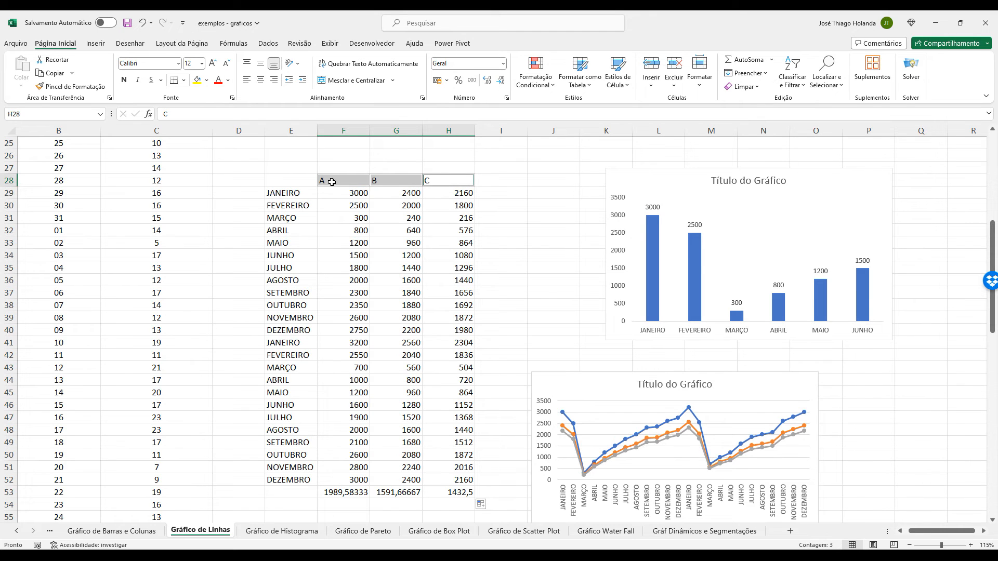
click(524, 530)
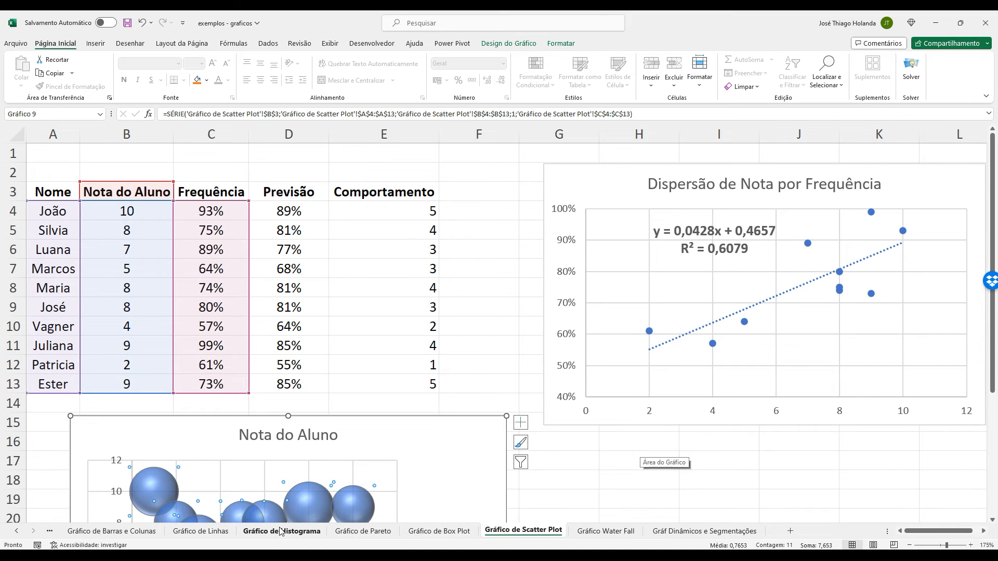
click(200, 531)
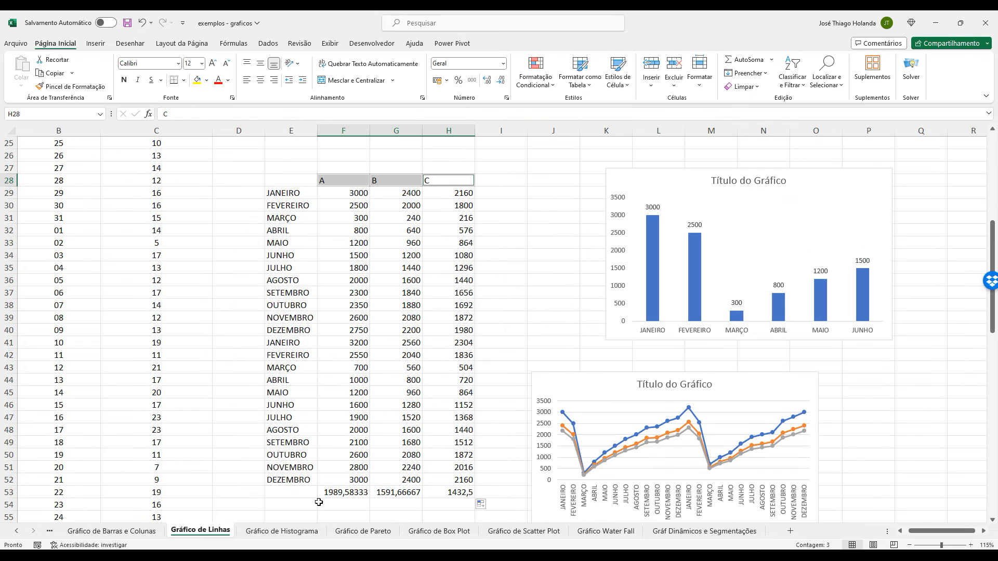
click(368, 494)
ctrl+click(394, 494)
ctrl+click(467, 493)
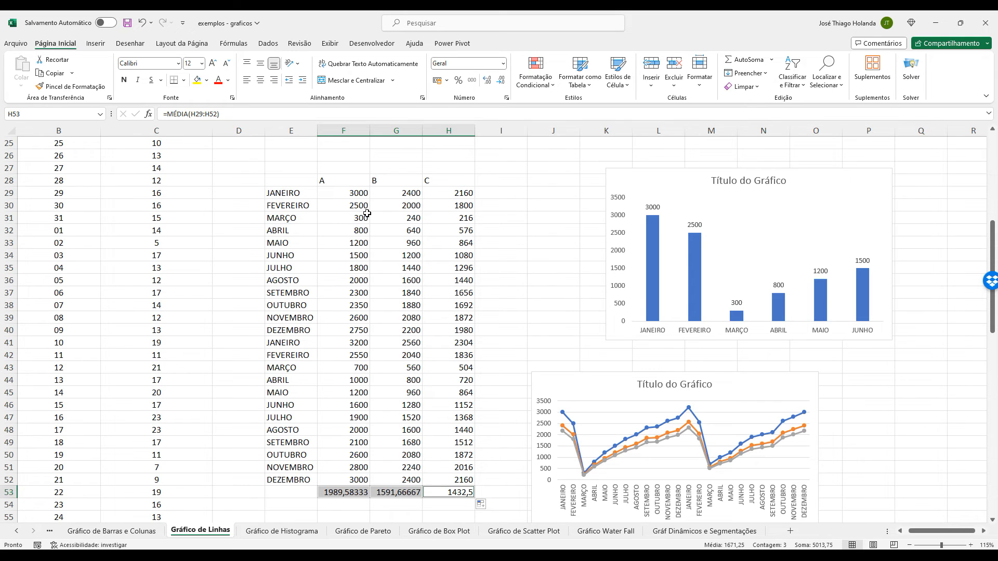
drag(354, 181, 448, 181)
drag(359, 491, 453, 493)
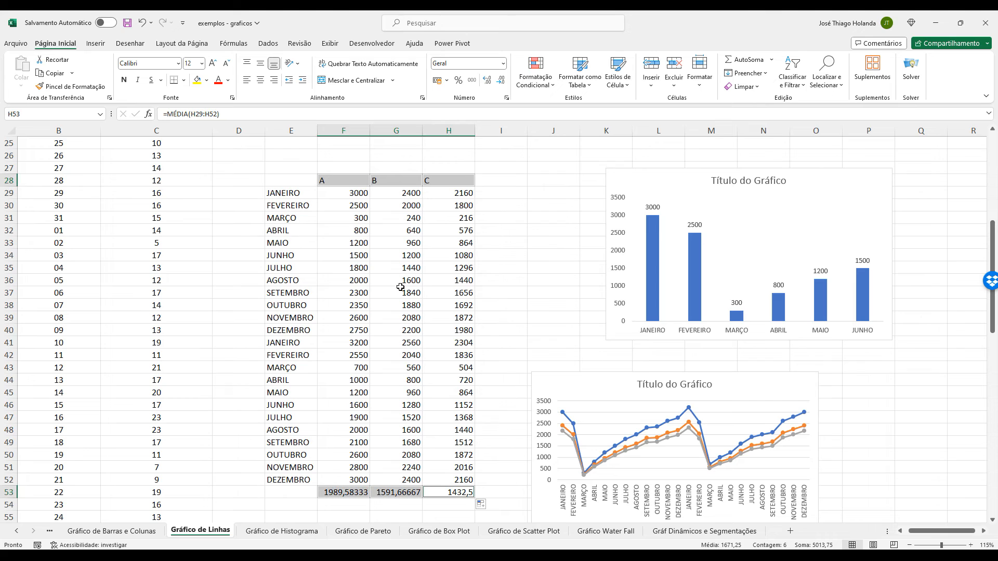
click(95, 43)
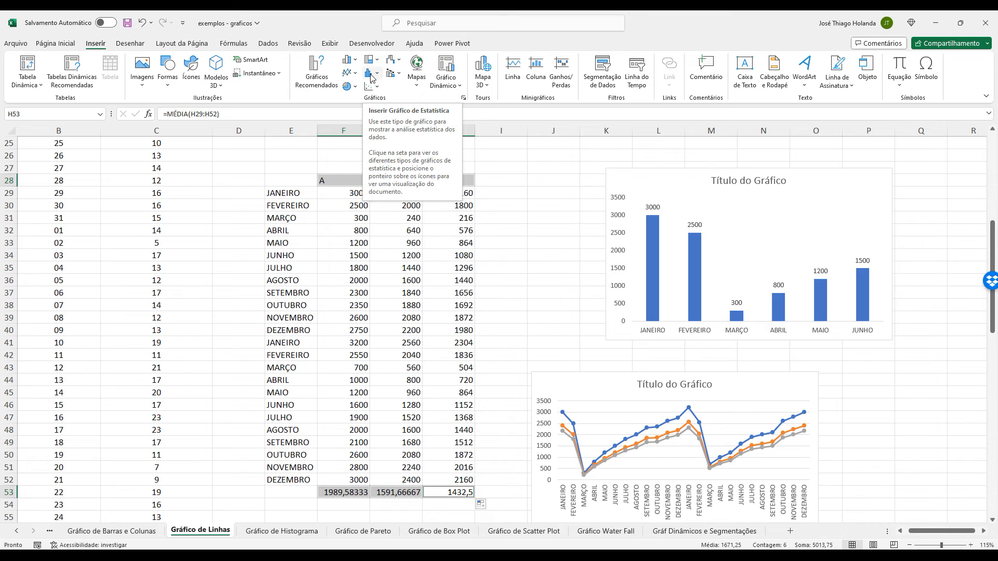
click(372, 75)
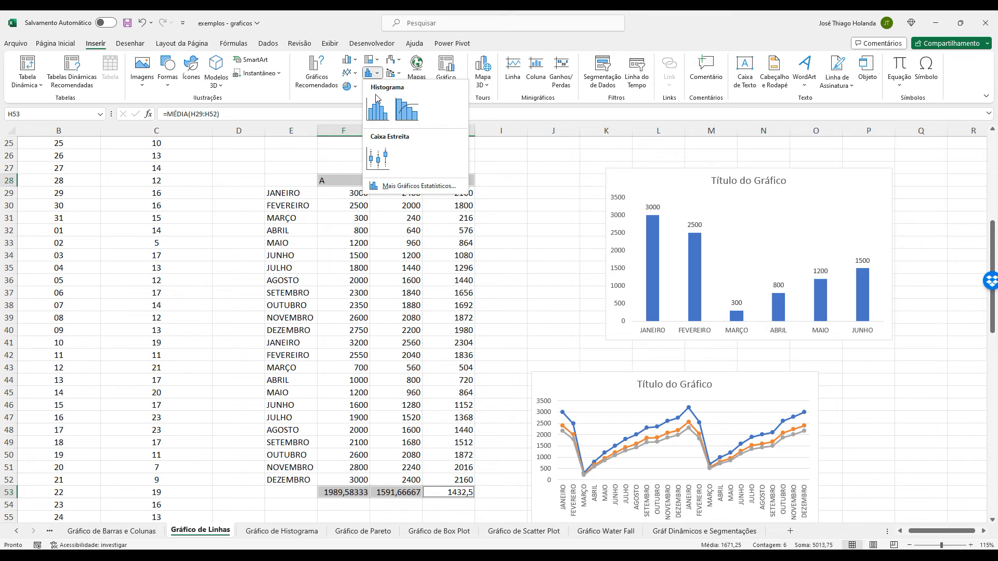
click(352, 60)
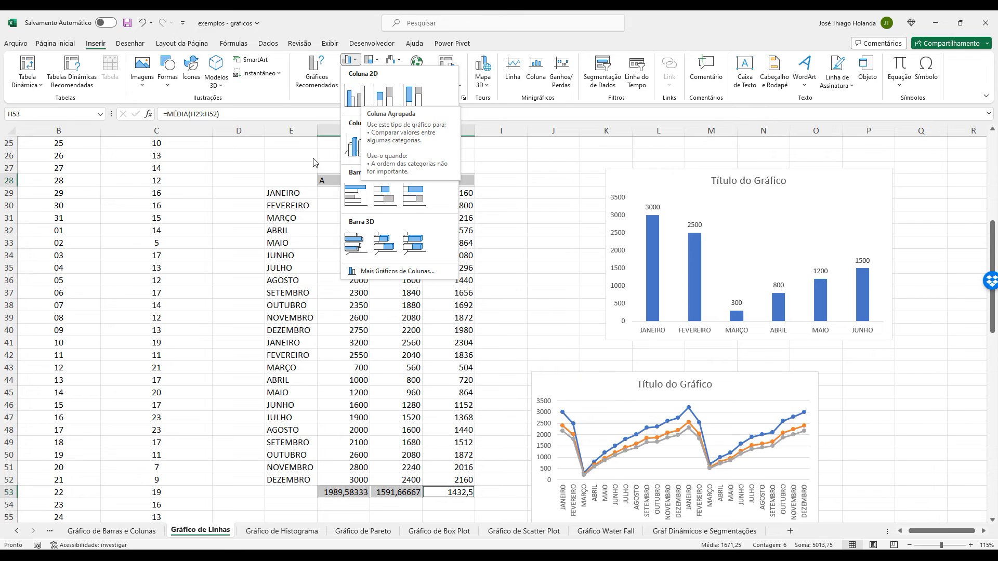
click(325, 176)
click(334, 181)
click(400, 181)
click(455, 181)
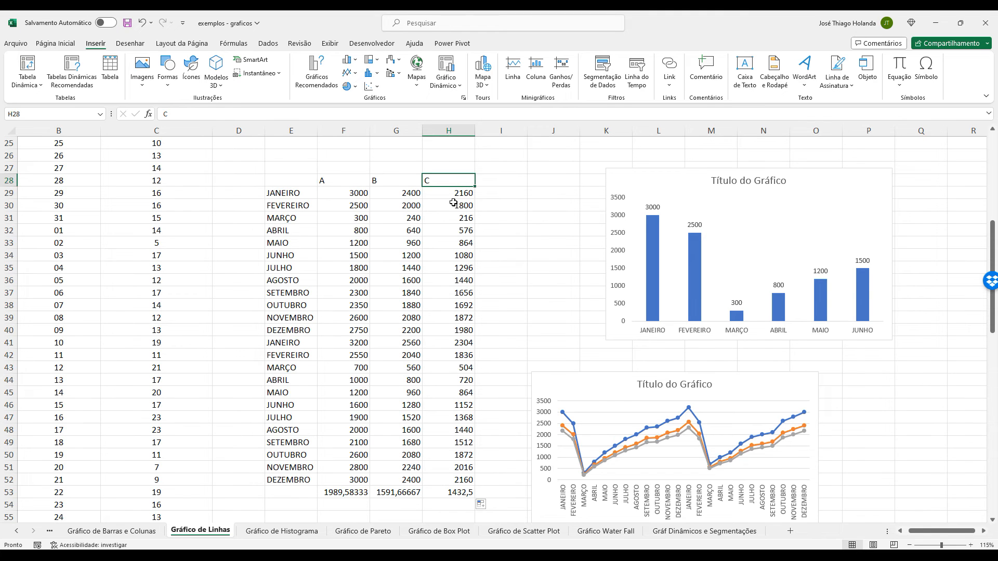
Select the monthly values of A, B and C with their headers, F28 to H52.
scroll(450, 334, down, 3)
scroll(360, 393, up, 4)
scroll(364, 391, down, 2)
scroll(367, 389, down, 3)
scroll(345, 367, up, 5)
click(336, 219)
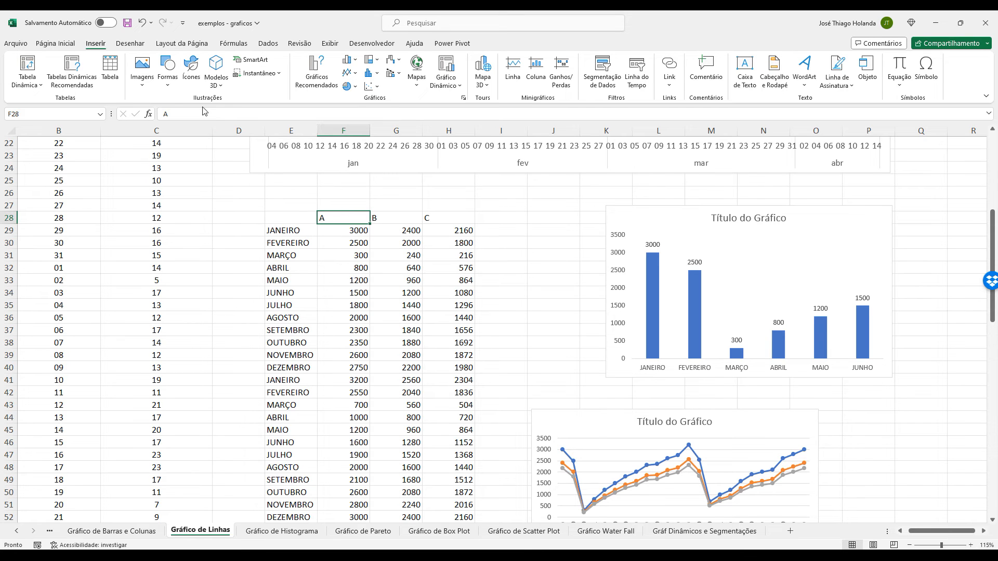
scroll(499, 367, down, 4)
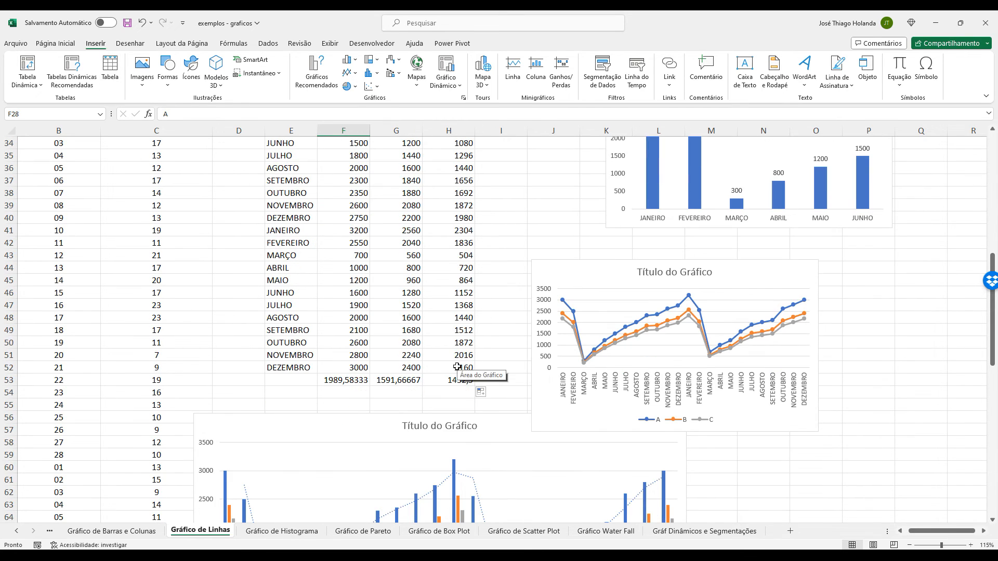
shift+click(460, 366)
scroll(503, 391, up, 5)
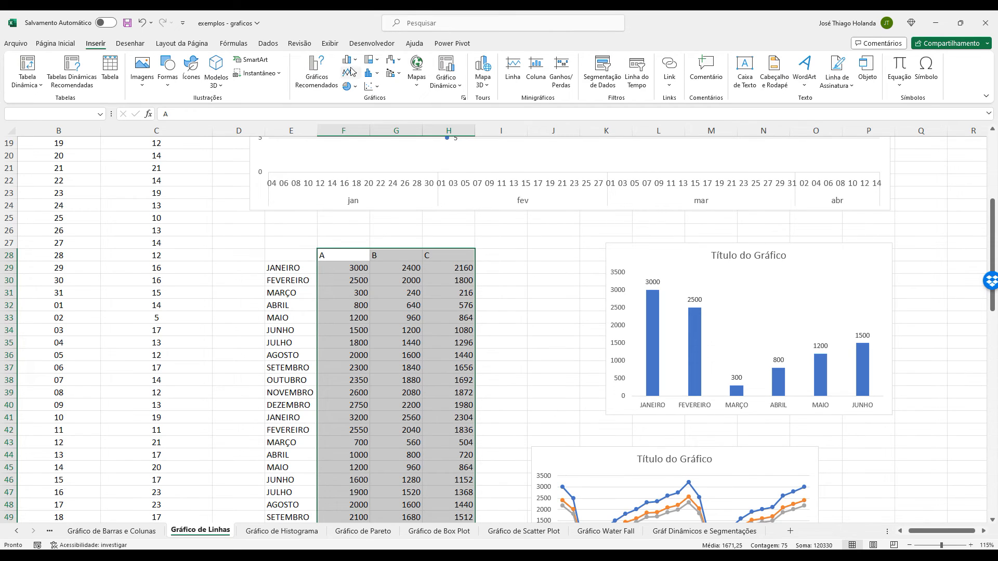
Insert a Dispersão (XY scatter) chart that plots B and C against A from the selected data.
click(463, 98)
click(421, 152)
click(385, 247)
click(389, 269)
click(390, 260)
mouse_move(479, 261)
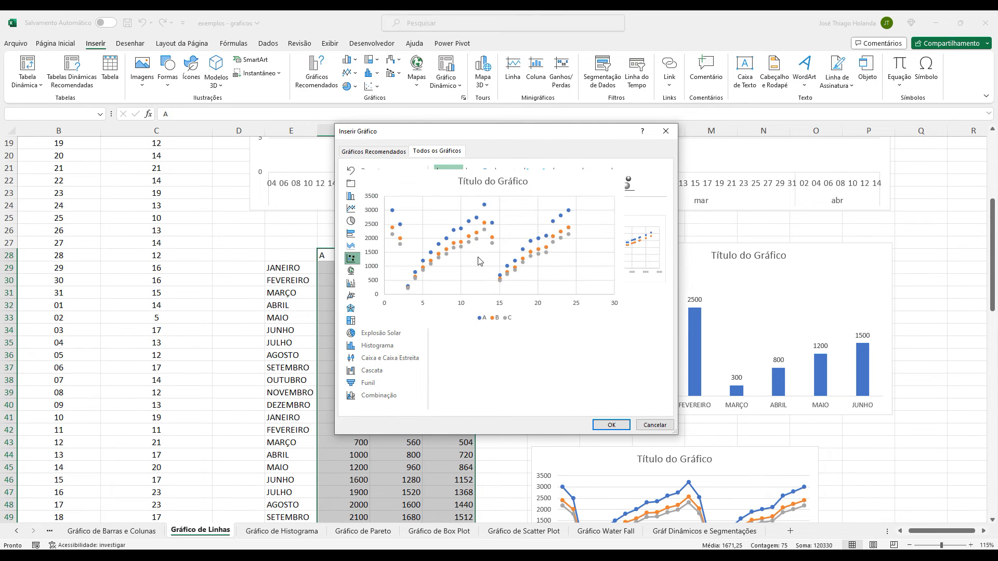
click(624, 182)
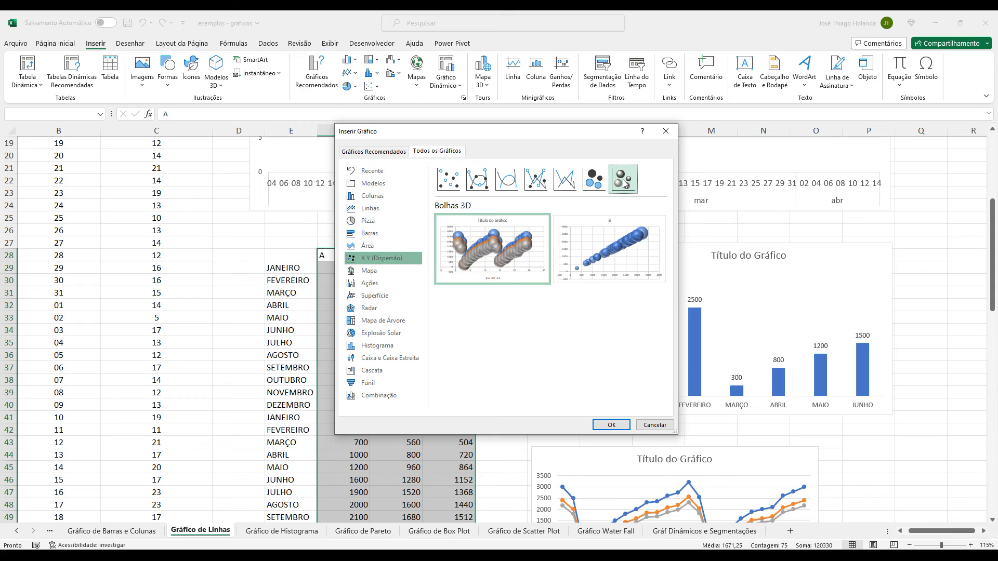
click(594, 180)
click(507, 180)
click(449, 179)
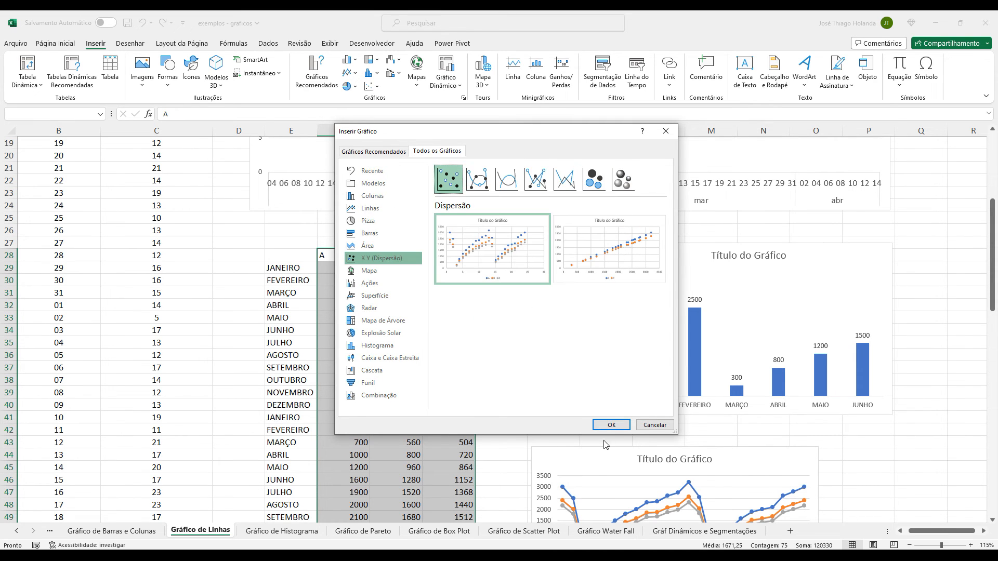
click(609, 425)
Enlarge the scatter chart and place it beside the monthly table, over the column chart, spanning about rows 25 to 41.
drag(645, 416, 782, 452)
drag(653, 239, 807, 217)
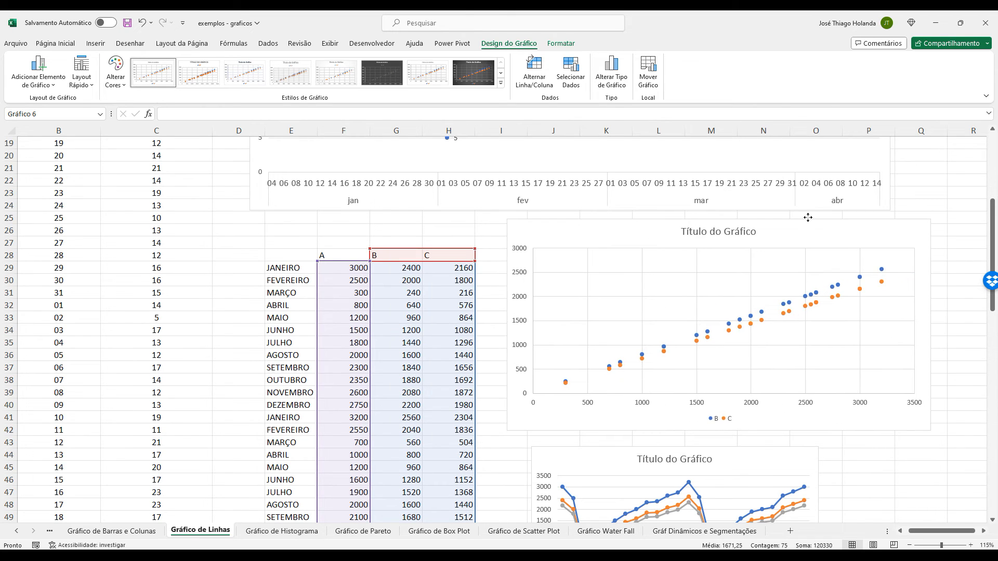
drag(808, 217, 807, 217)
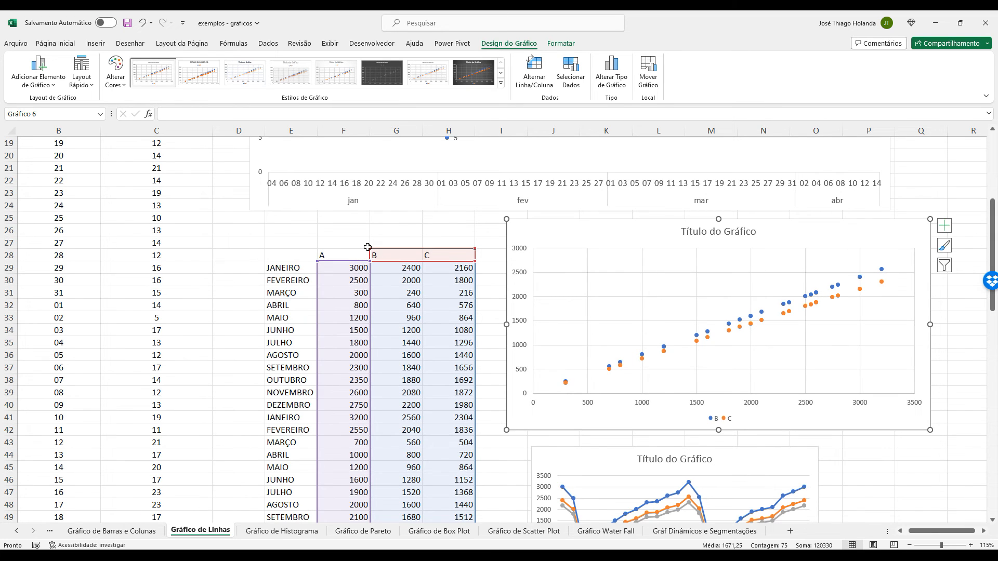
Extend the scatter chart's data range down to row 53 so it includes the averages.
key(Escape)
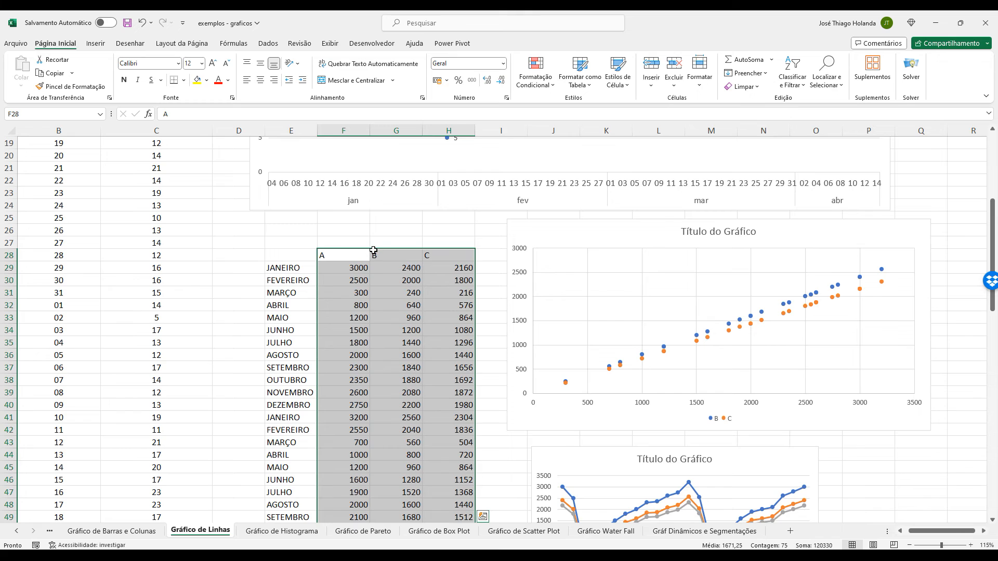
click(601, 268)
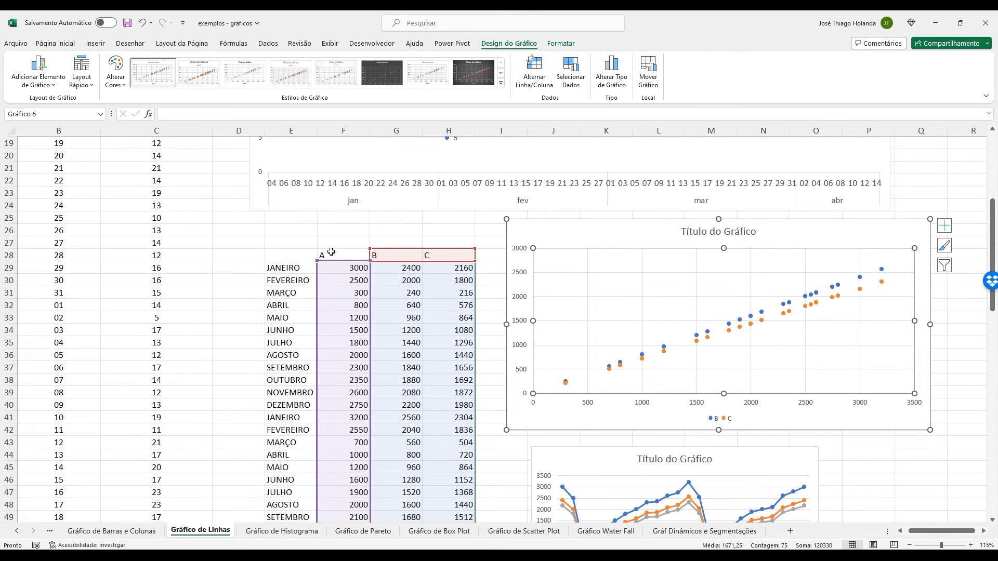
click(353, 266)
click(547, 222)
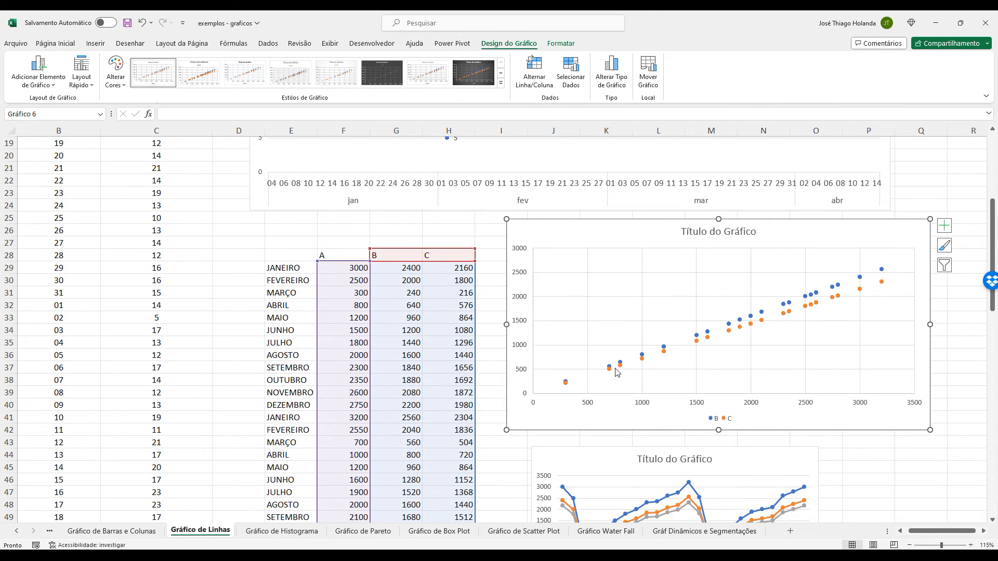
scroll(616, 377, down, 3)
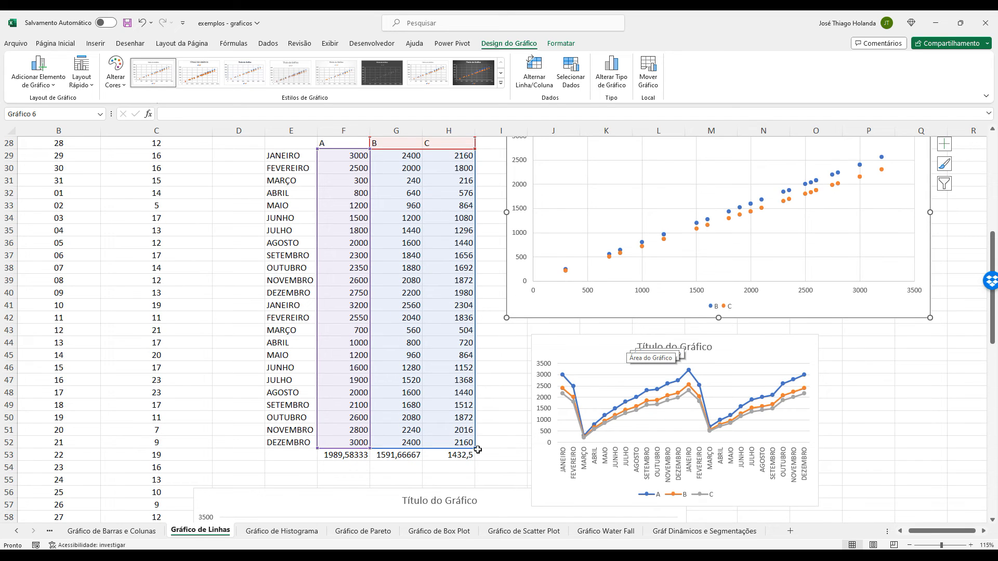
drag(474, 448, 474, 461)
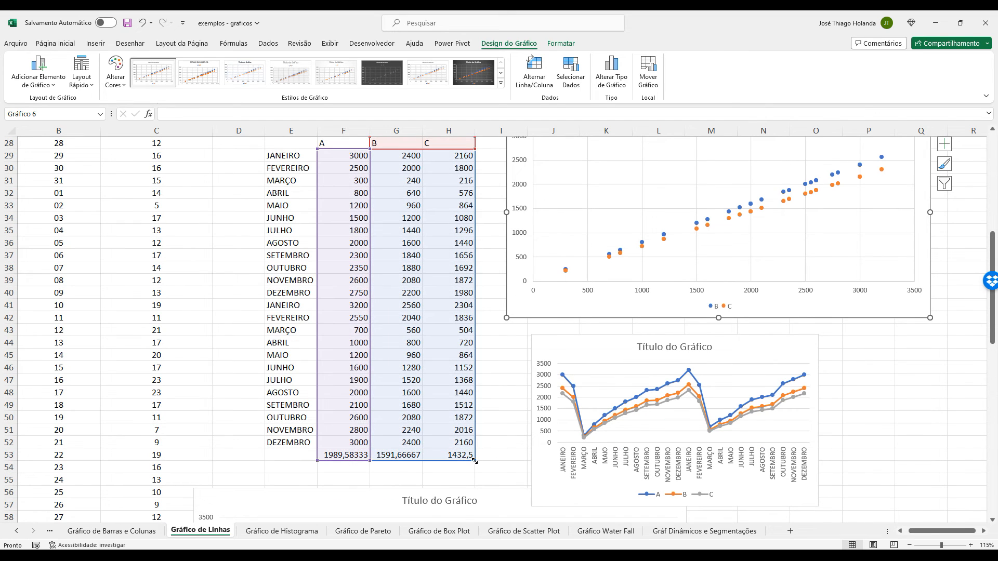
Add a series named A to the scatter chart's data source, with X values from F29 to F52.
scroll(826, 245, up, 2)
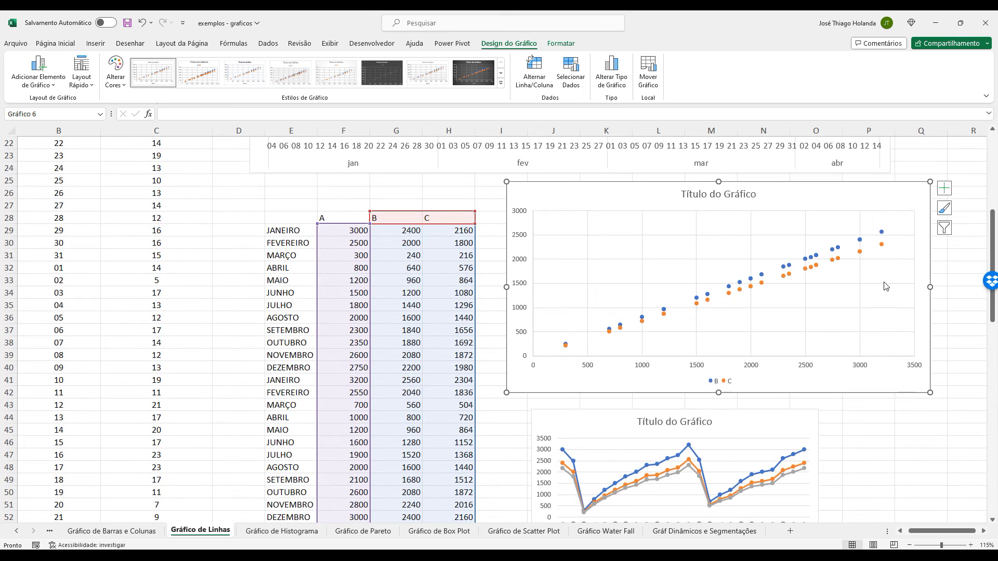
click(906, 417)
click(698, 194)
click(614, 186)
click(565, 73)
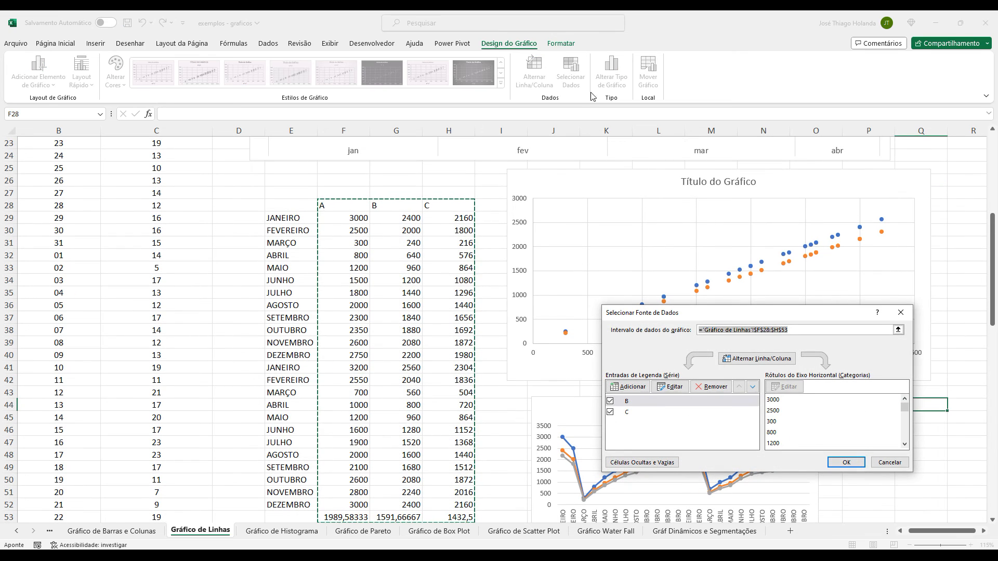
click(627, 386)
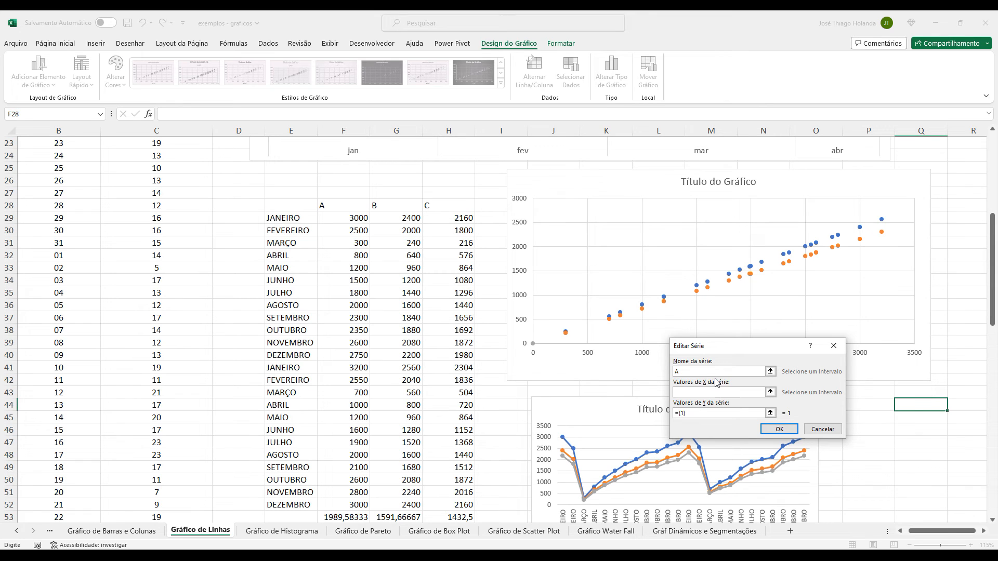
click(771, 392)
drag(349, 218, 333, 477)
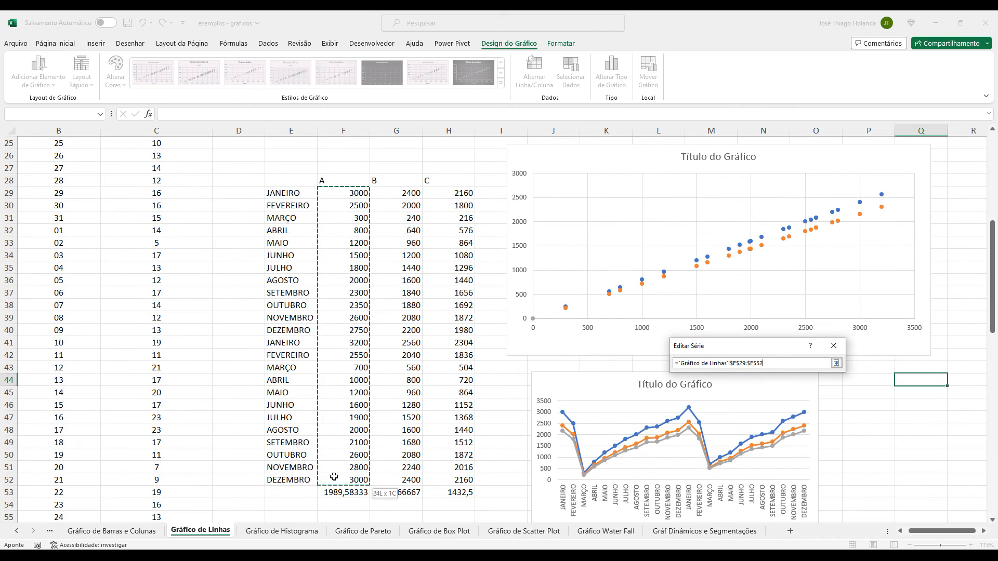
click(835, 363)
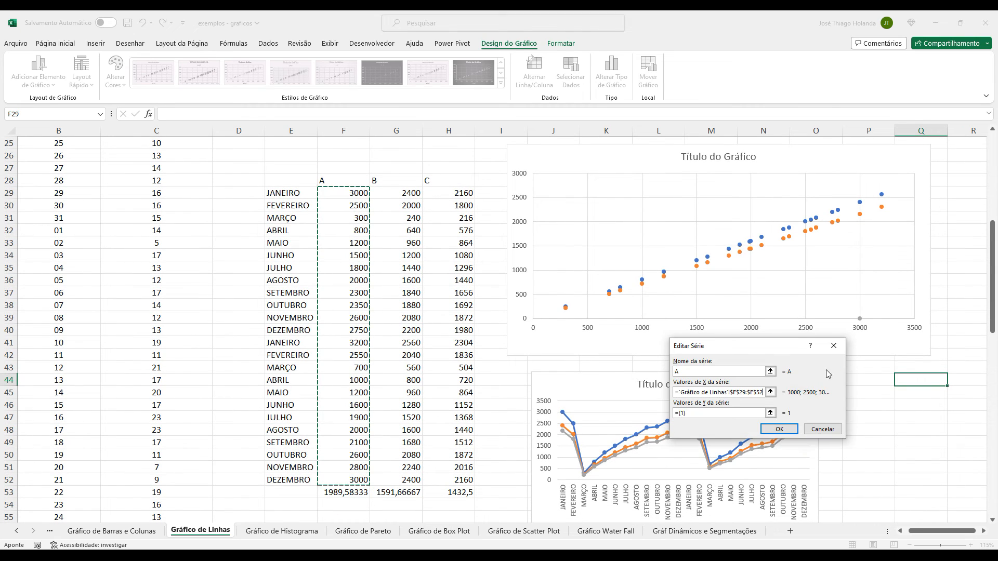
click(780, 423)
Check the B, C and A series entries, accept the data source, and widen the scatter chart slightly.
click(645, 412)
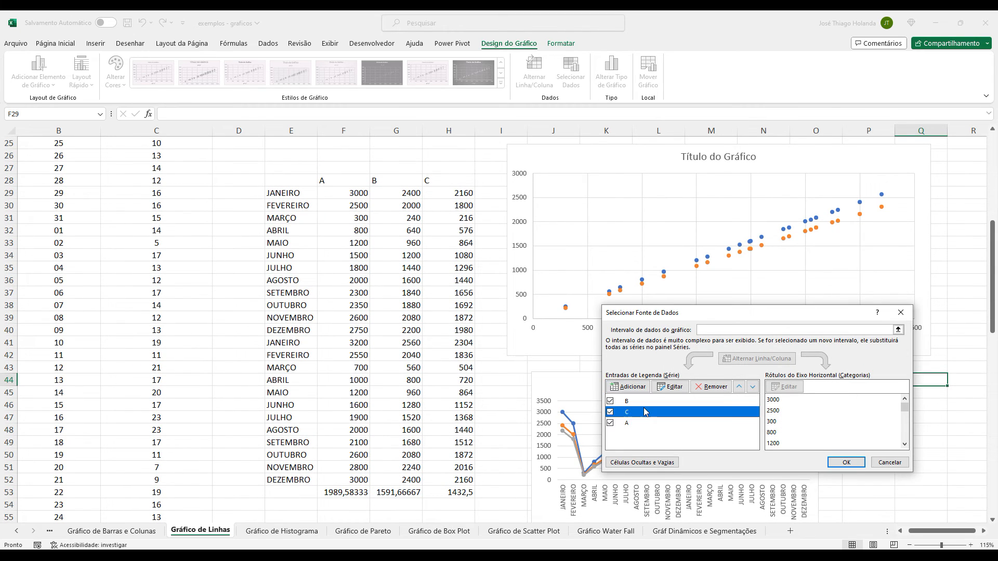
click(638, 401)
click(638, 423)
scroll(887, 424, down, 7)
scroll(887, 429, up, 7)
click(655, 413)
click(845, 462)
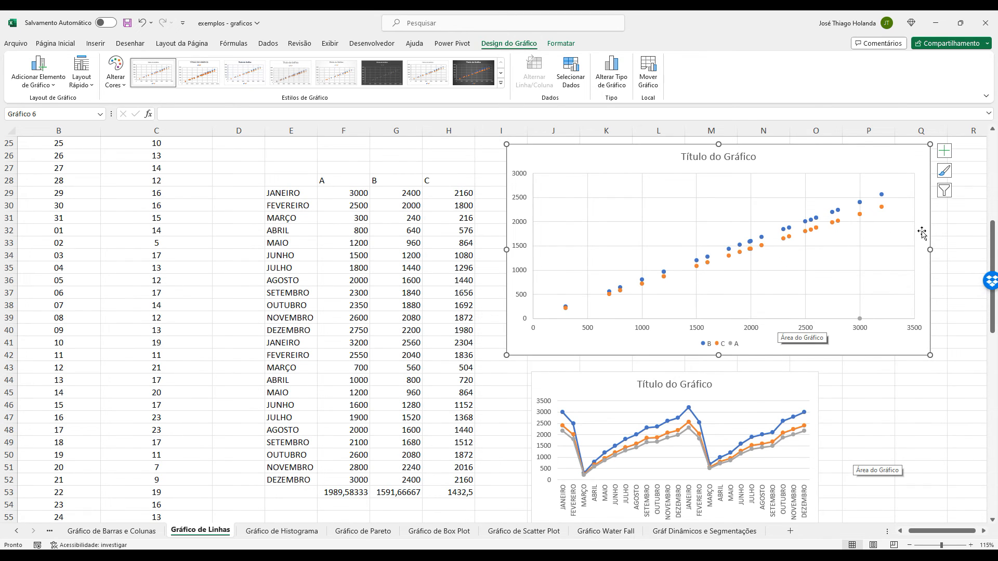
drag(929, 249, 952, 254)
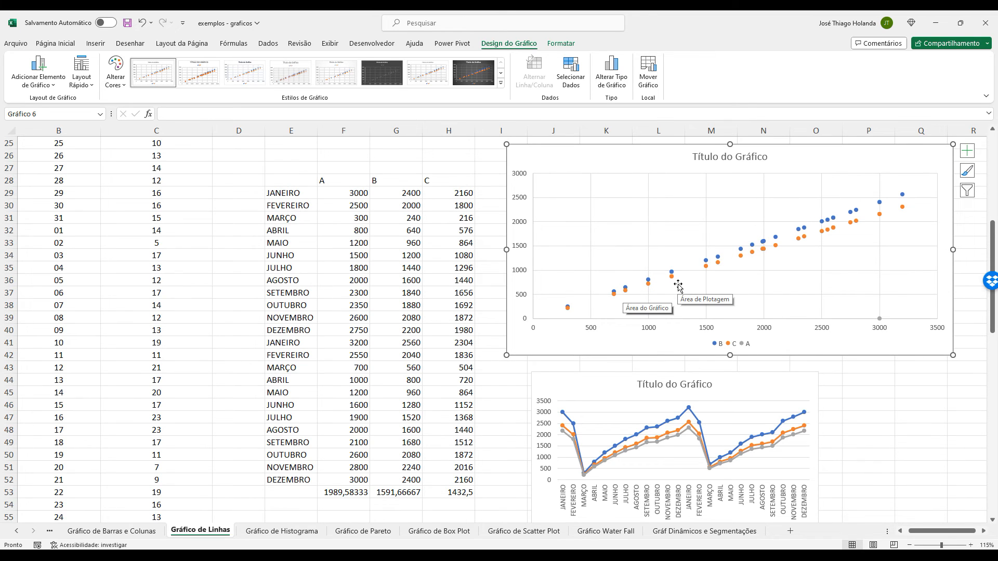
Delete the scatter chart from the line chart sheet and leave the monthly table deselected.
drag(628, 148, 476, 180)
key(Delete)
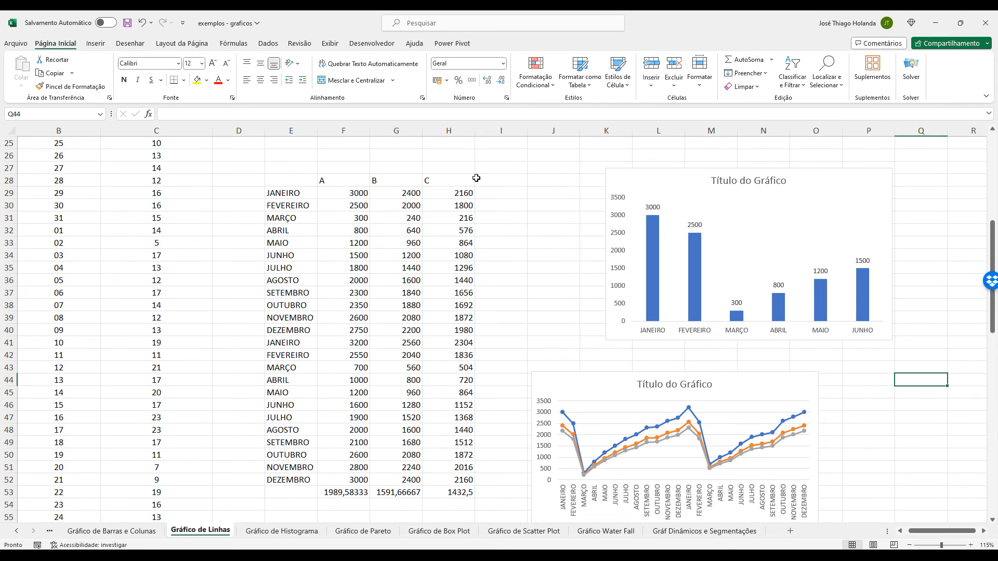
click(526, 220)
drag(332, 180, 463, 494)
click(553, 280)
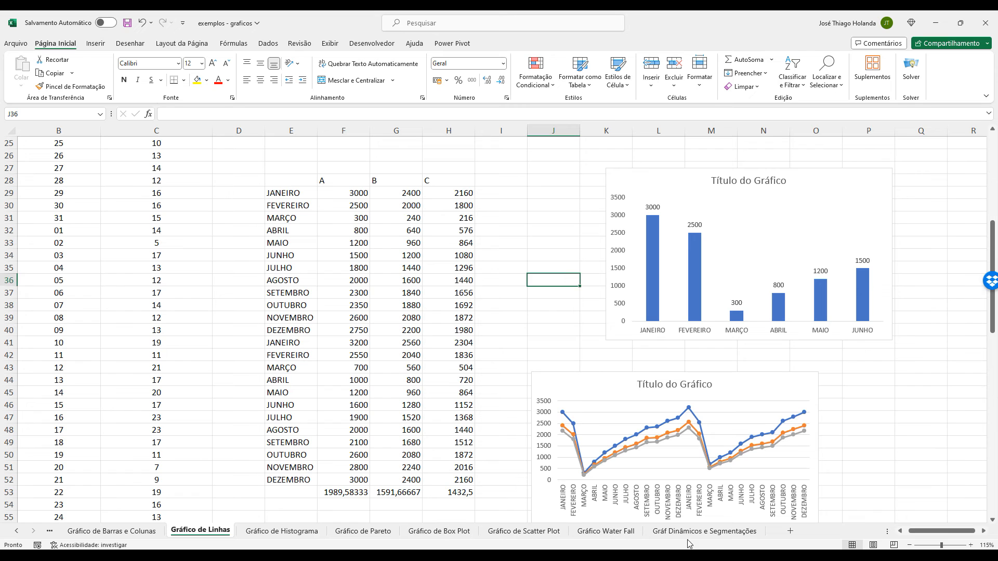
Look through the histogram, Pareto and box plot sheets and examine the Gráfico de Scatter Plot sheet.
click(282, 531)
click(343, 533)
click(440, 531)
click(528, 532)
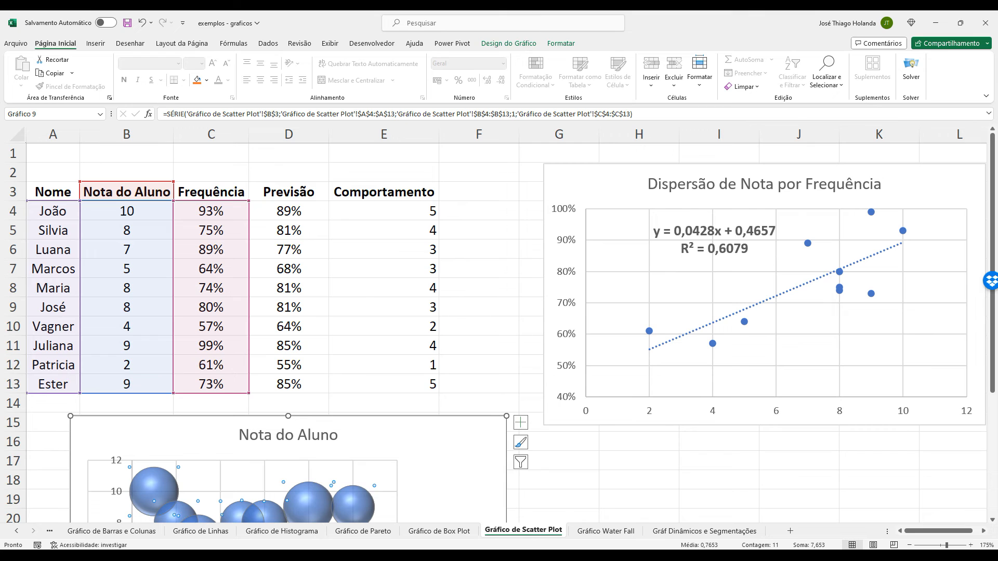
Examine the salary histogram on the Gráfico de Histograma sheet, including its available chart elements and styles.
click(282, 531)
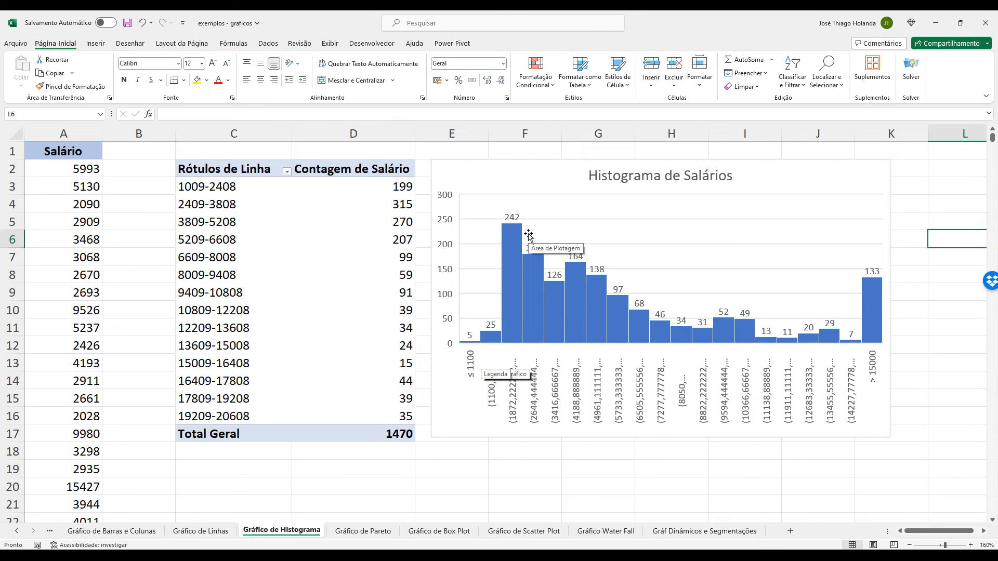
click(624, 263)
click(904, 166)
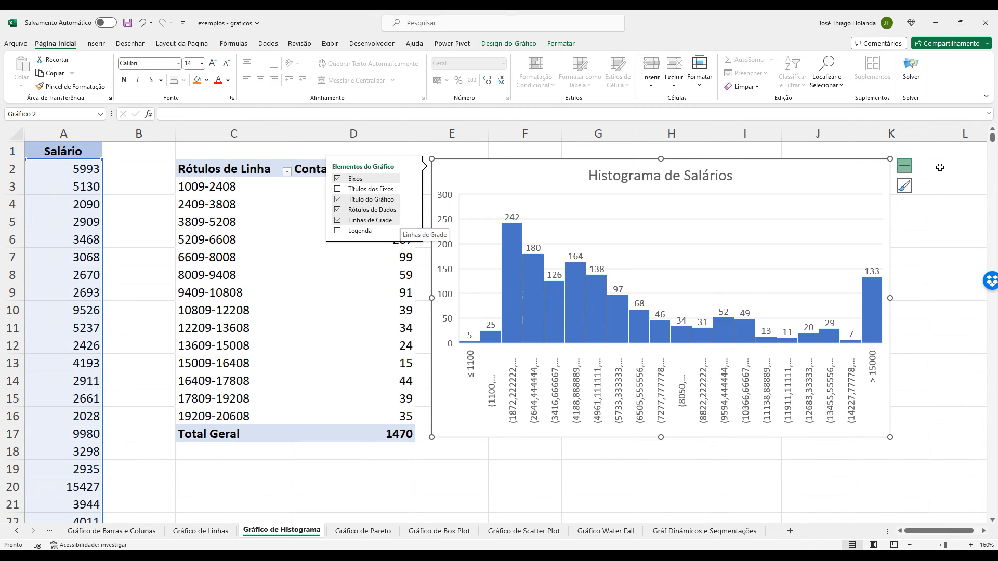
click(905, 186)
click(938, 243)
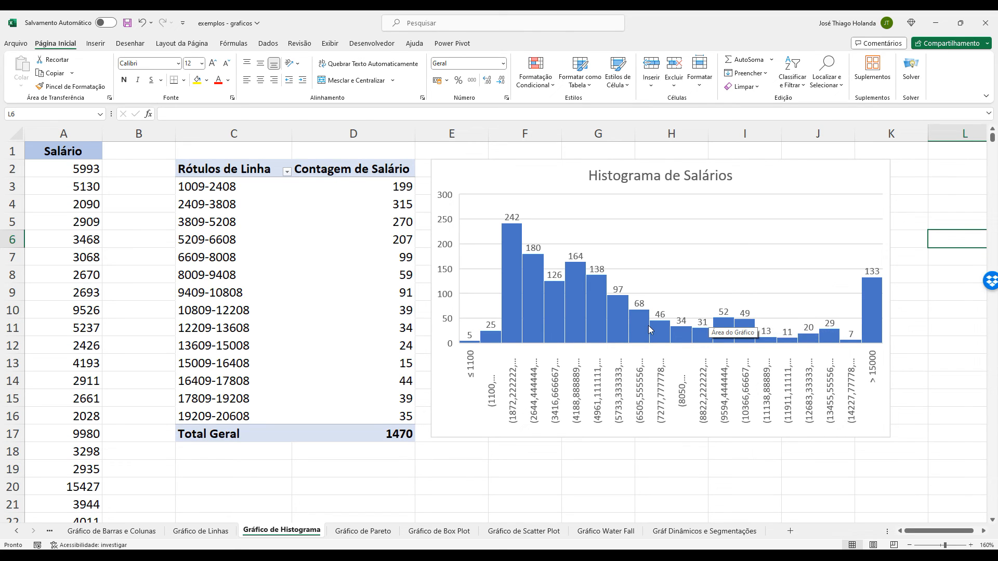
mouse_move(648, 328)
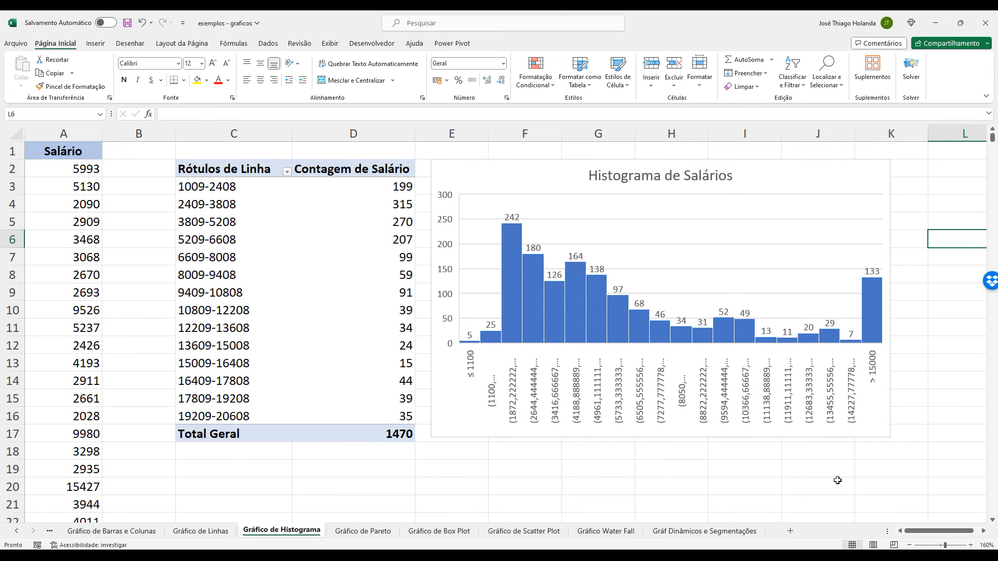
click(897, 385)
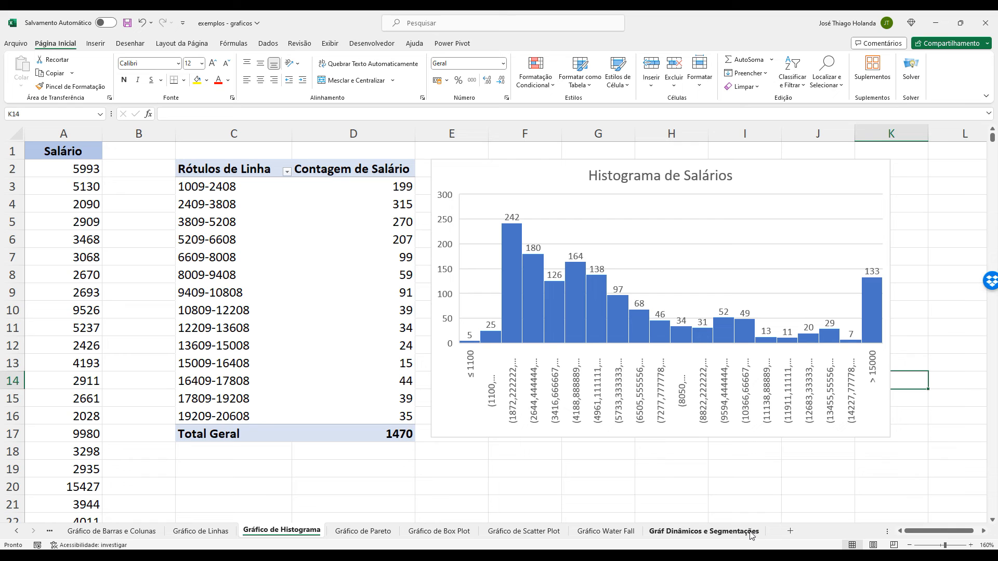
View the Gráfico Water Fall sheet and examine the salary box plots by education level on Gráfico de Box Plot.
click(619, 535)
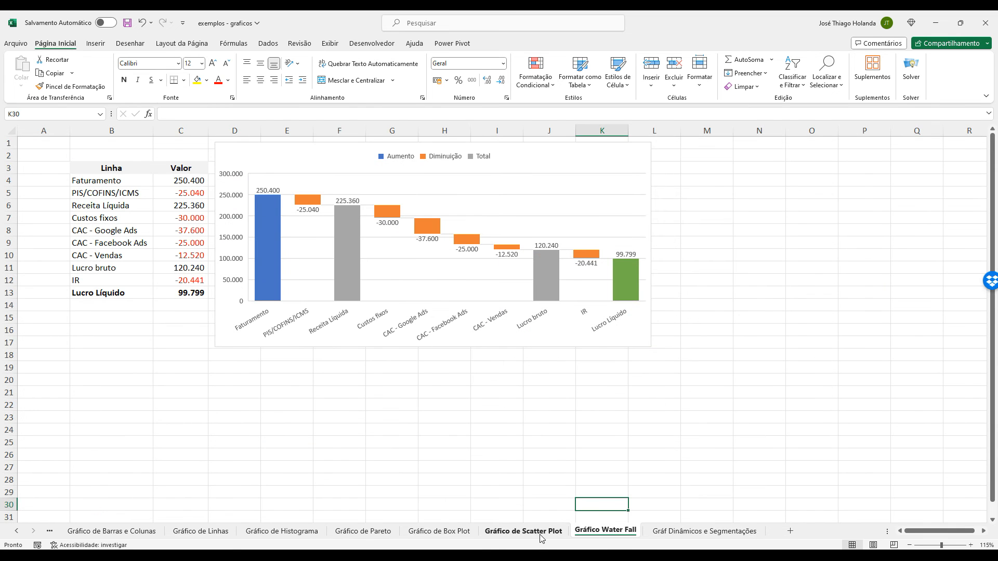
click(524, 534)
click(459, 540)
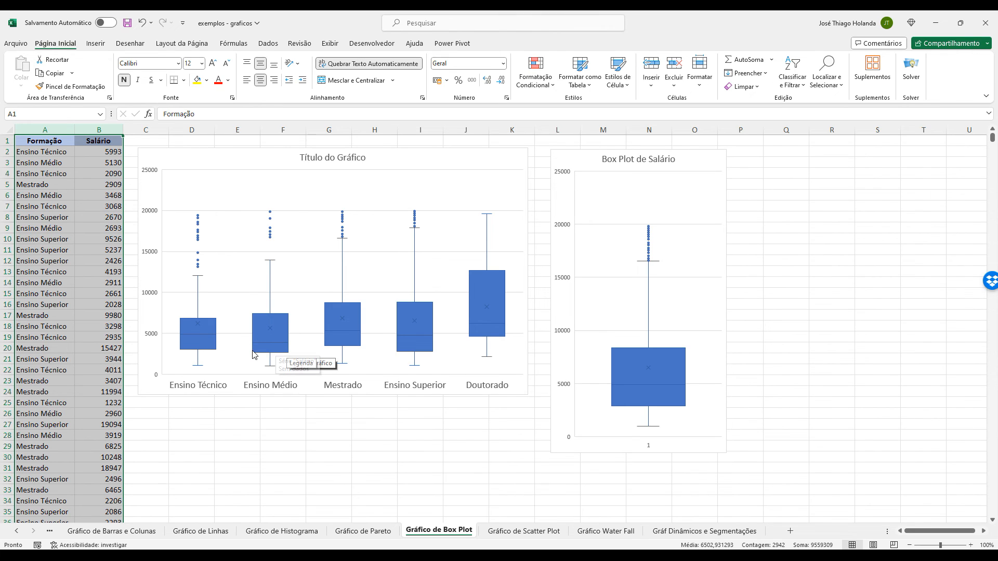
mouse_move(280, 356)
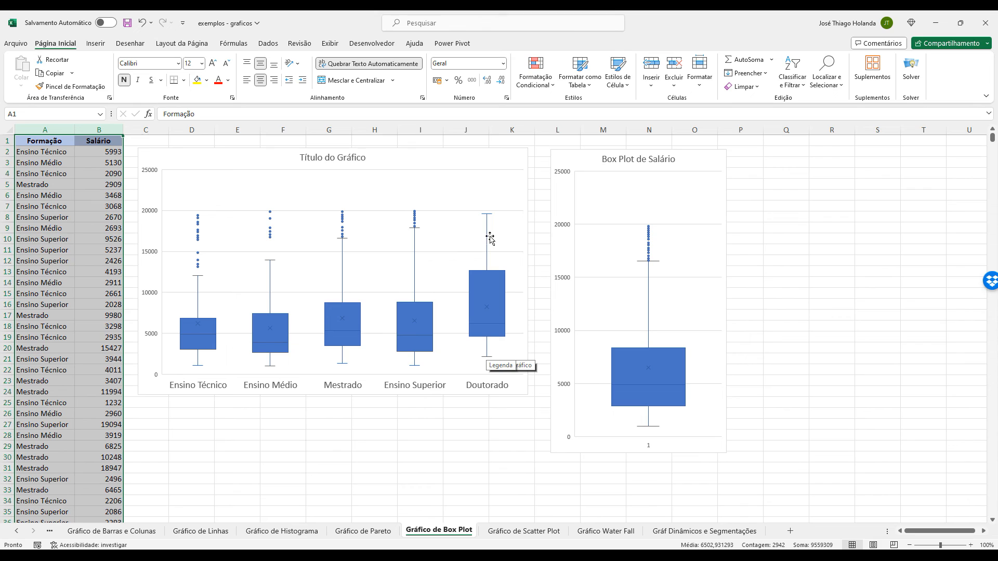
mouse_move(488, 214)
mouse_move(501, 304)
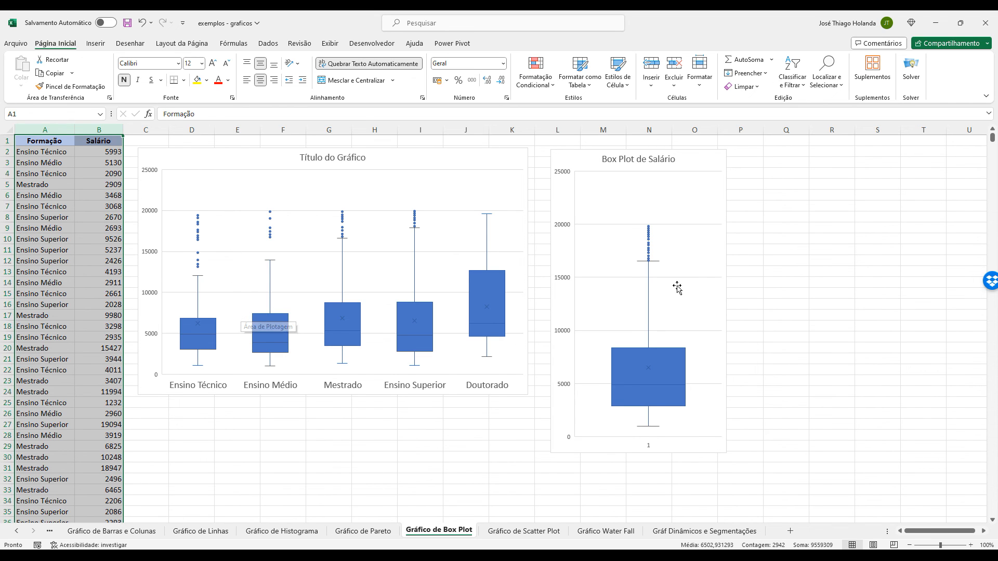
Examine the Box Plot de Salário chart and the salary data it is built from.
click(735, 187)
click(723, 167)
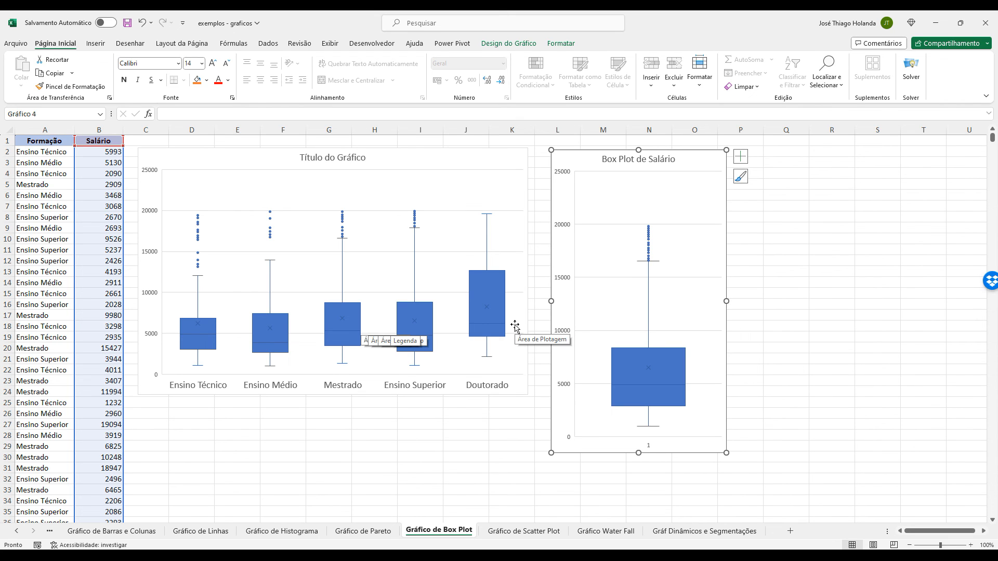
click(451, 422)
scroll(451, 422, down, 3)
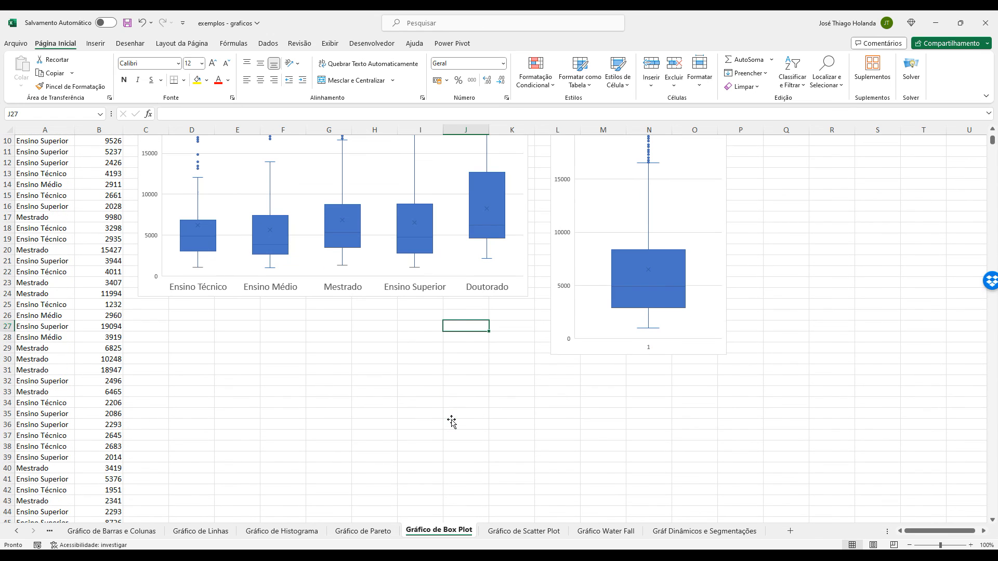
scroll(452, 422, down, 2)
scroll(452, 422, up, 5)
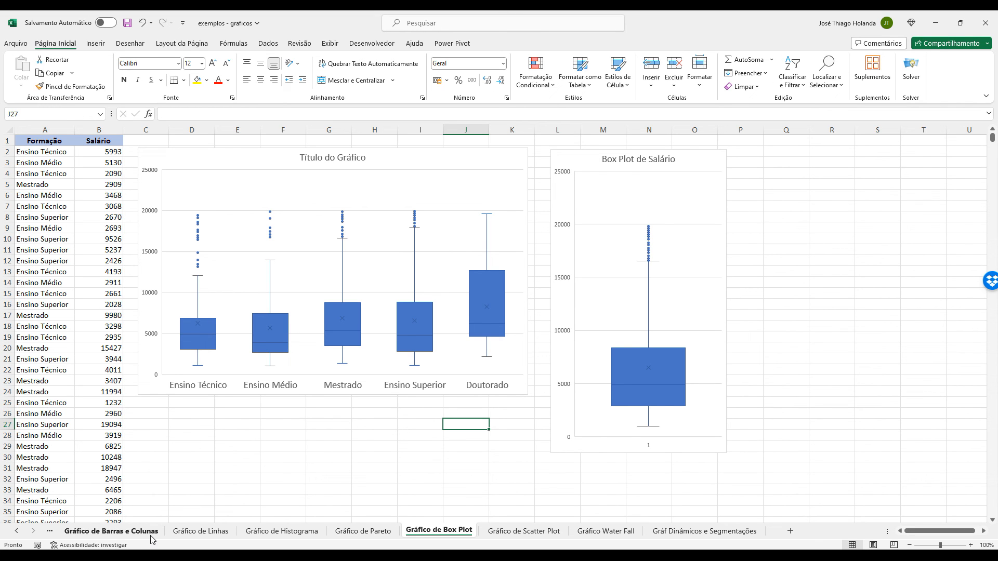
Review the Pareto, box plot and waterfall chart sheets once more, ending on Gráfico de Pareto.
click(375, 538)
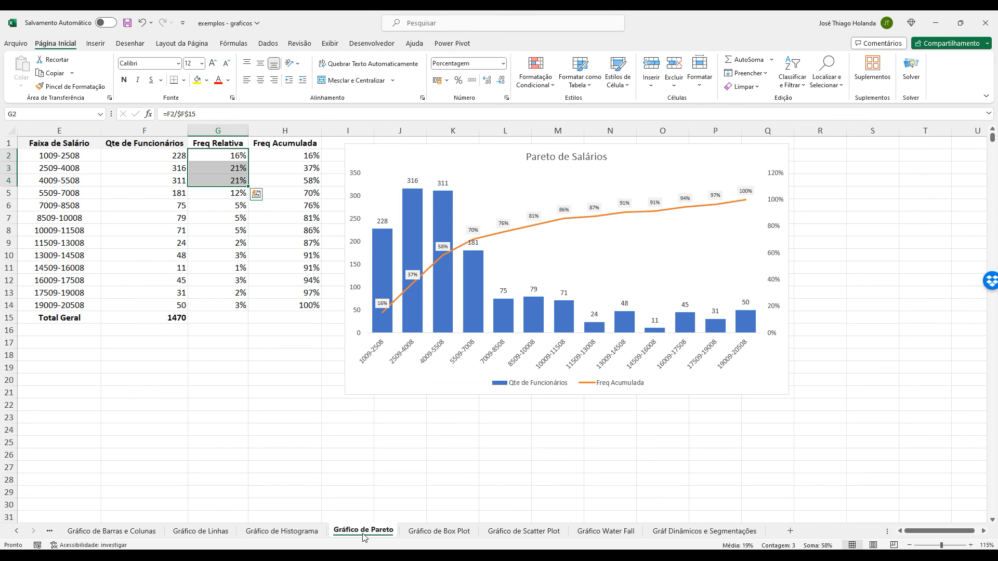
click(351, 469)
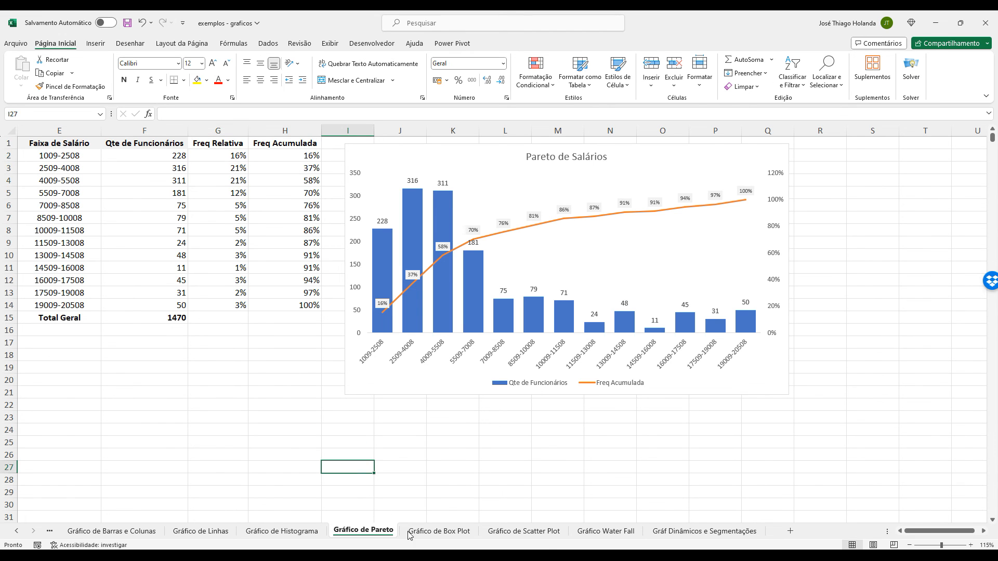
click(450, 537)
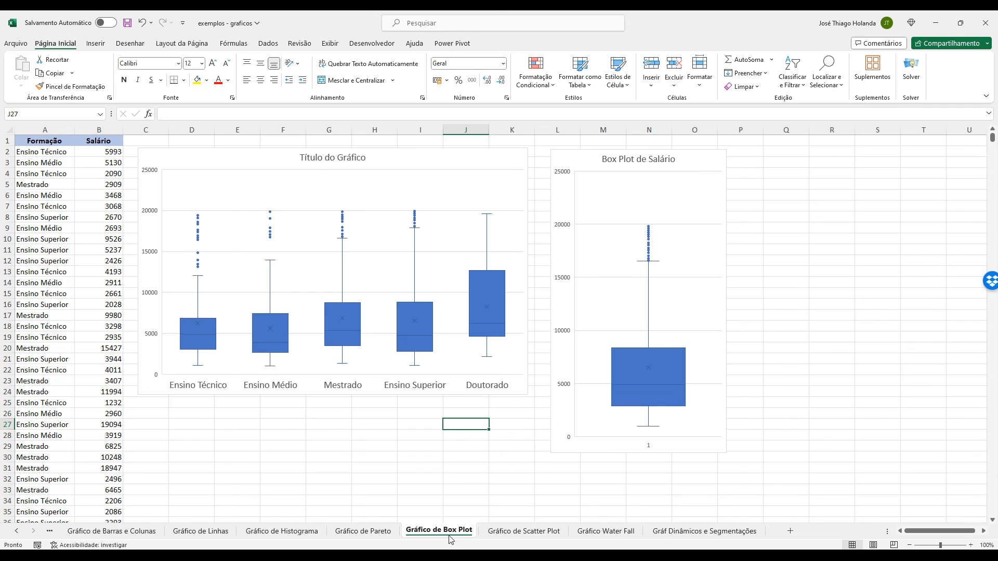
click(625, 530)
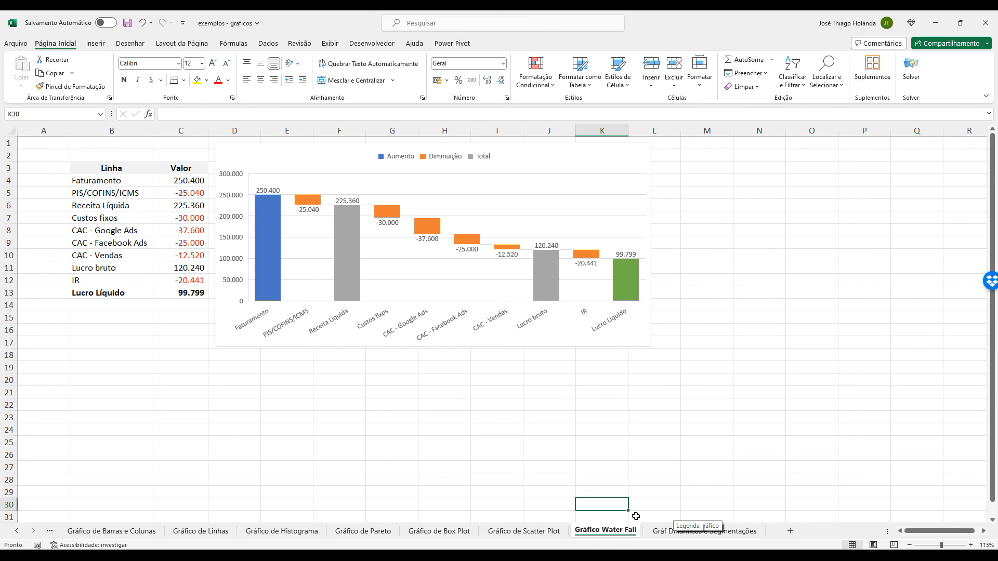
click(491, 531)
key(ctrl+Page_Up)
key(ctrl+Page_Up)
key(ctrl+Page_Up)
key(ctrl+Page_Up)
key(ctrl+Page_Up)
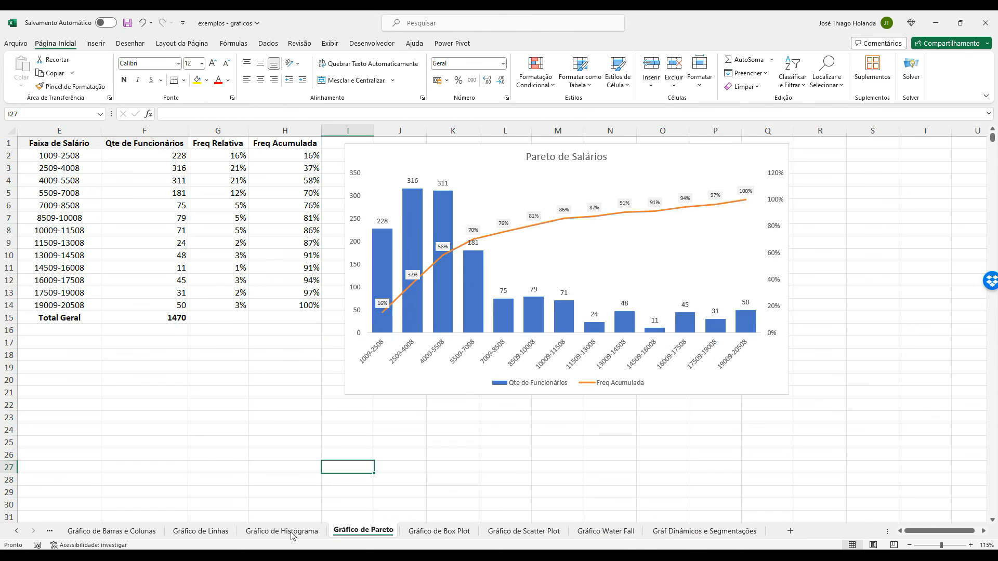
Open the Gráfico de Pizza e Rosca sheet to view its pie and doughnut charts.
click(46, 532)
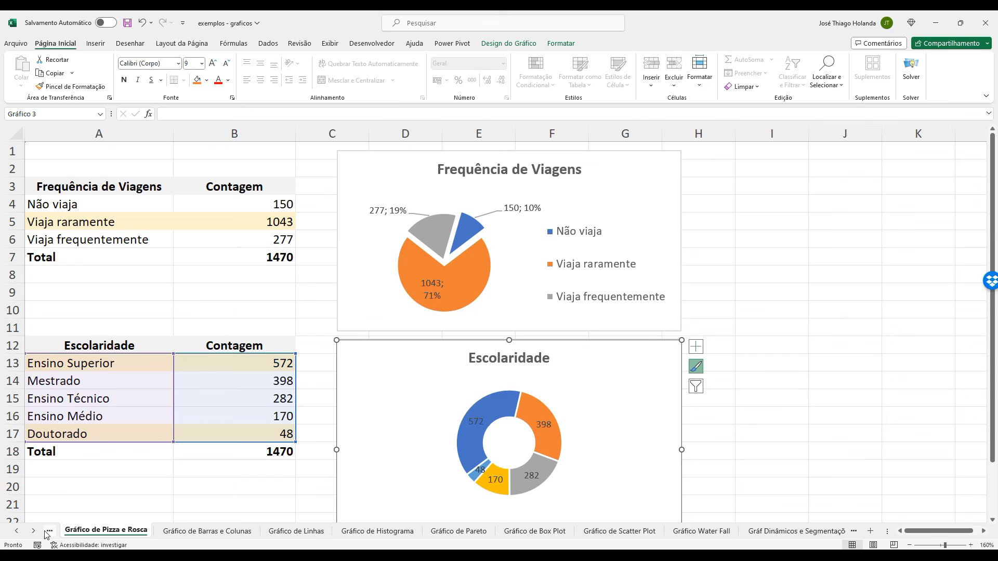
click(46, 532)
click(173, 532)
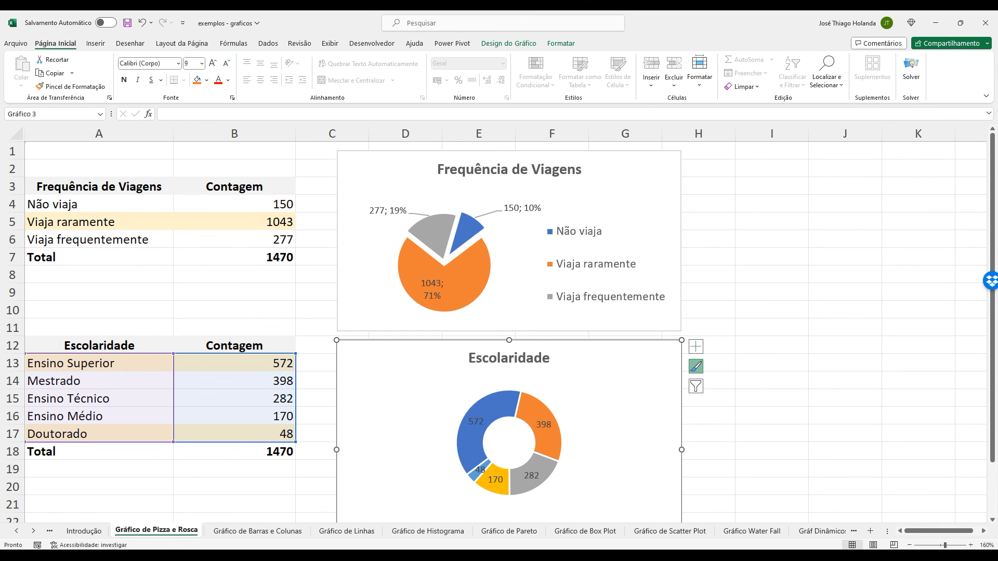
Switch to the Planilhas de Práticas - Livro Excel 2016 workbook and view its column, line and pie chart sheets.
mouse_move(393, 520)
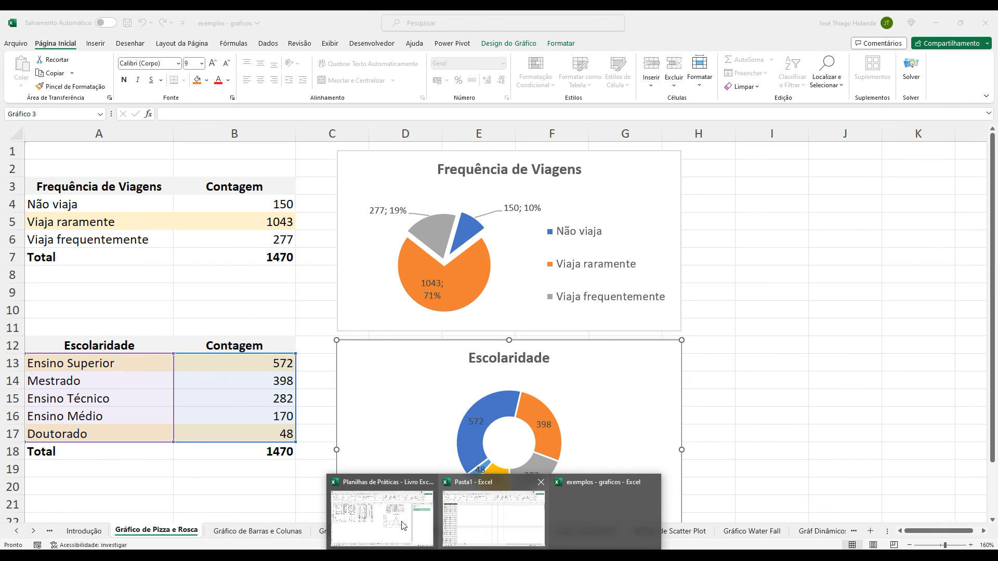
click(400, 526)
click(406, 531)
click(480, 531)
click(534, 531)
click(596, 530)
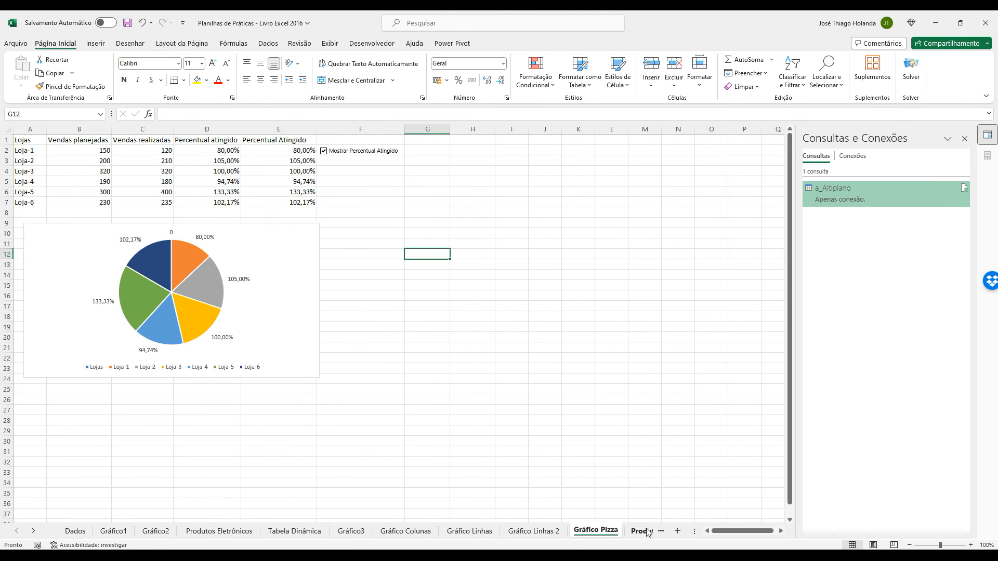
Open the Gráfico Treemap sheet and step its selector to 2 so the chart plots the Média values.
click(643, 531)
click(644, 530)
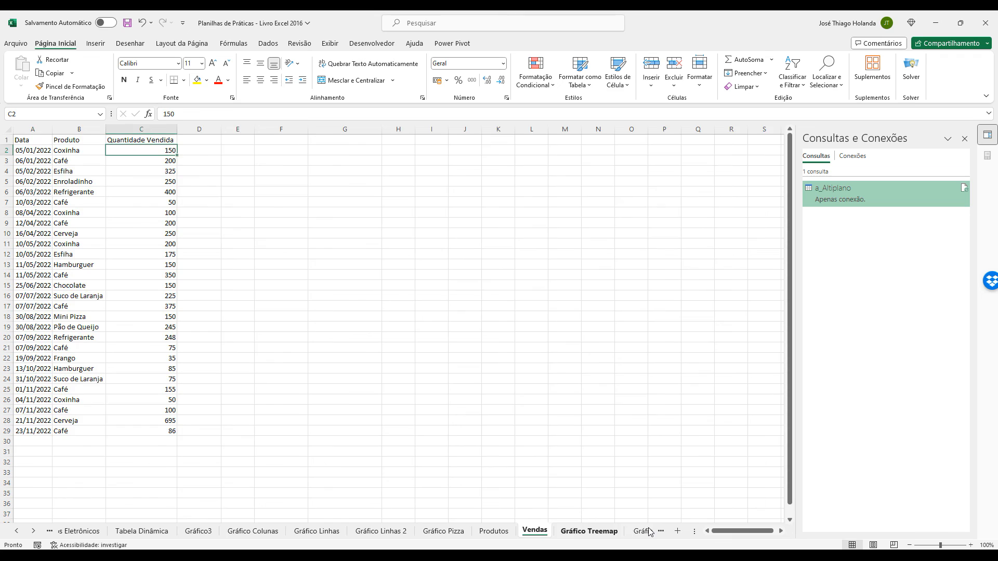
click(595, 531)
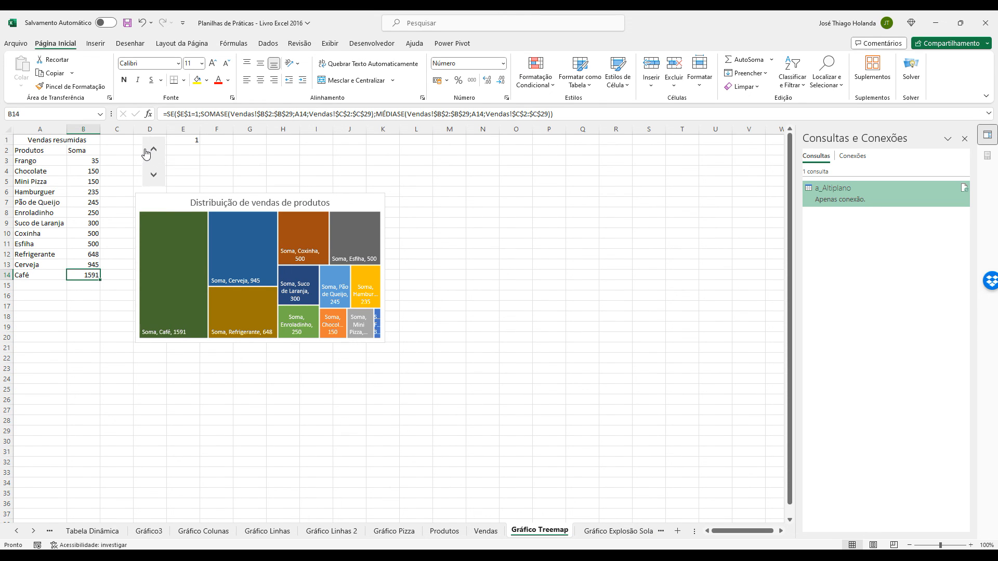
click(152, 173)
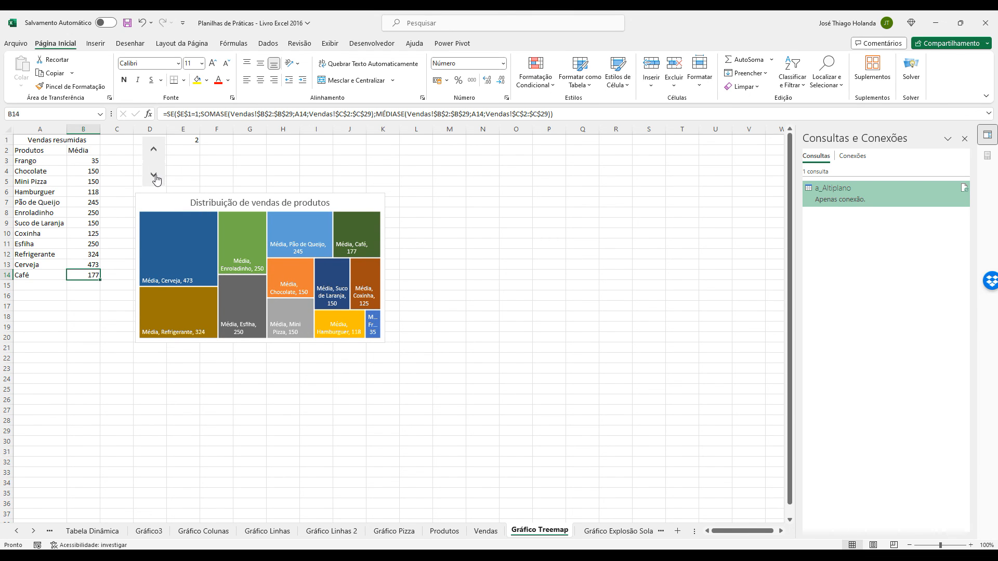
Toggle the treemap's selector to 1 to plot the Soma values and back to 2 to plot the Média values.
click(155, 150)
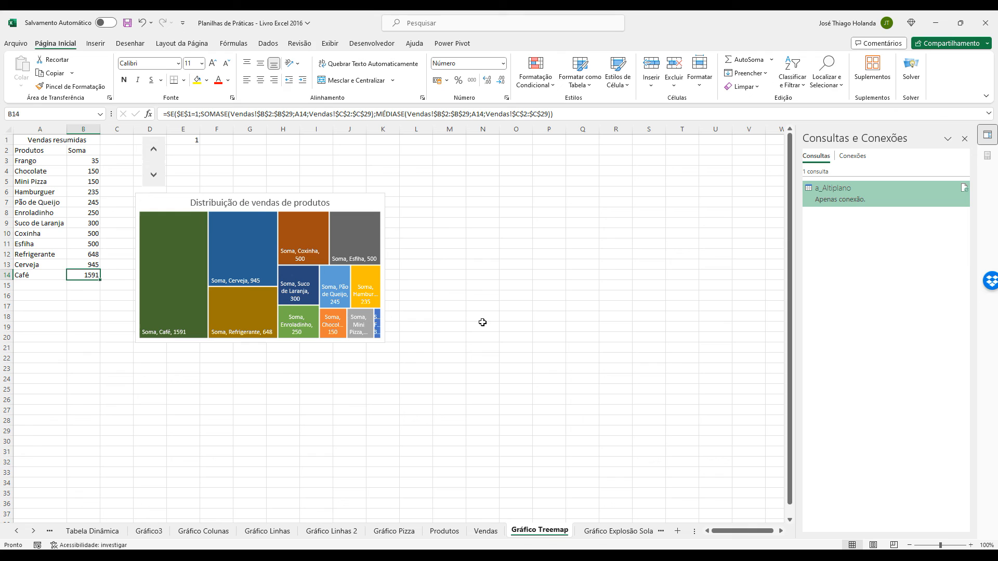
click(159, 181)
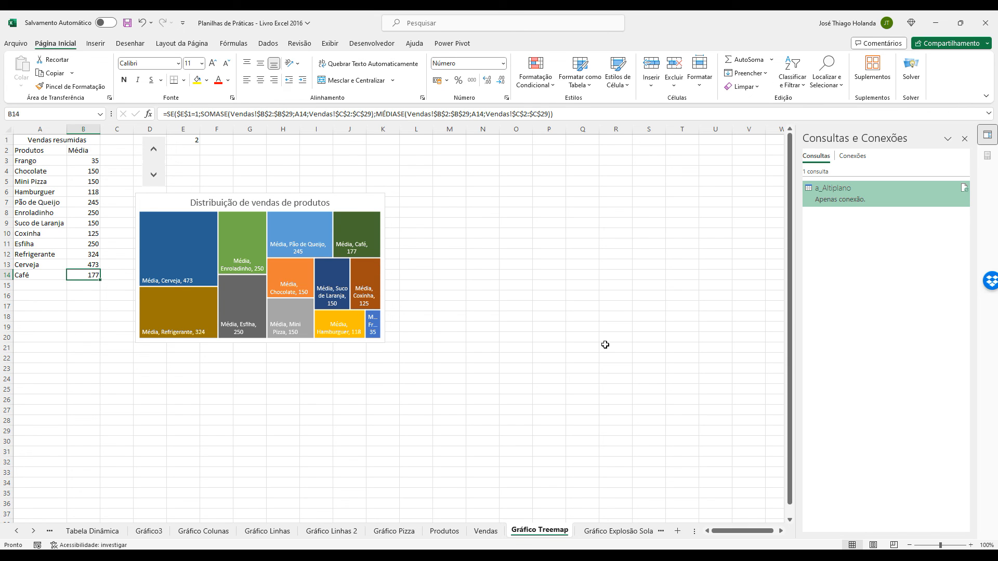
View the Gráfico Pizza and Gráfico Explosão Solar sheets, returning to the Gráfico Treemap sheet.
click(409, 535)
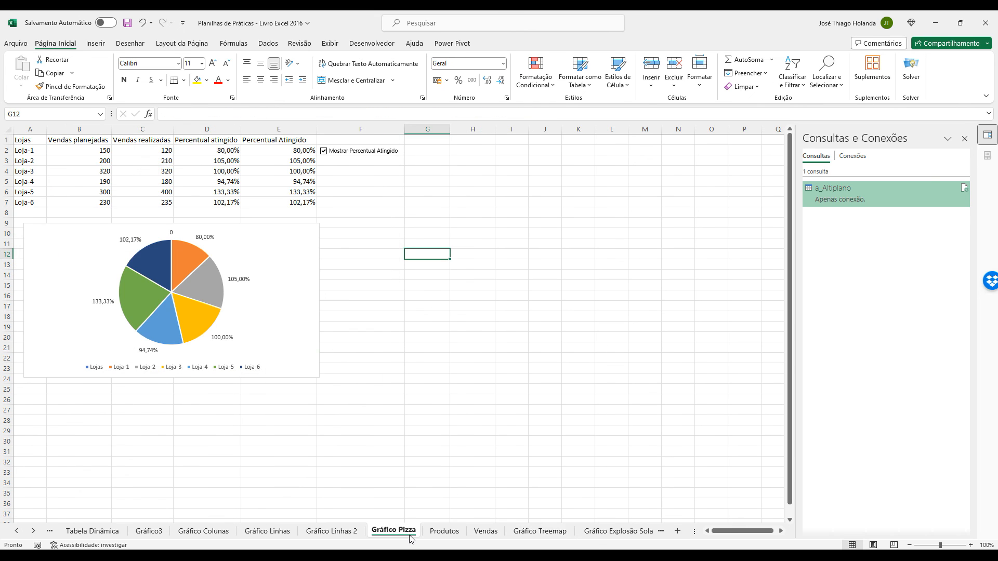
click(353, 349)
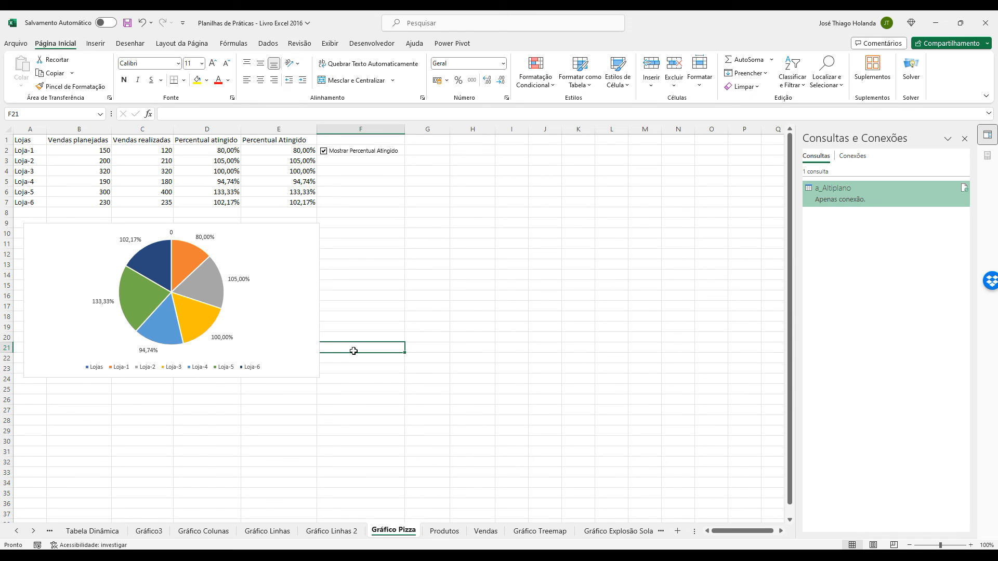
click(540, 531)
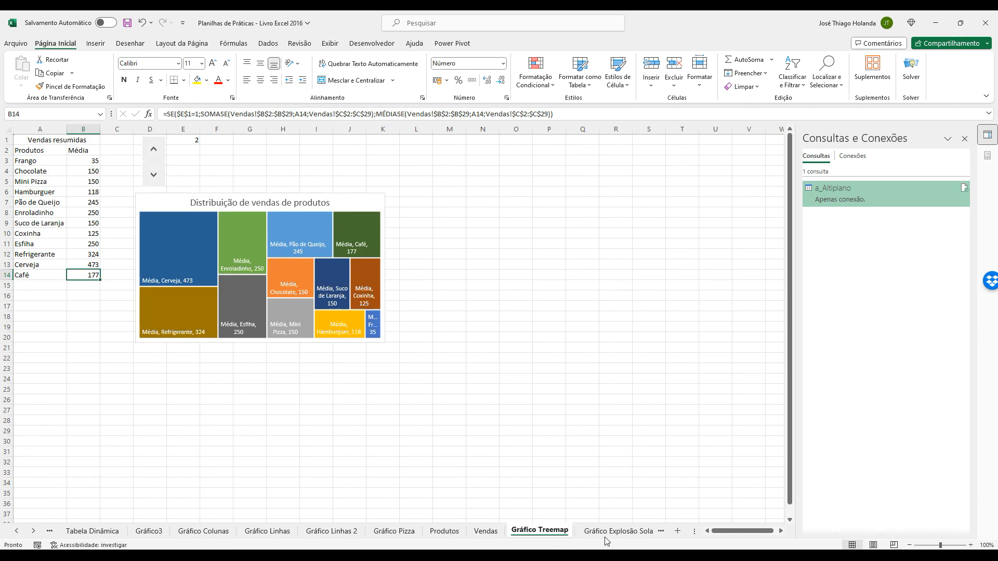
click(598, 533)
click(473, 531)
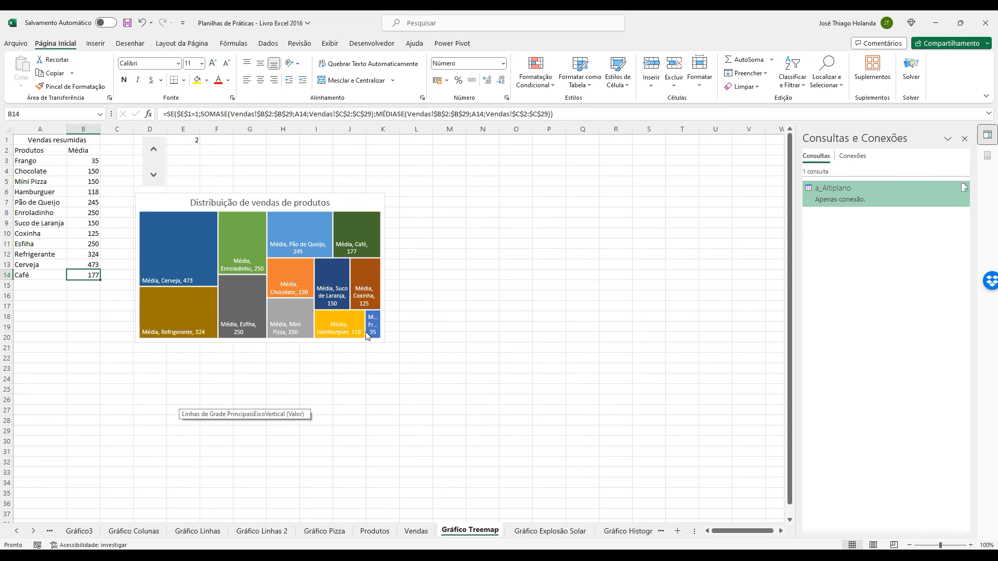
Browse the sunburst, histogram and box plot sheets through to the chart sheet after Gráfico de Caixa.
click(632, 536)
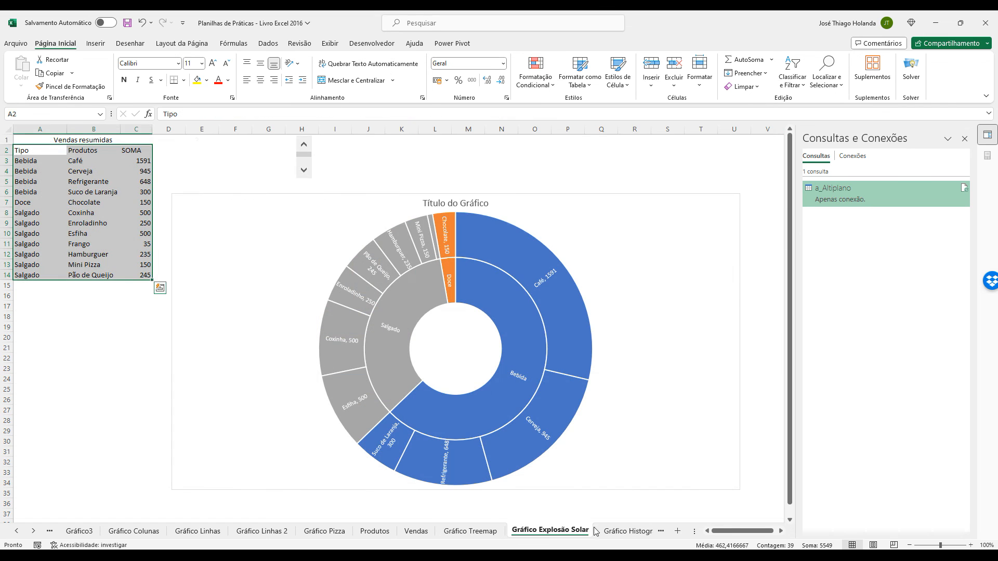
click(633, 536)
click(639, 533)
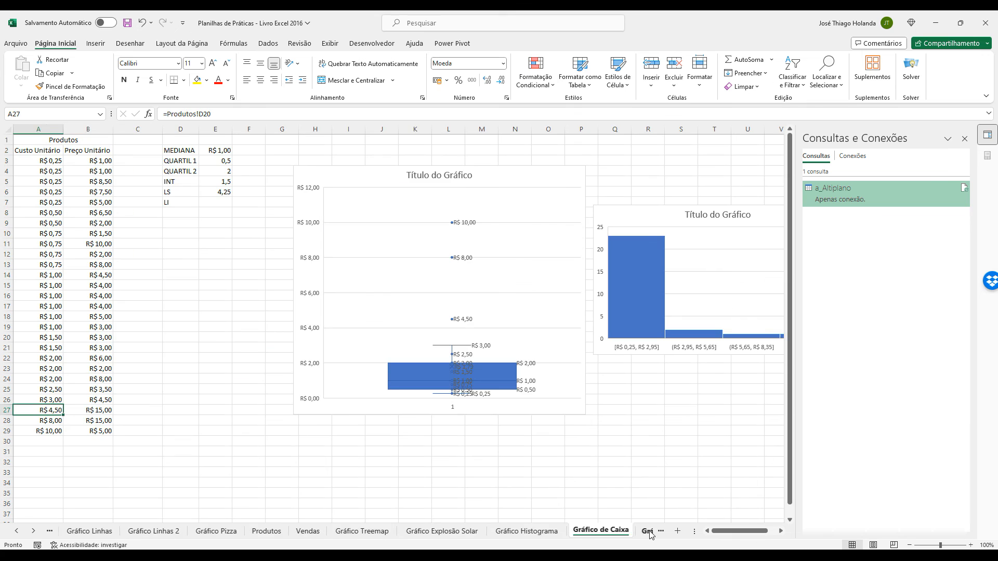
click(645, 534)
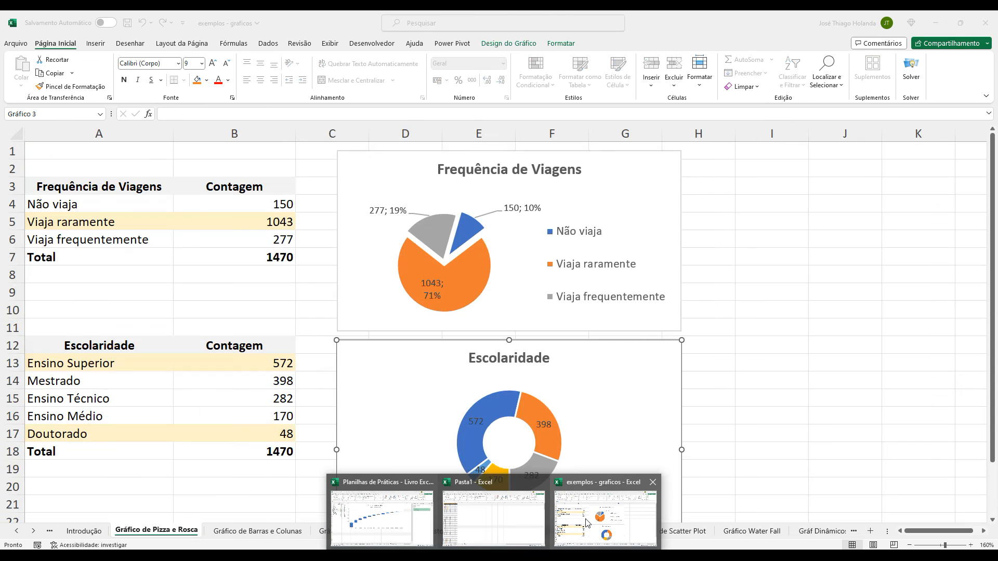
Switch back to the exemplos - graficos workbook and save it.
click(586, 522)
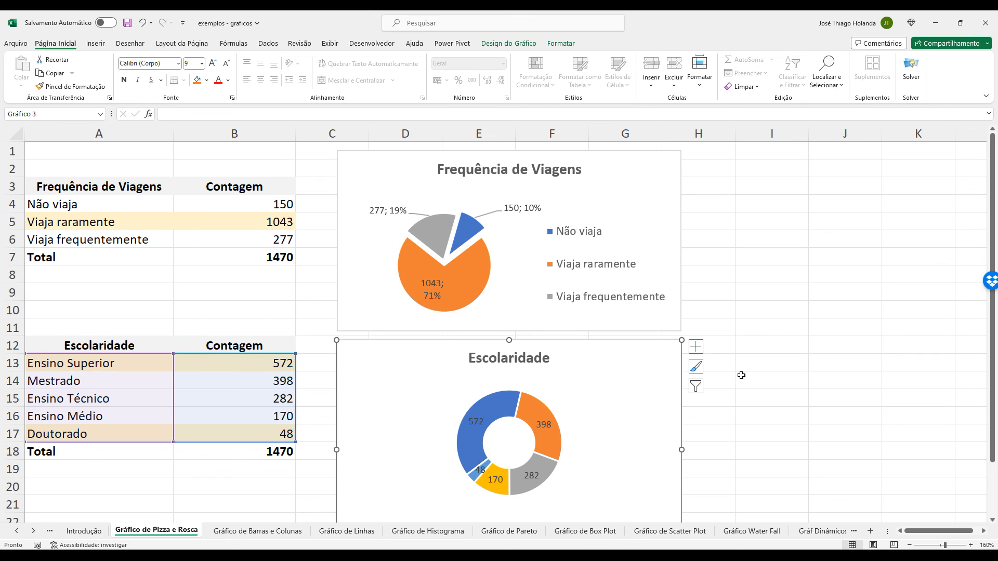
key(ctrl+s)
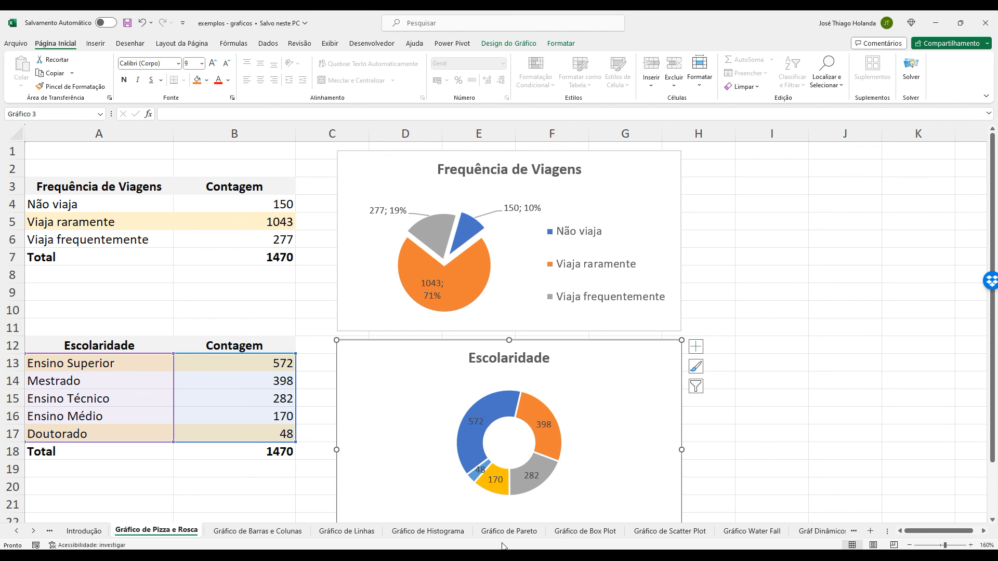